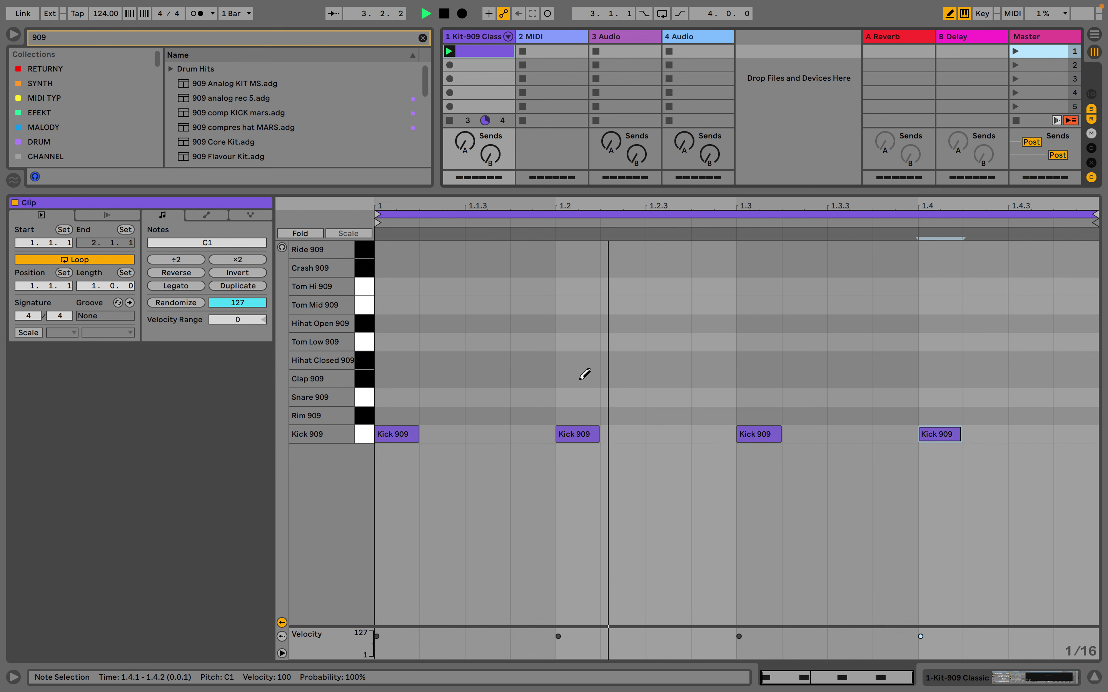
Add Clap 909 notes on beats 2 and 4 and Hihat Open 909 notes on the offbeat of all four beats
click(585, 374)
click(950, 374)
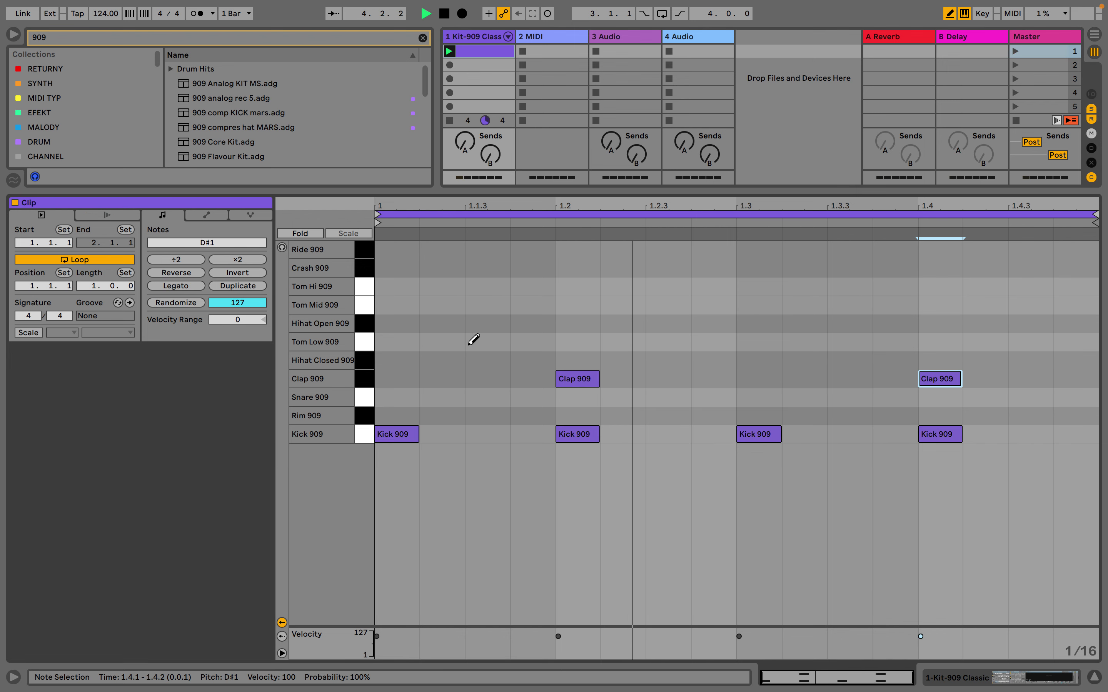
click(487, 323)
click(669, 324)
click(851, 323)
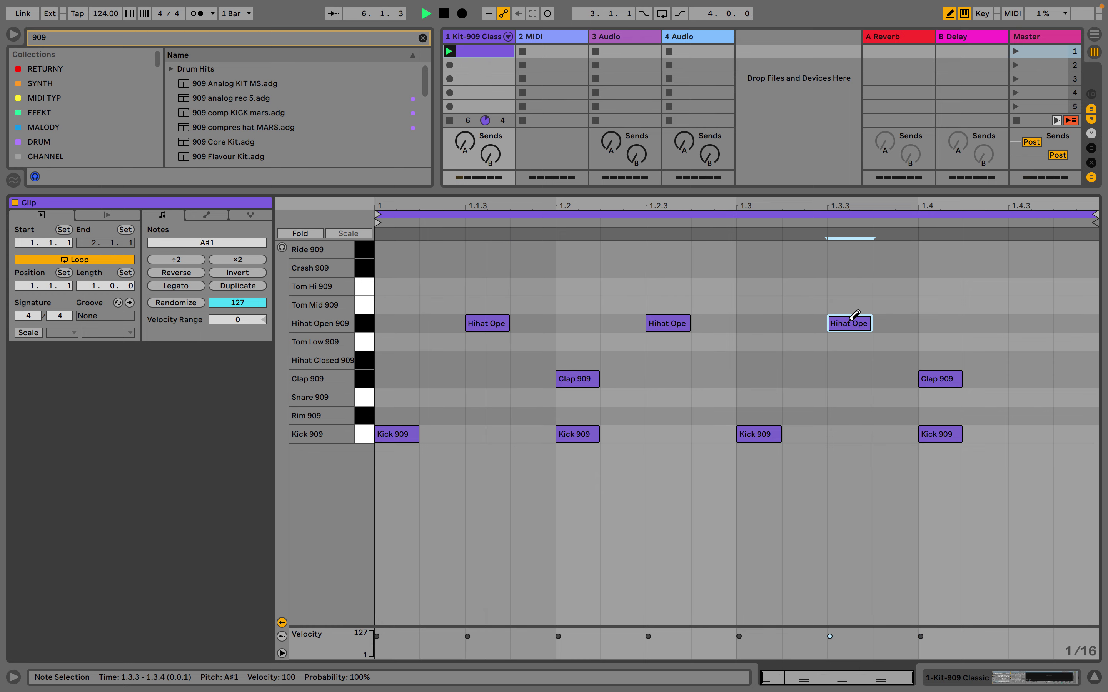
click(1030, 322)
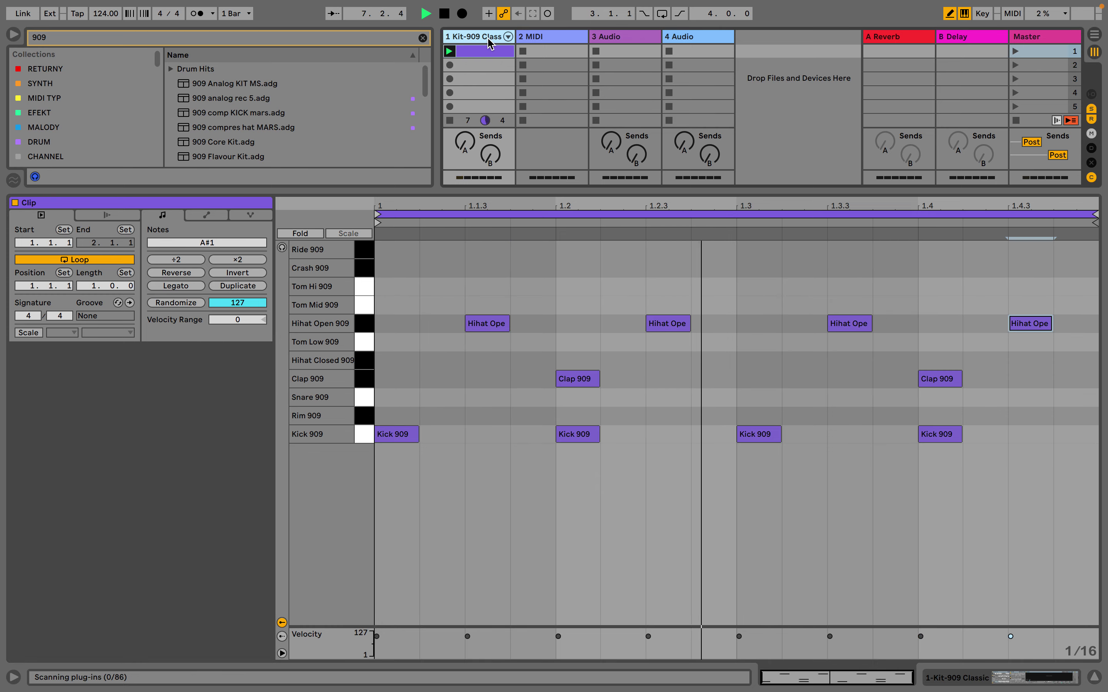
double_click(489, 41)
click(160, 576)
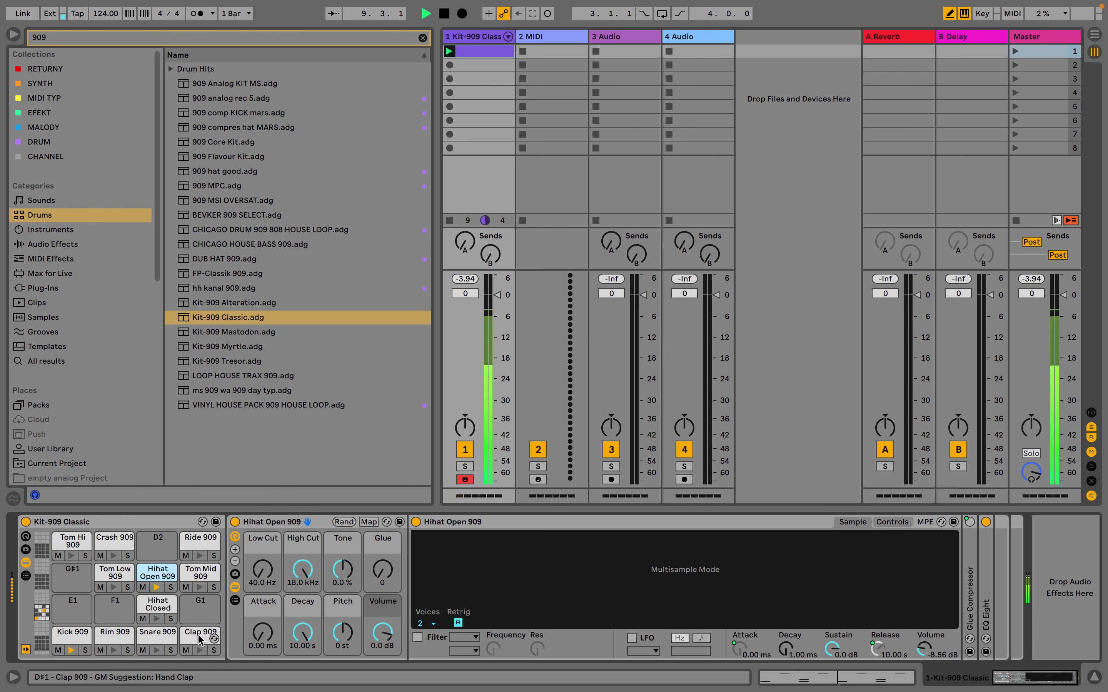
double_click(492, 52)
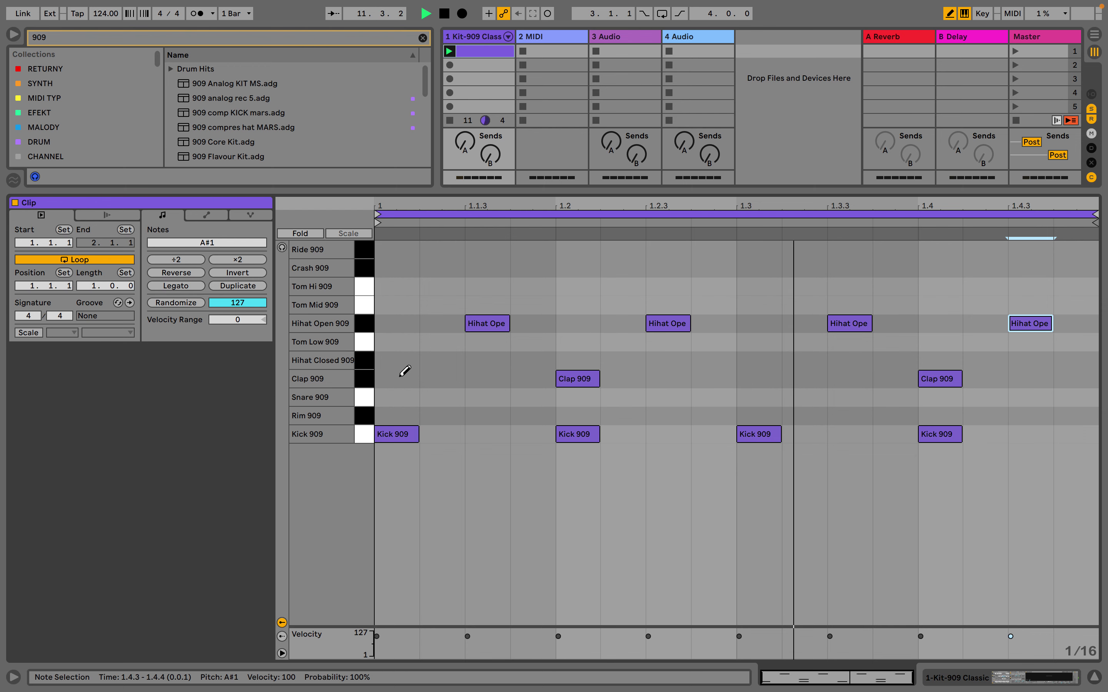
Add sixteenth-note Hihat Closed 909 hits at 1.1.1, 1.2.4 and 1.3.1 in the drum clip
click(397, 362)
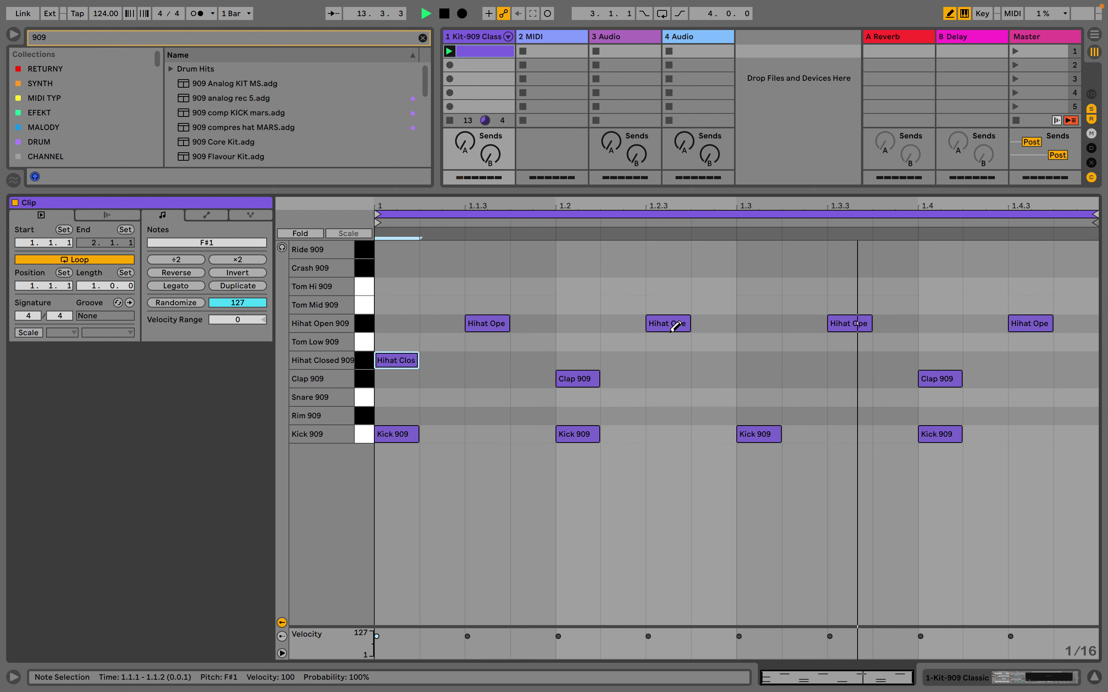
click(755, 360)
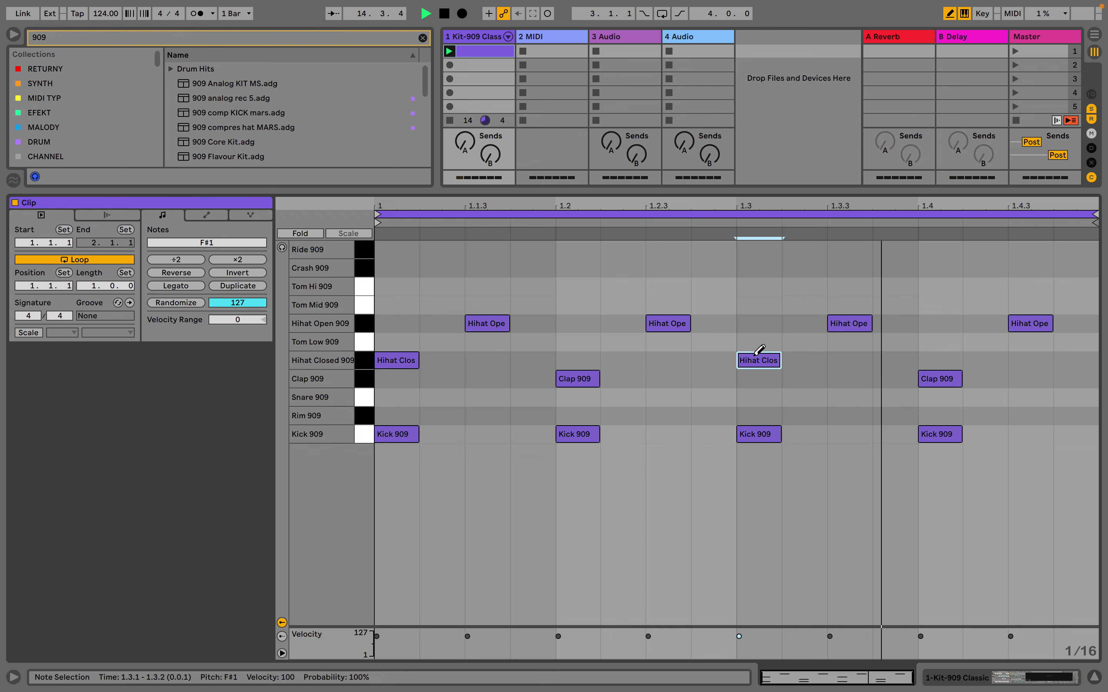
click(762, 360)
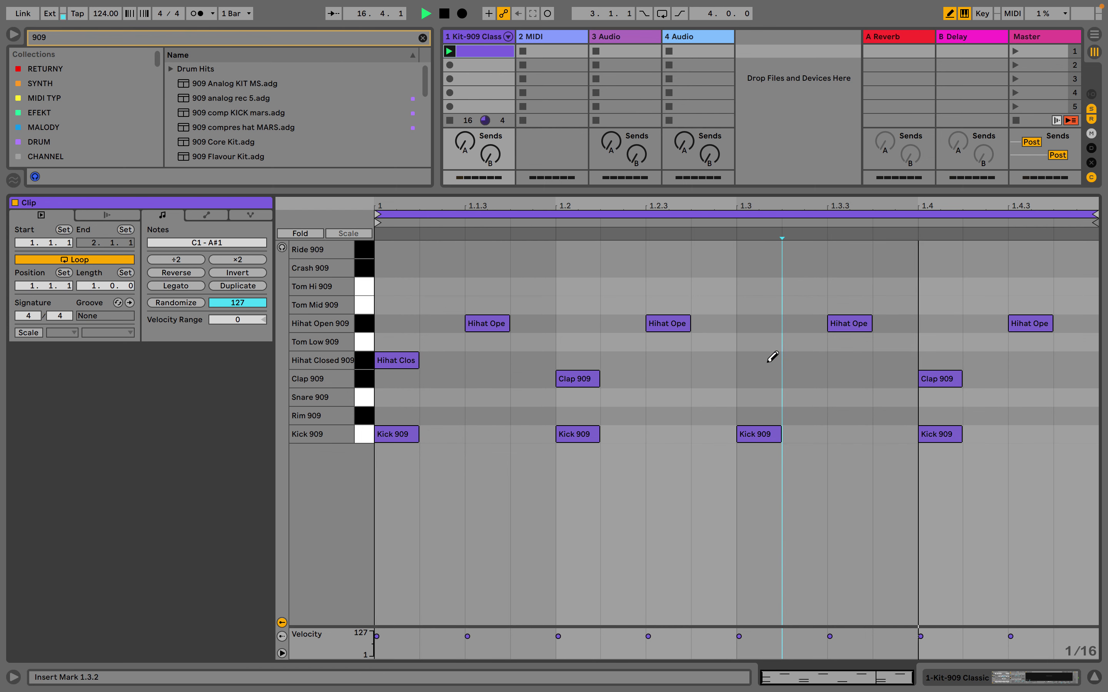
click(715, 360)
click(762, 360)
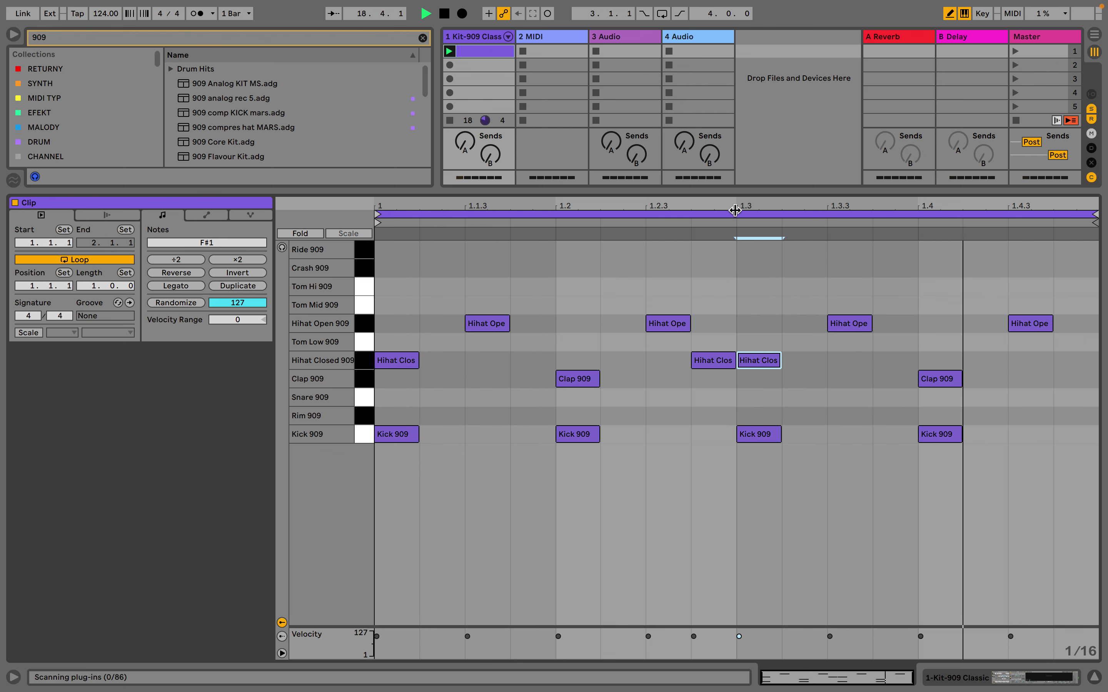
click(893, 359)
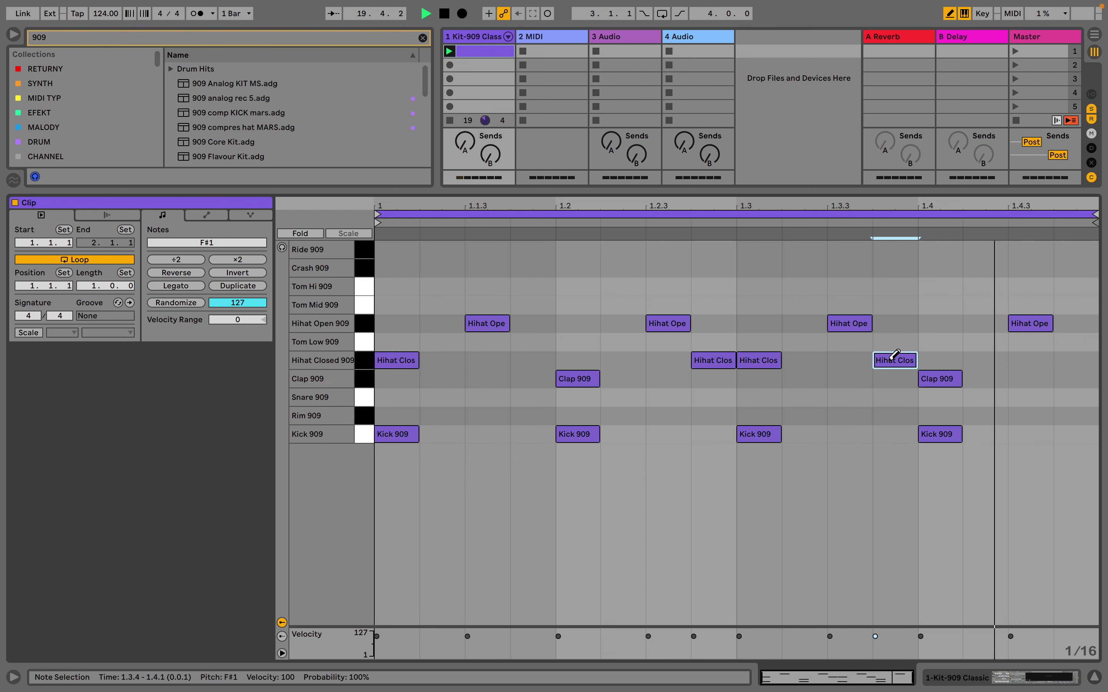
click(894, 358)
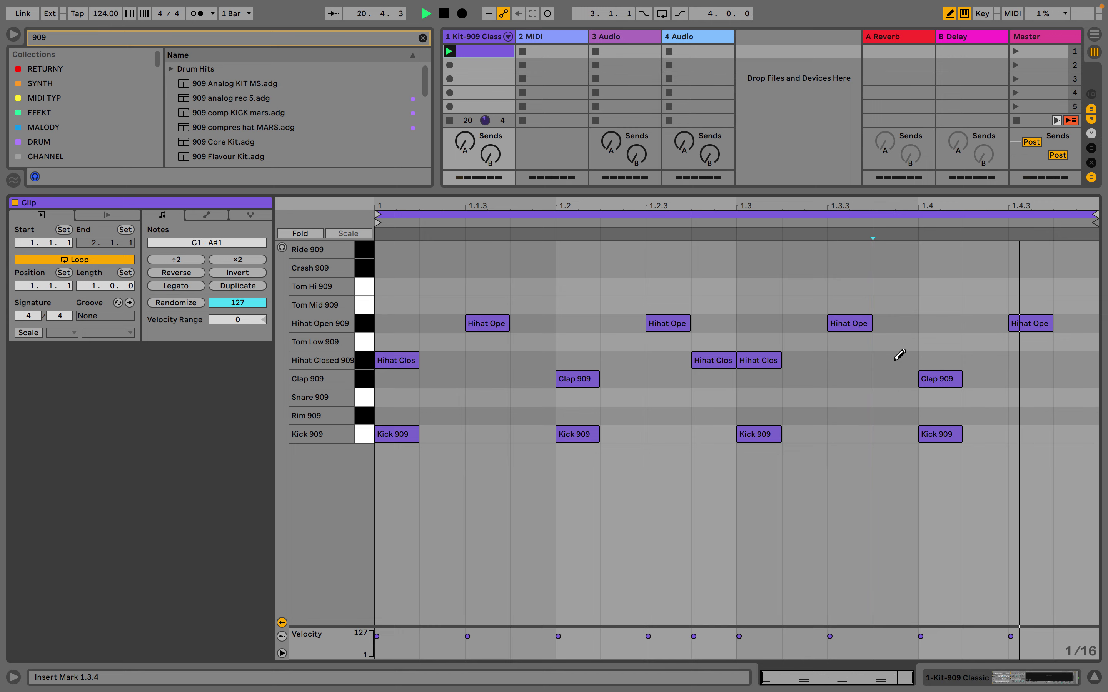
Shape the Hihat Closed 909 pad with Volume about -10.7 dB, Low Cut 478 Hz, High Cut 4.59 kHz and Decay 31.3 ms
click(481, 37)
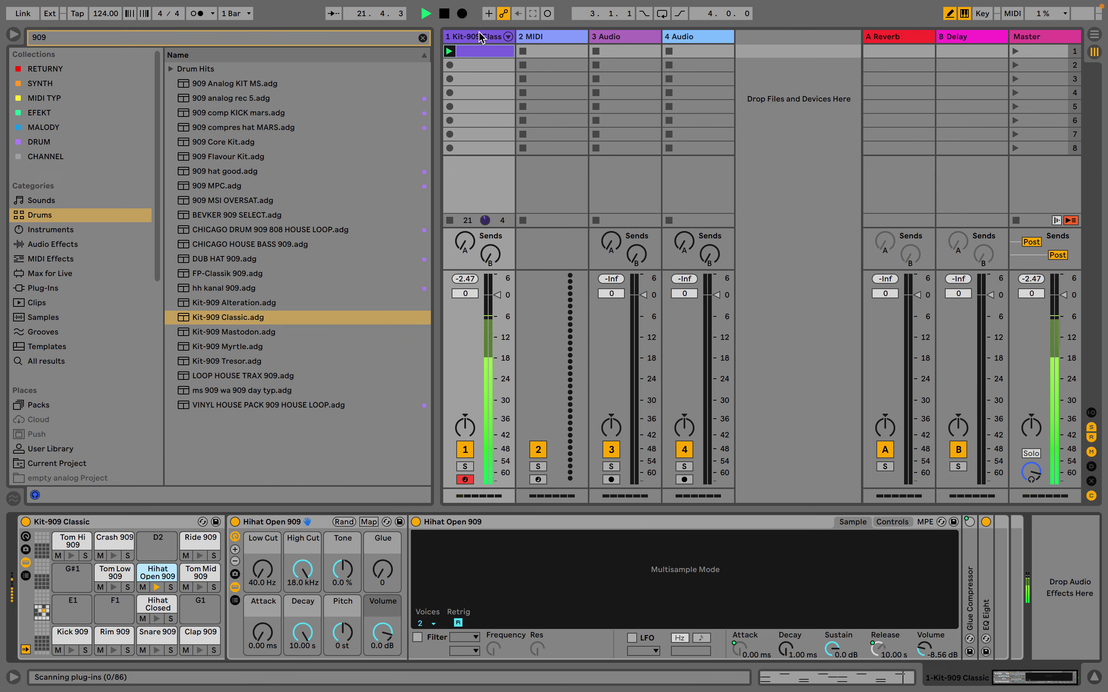
click(155, 605)
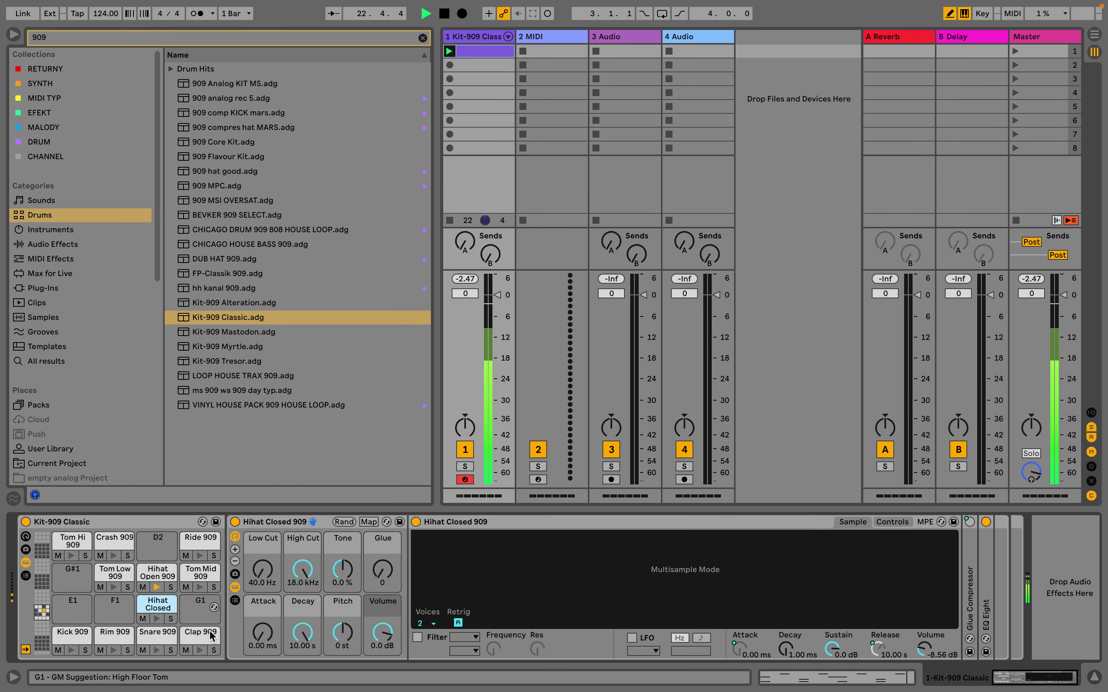
drag(382, 633, 382, 654)
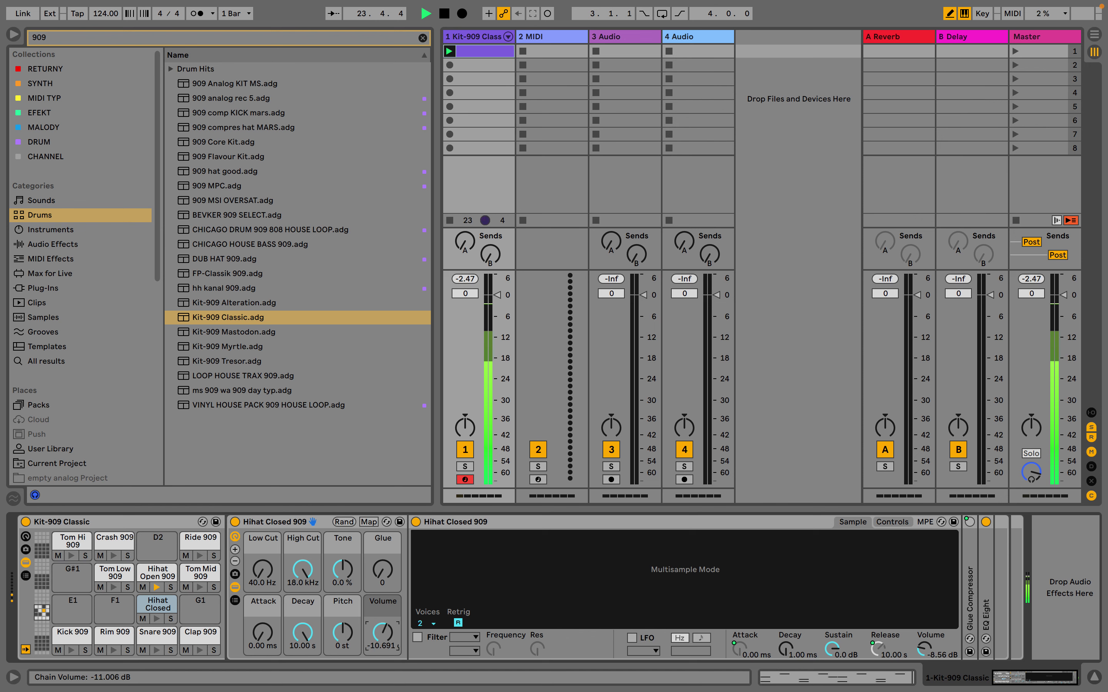
drag(262, 569, 262, 538)
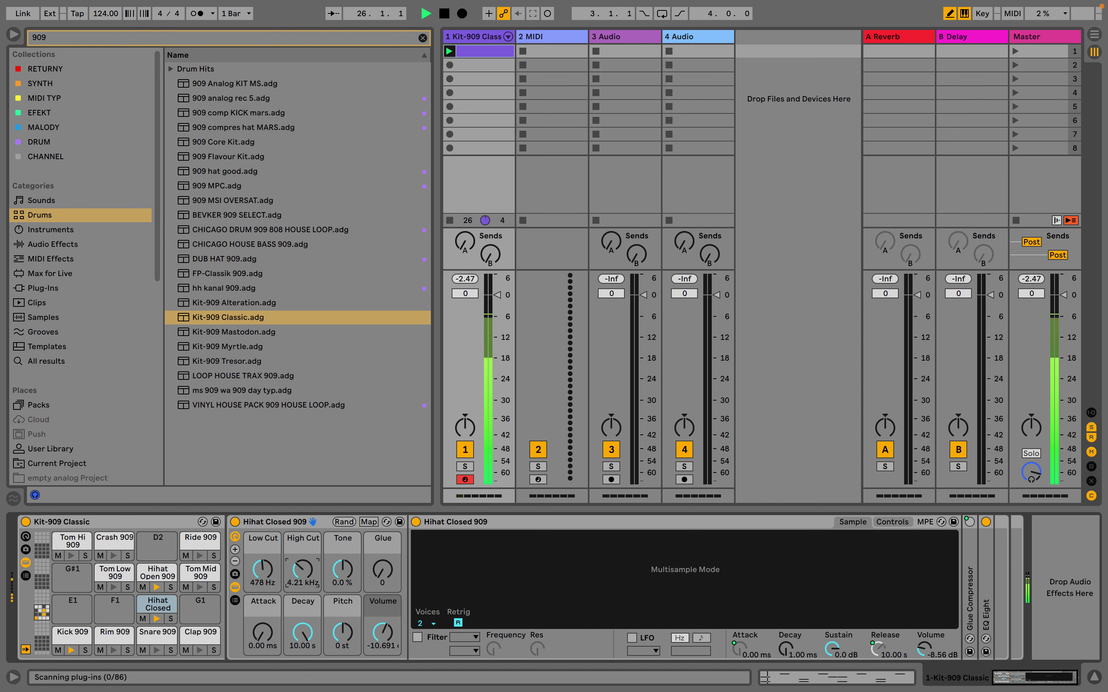
drag(302, 618, 302, 650)
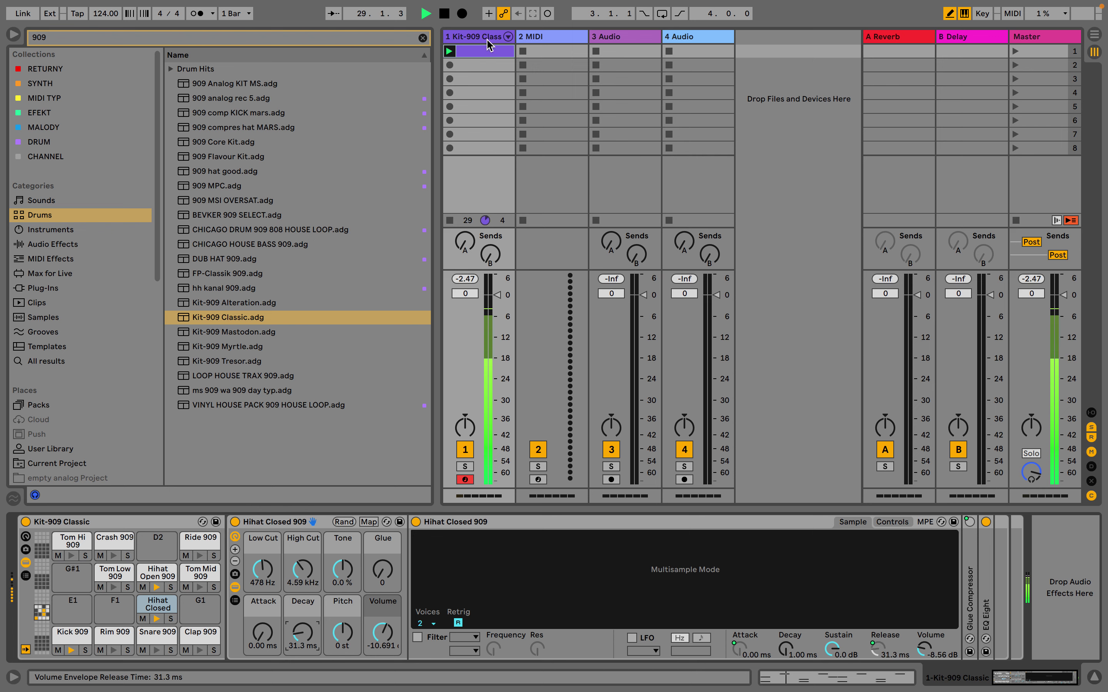
List the AUv2 plug-ins with the browser search cleared, and set Clap 909's Low Cut to 602 Hz and High Cut to 3.19 kHz
click(42, 289)
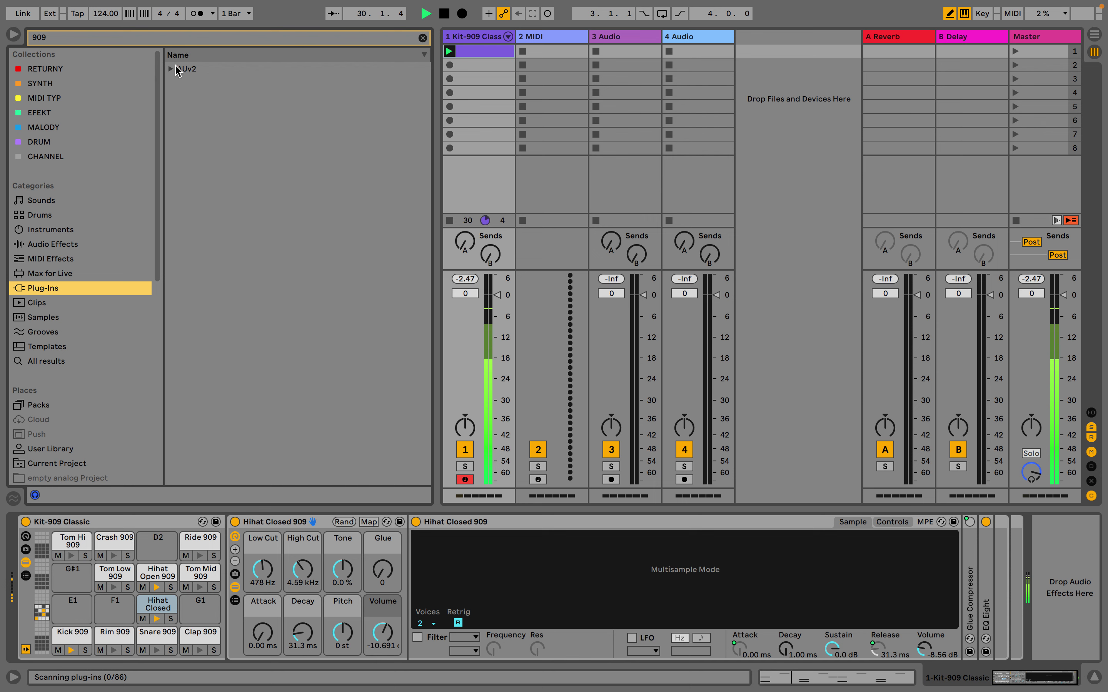
click(171, 69)
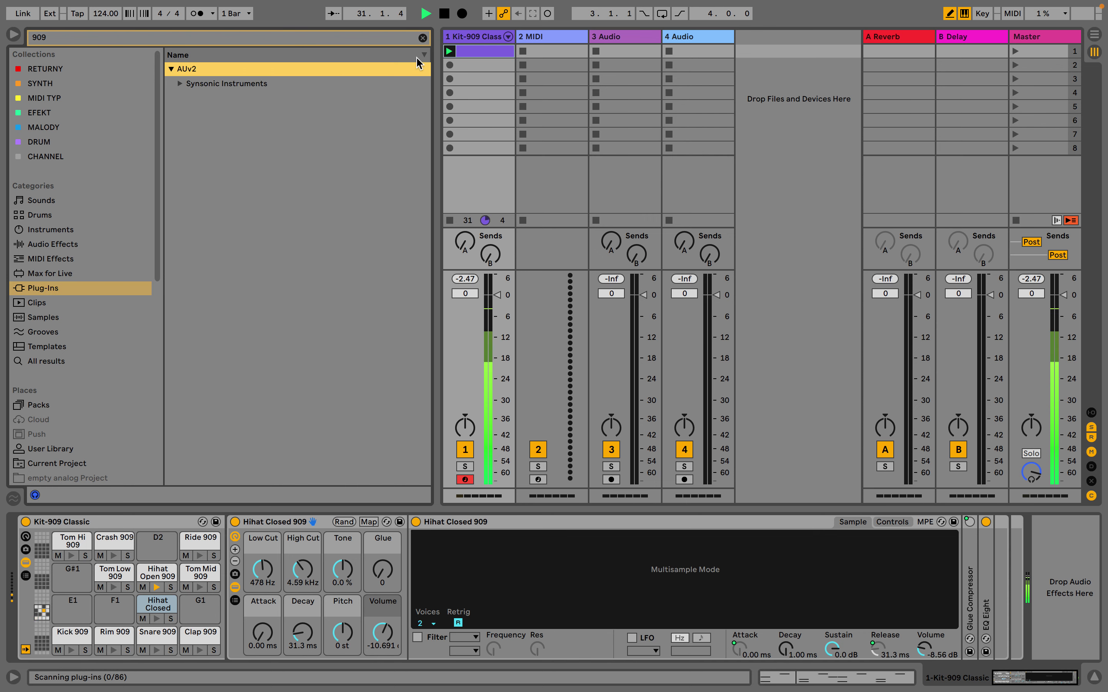
click(423, 39)
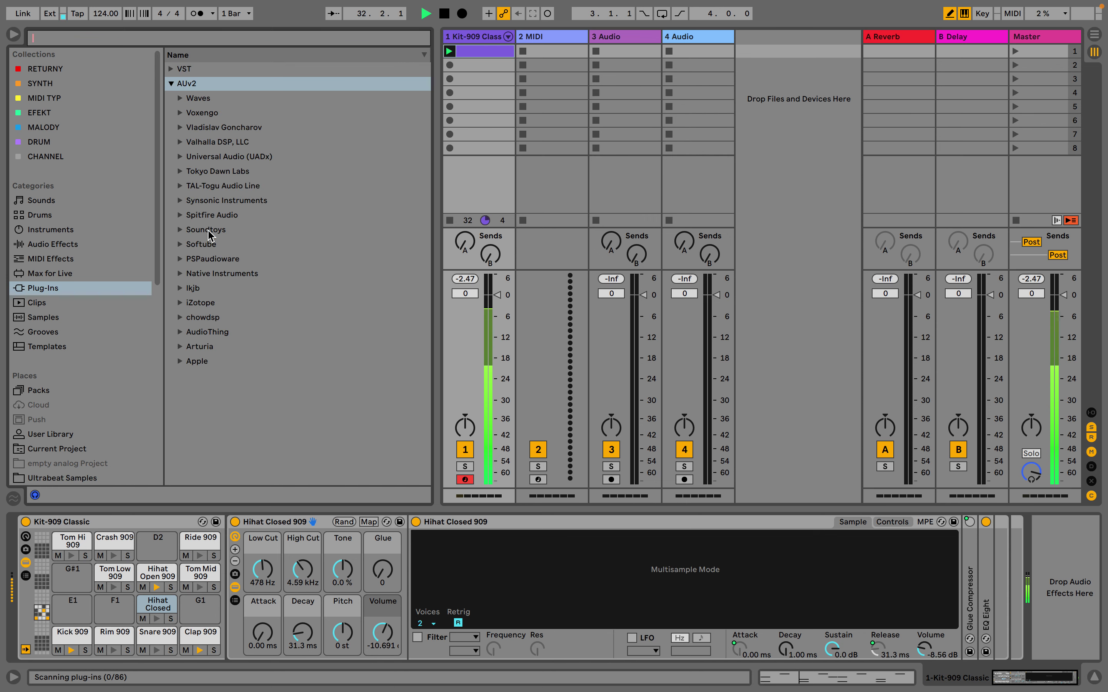
click(198, 637)
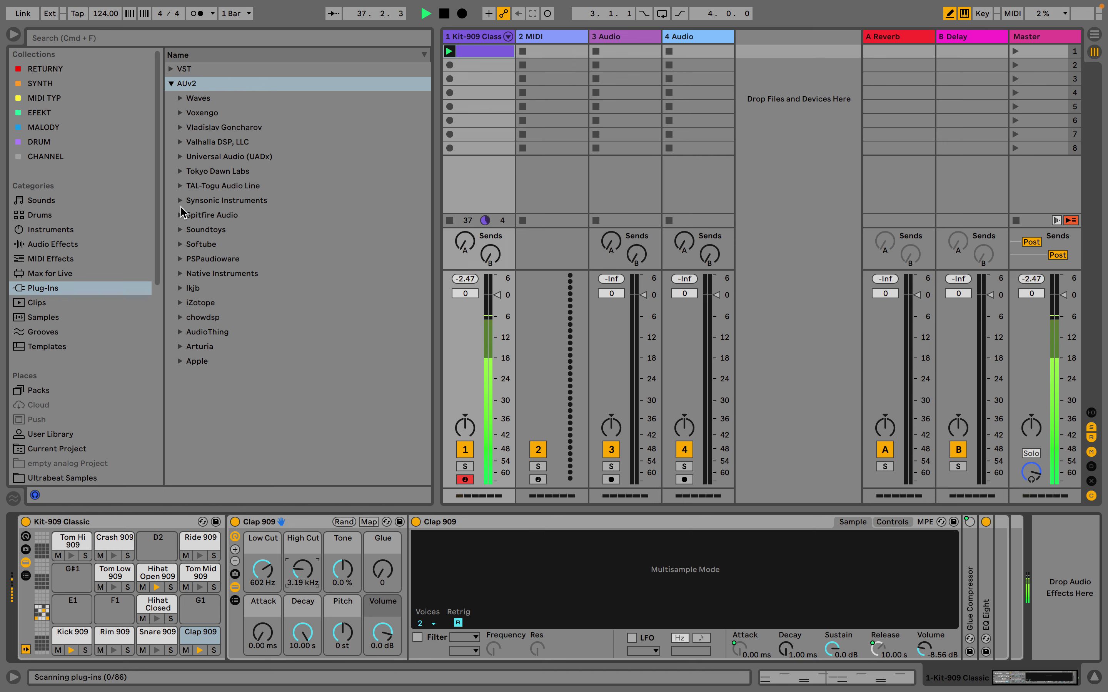
Load the Universal Audio UADx 1176 Rev A Compressor onto the Kit-909 Classic track
click(180, 156)
scroll(282, 365, down, 15)
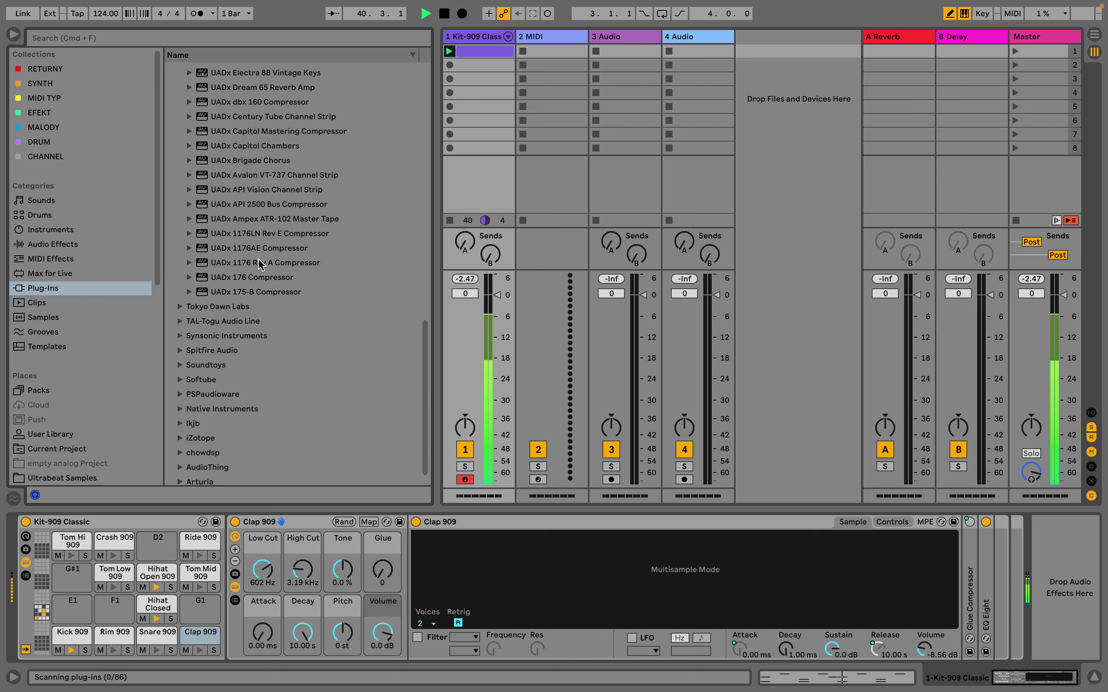
click(234, 265)
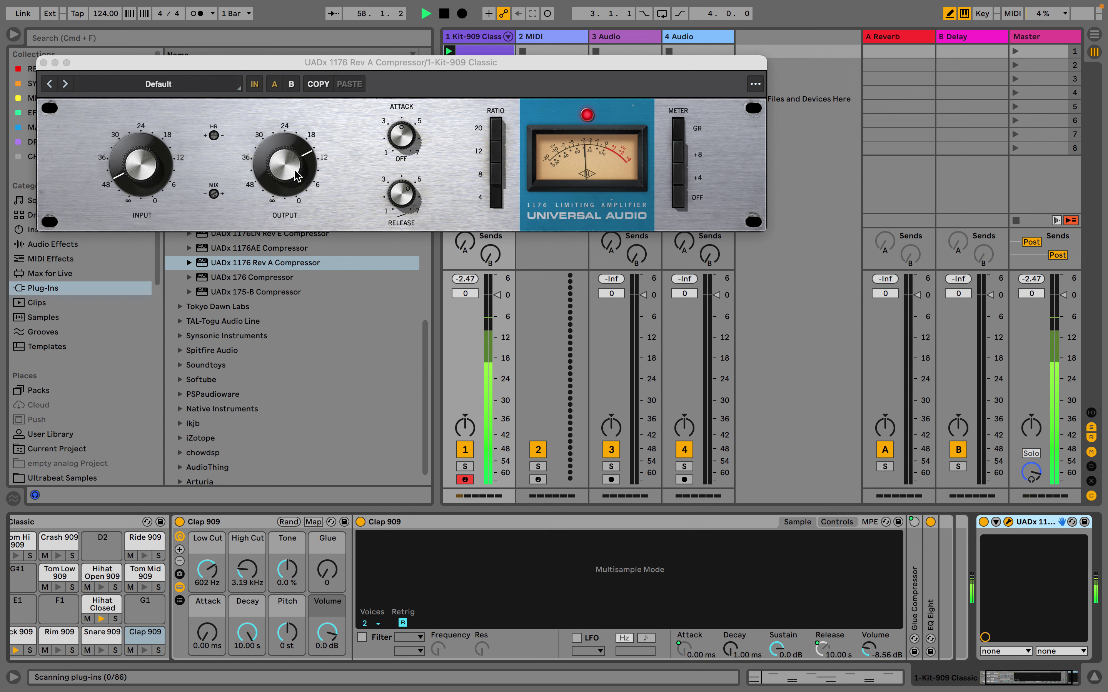
Adjust the compressor's Attack, raise Input and lower Output to between 36 and 30, set Ratio to 4, and close its window
drag(402, 139, 407, 107)
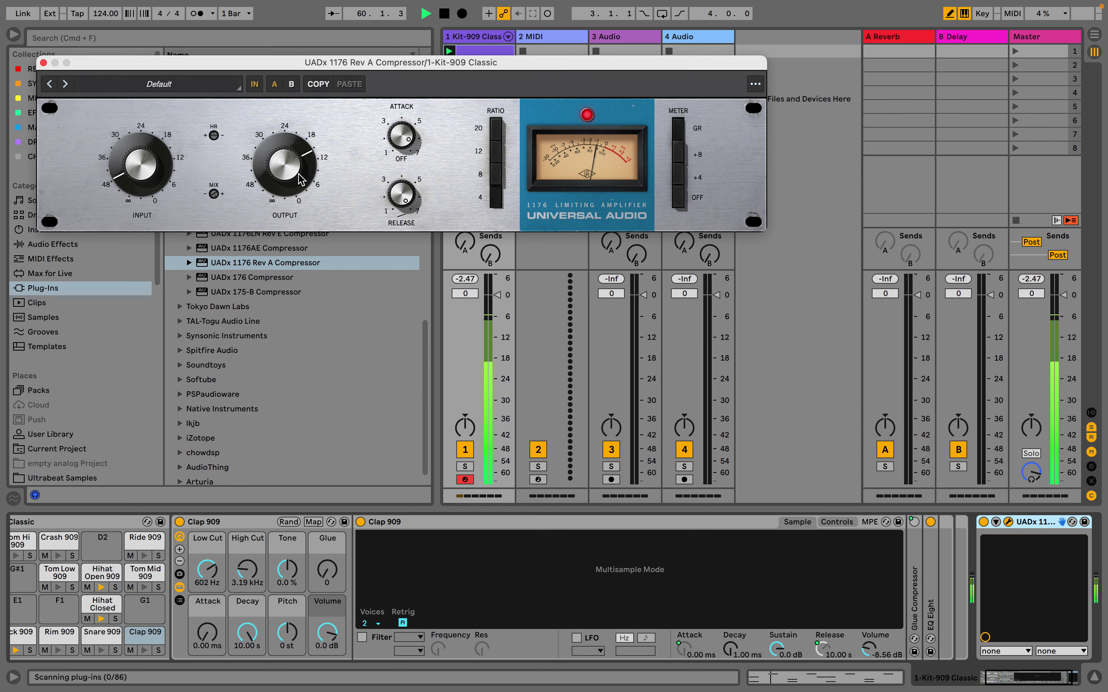
drag(158, 170, 159, 144)
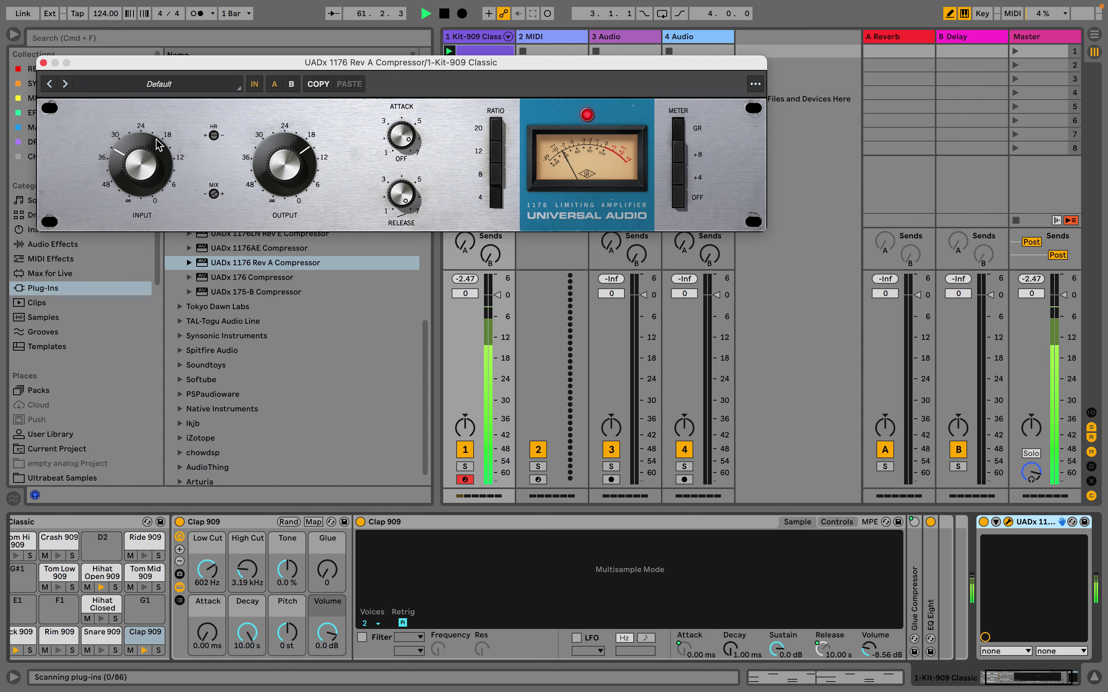
click(500, 176)
click(502, 158)
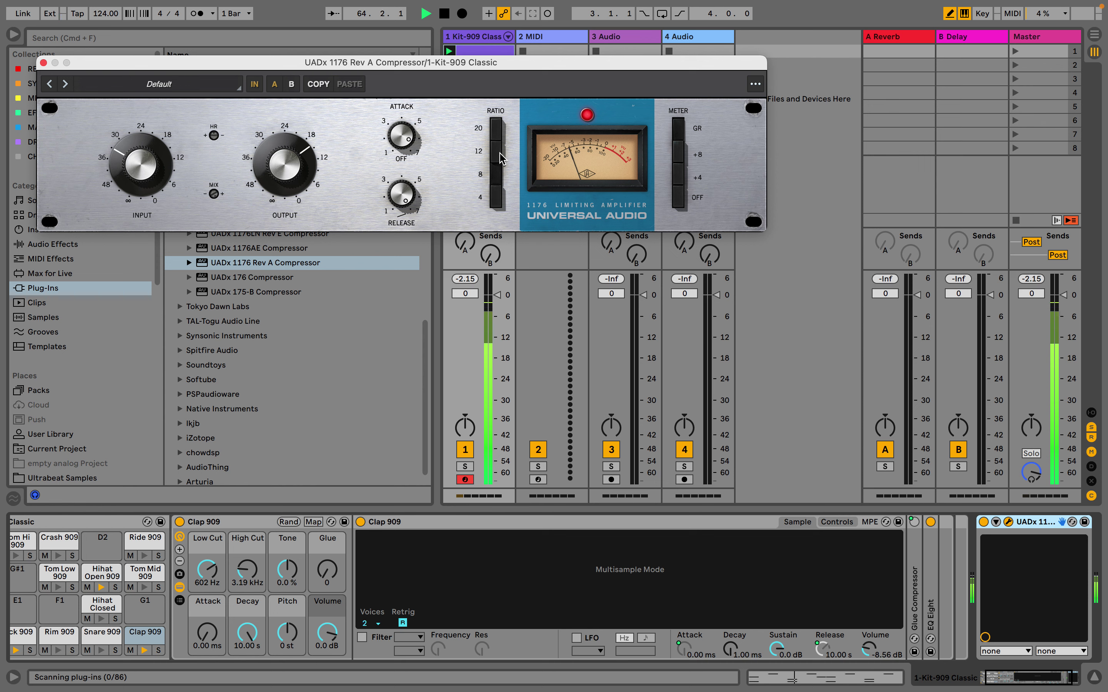
click(499, 152)
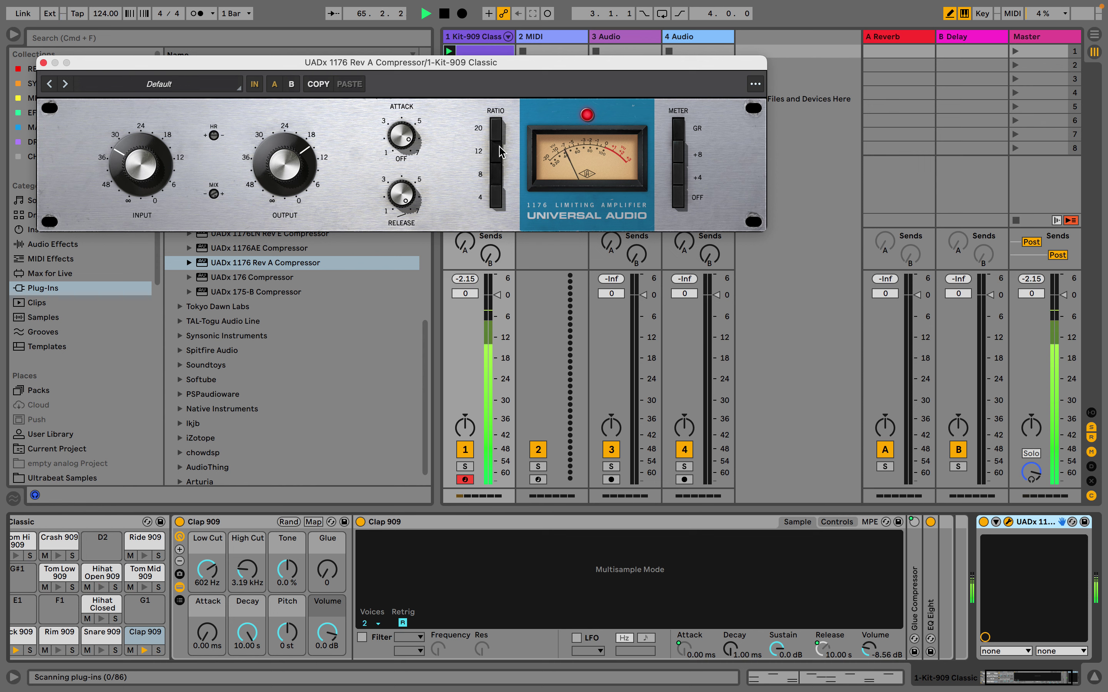
click(496, 202)
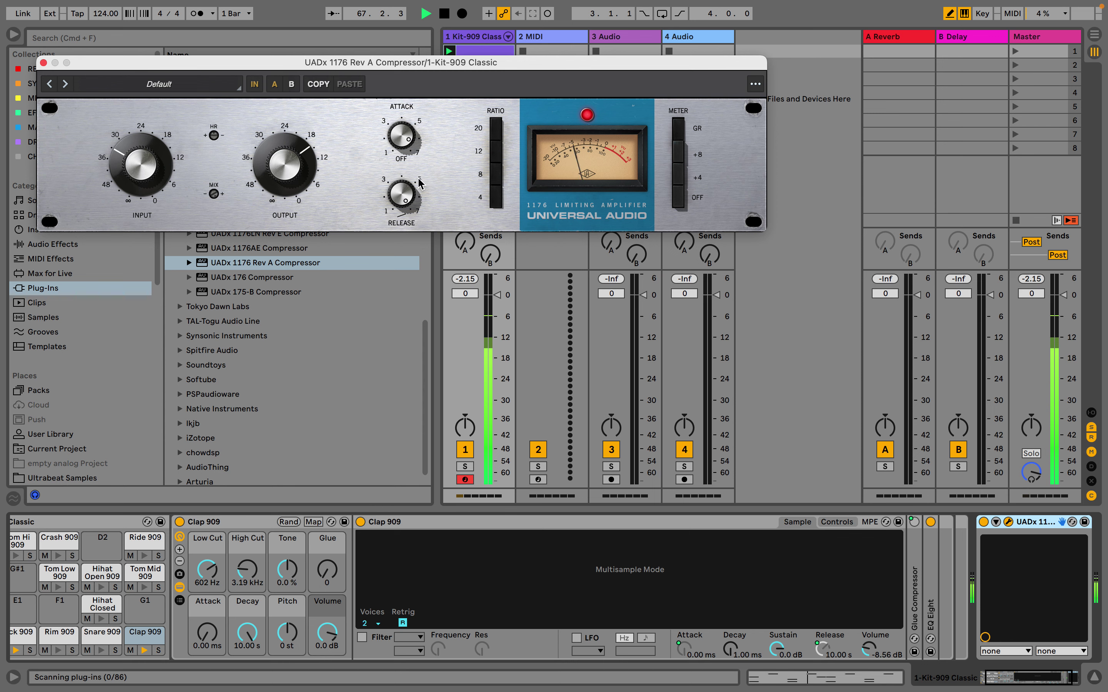
click(44, 62)
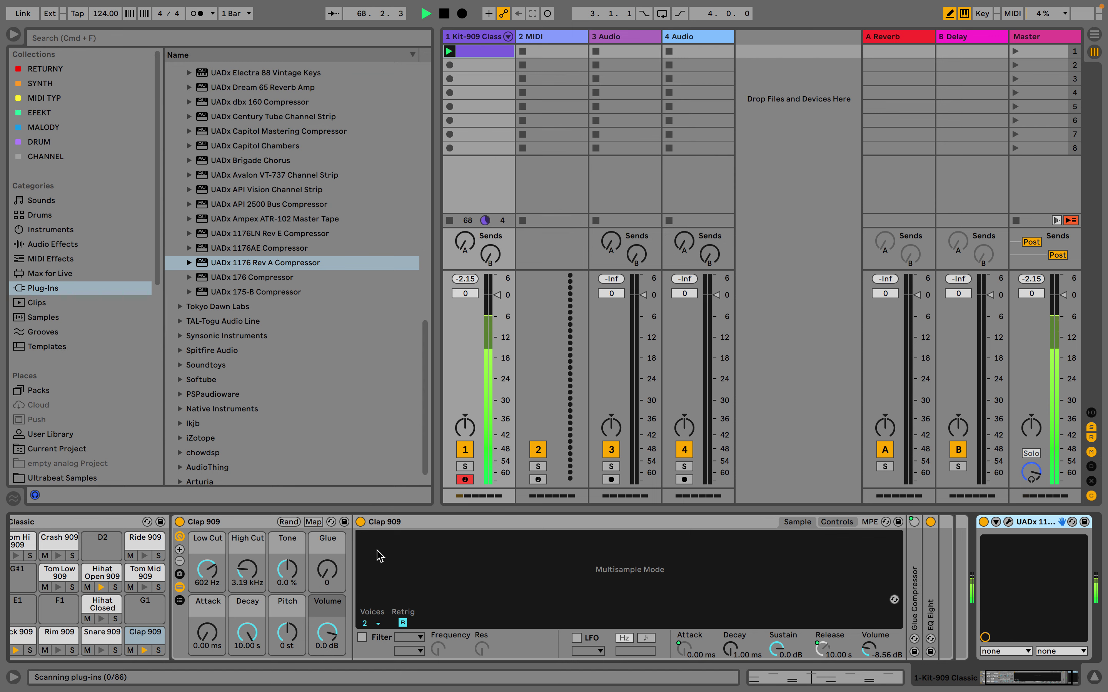
Shorten the Kick 909 pad's Decay to 189 ms in the drum rack
scroll(379, 556, left, 3)
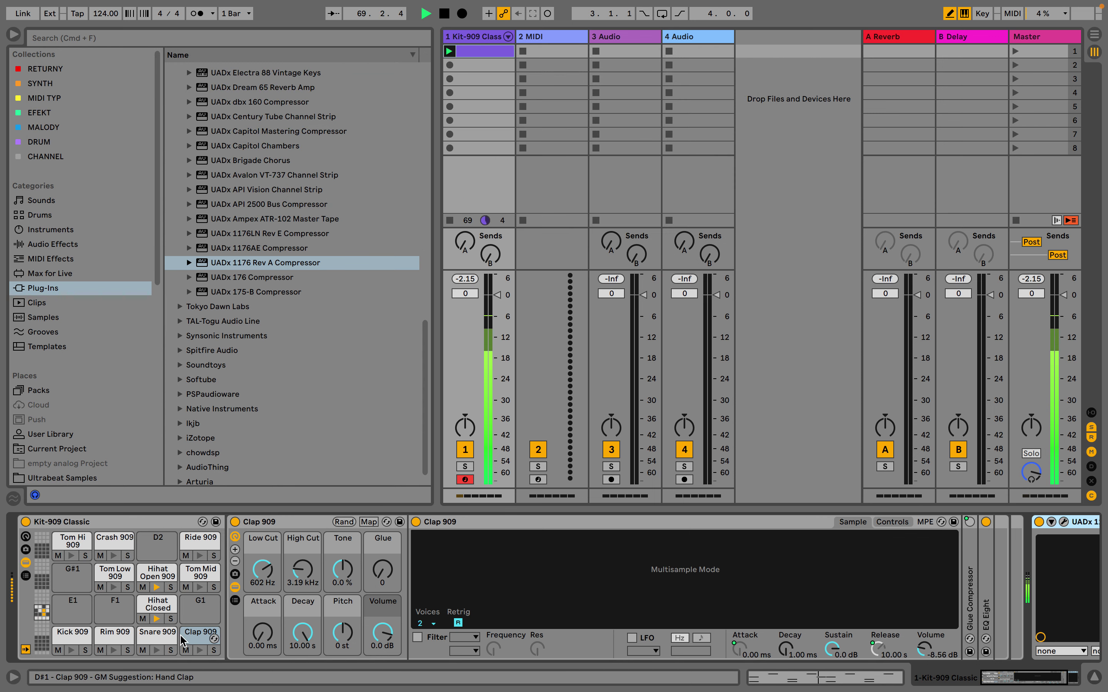
click(72, 636)
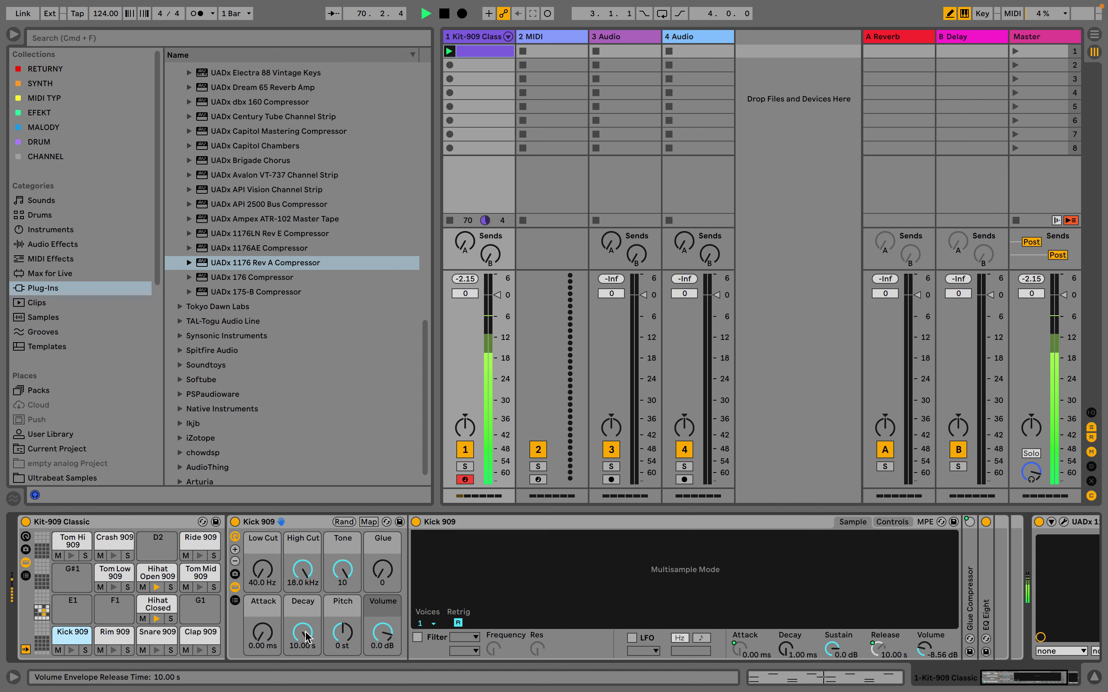
drag(305, 635, 306, 669)
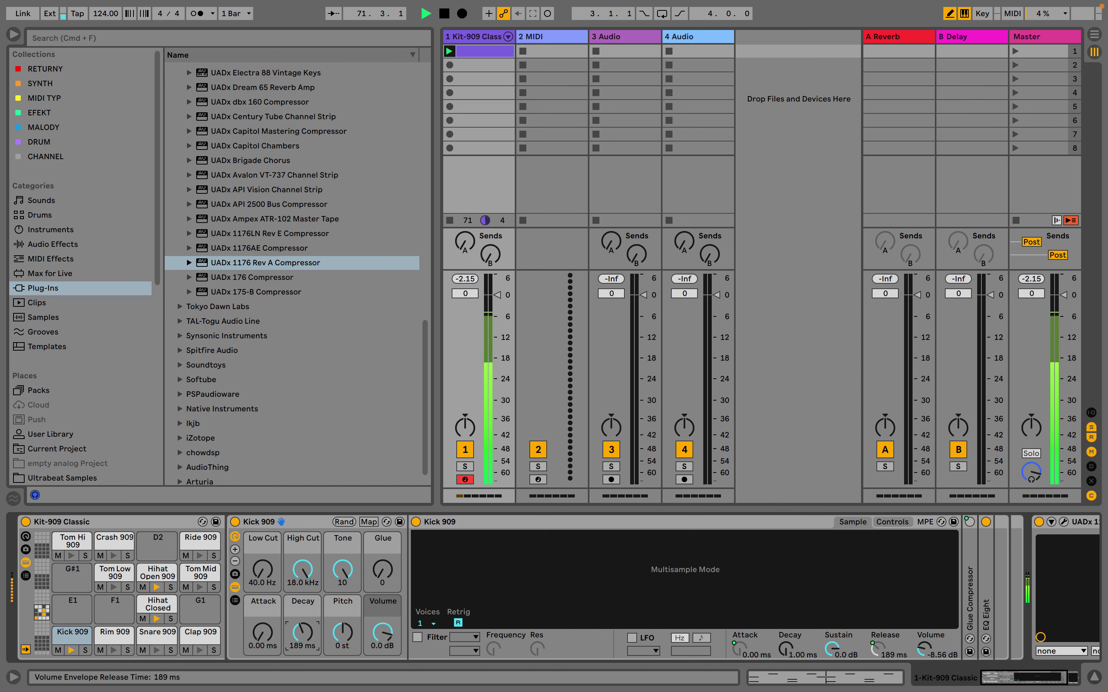
Shape the Hihat Open 909 pad with Decay 144 ms, Low Cut 779 Hz, High Cut 2.46 kHz and Volume about -1.6 dB
click(152, 576)
click(267, 574)
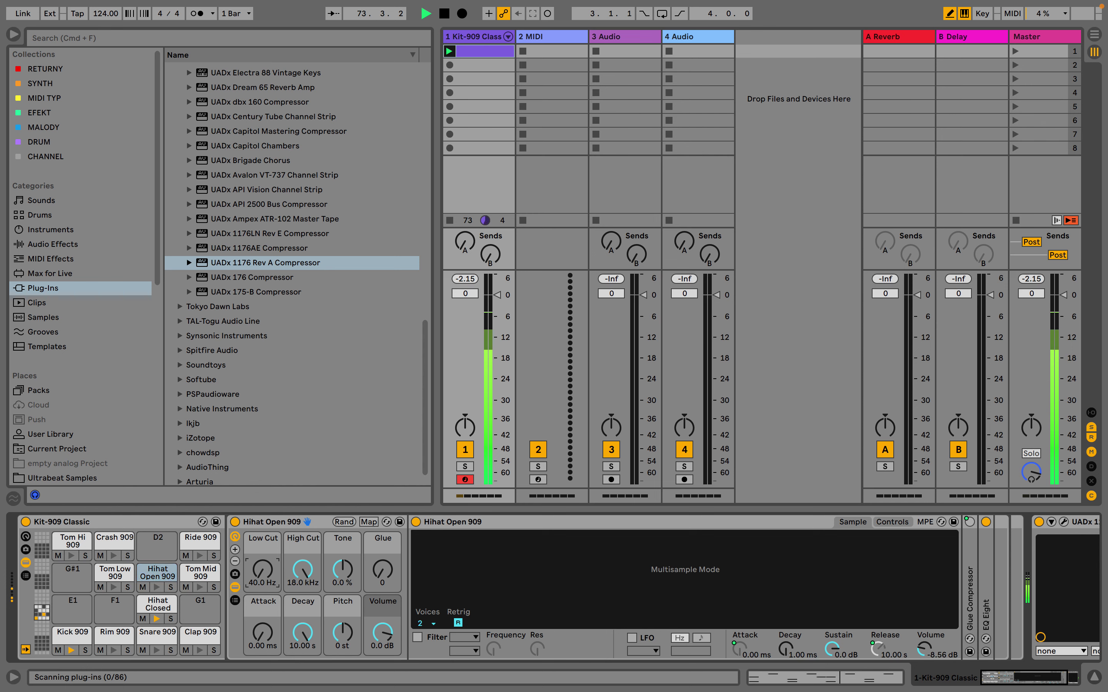
drag(302, 634, 303, 666)
drag(302, 570, 303, 586)
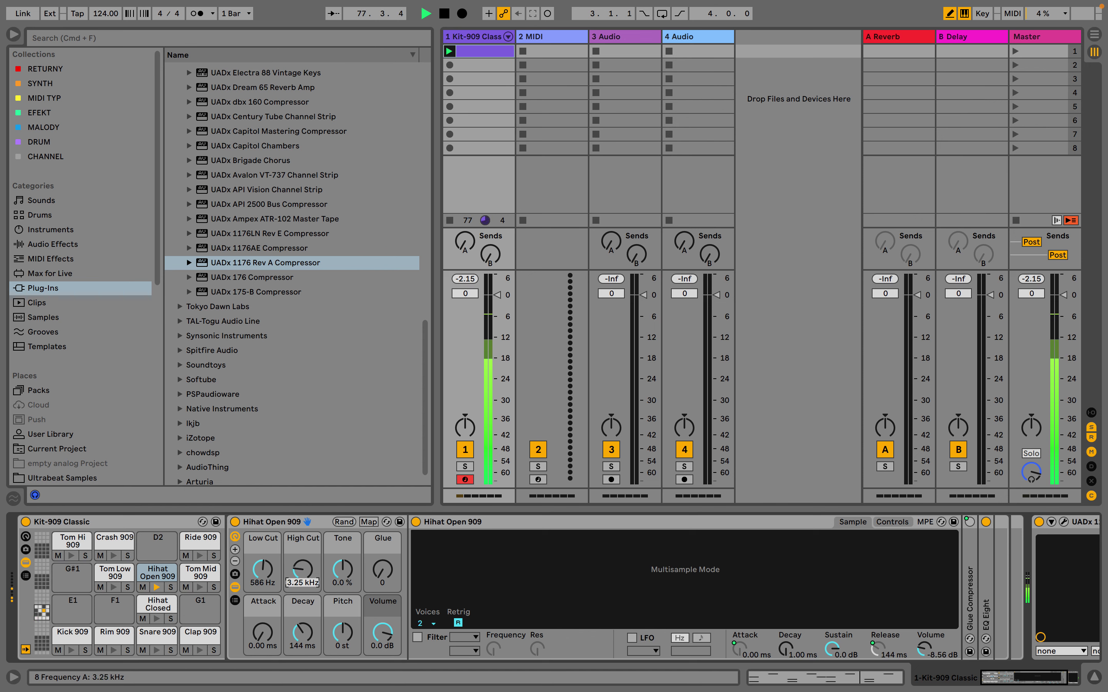
drag(306, 579, 267, 572)
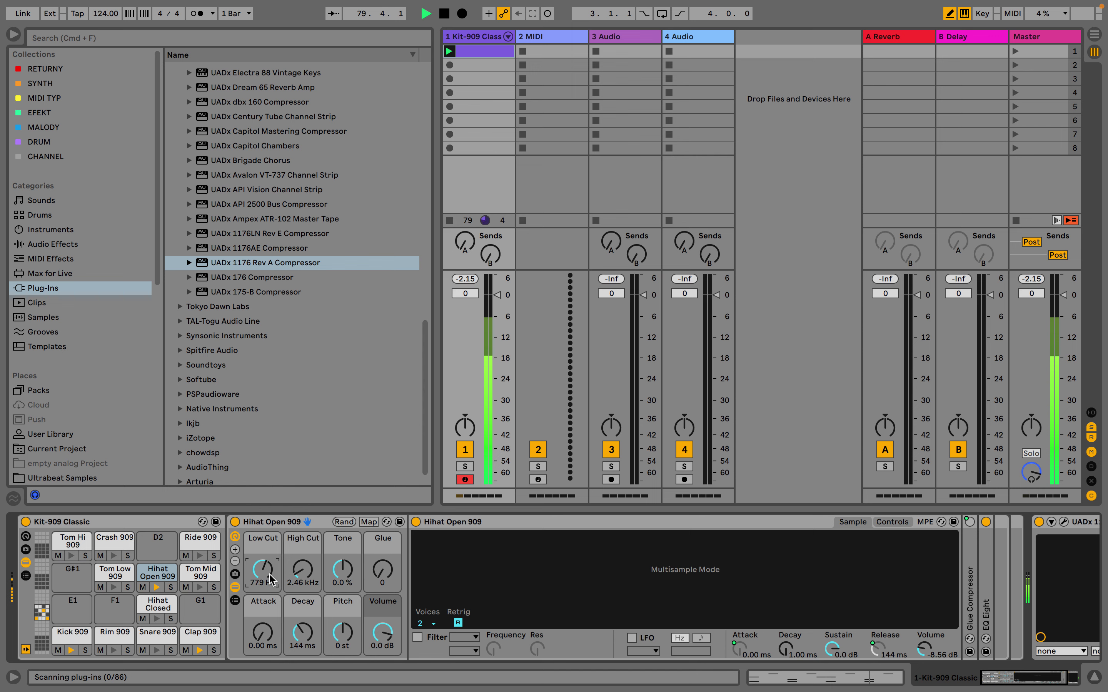
drag(382, 632, 383, 639)
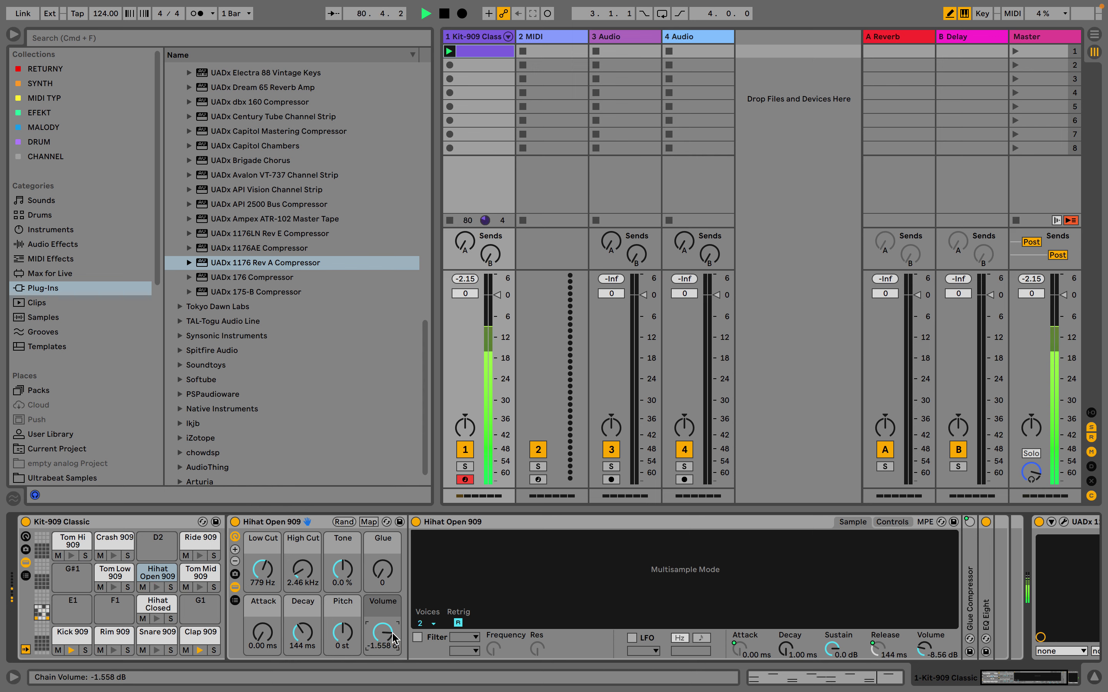
Load the UADx Ampex ATR-102 Master Tape after the 1176 compressor on the Kit-909 Classic track
scroll(564, 573, right, 2)
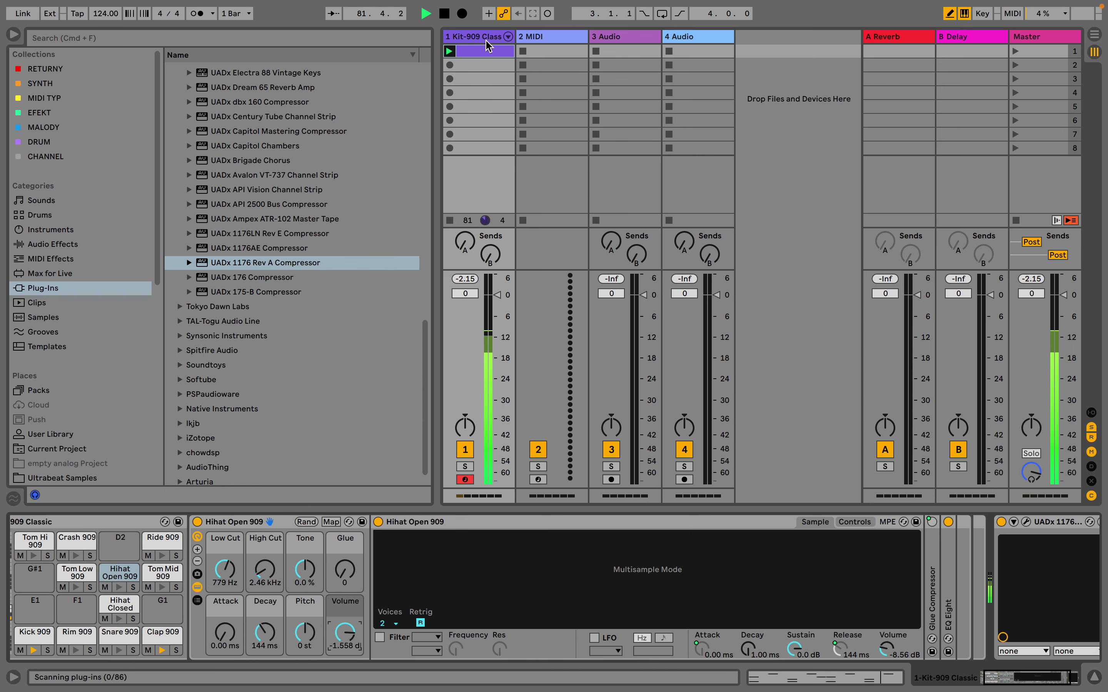
scroll(744, 584, right, 2)
scroll(745, 584, right, 3)
drag(263, 224, 1041, 522)
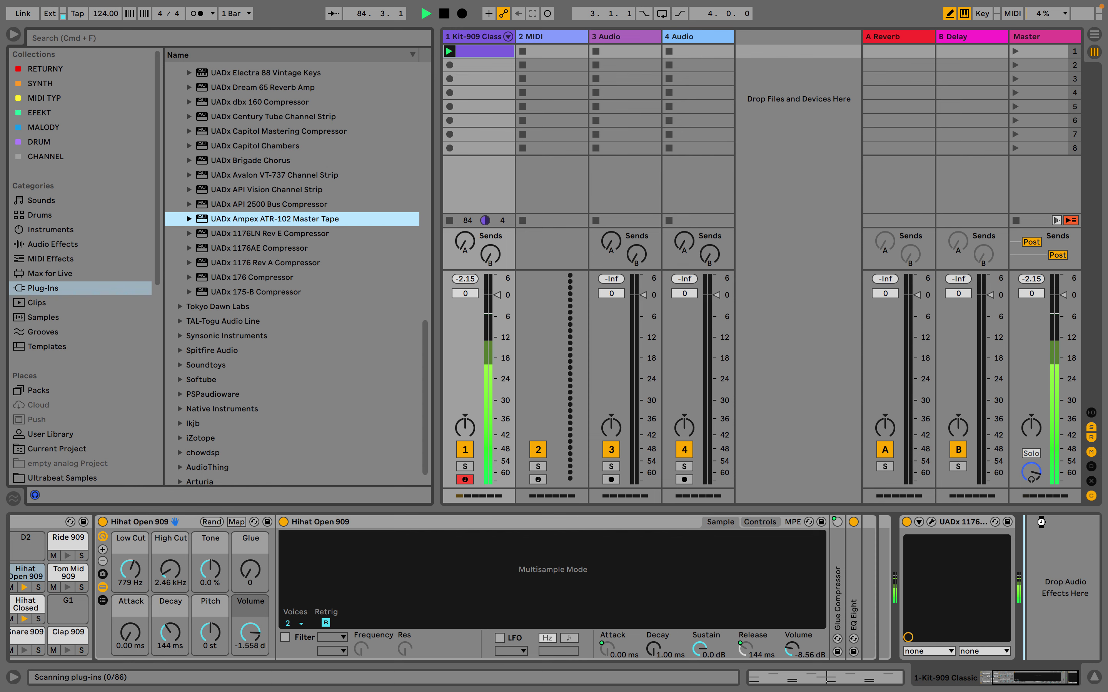
drag(1040, 522, 1041, 522)
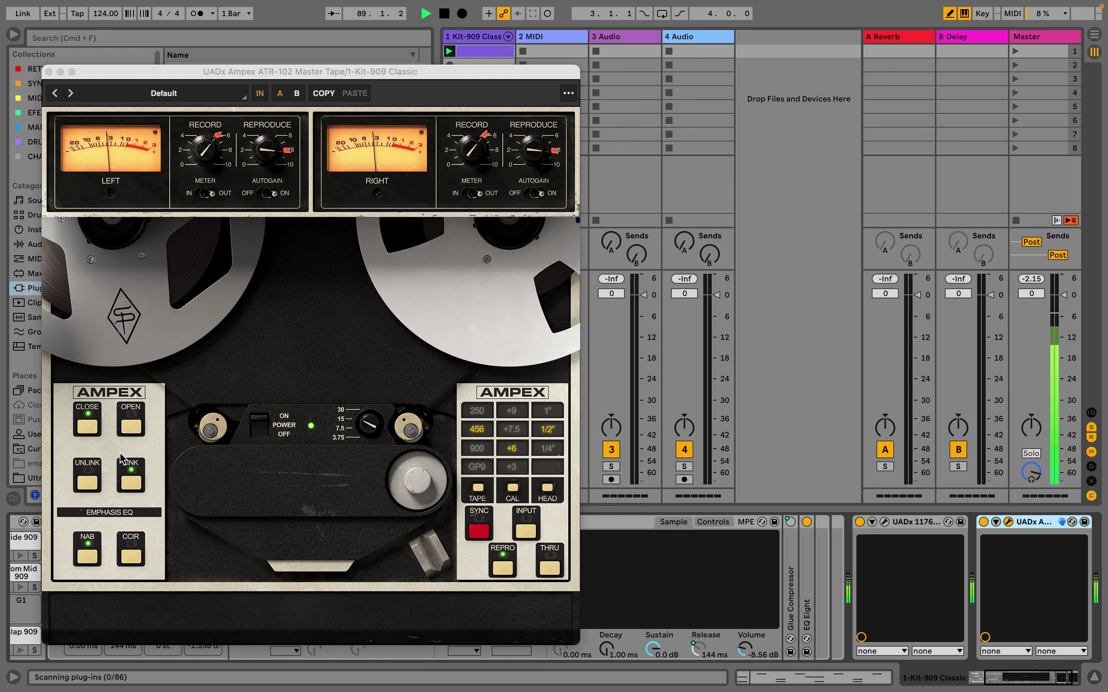
Set the ATR-102's tape type to 900 and its head to 1/4", and close the plug-in window
click(205, 160)
drag(205, 161, 199, 95)
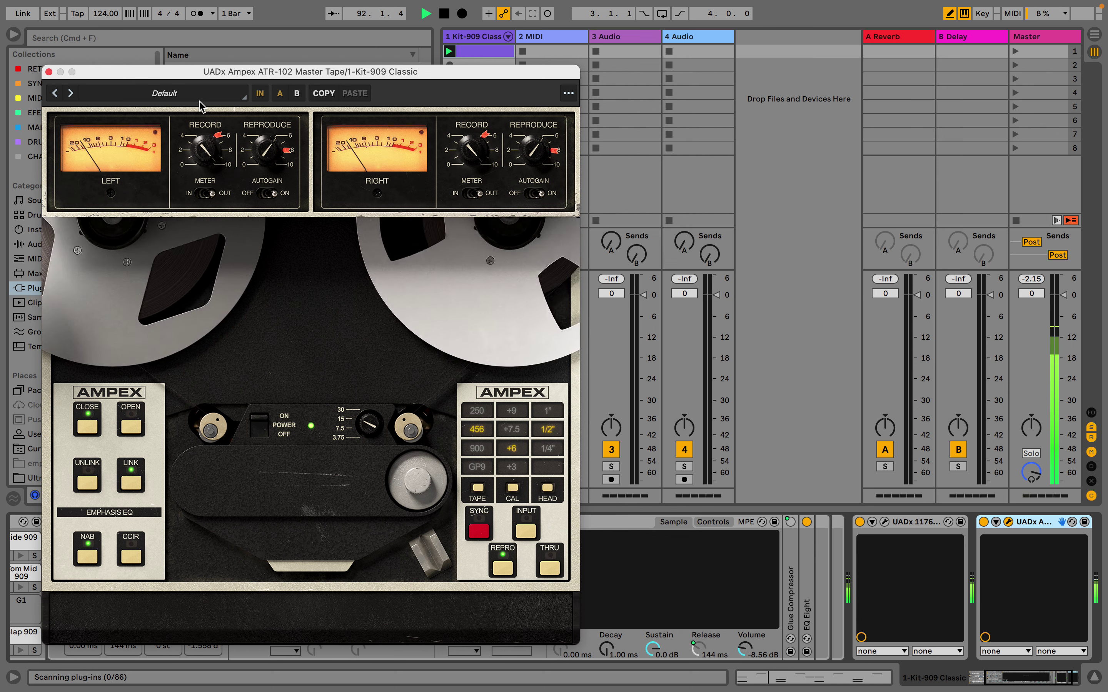
click(476, 449)
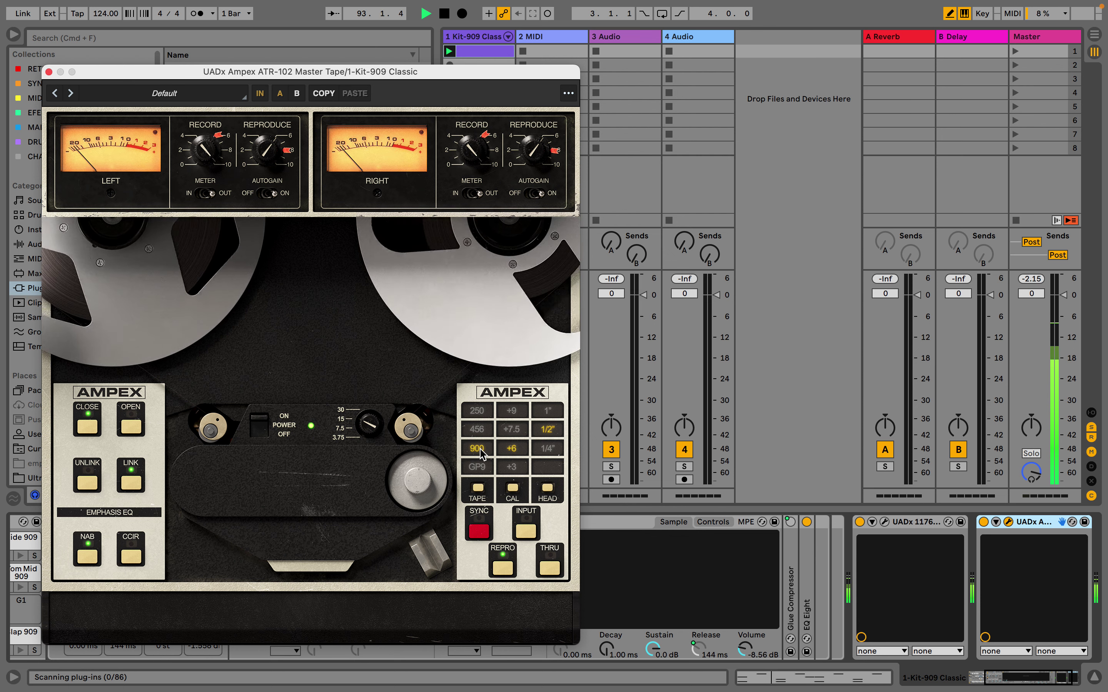
click(548, 450)
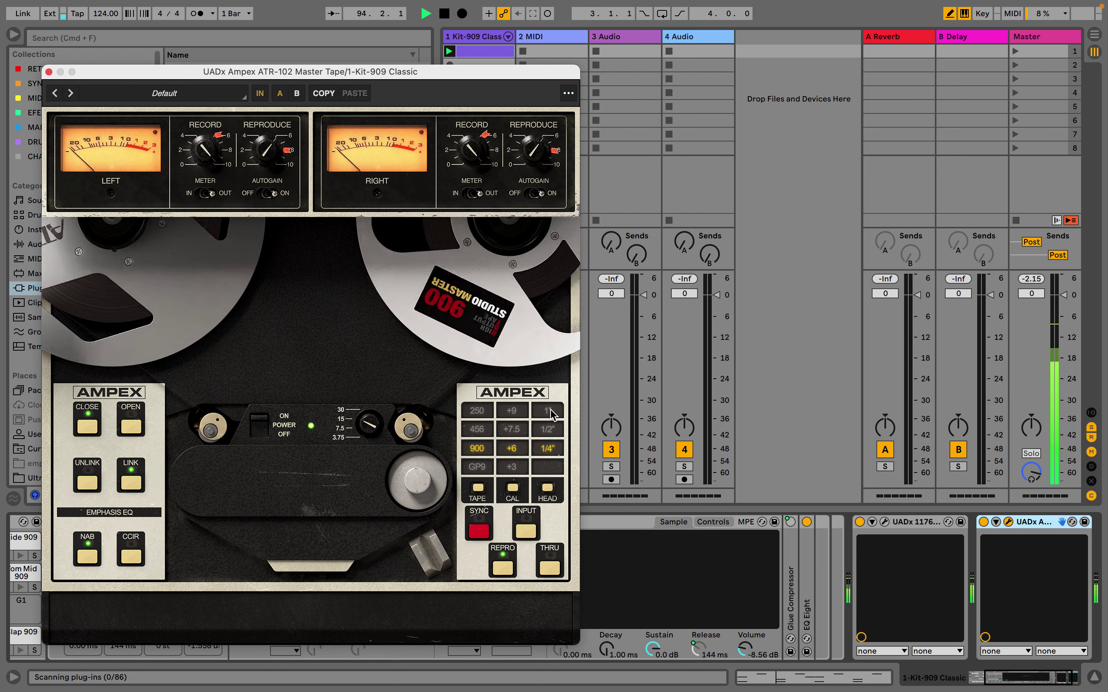
click(49, 72)
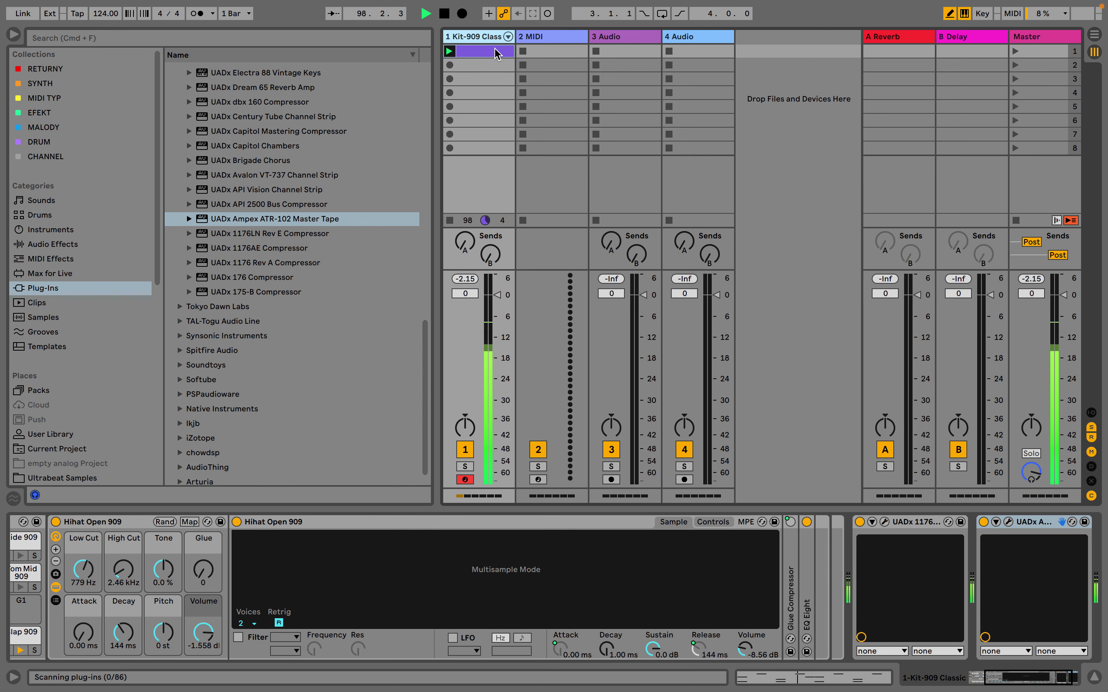
Delete the stock Reverb device from return track A
click(897, 42)
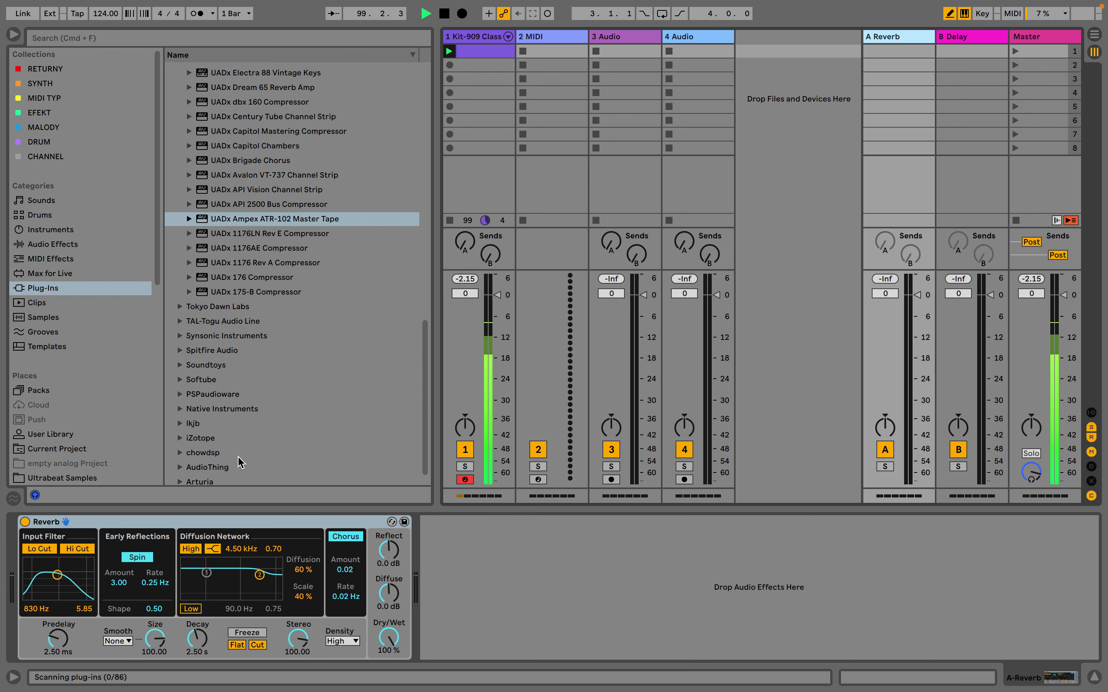
click(265, 522)
key(Delete)
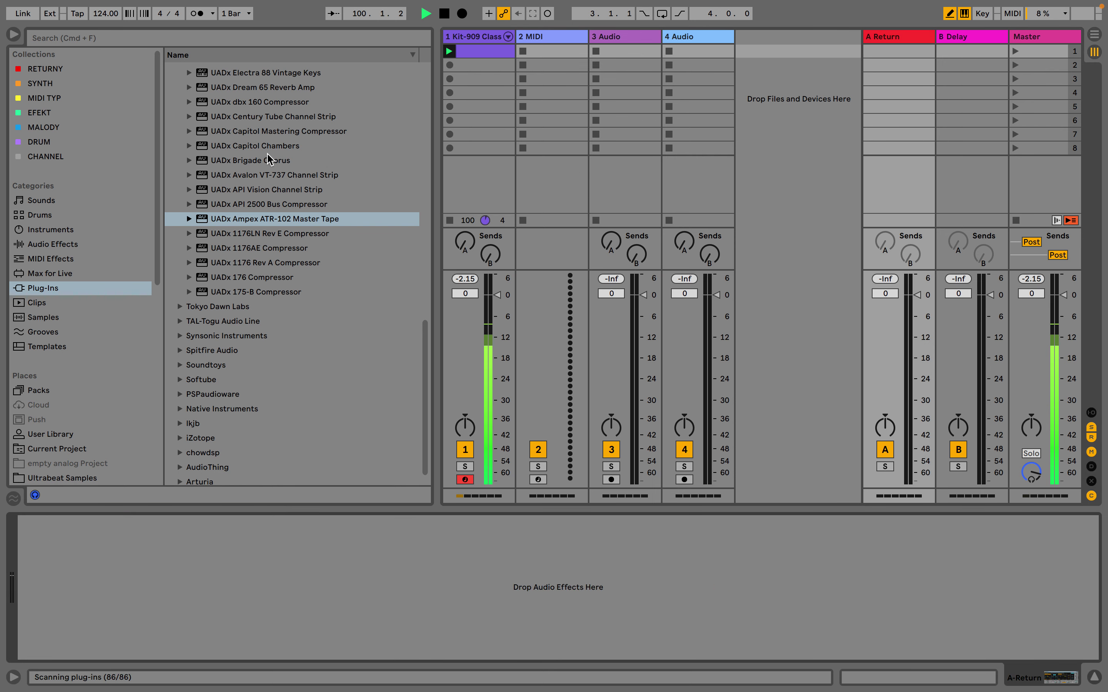
Search the plug-ins for "le" and load the UADx Lexicon 224 Digital Reverb onto return track A
scroll(279, 215, up, 10)
click(284, 242)
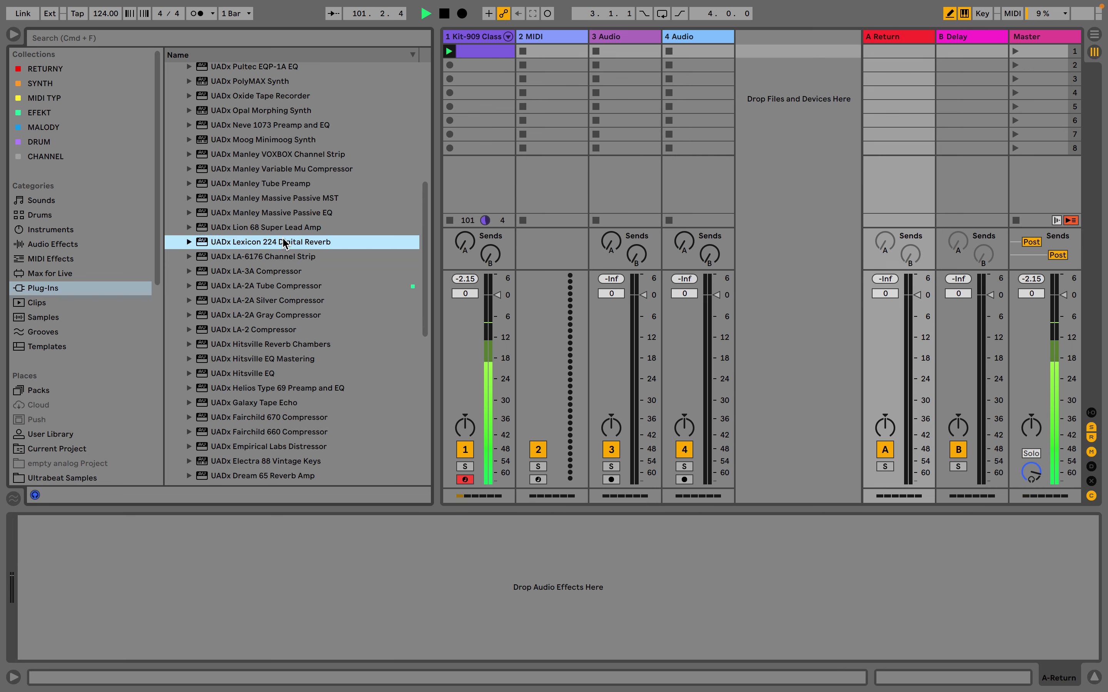
scroll(269, 338, up, 1)
scroll(269, 338, down, 1)
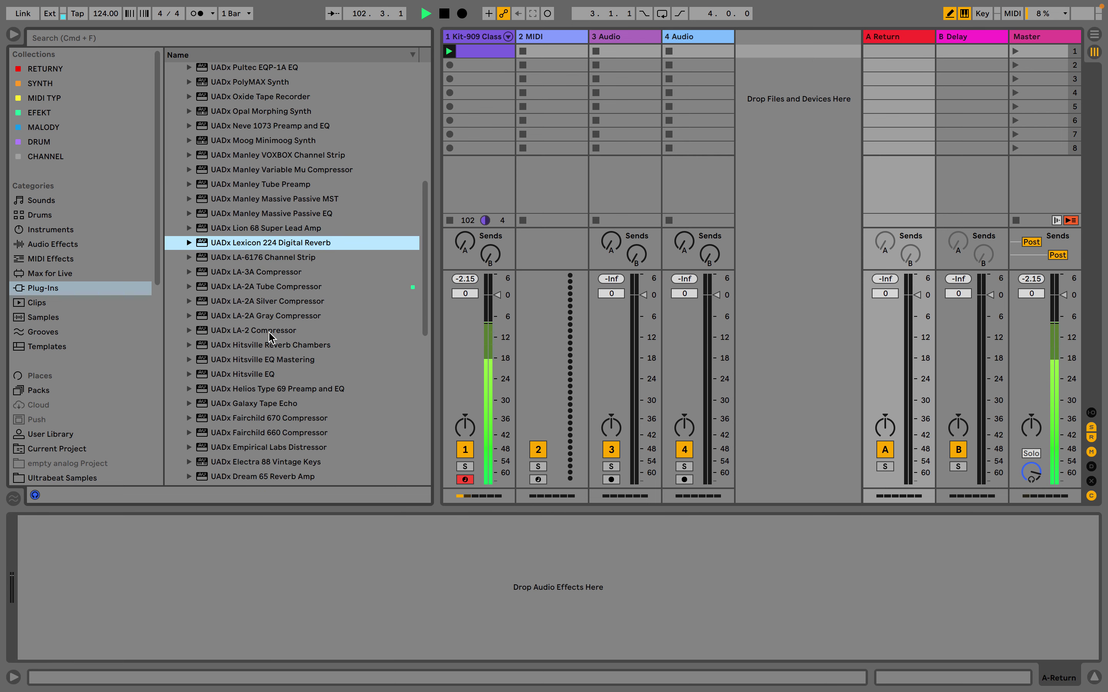
click(282, 42)
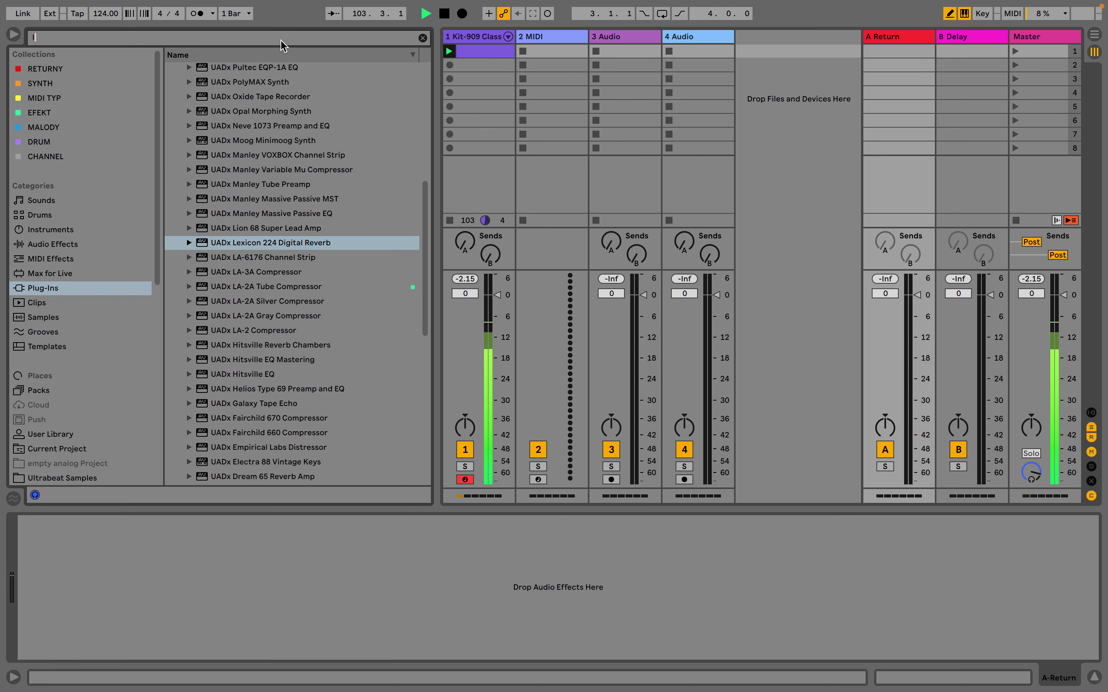
text(le)
drag(258, 112, 308, 587)
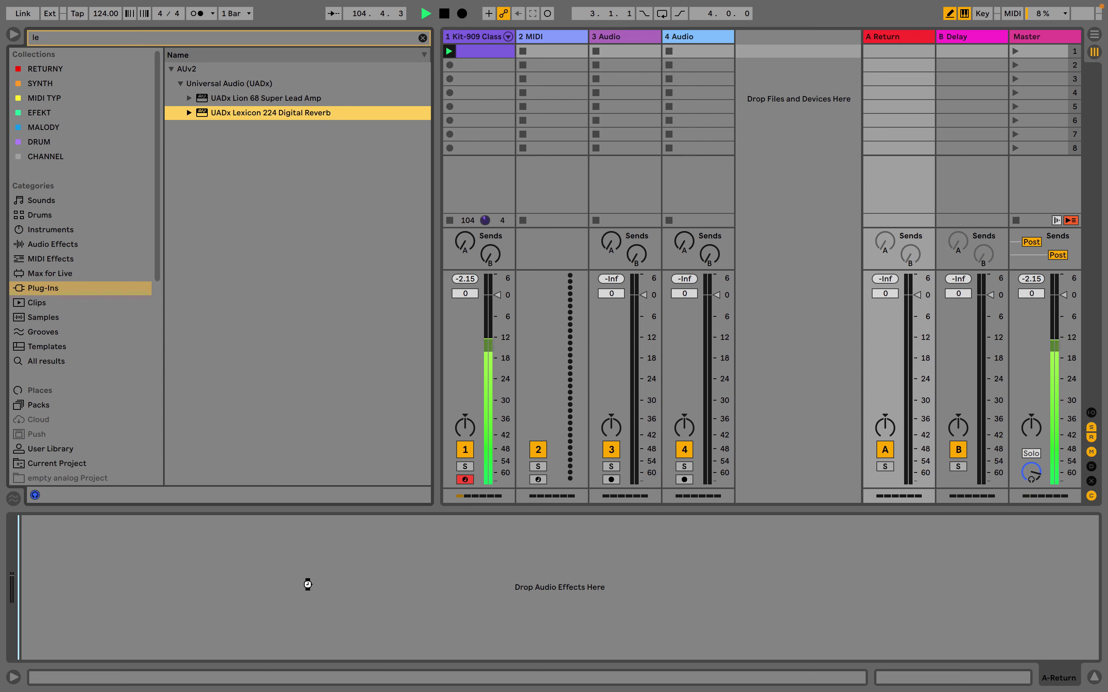
drag(308, 584, 311, 588)
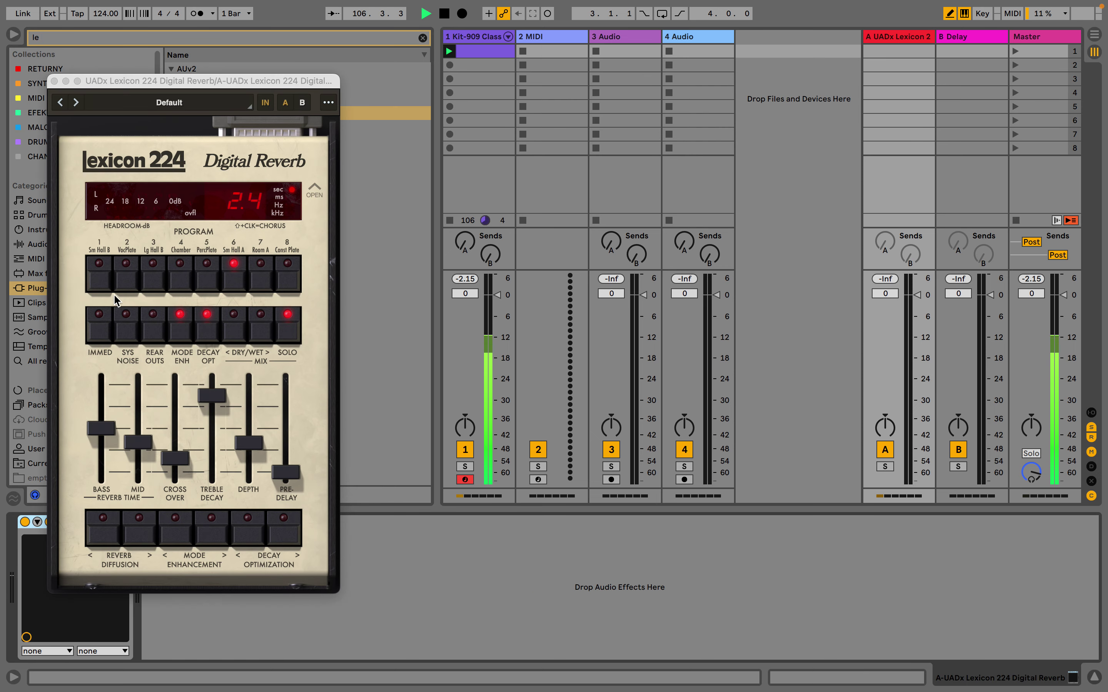
Set the Lexicon 224 to Sm Hall B with a longer Mid and 1.5 s Bass reverb time, and raise the 909 track's Send A
click(108, 292)
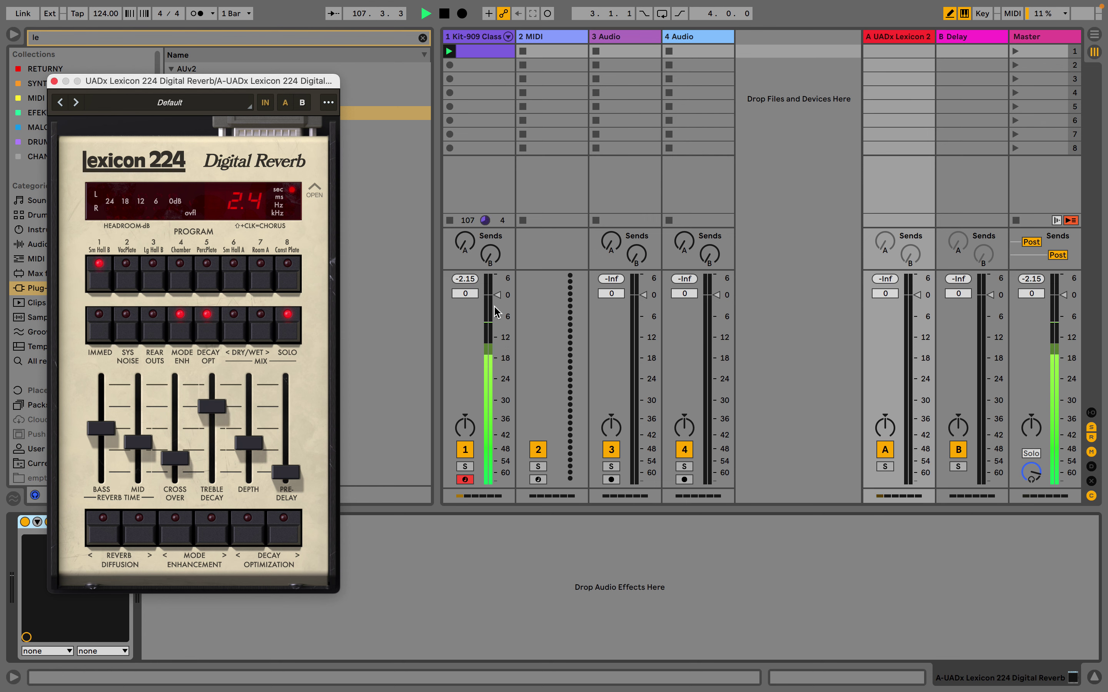
mouse_move(465, 243)
mouse_down()
mouse_move(465, 215)
mouse_move(465, 244)
mouse_up()
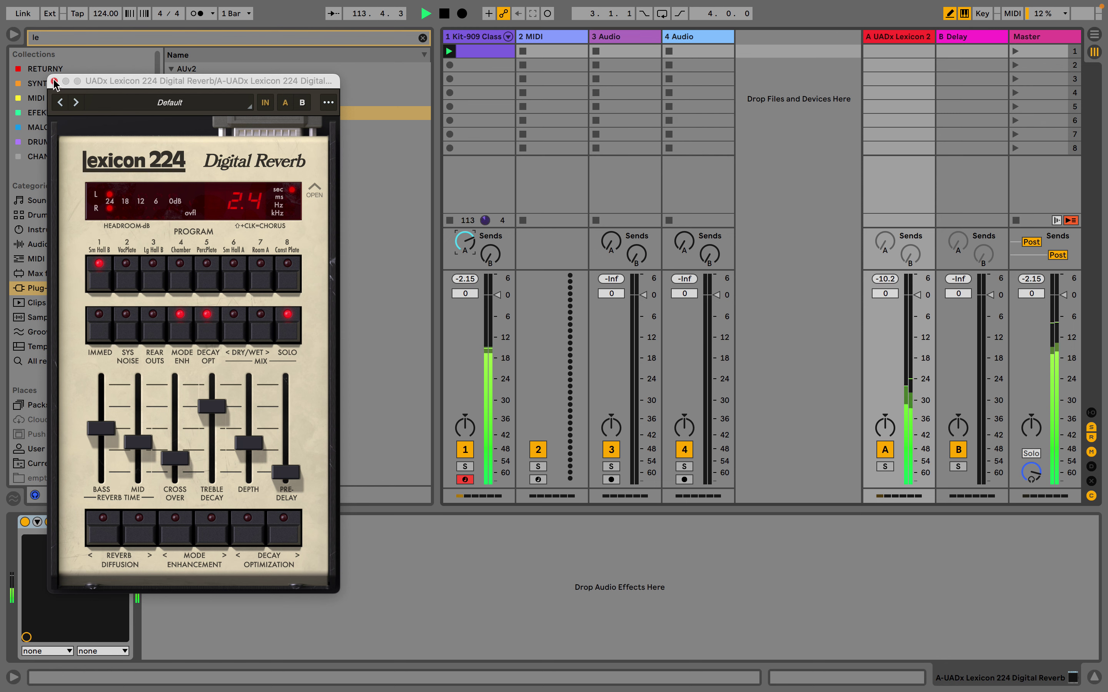
drag(141, 444, 107, 456)
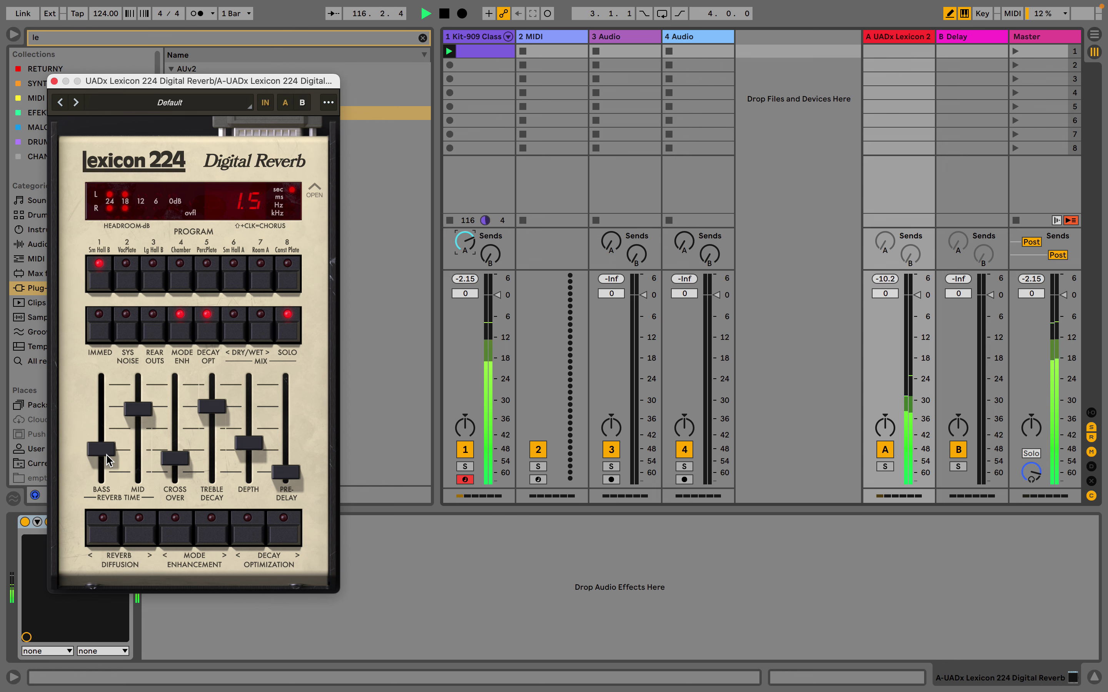
click(53, 82)
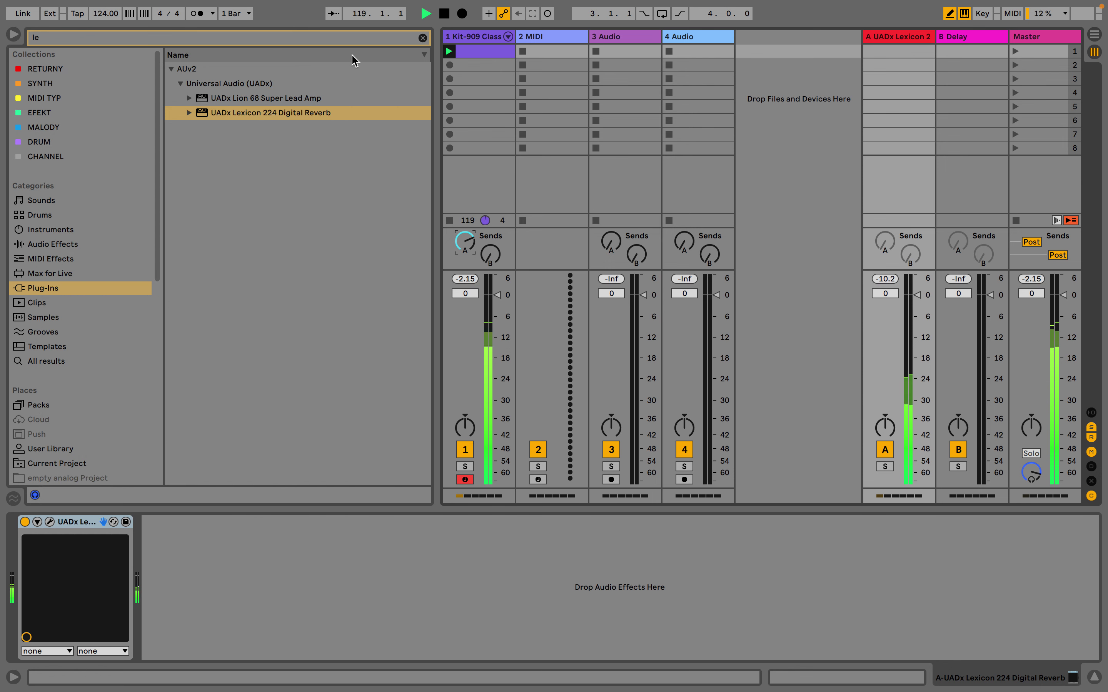
Load the UADx Pultec HLF-3C EQ after the Lexicon on return A, with Low Cut-Off 250 CPS and High Cut-Off 12 KCS
click(424, 38)
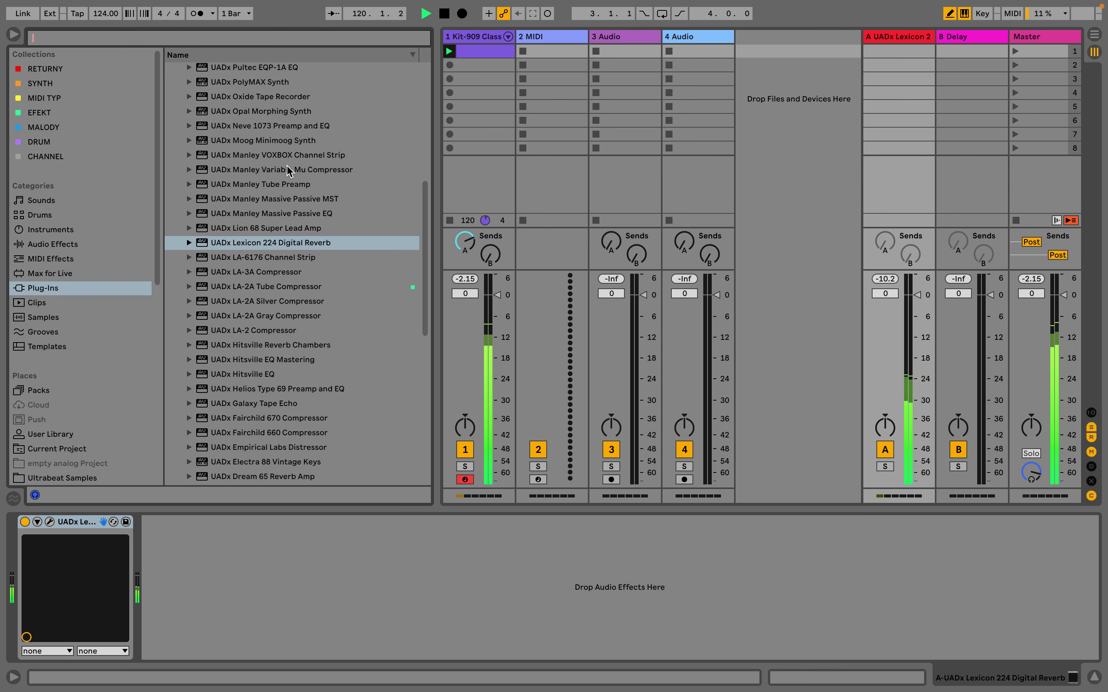
scroll(287, 171, up, 10)
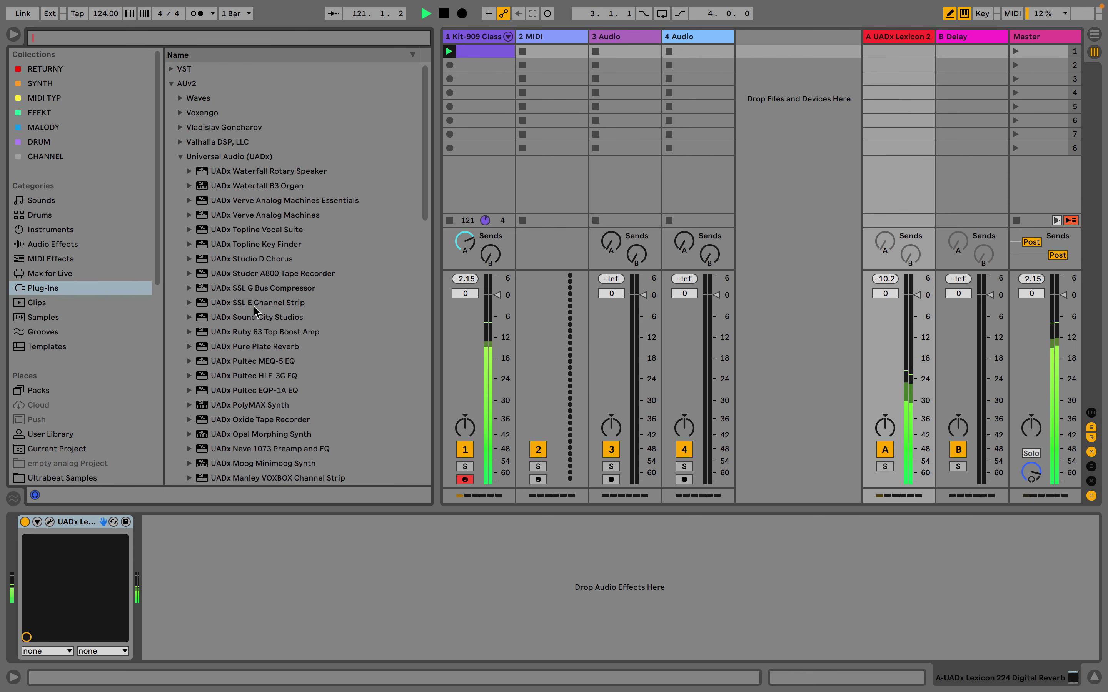
drag(260, 375, 284, 535)
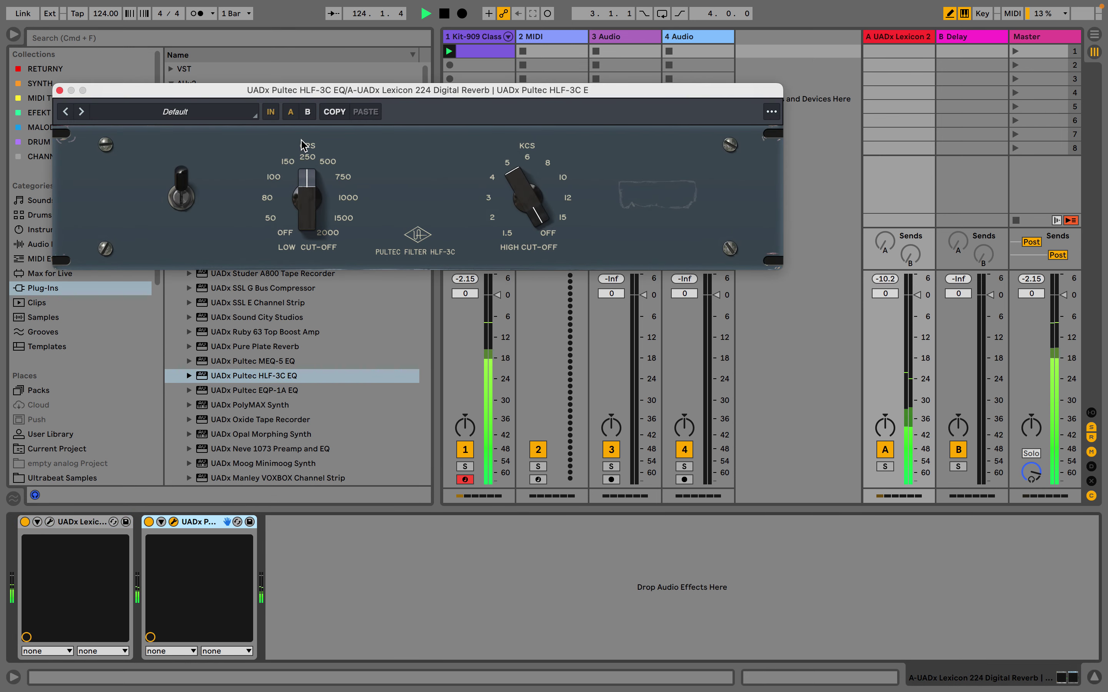
drag(503, 202, 512, 224)
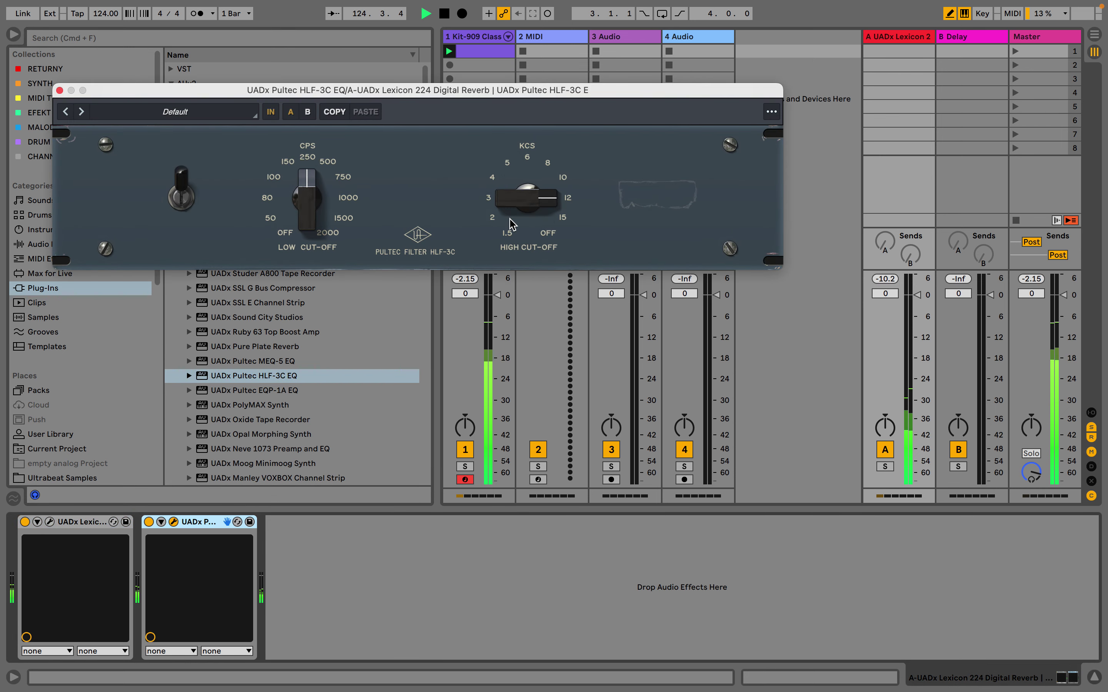
click(59, 90)
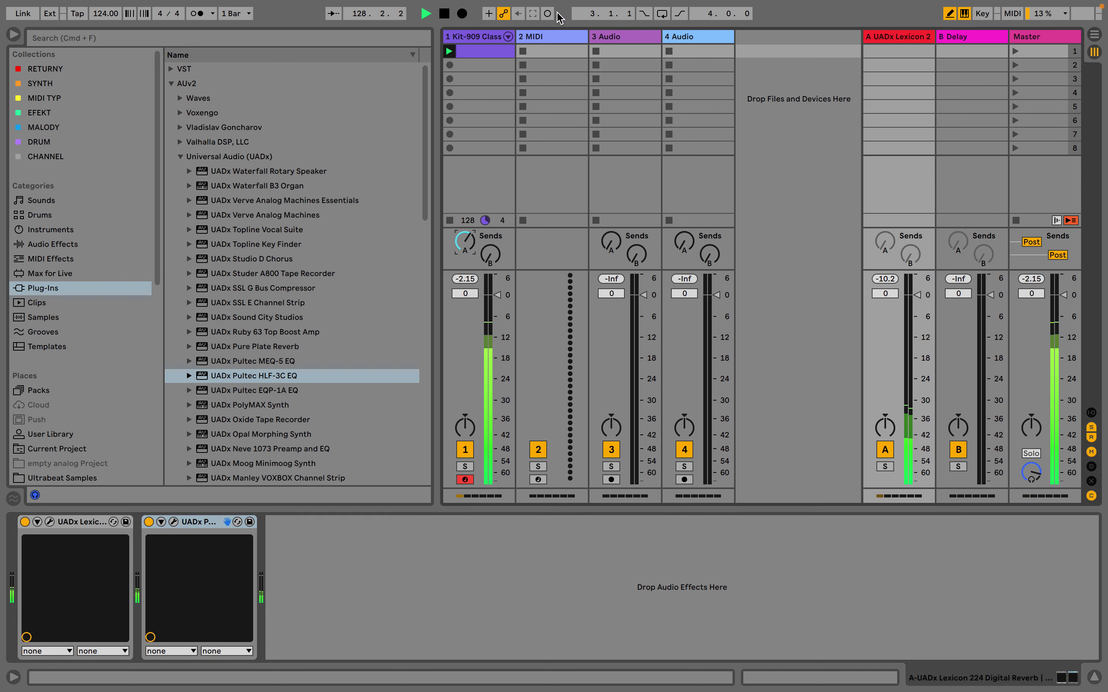
Load the UADx PolyMAX Synth from the Universal Audio plug-ins onto the empty 2 MIDI track
click(550, 36)
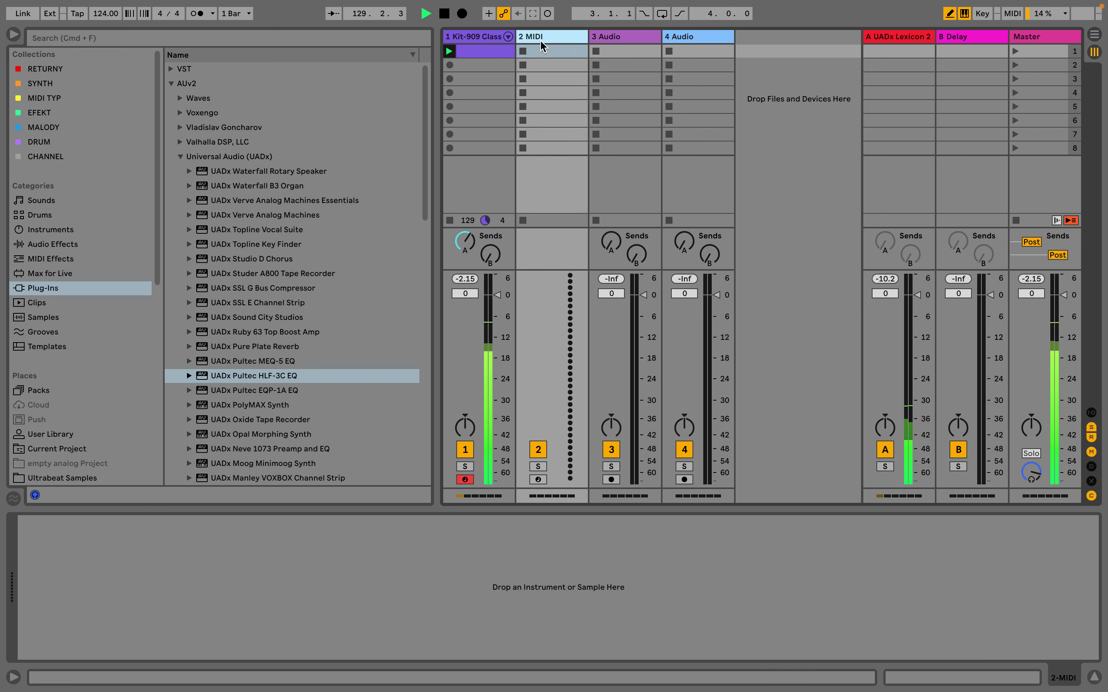
click(45, 230)
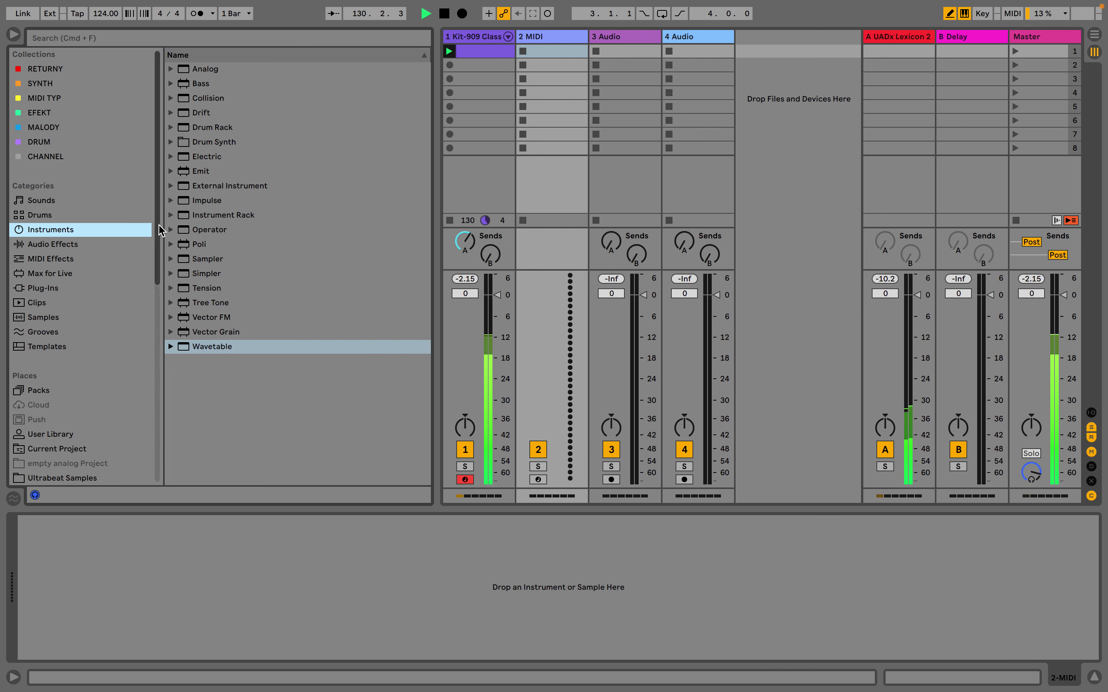
click(78, 245)
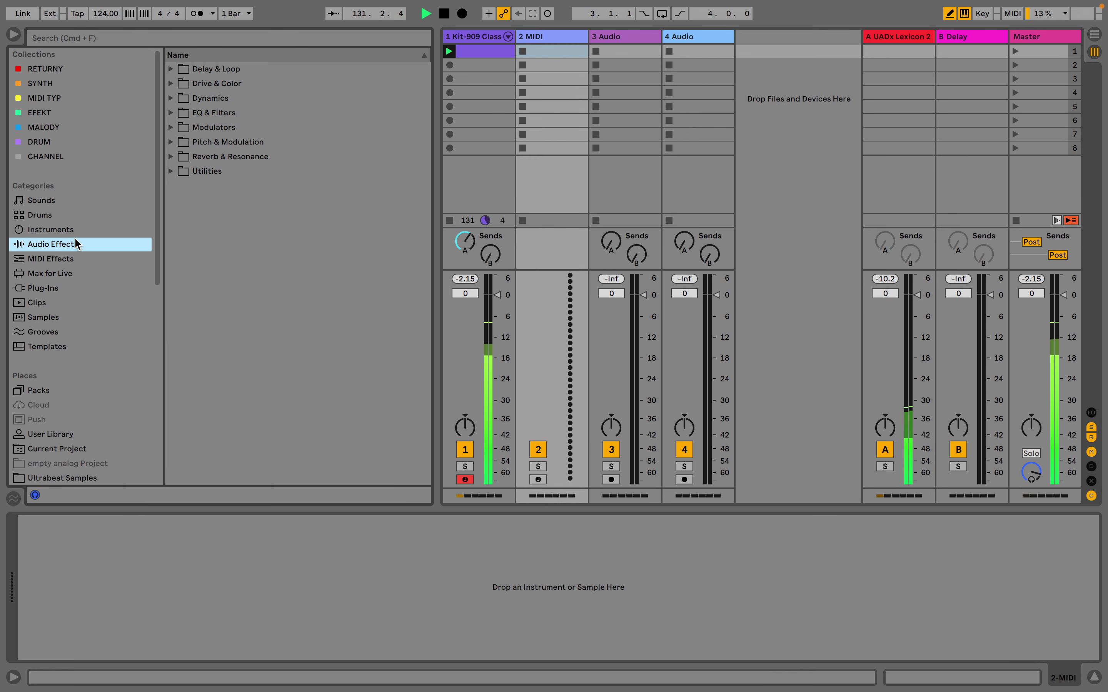
click(64, 260)
click(63, 246)
click(53, 289)
scroll(274, 316, down, 3)
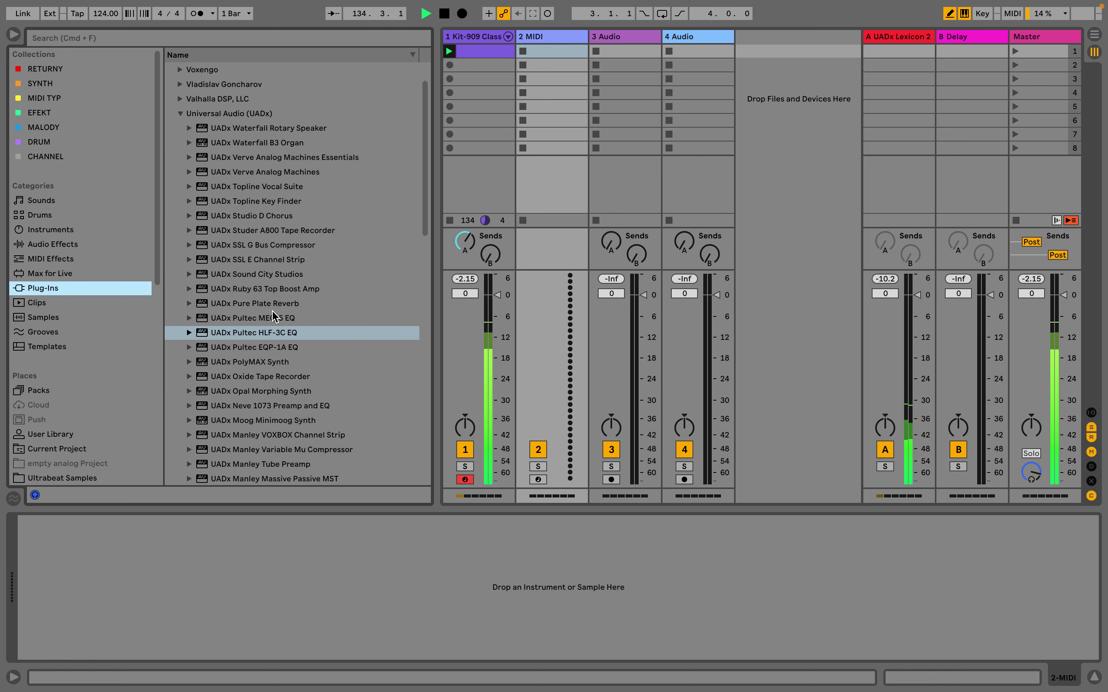
scroll(293, 383, down, 2)
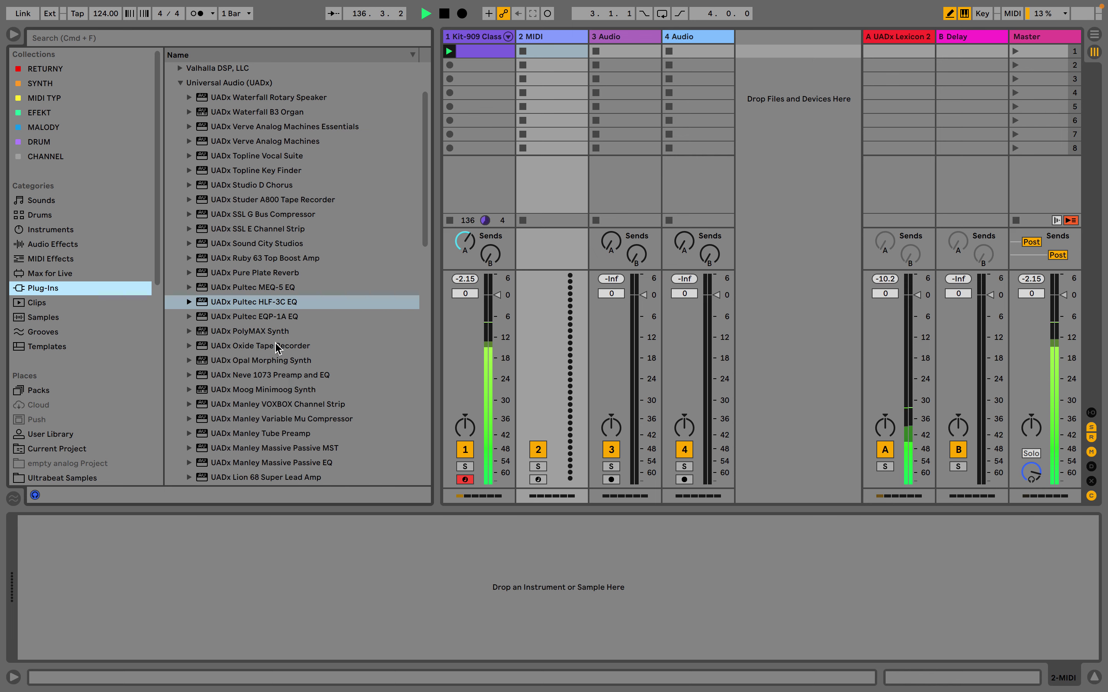
drag(277, 331, 433, 542)
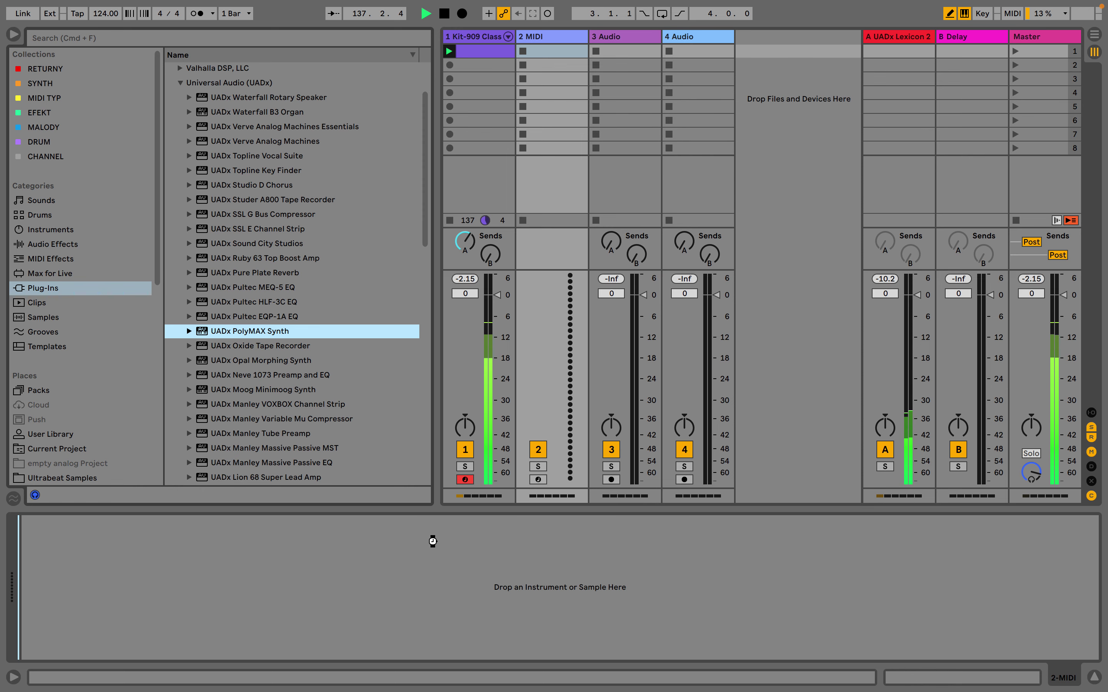
drag(433, 540, 433, 541)
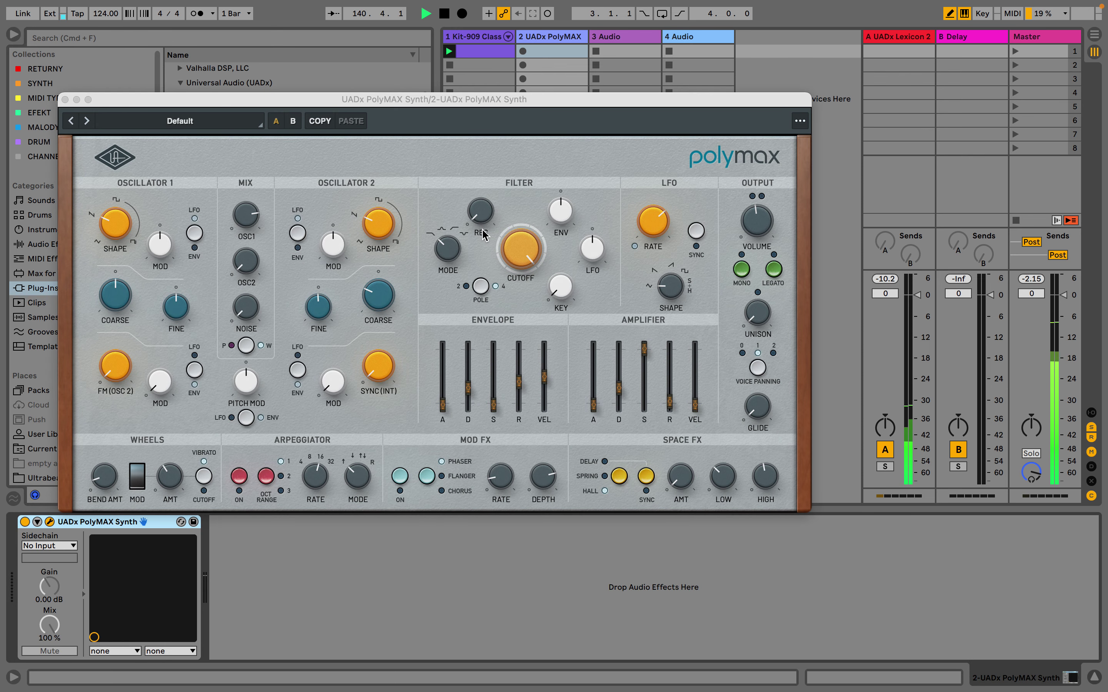
Shape the PolyMAX amplifier envelope with raised velocity amount, longer decay and low sustain, and close the synth window
click(451, 249)
drag(455, 236, 455, 225)
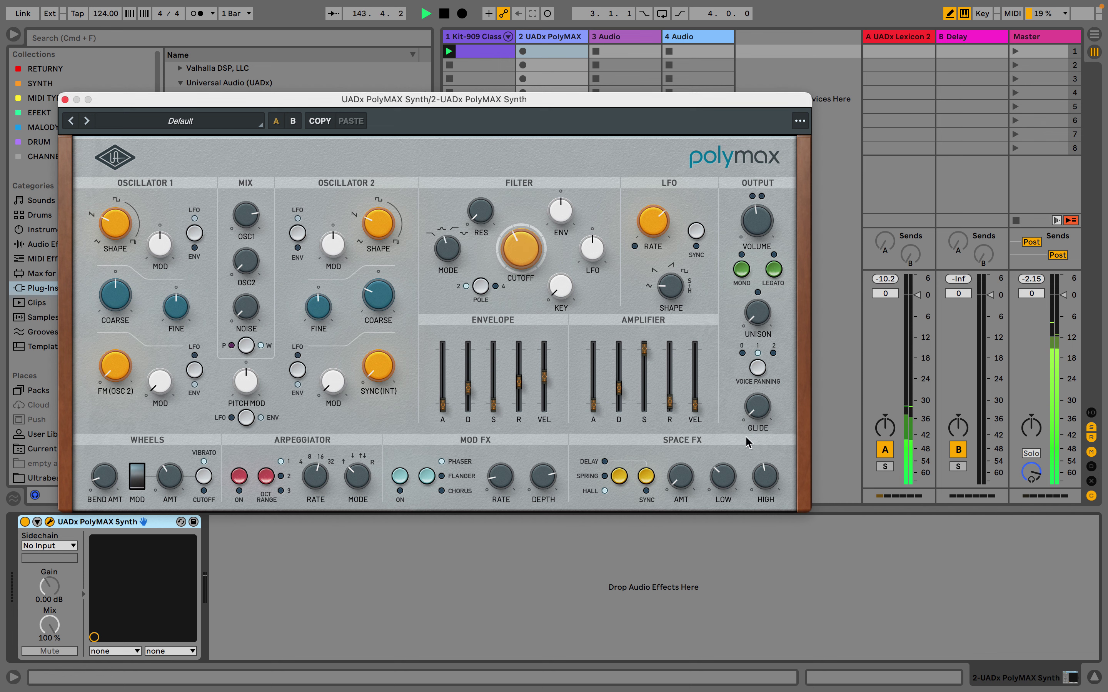
mouse_move(695, 412)
drag(695, 407, 694, 339)
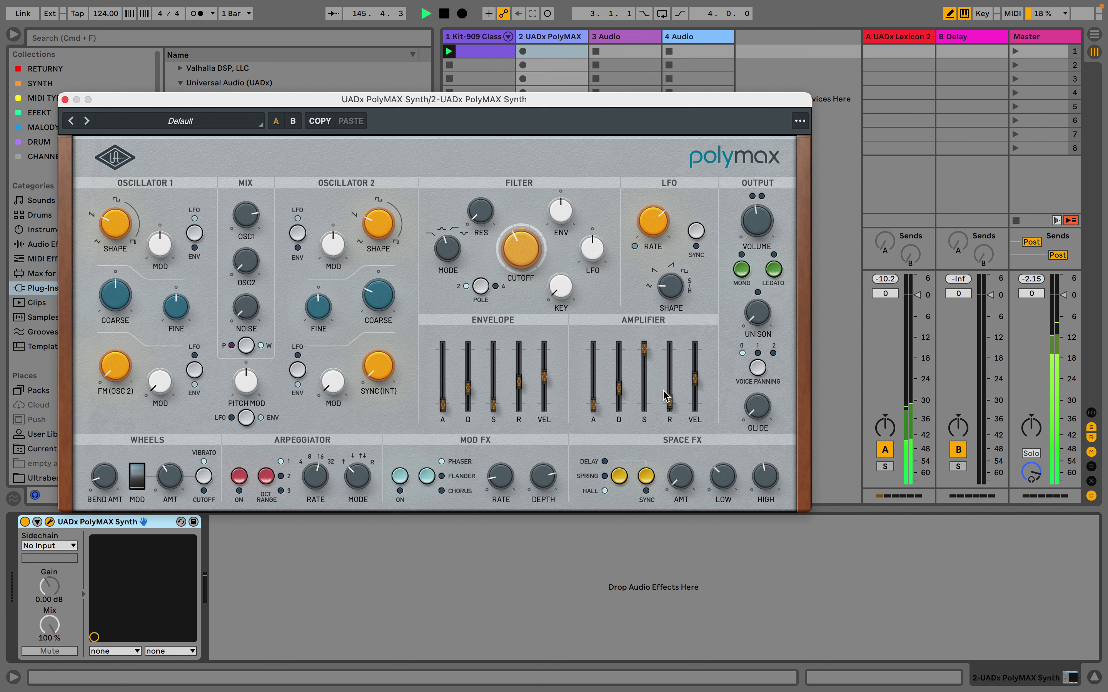
mouse_move(650, 368)
drag(645, 352, 594, 397)
mouse_move(564, 215)
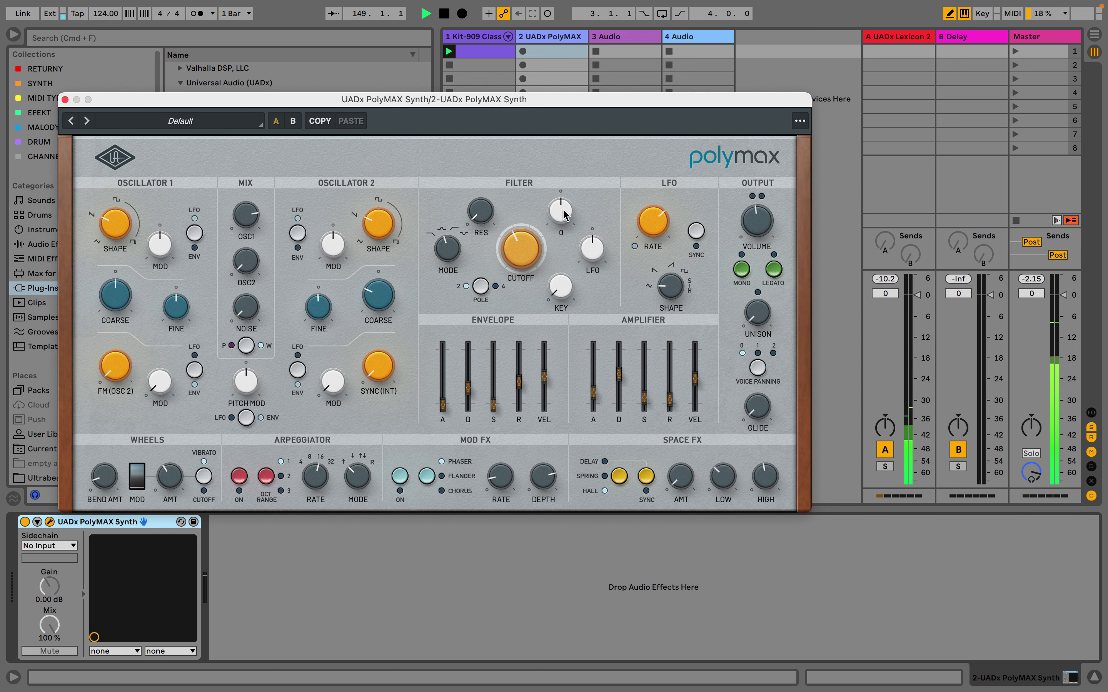
click(65, 99)
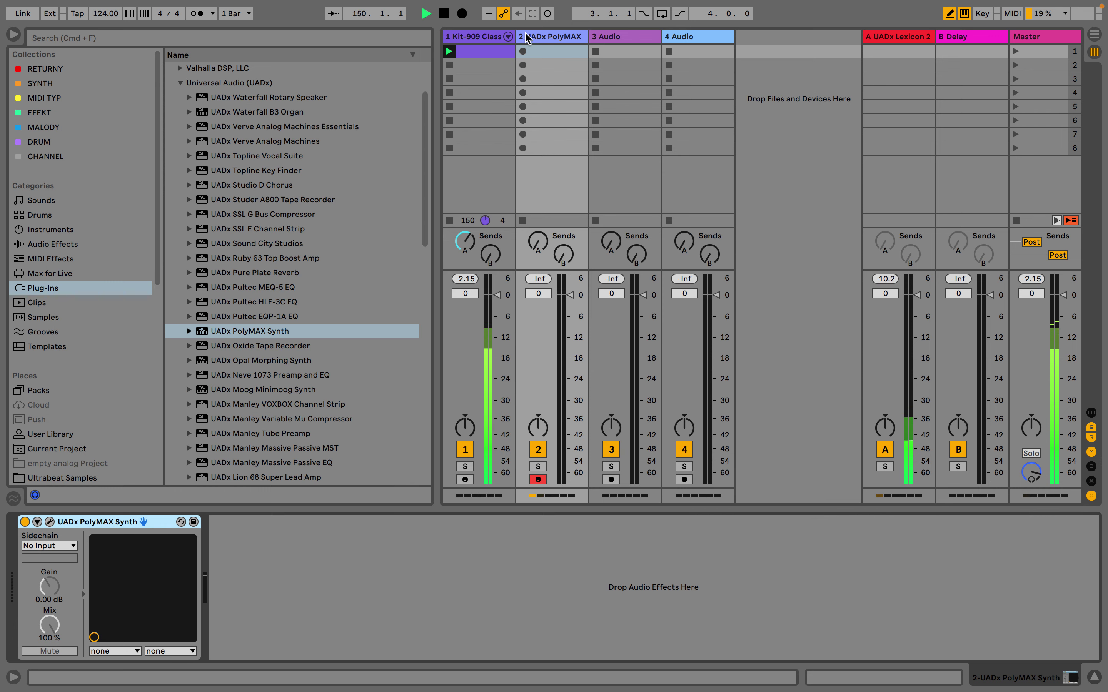
Create an empty one-bar MIDI clip in the first slot of the PolyMAX track
double_click(558, 51)
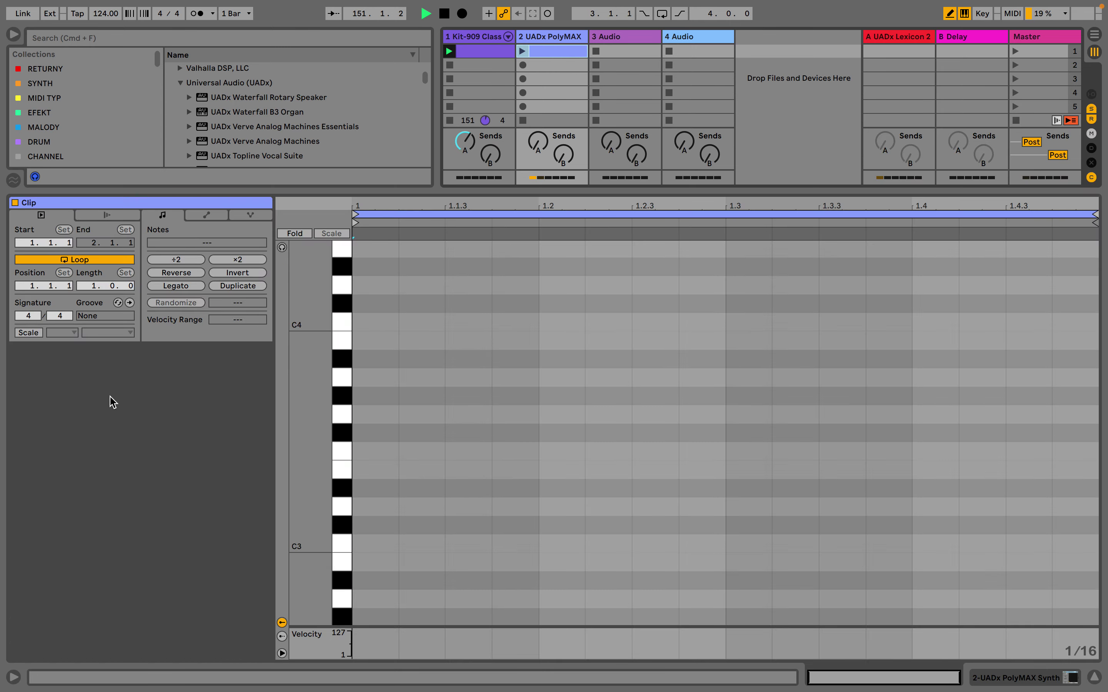
Set the PolyMAX clip's scale to C Minor and restrict the note editor to the scale's notes
click(21, 336)
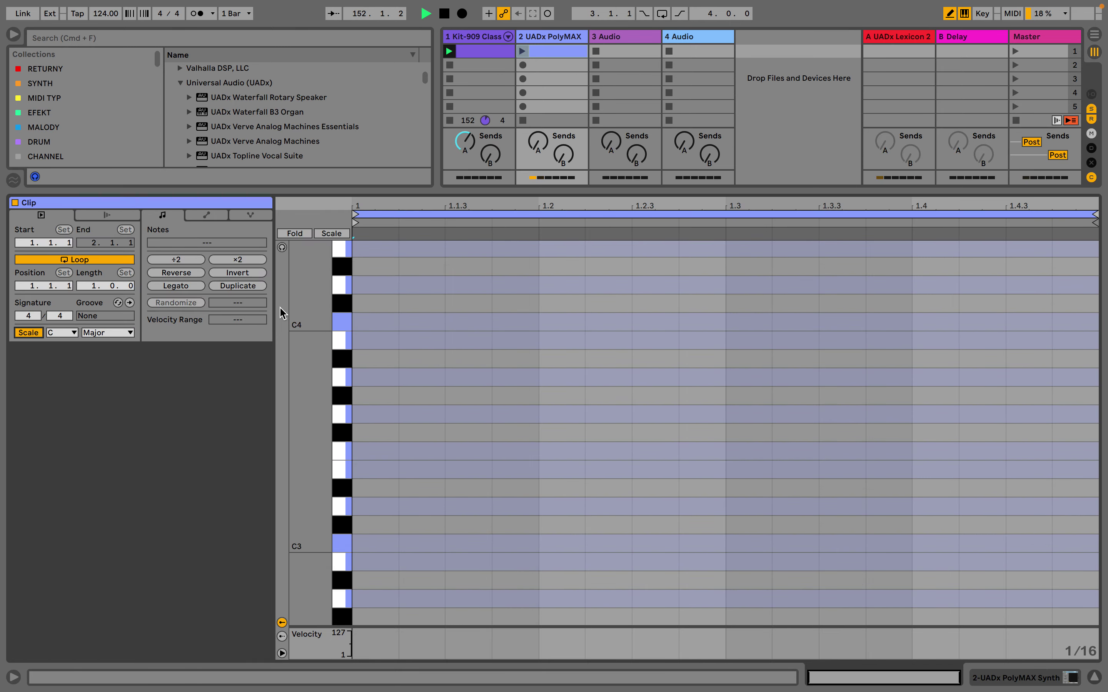
click(96, 334)
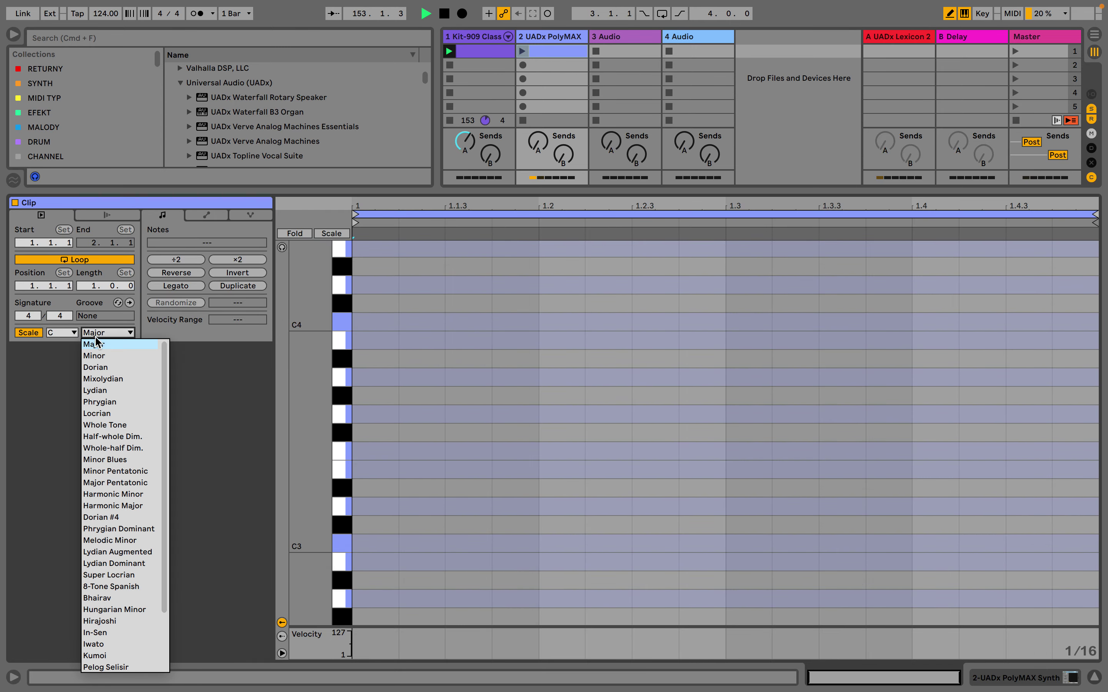
click(97, 356)
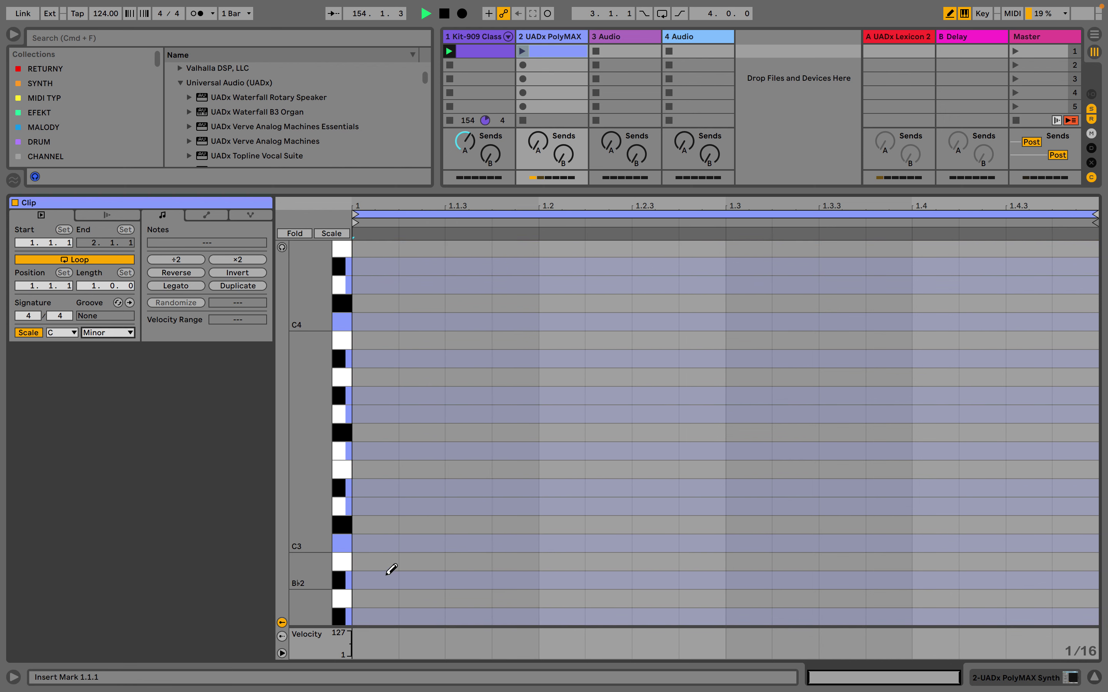
scroll(383, 537, down, 5)
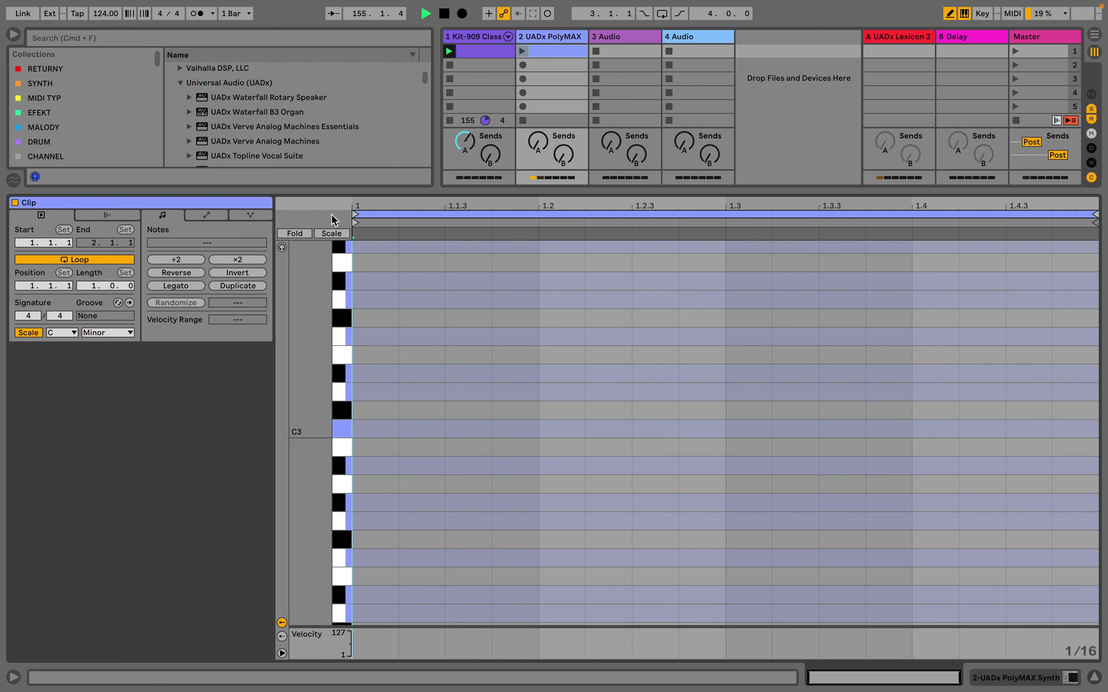
click(332, 233)
Draw one-sixteenth C3, E♭3 and G3 notes at the clip start and lower the G by an octave to G2
scroll(403, 403, up, 2)
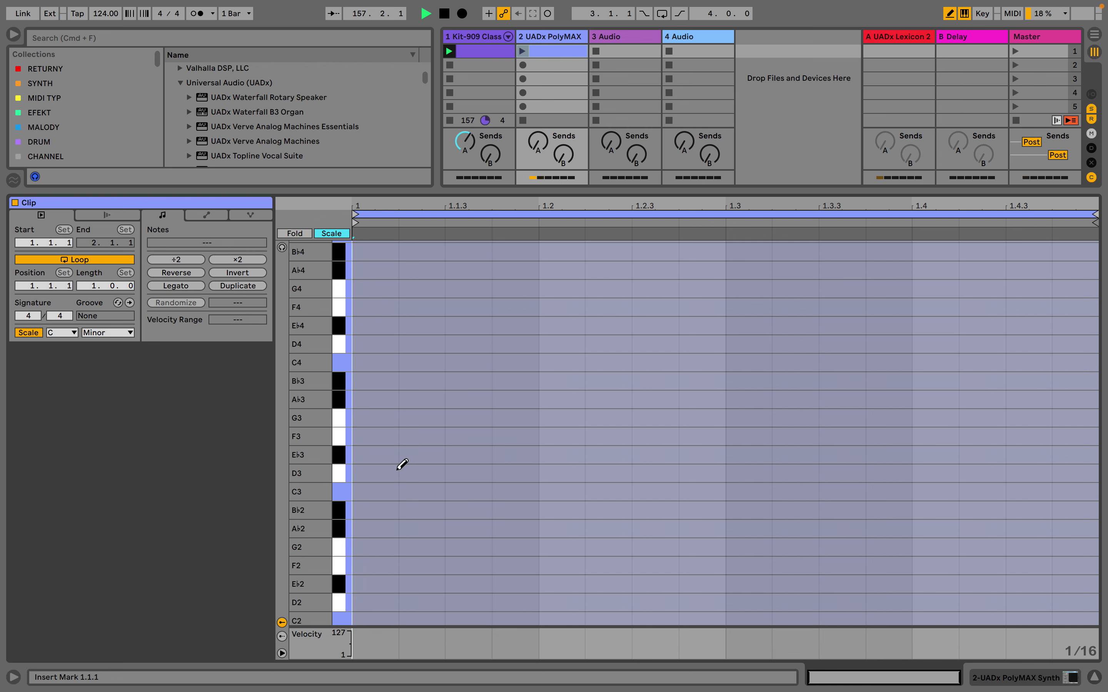
click(393, 491)
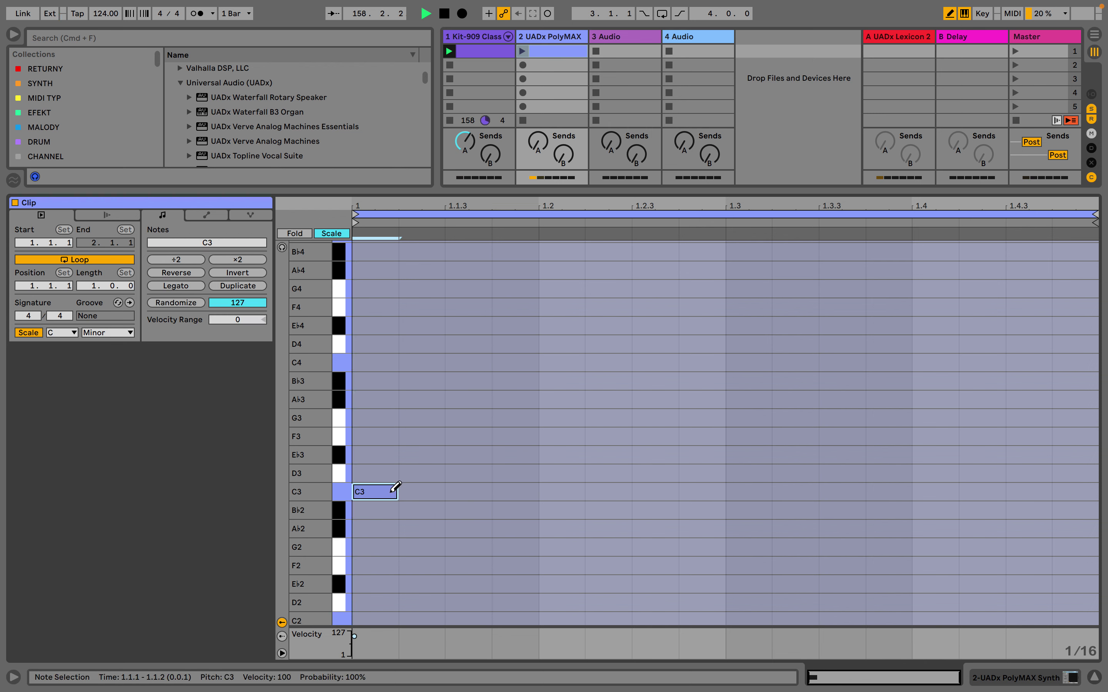
click(391, 454)
click(392, 417)
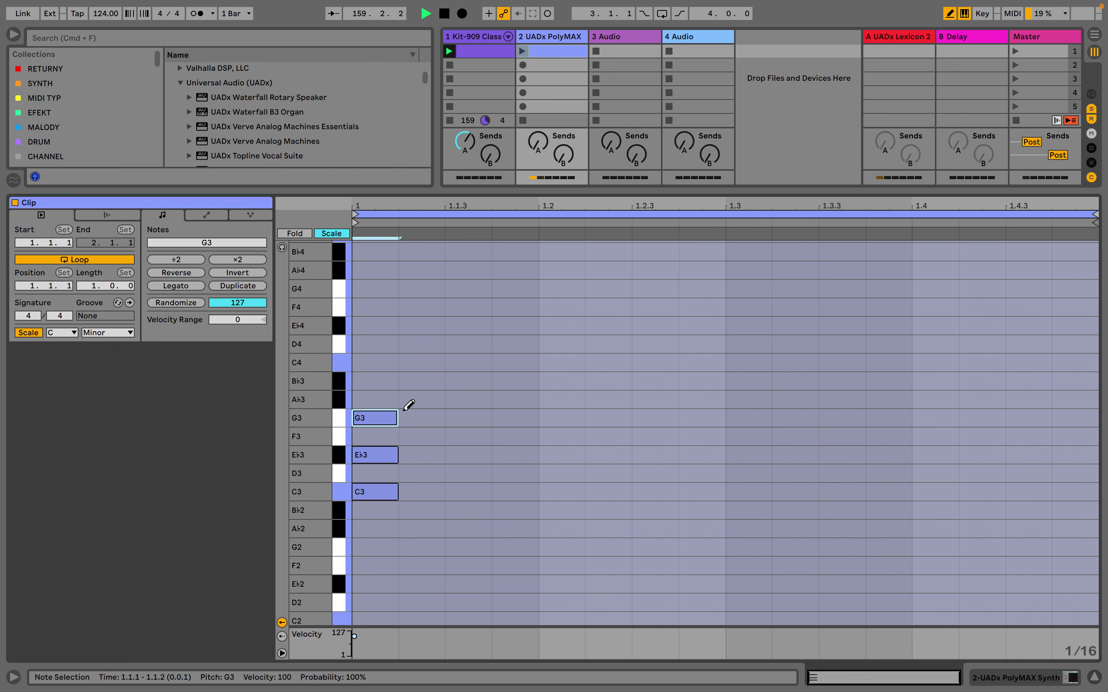
key(shift+Down)
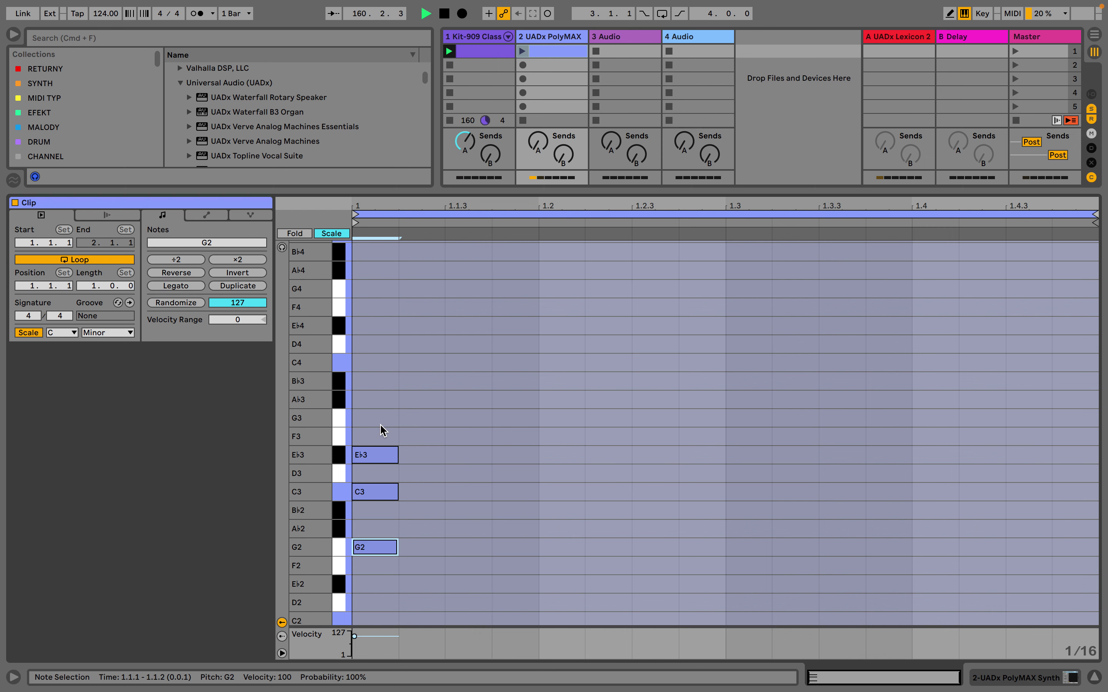
Repeat the chord on every beat of the bar and double the clip to two bars with its notes duplicated
drag(540, 434, 373, 579)
key(super+d)
key(super+d)
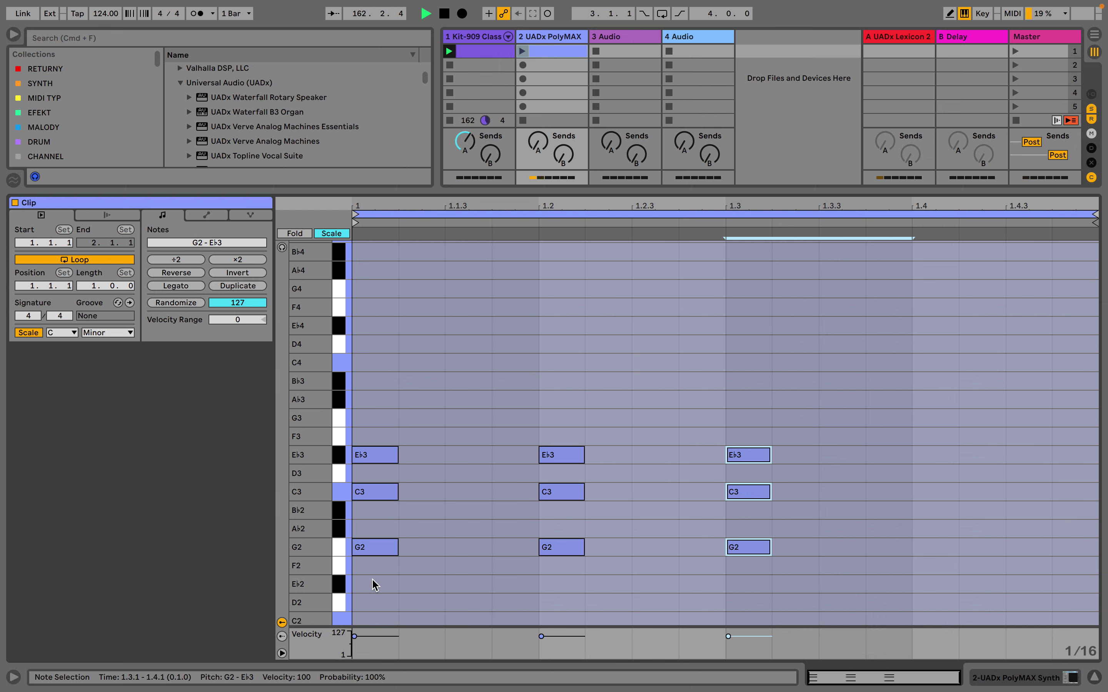
key(super+d)
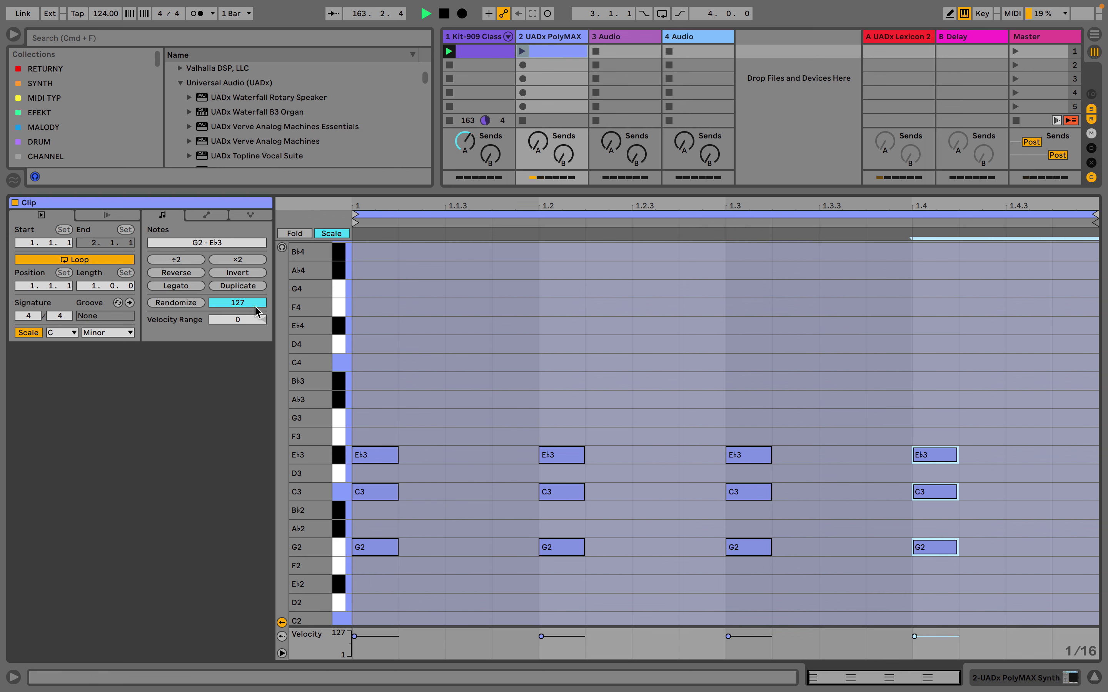
click(240, 287)
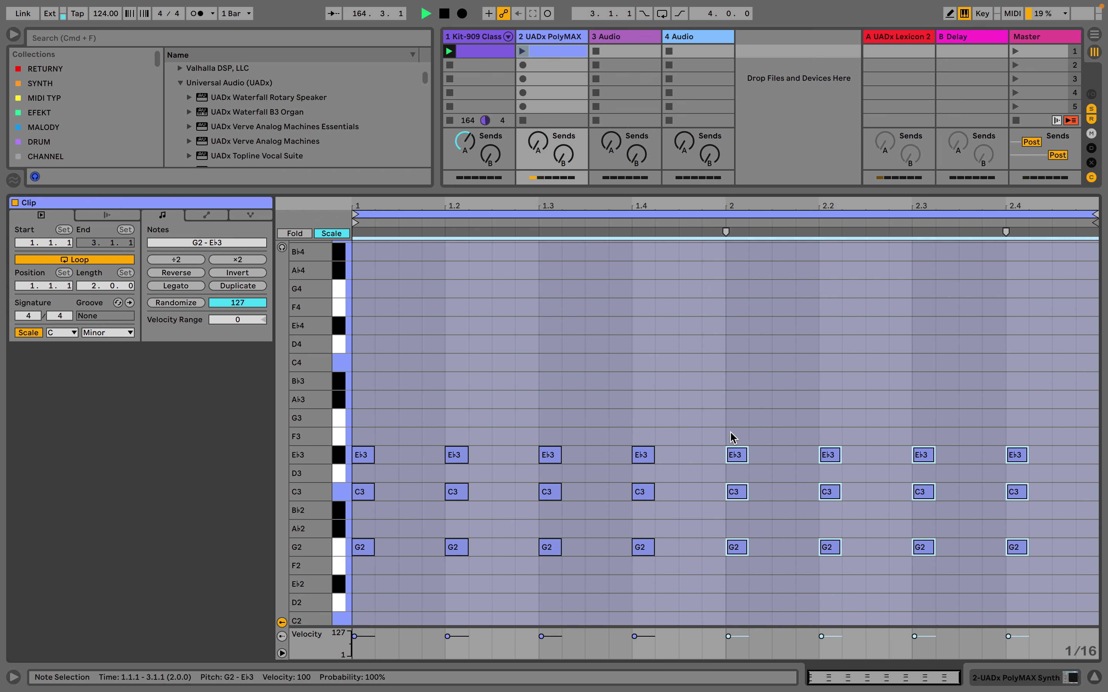
Shift bar 2's second chord two sixteenths later to 2.2.3 and delete the chord on 2.4
drag(856, 437, 824, 568)
key(Right)
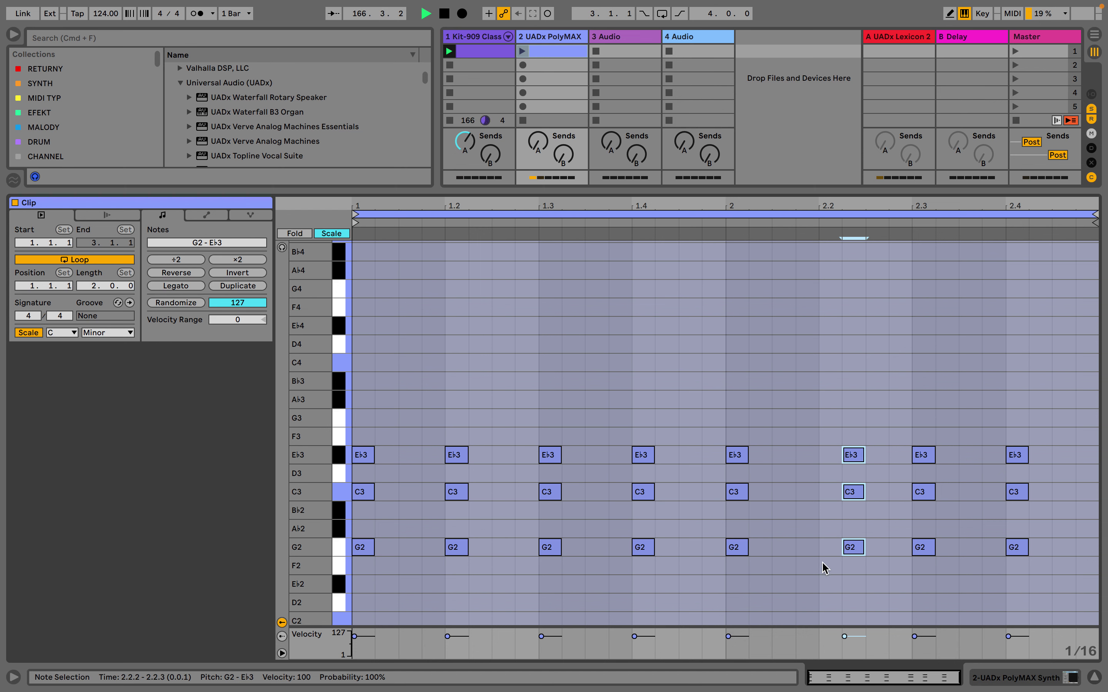
key(Right)
drag(1062, 439, 972, 577)
key(Delete)
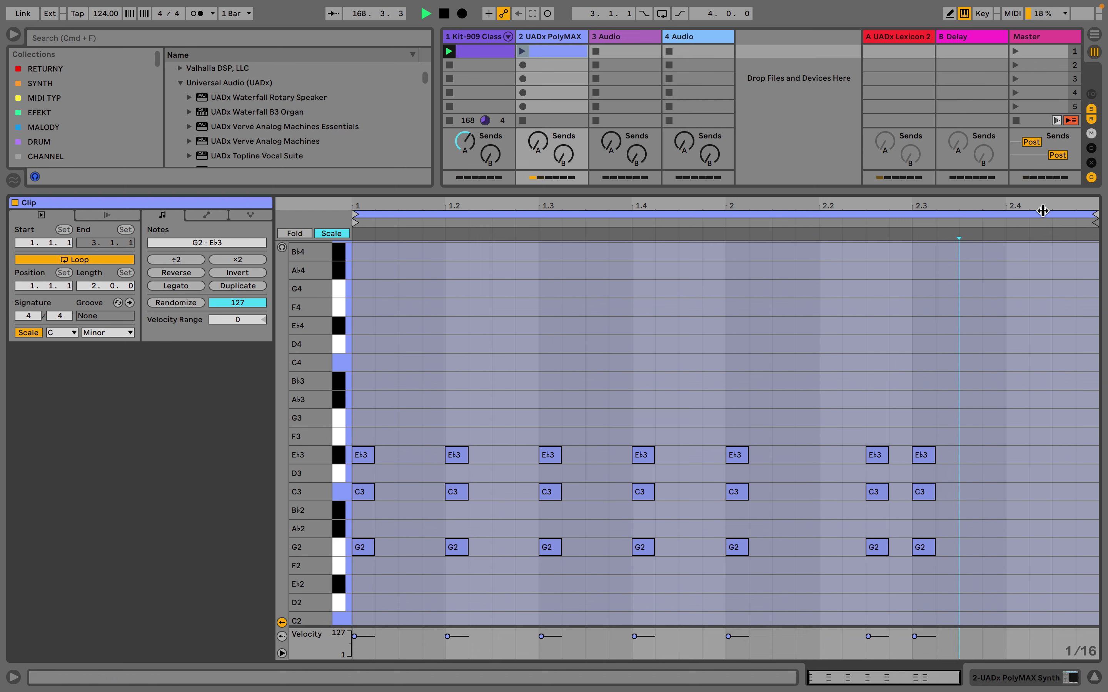
Launch the first scene and raise the PolyMAX track's send A to the Lexicon return to -13.6 dB
click(1015, 51)
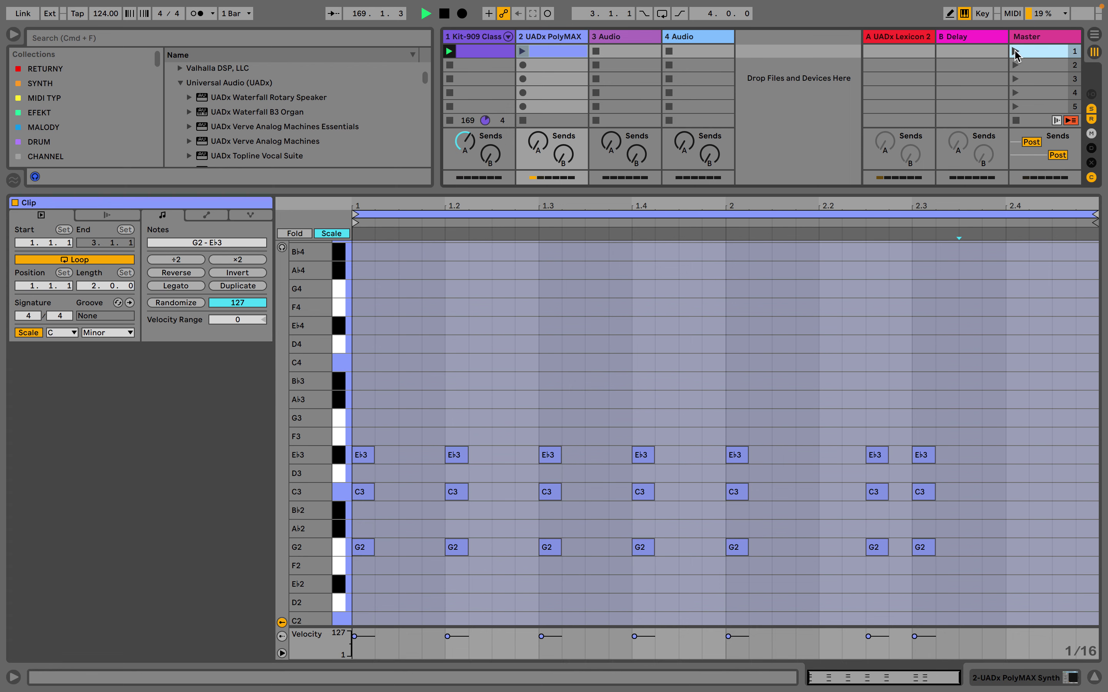
click(552, 39)
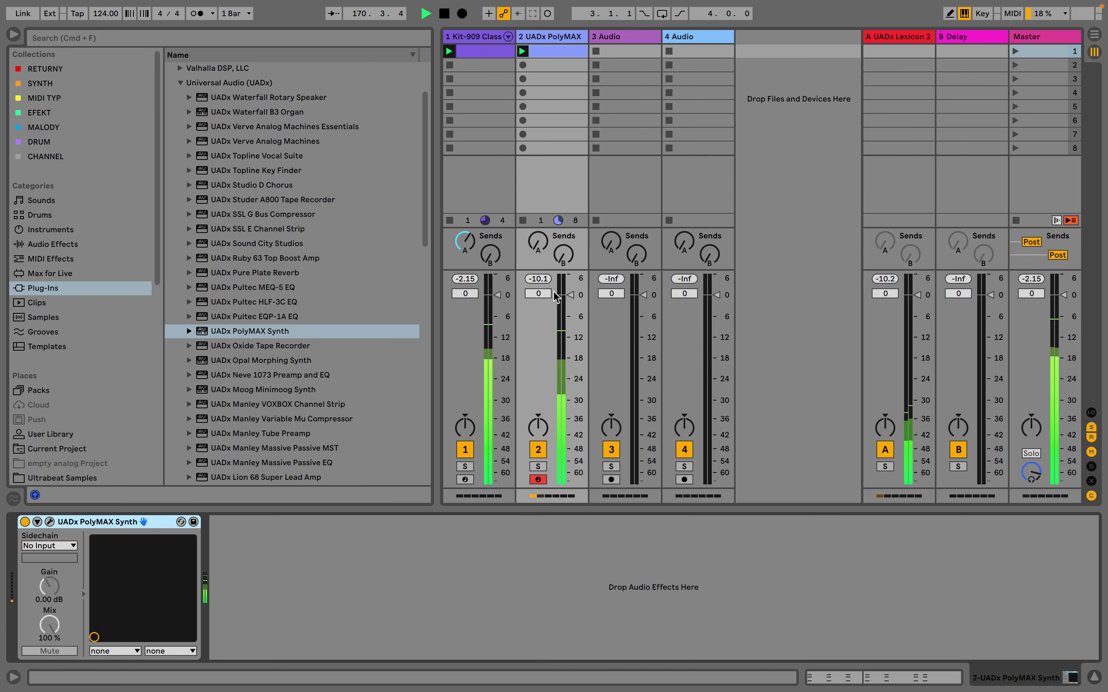
click(538, 244)
mouse_move(539, 245)
mouse_down()
mouse_move(538, 192)
mouse_move(538, 261)
mouse_up()
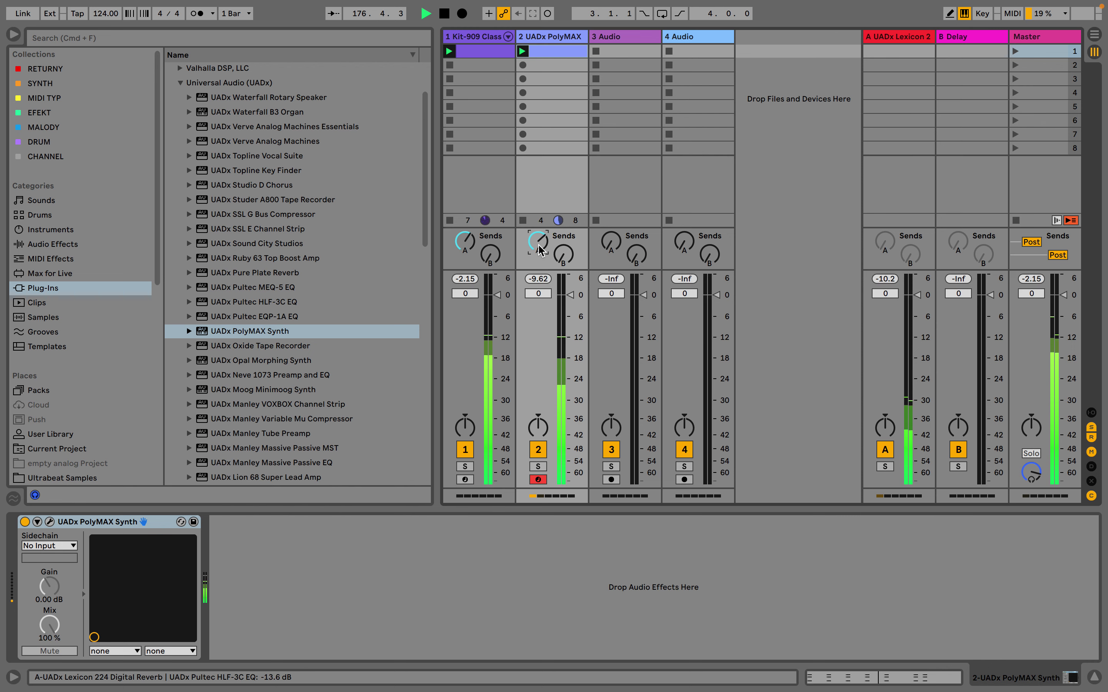
Reopen the PolyMAX clip and shorten the chords on 1.2, 1.3, 1.4 and 2.2.3 to less than a sixteenth
click(566, 38)
double_click(566, 37)
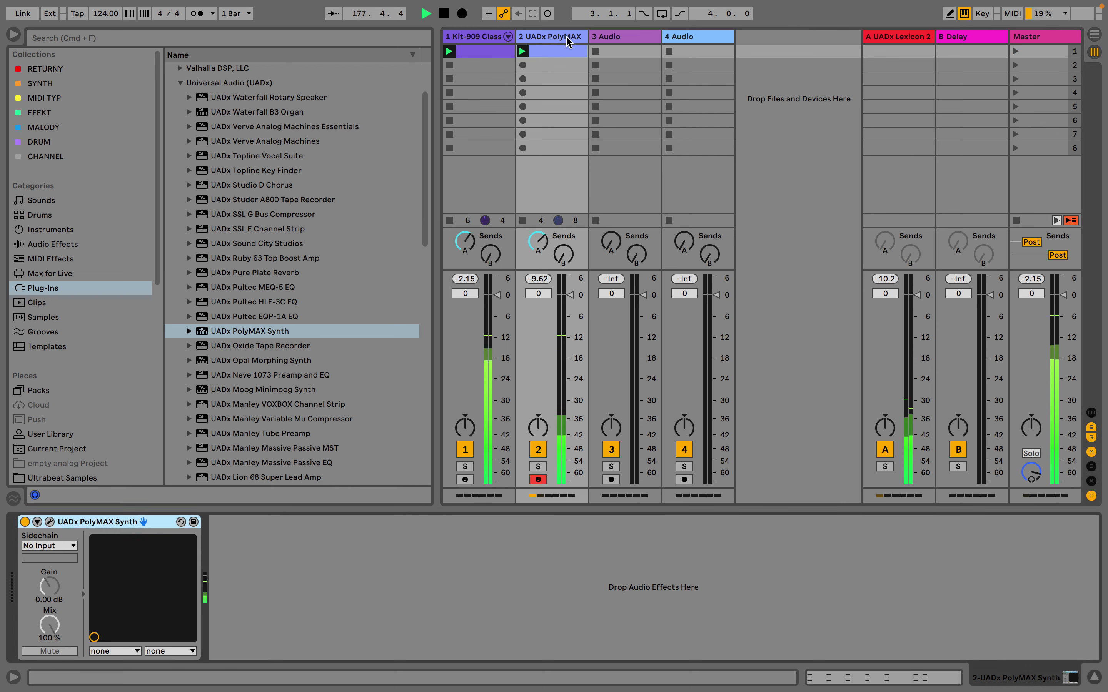
double_click(566, 51)
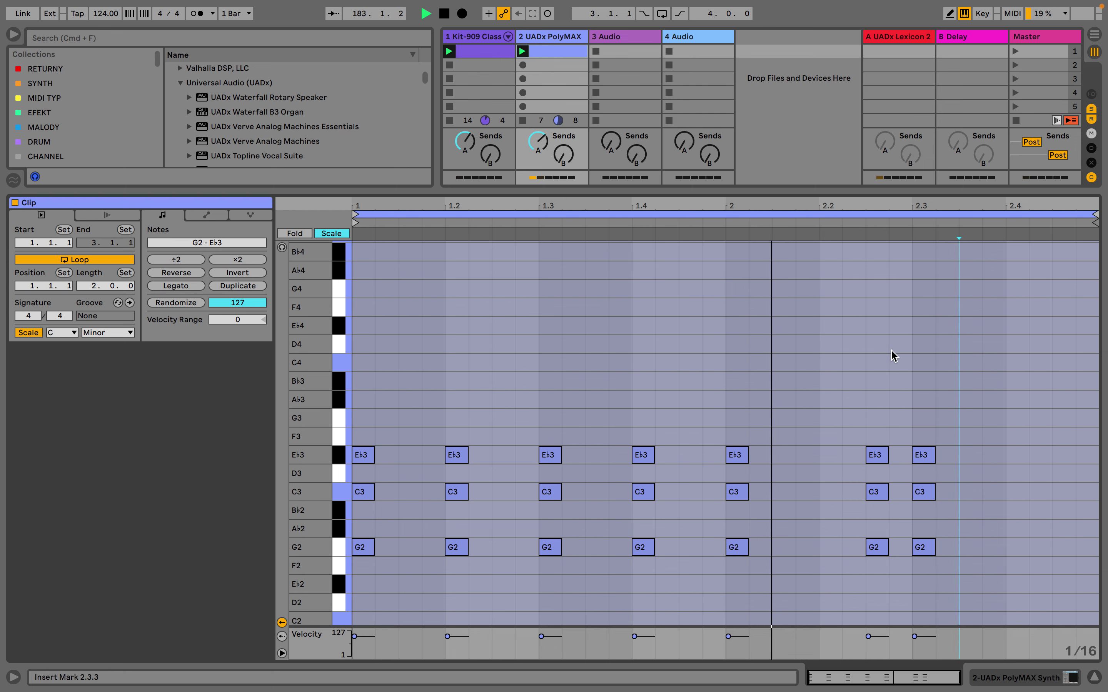
drag(801, 412, 291, 586)
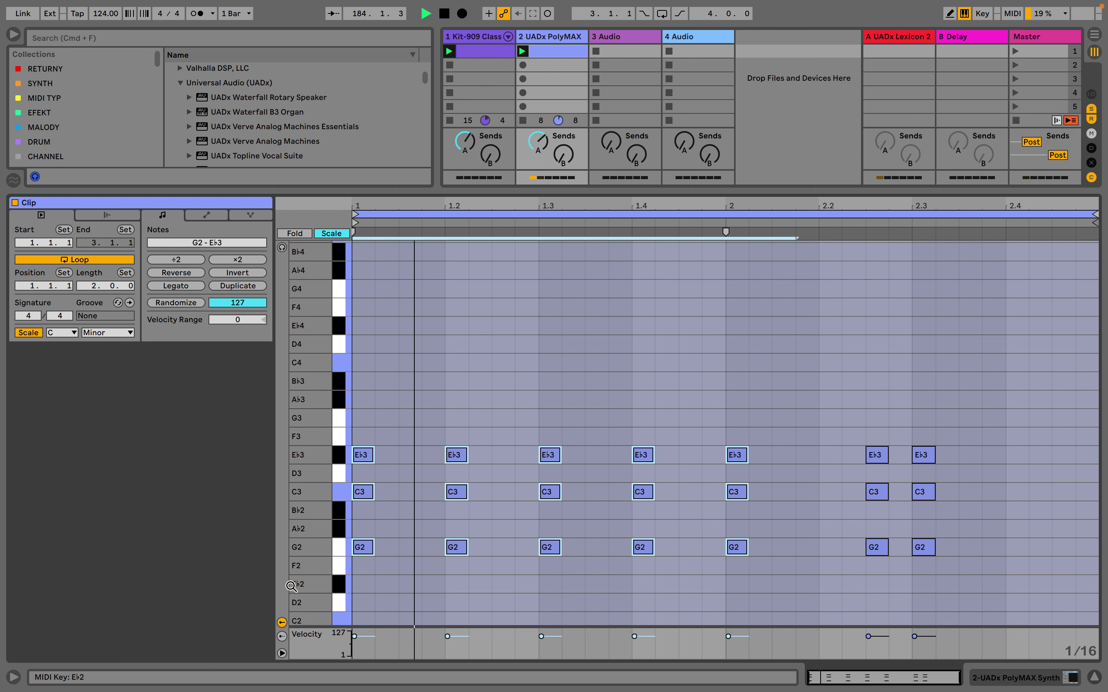
click(779, 421)
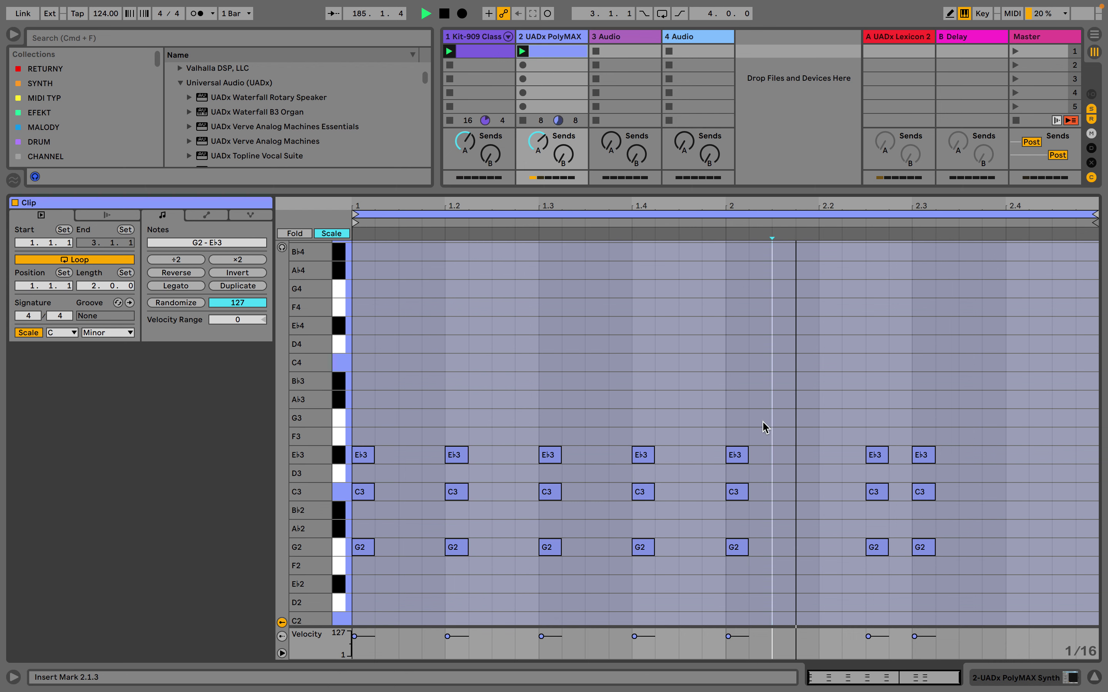
drag(689, 425, 462, 547)
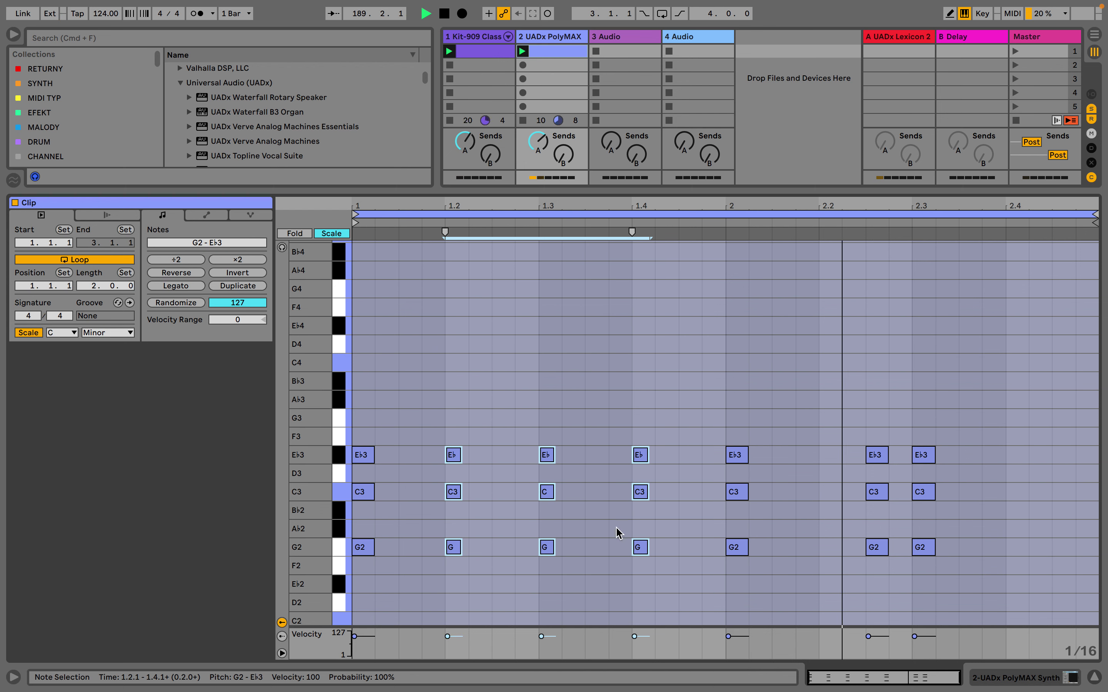
drag(890, 439, 879, 548)
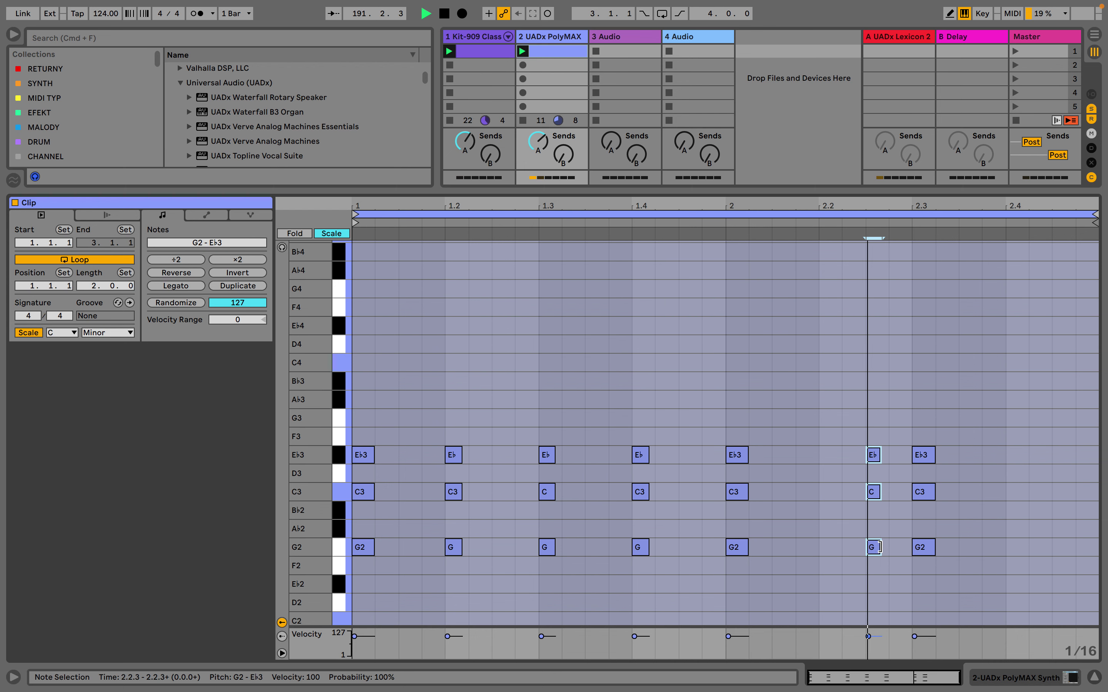
Refine the note grid to 1/32 and lengthen the clip's first chord to three thirty-second notes
drag(407, 424, 347, 567)
key(super+1)
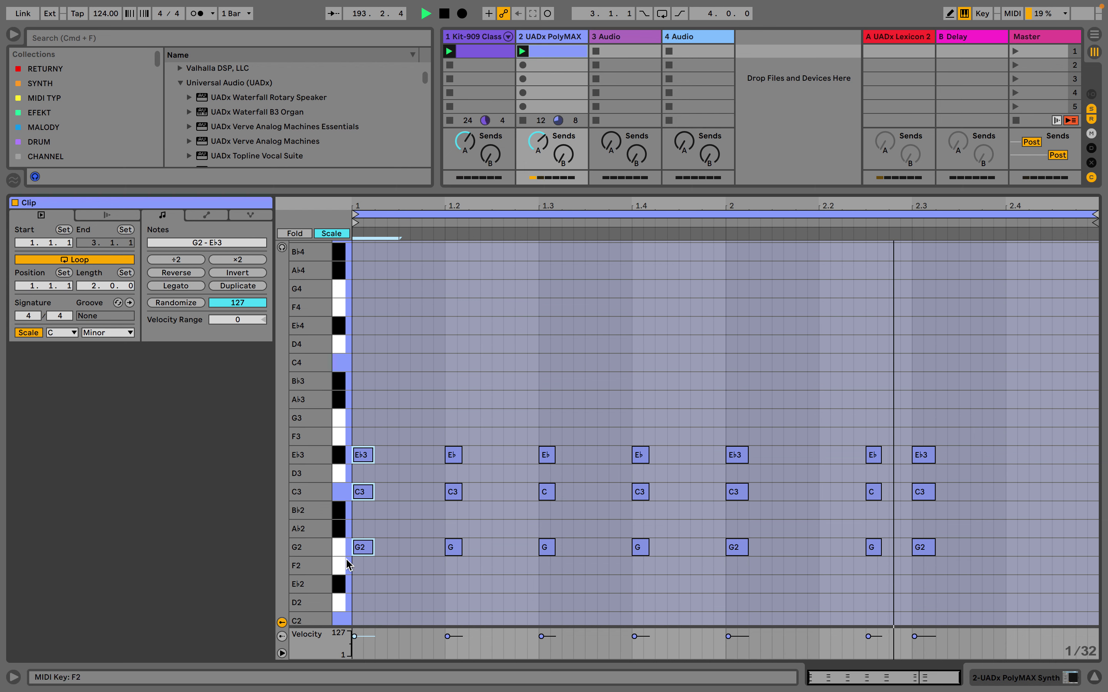
drag(373, 547, 386, 548)
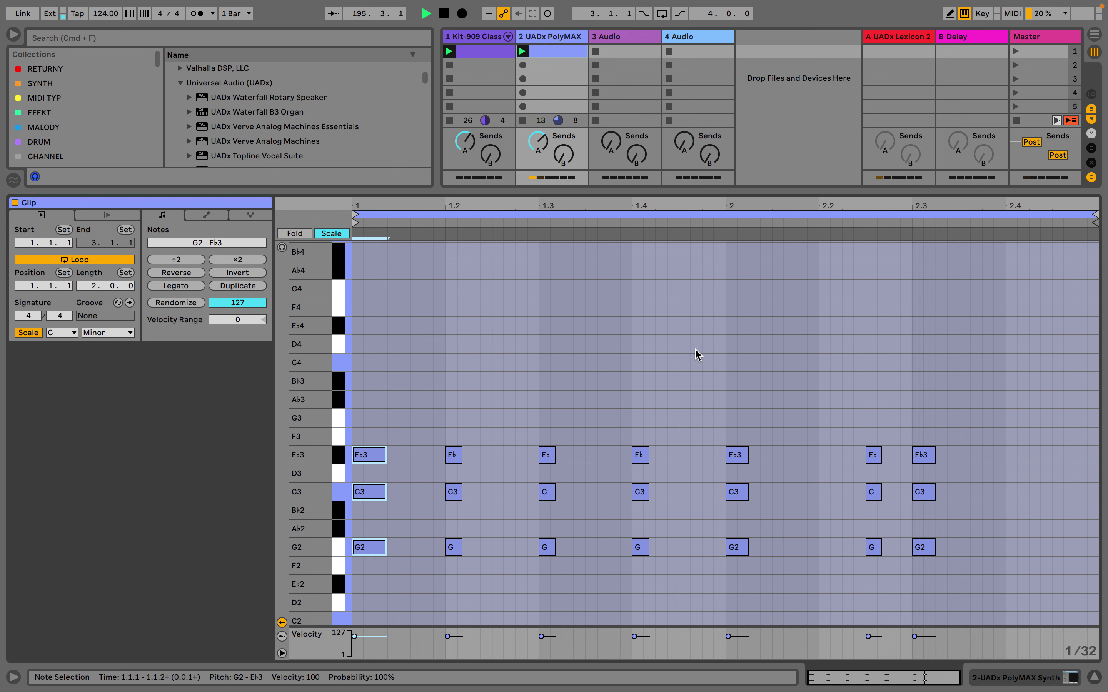
scroll(864, 360, down, 3)
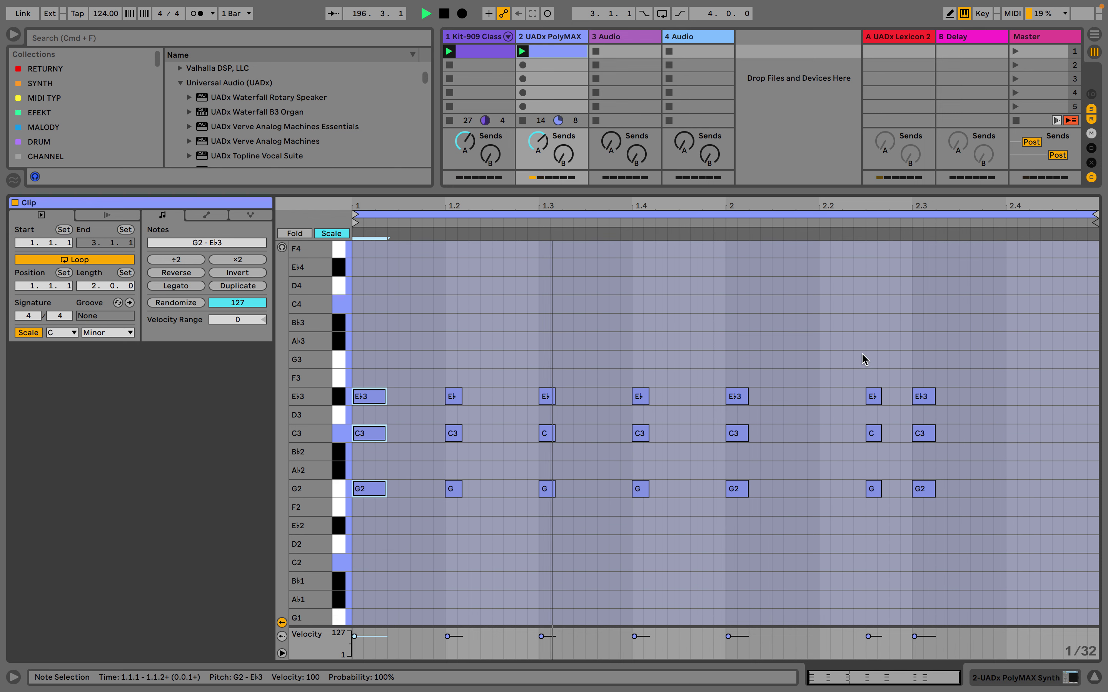
Open the PolyMAX synth window and raise the amplifier envelope's release slightly
double_click(561, 37)
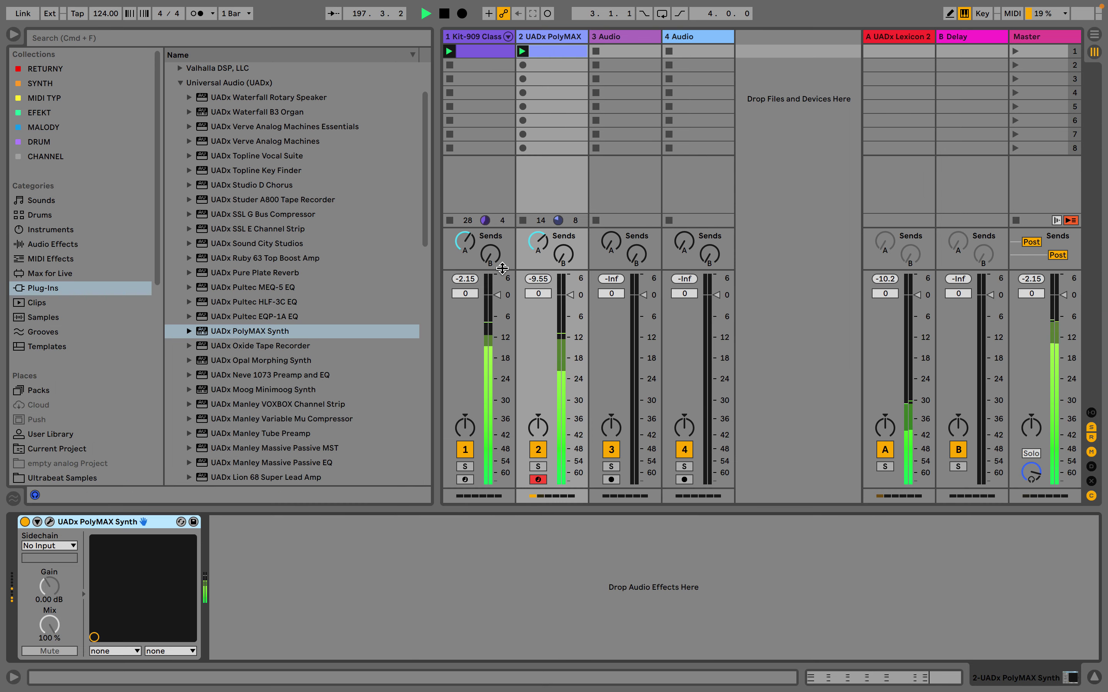
click(50, 522)
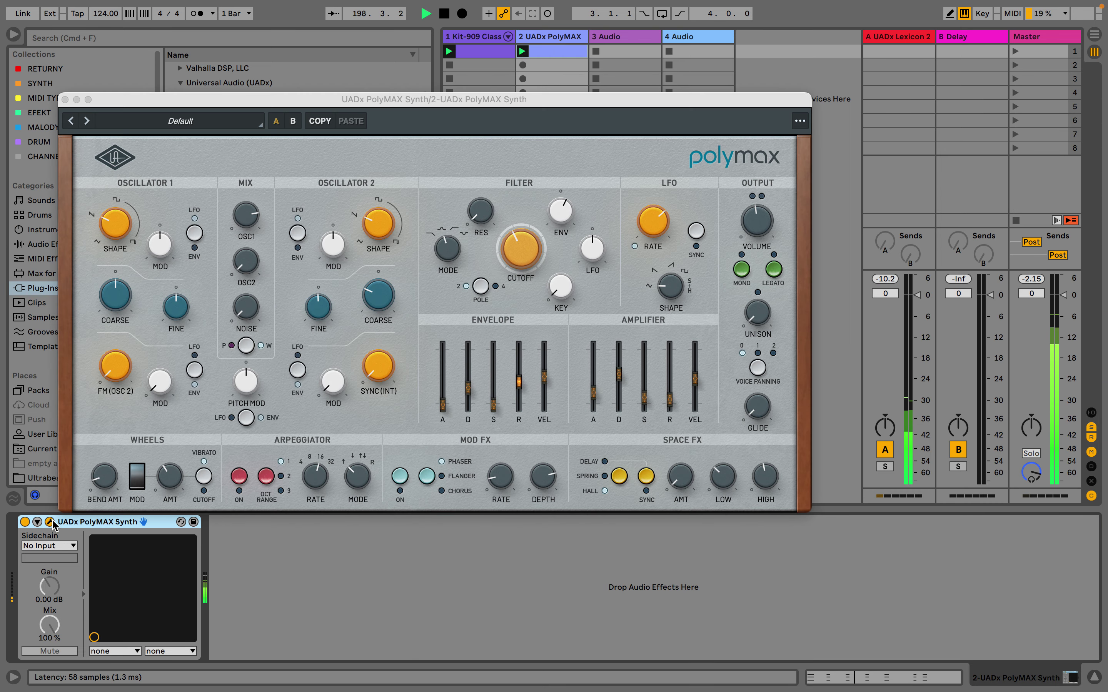
click(594, 391)
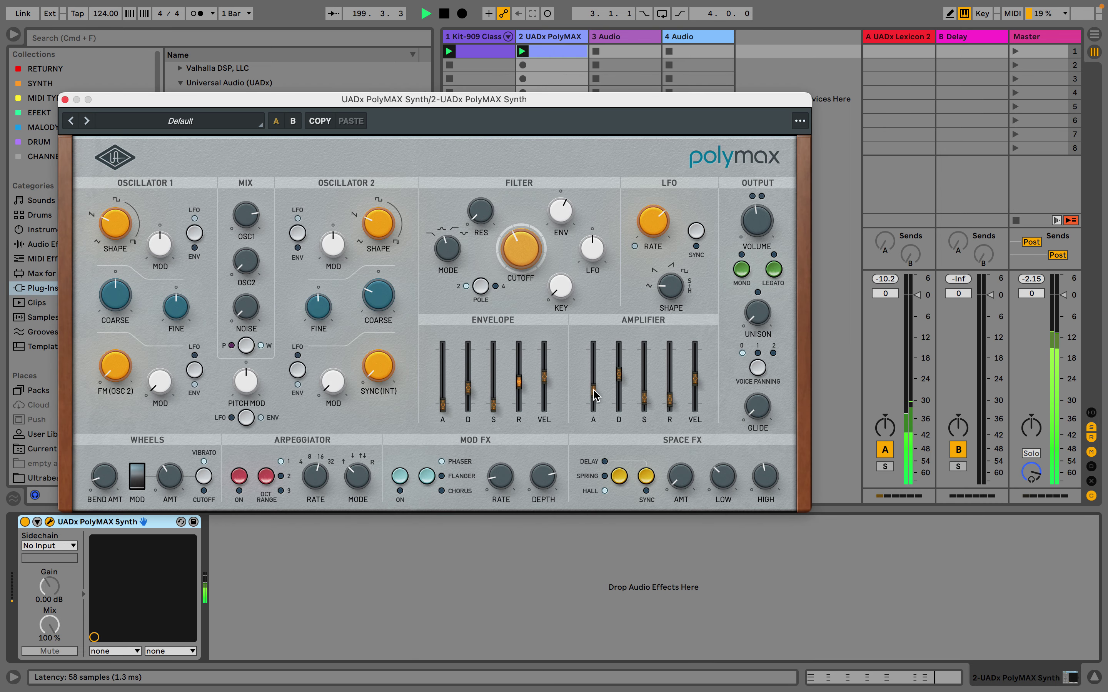
drag(668, 401, 672, 389)
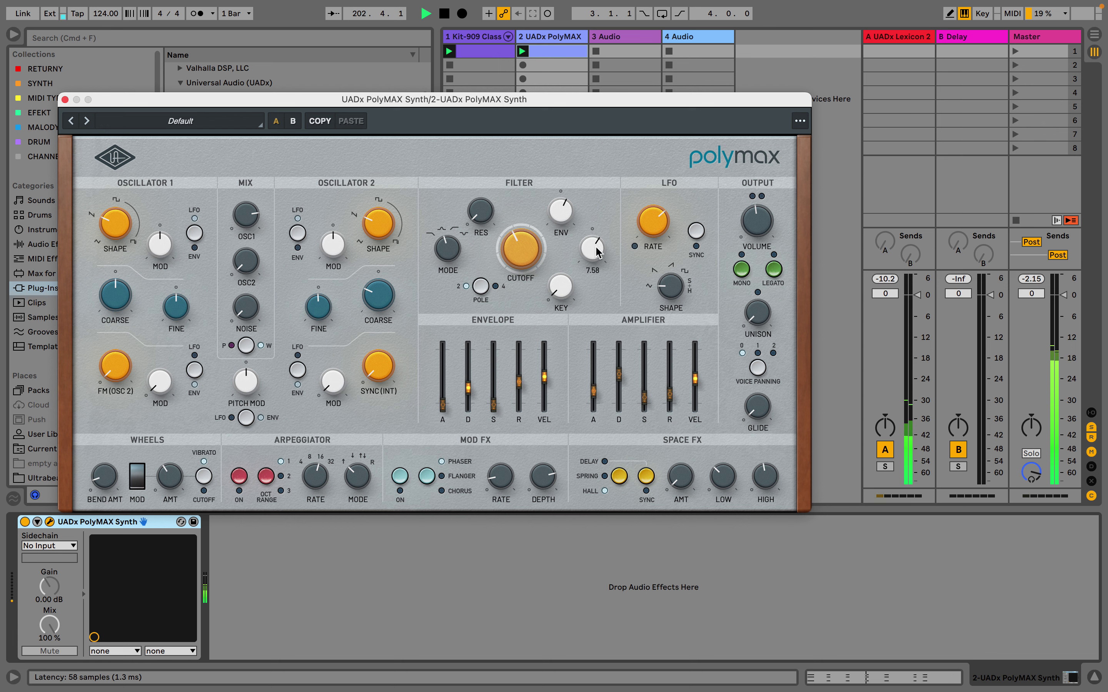
Switch the LFO shape to S+H and try different amounts of LFO modulation on the filter
drag(593, 235, 593, 252)
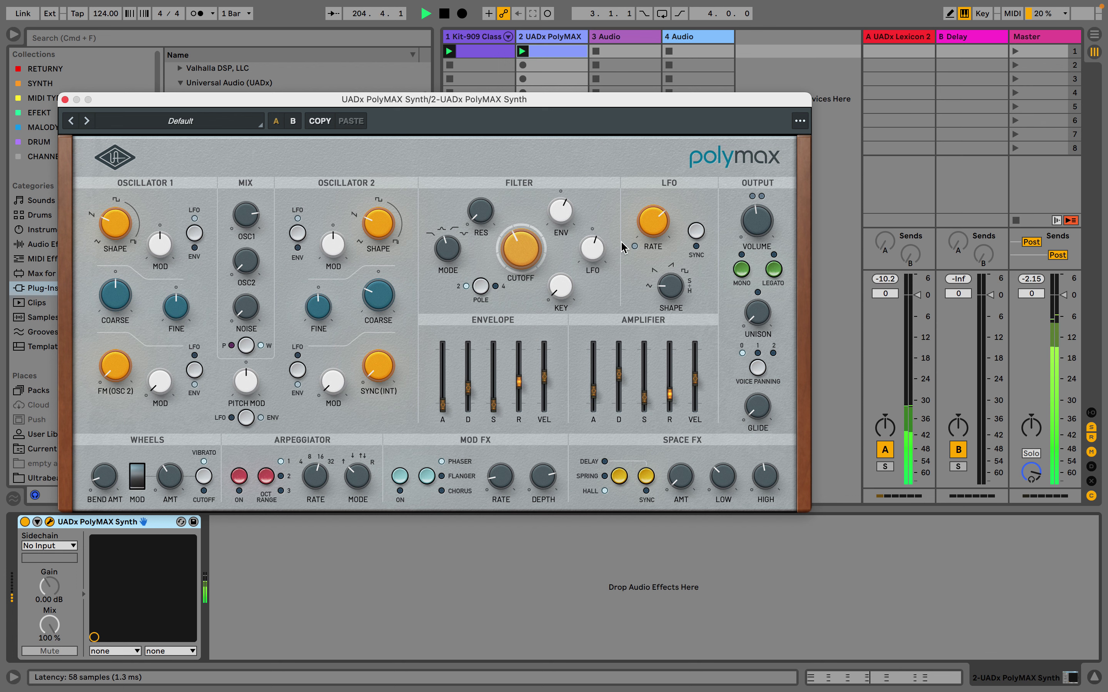
mouse_move(669, 276)
drag(592, 241, 593, 248)
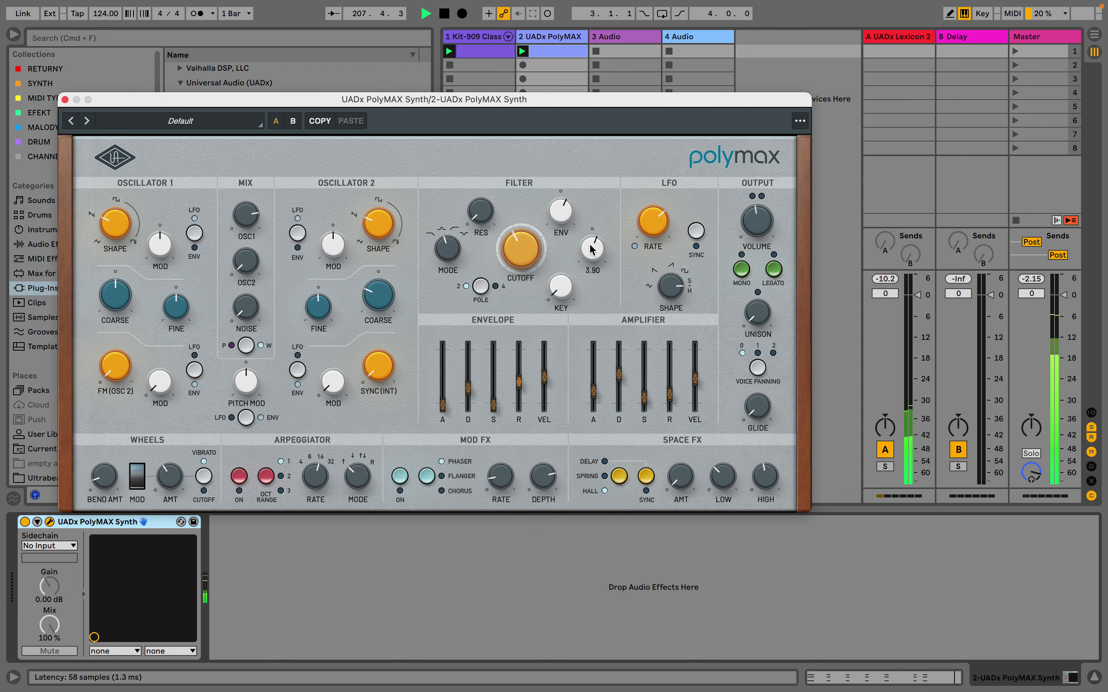
Set oscillator 2's coarse tuning to 0, raise its level in the mix and detune its fine tuning to 0.04
mouse_move(392, 242)
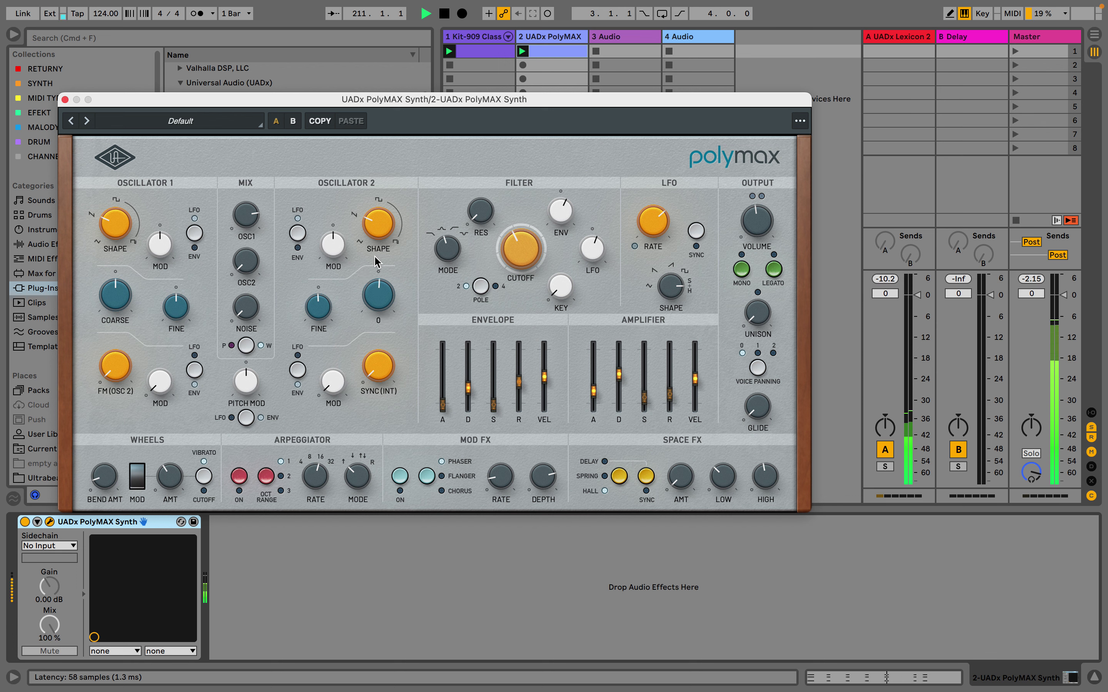
drag(318, 312, 317, 303)
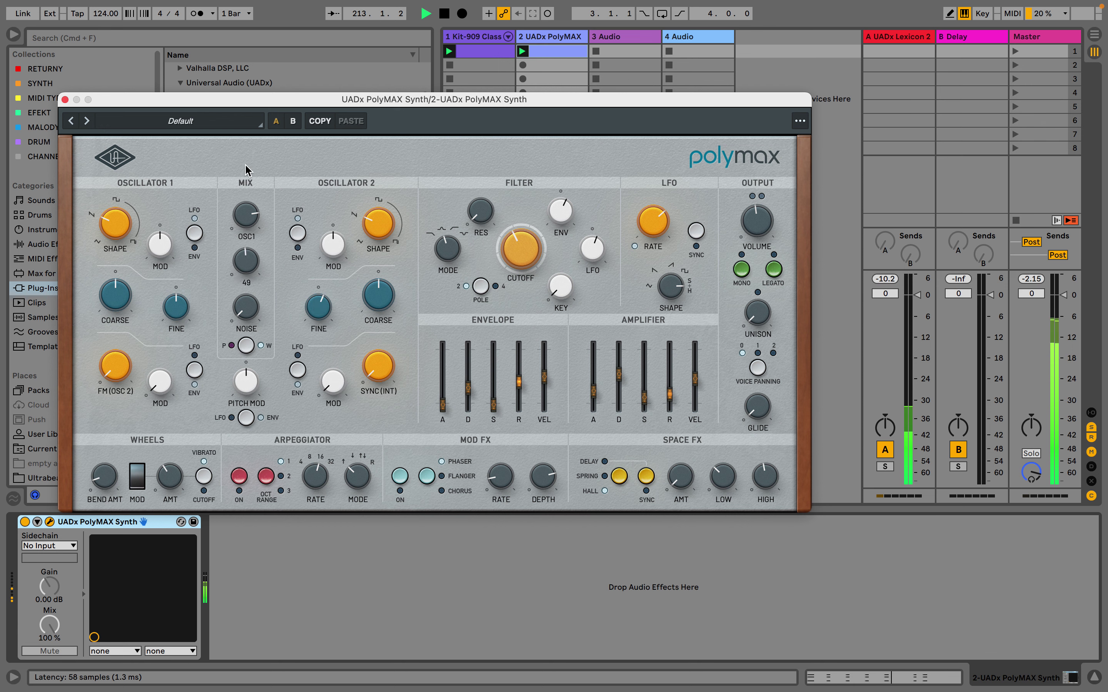
drag(245, 132, 245, 117)
drag(325, 314, 317, 310)
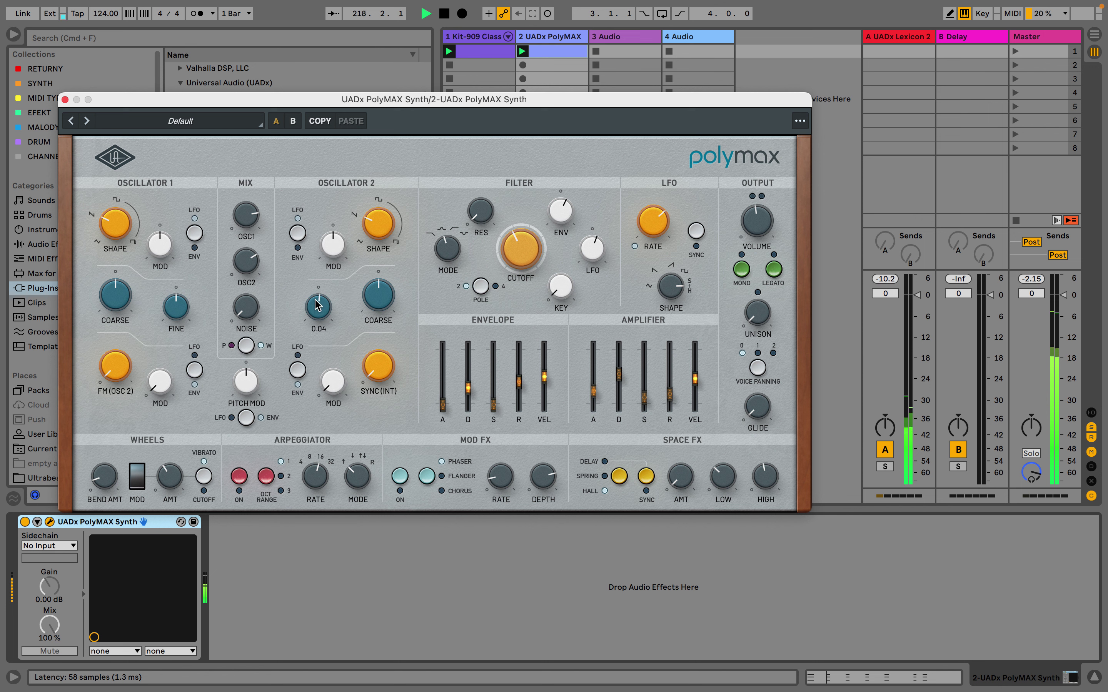
mouse_move(388, 298)
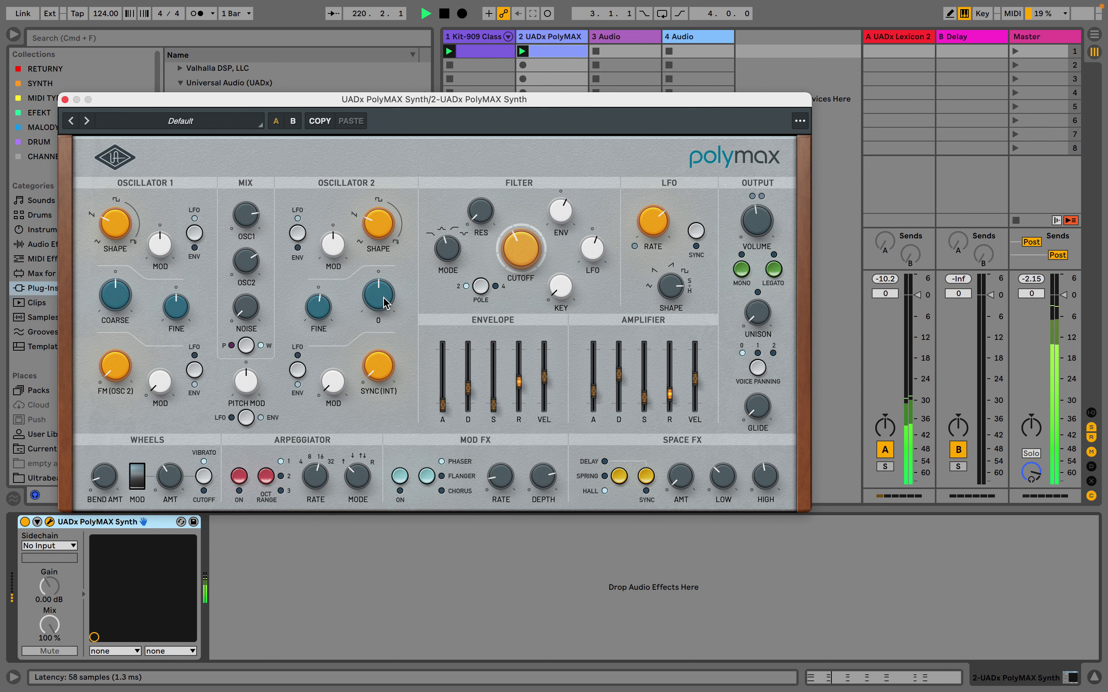
Adjust the filter cutoff and try different coarse tuning, level and shape settings on oscillator 2
mouse_move(531, 254)
mouse_move(530, 249)
mouse_down()
mouse_move(531, 231)
mouse_move(532, 243)
mouse_up()
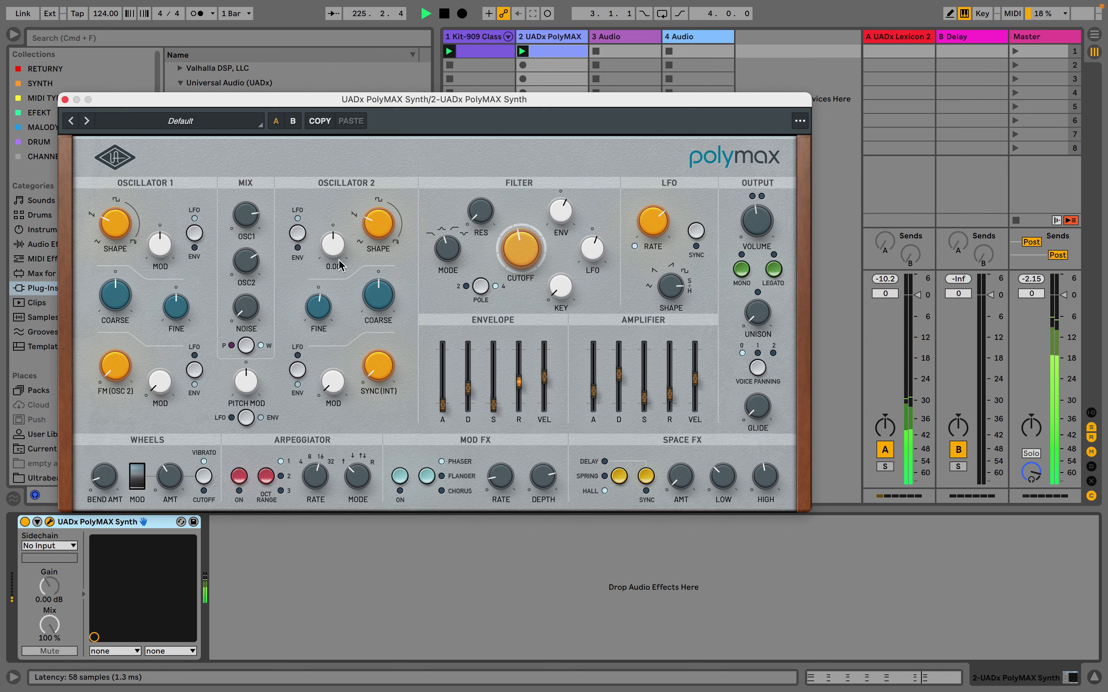
drag(378, 295, 376, 266)
drag(384, 304, 384, 312)
drag(246, 268, 245, 262)
drag(380, 223, 385, 268)
Blend a little noise into the mix, set the filter cutoff to 398 Hz and adjust the resonance
drag(244, 312, 246, 207)
drag(246, 303, 246, 315)
mouse_move(518, 245)
mouse_down()
mouse_move(518, 270)
mouse_move(518, 257)
mouse_up()
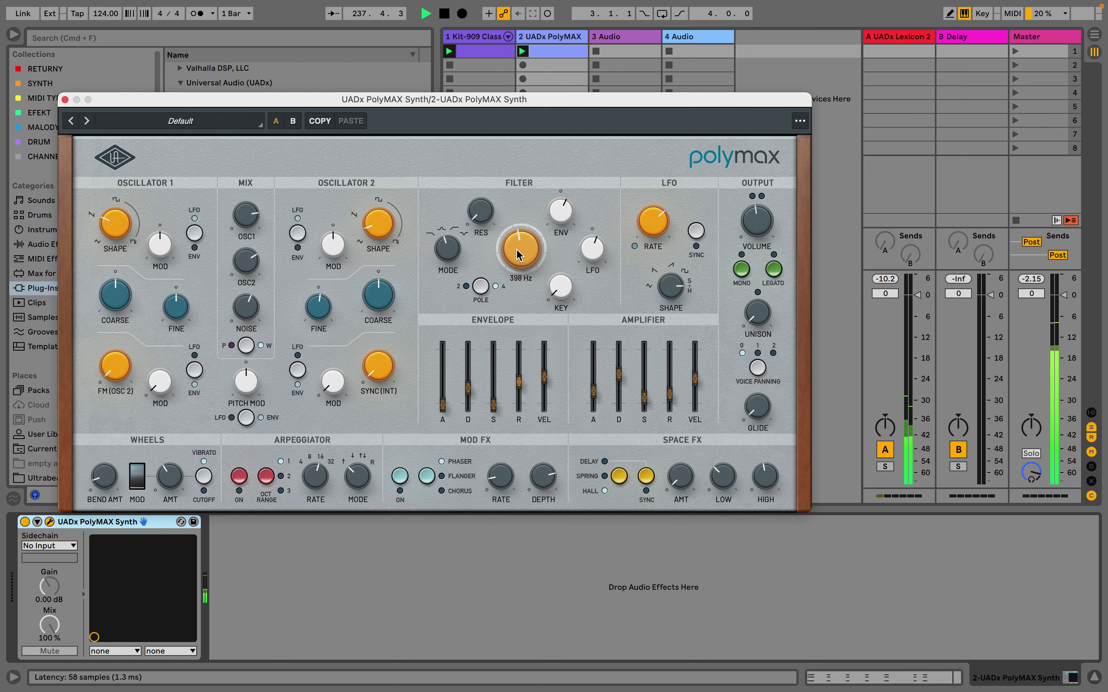
drag(481, 213, 480, 173)
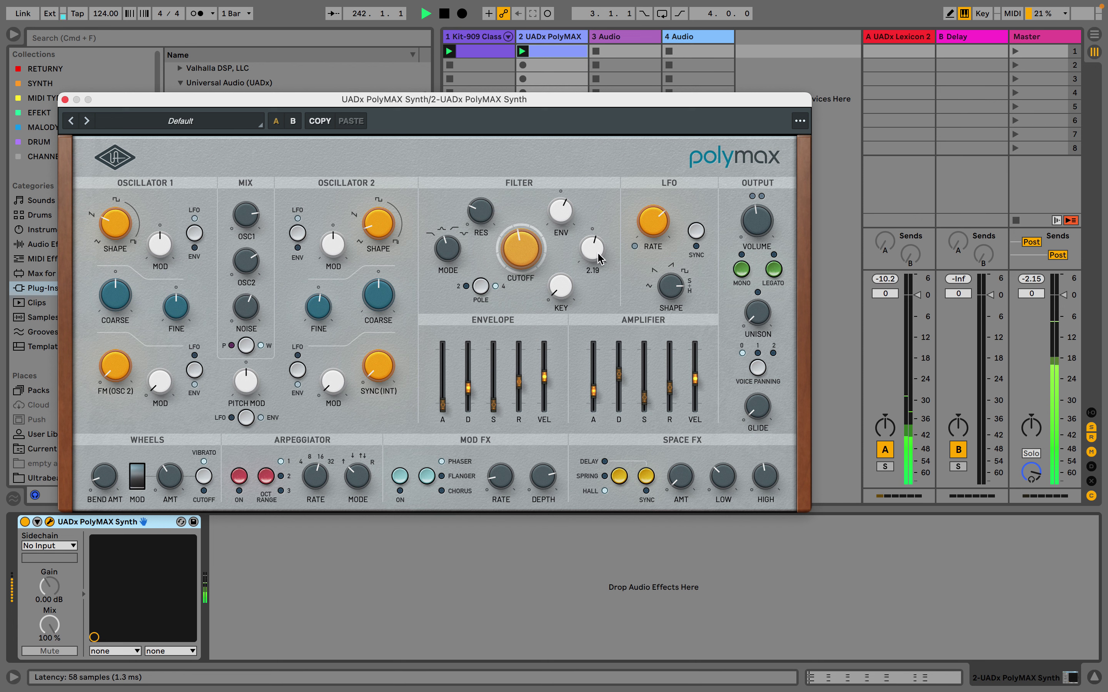
Try other LFO shapes and adjust the LFO's rate and its modulation amount on the filter
drag(665, 291, 662, 330)
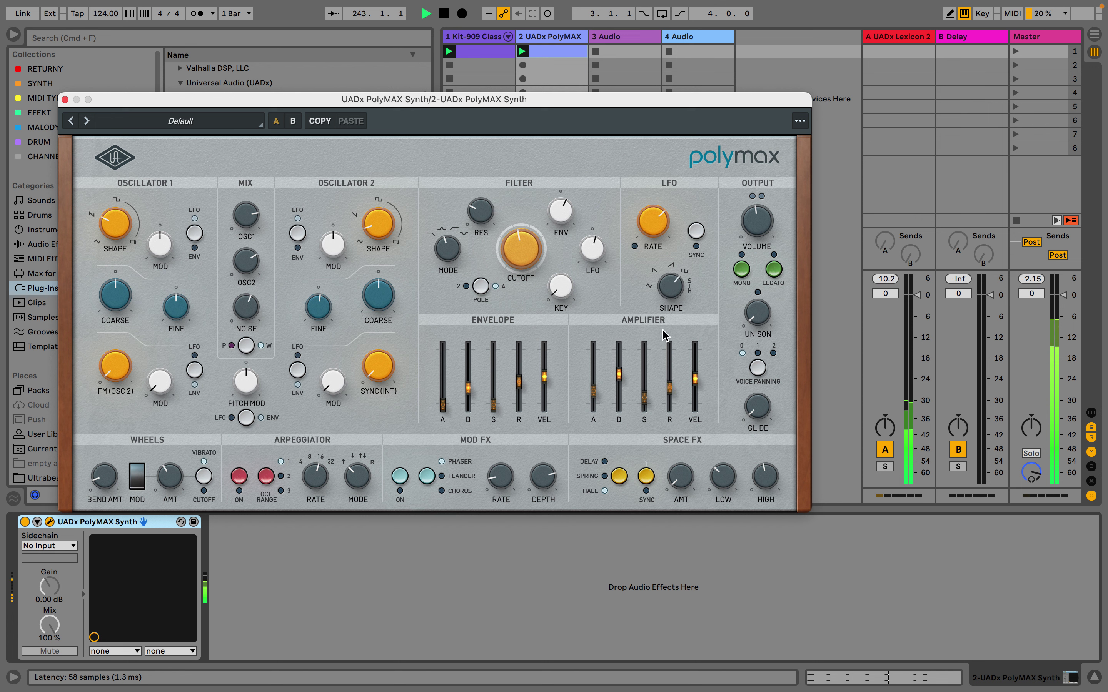
drag(677, 287, 655, 390)
drag(596, 246, 596, 254)
drag(659, 222, 661, 259)
Slightly lower the amplifier's velocity amount and reshape the filter envelope with a slower attack, shorter decay and release, and 55% sustain
drag(696, 380, 696, 387)
drag(517, 378, 493, 361)
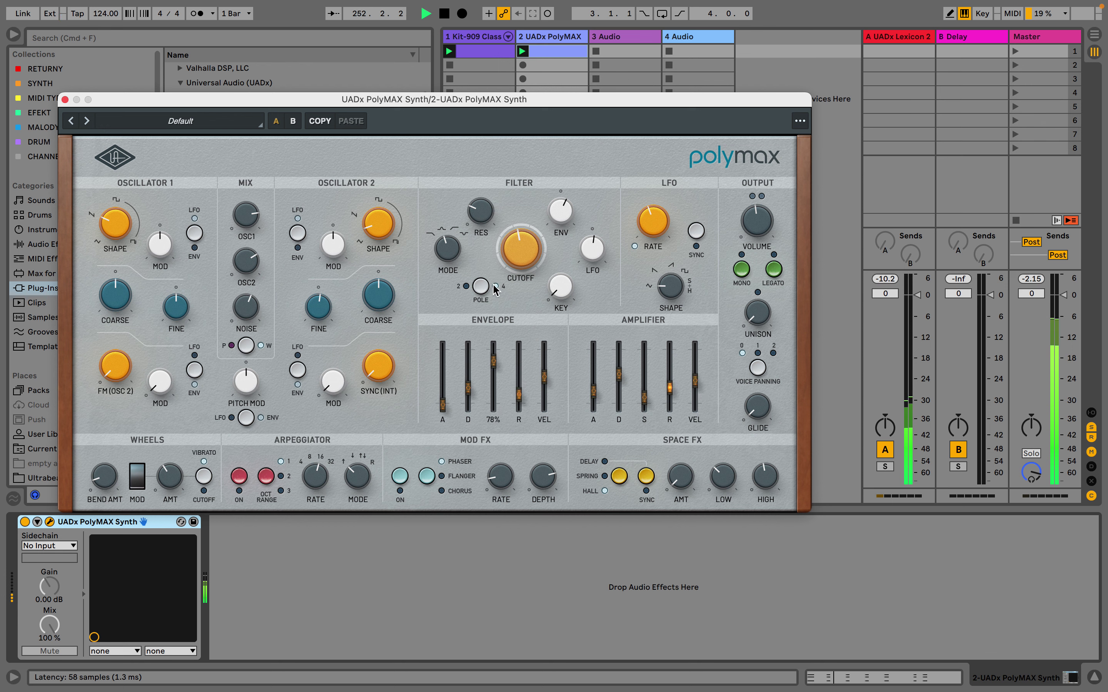
drag(493, 284, 491, 322)
drag(442, 405, 441, 357)
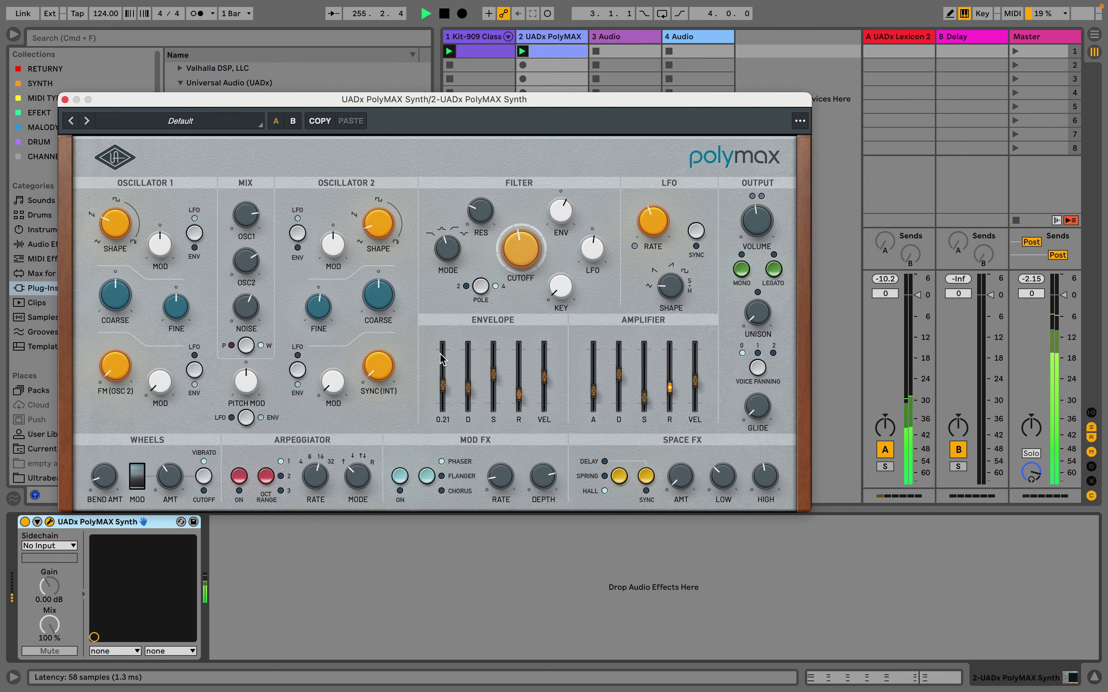
click(471, 390)
mouse_move(469, 387)
mouse_down()
mouse_move(470, 437)
mouse_move(470, 400)
mouse_up()
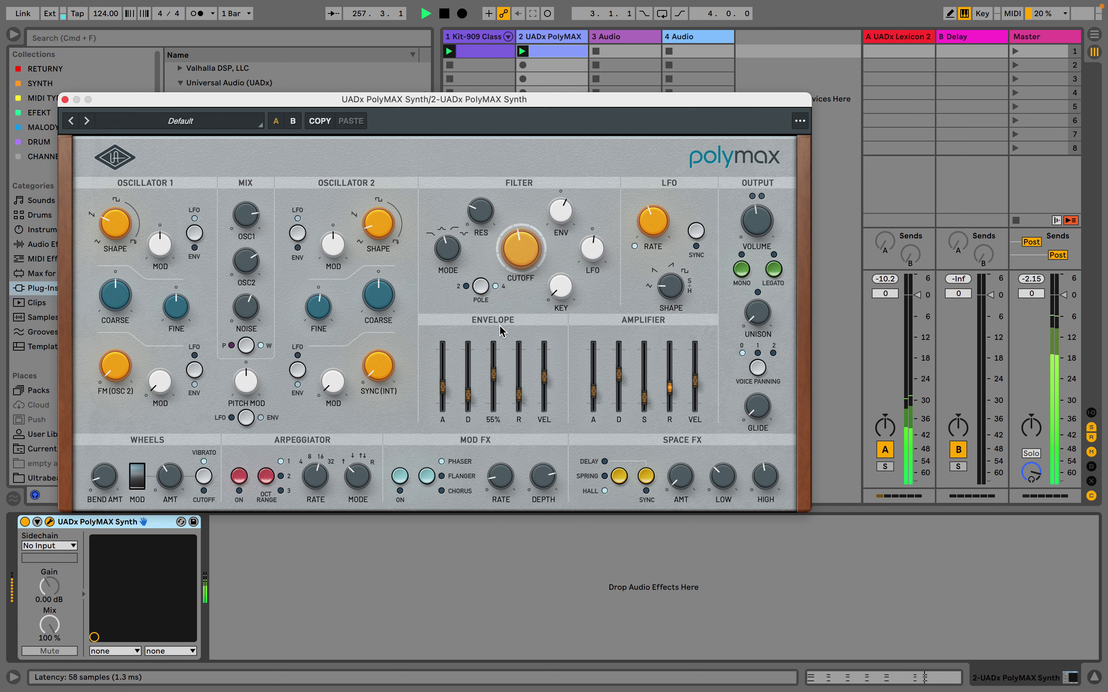
Fine-tune the filter cutoff and LFO rate, and close the PolyMAX synth window
mouse_move(523, 250)
mouse_down()
mouse_move(525, 228)
mouse_move(519, 249)
mouse_up()
drag(652, 218, 653, 244)
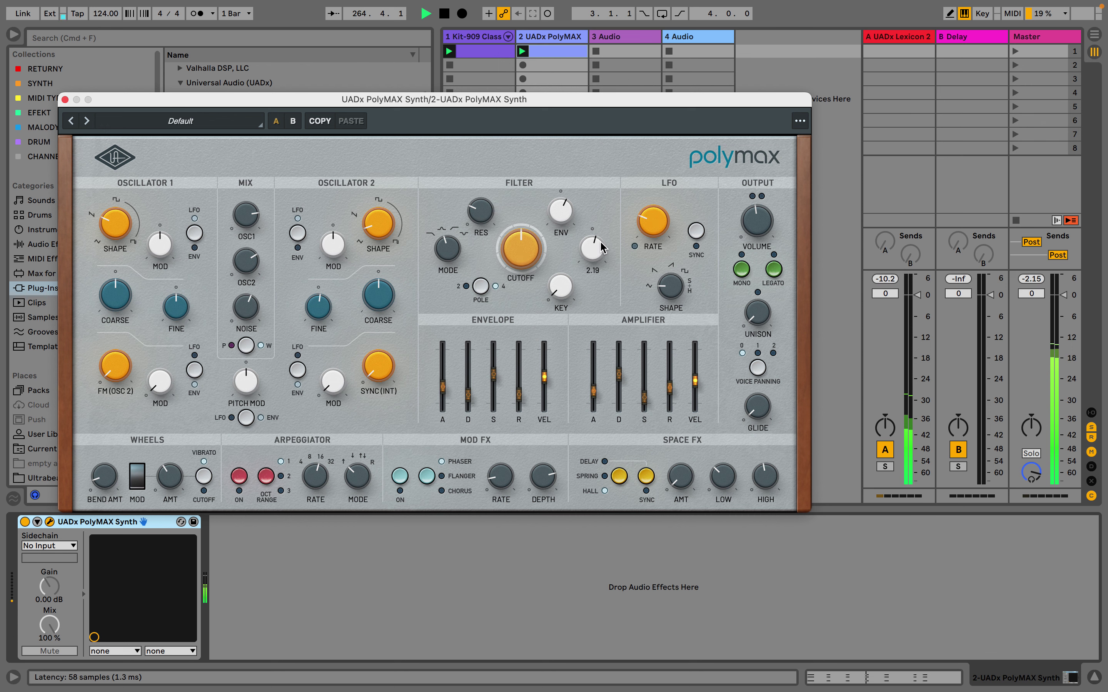
click(65, 100)
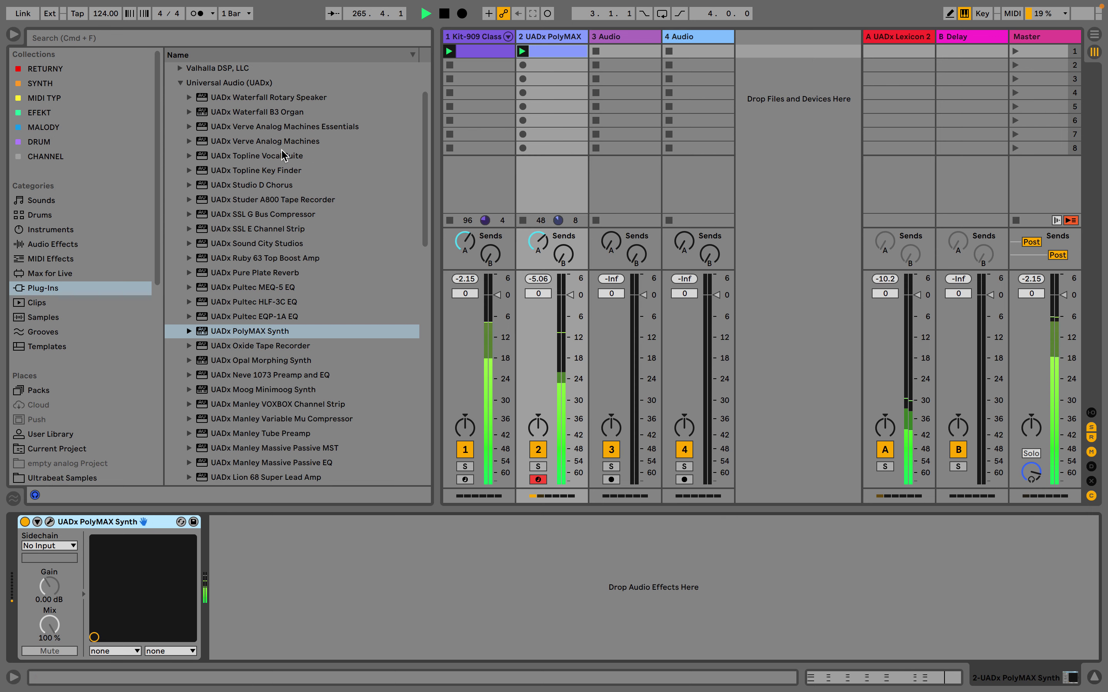
Lower the PolyMAX track's volume to -1.7 dB and delete the empty audio tracks 3 and 4
drag(570, 295, 569, 303)
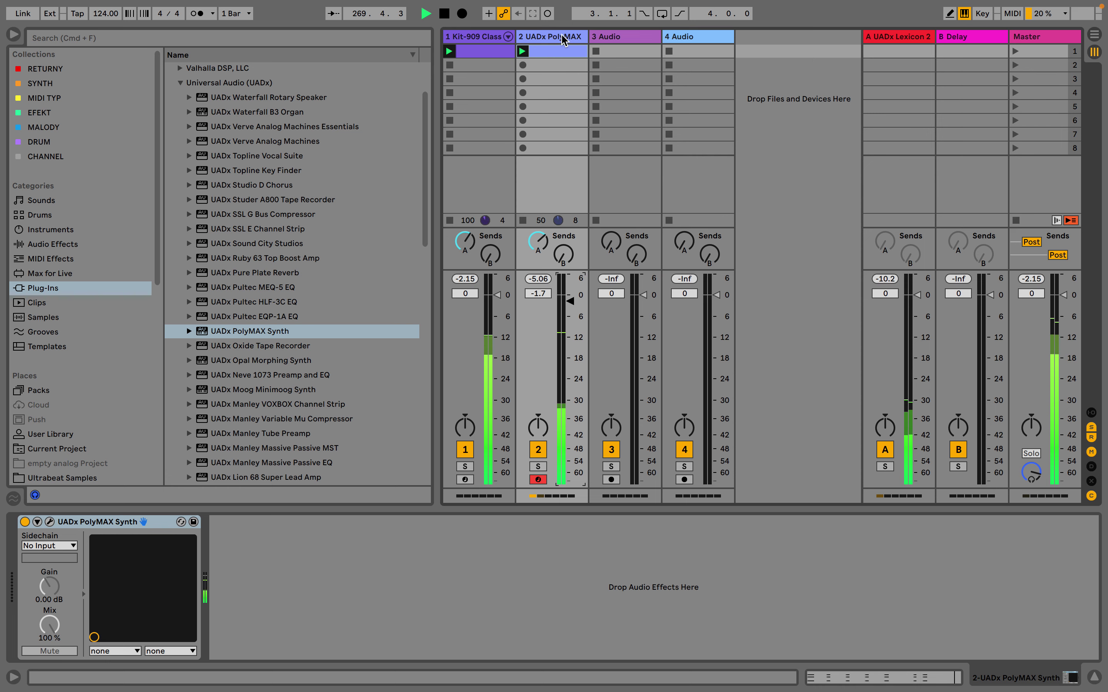
click(629, 39)
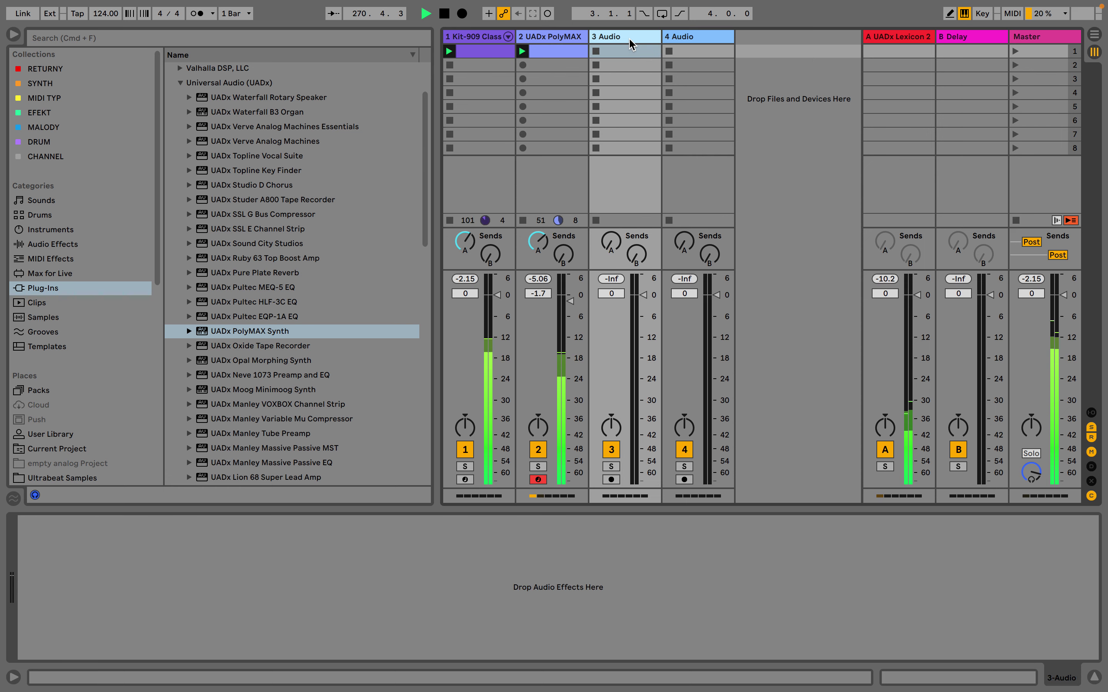
key(Delete)
key(Delete)
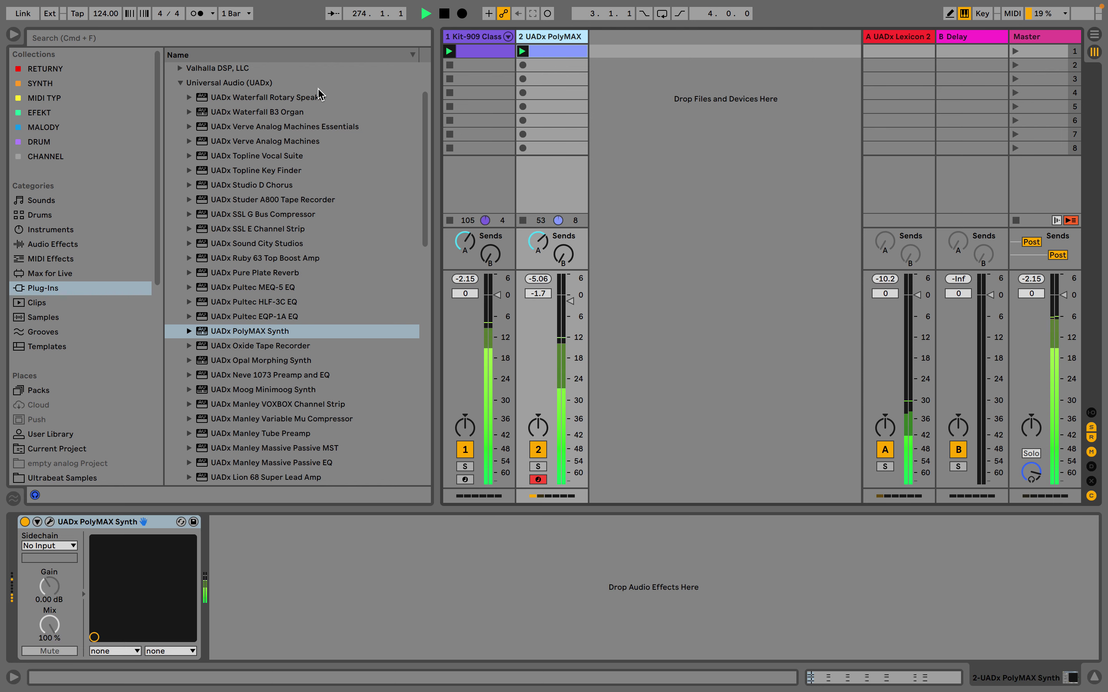
Add UADx Studio D Chorus after the PolyMAX synth and set its modulation mode to 2
drag(265, 185, 369, 553)
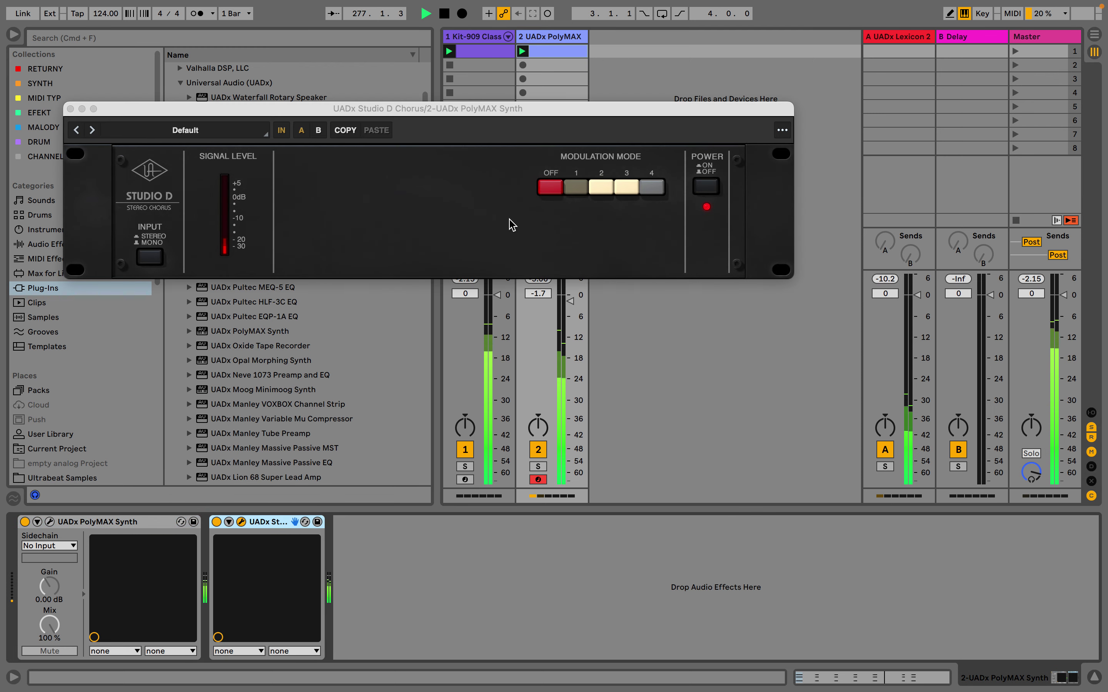
click(598, 191)
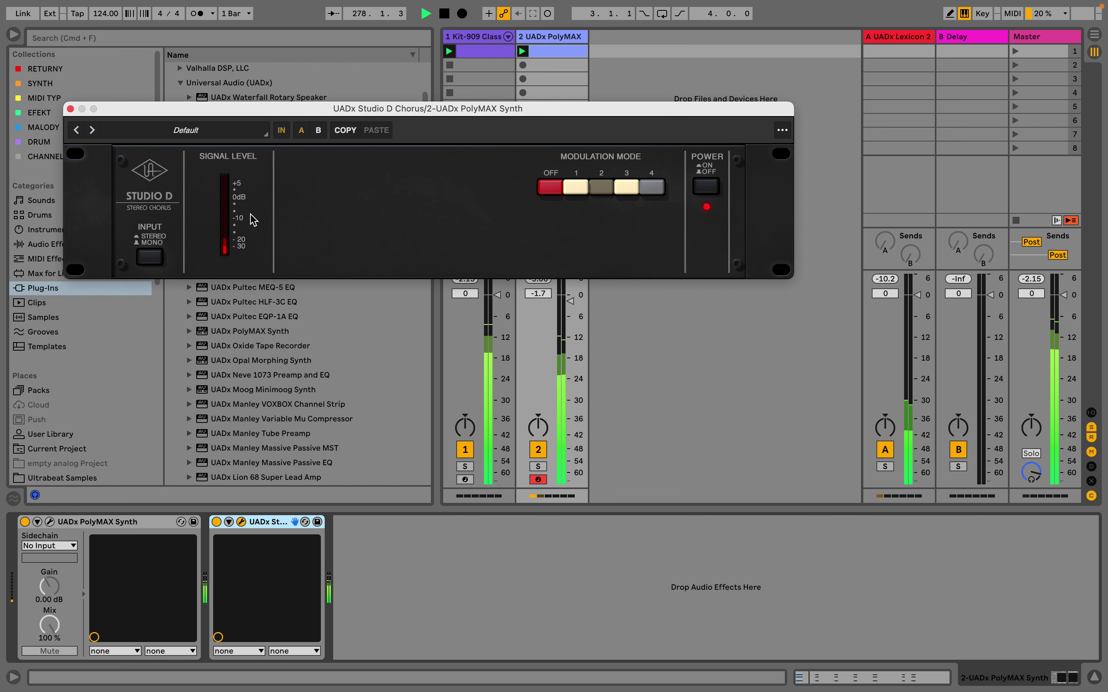
click(70, 109)
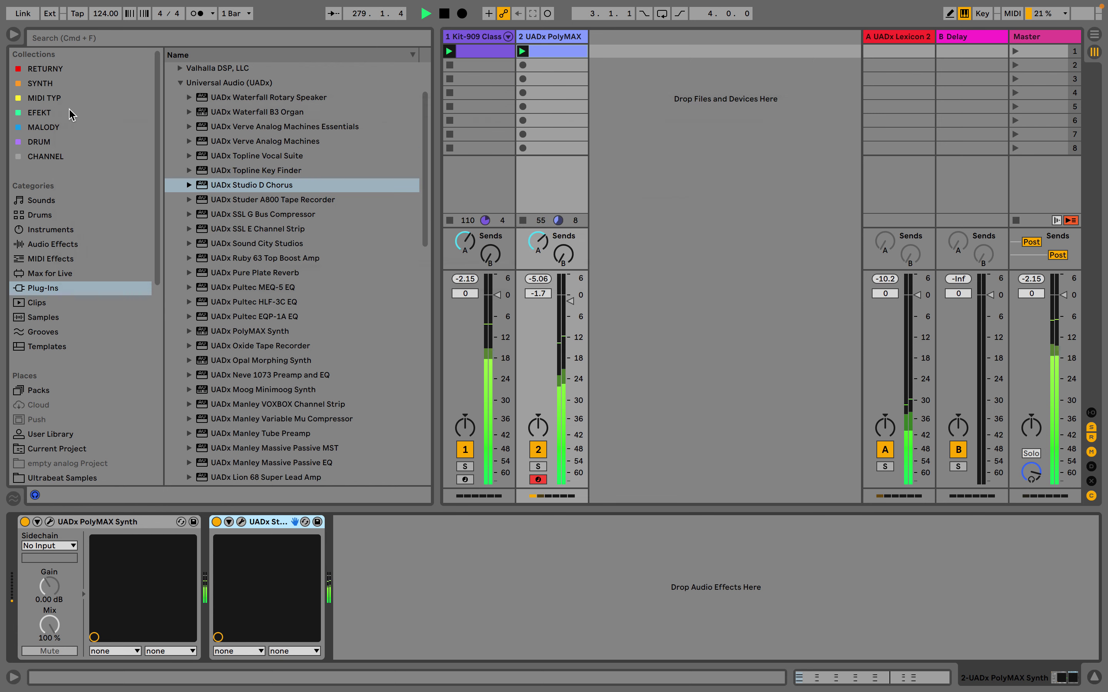
Create a new third track carrying another UADx PolyMAX Synth
click(564, 38)
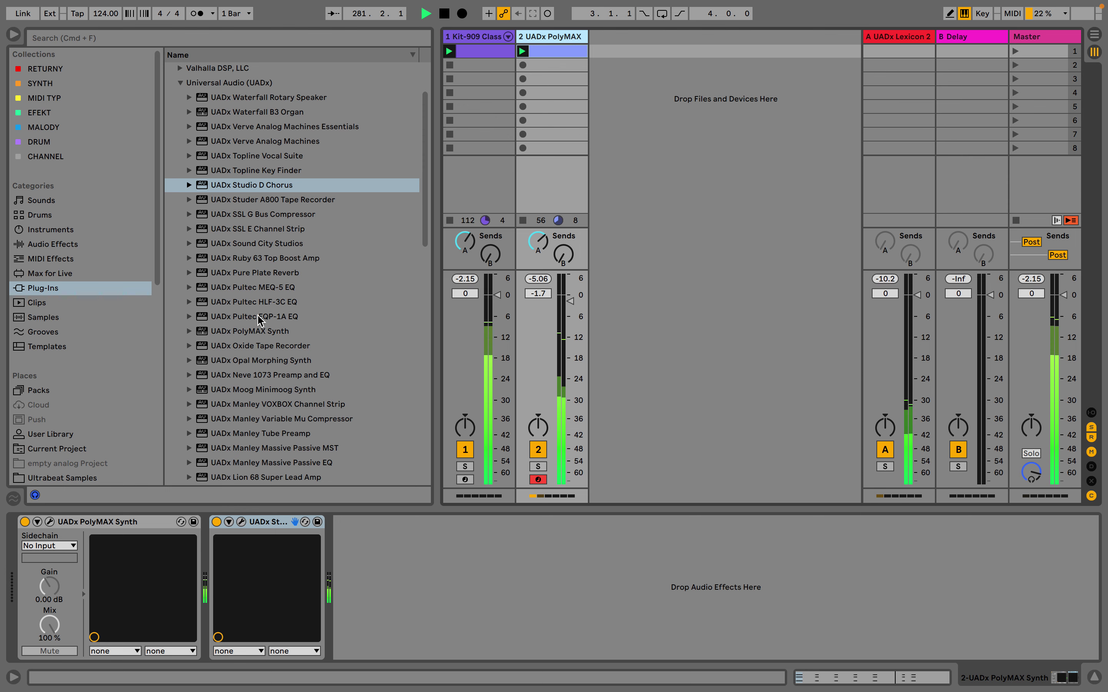
click(264, 334)
drag(264, 335, 672, 132)
Filter the new synth's presets by the Bass type, load Jack Bass and close the synth window
click(209, 145)
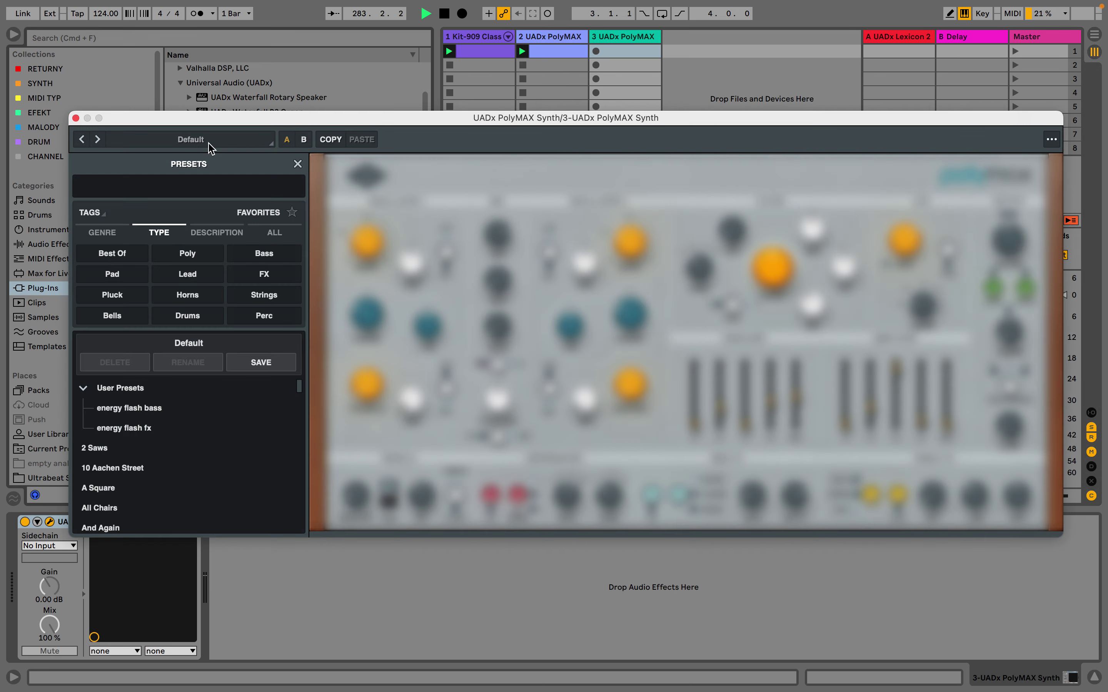
click(264, 253)
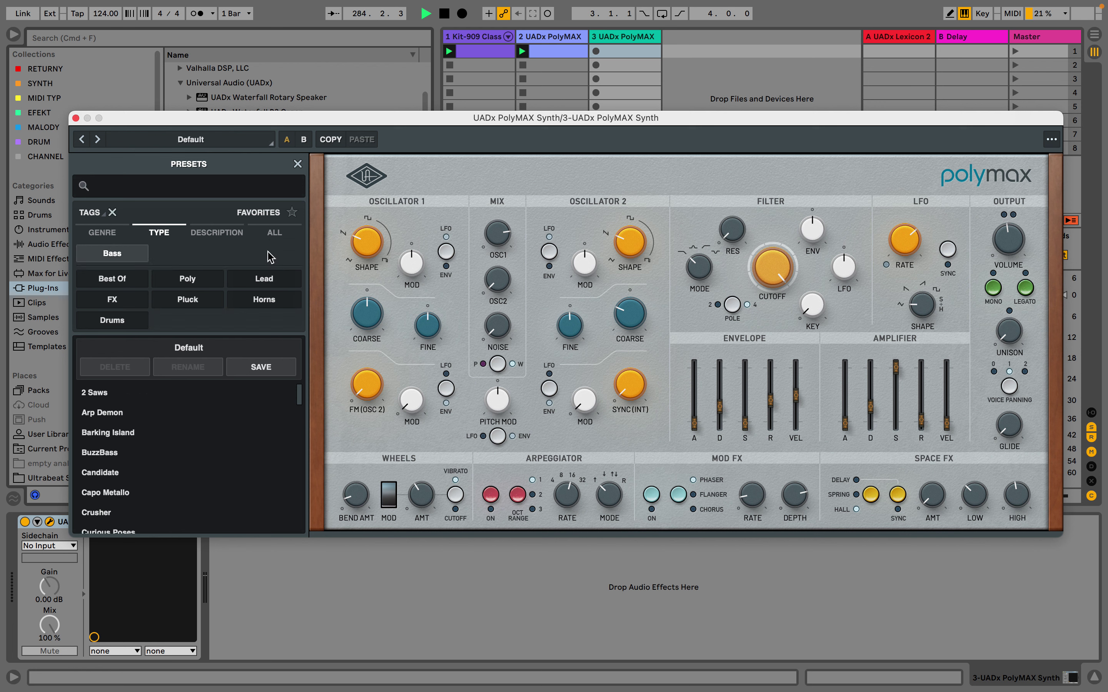
scroll(166, 428, down, 10)
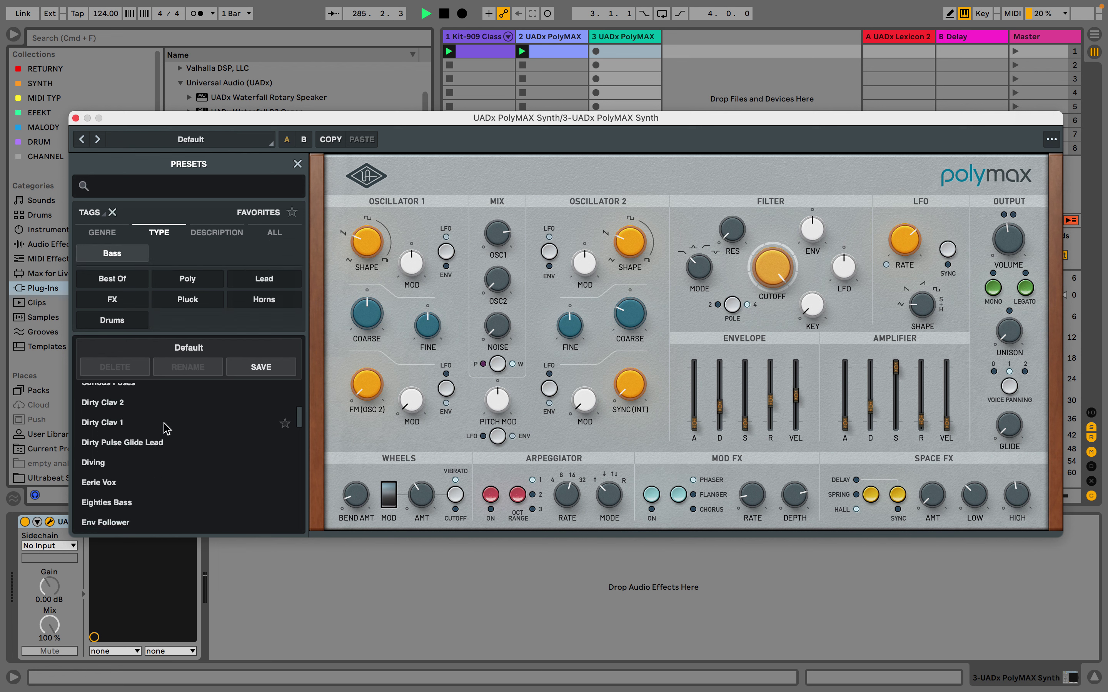
scroll(164, 459, down, 5)
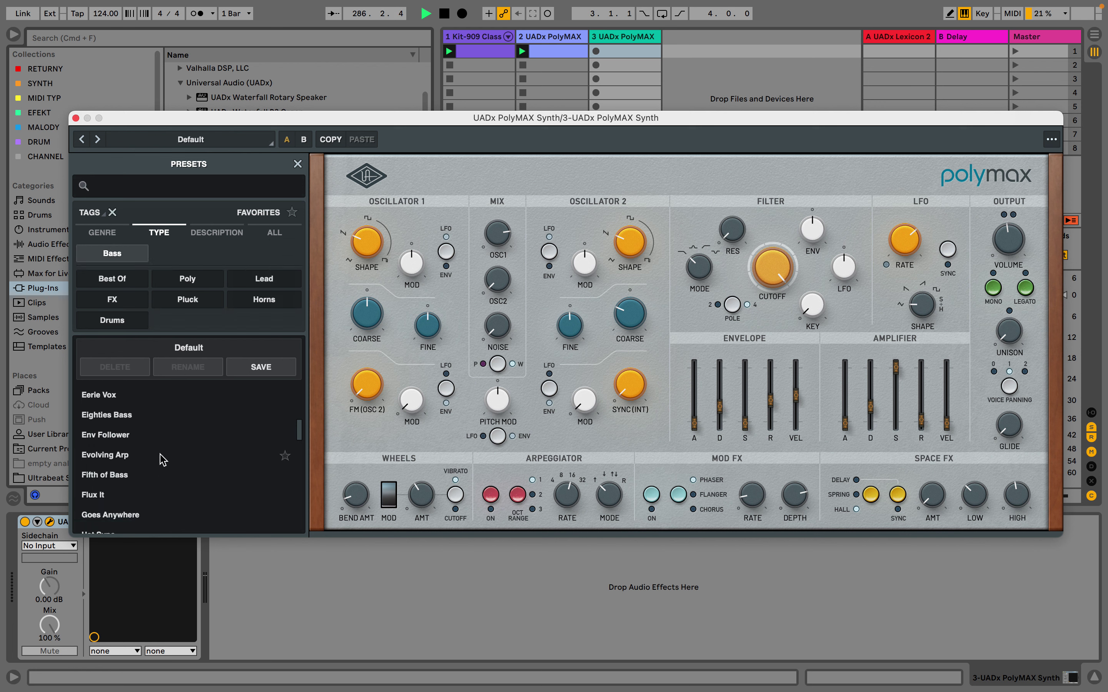
scroll(163, 459, down, 6)
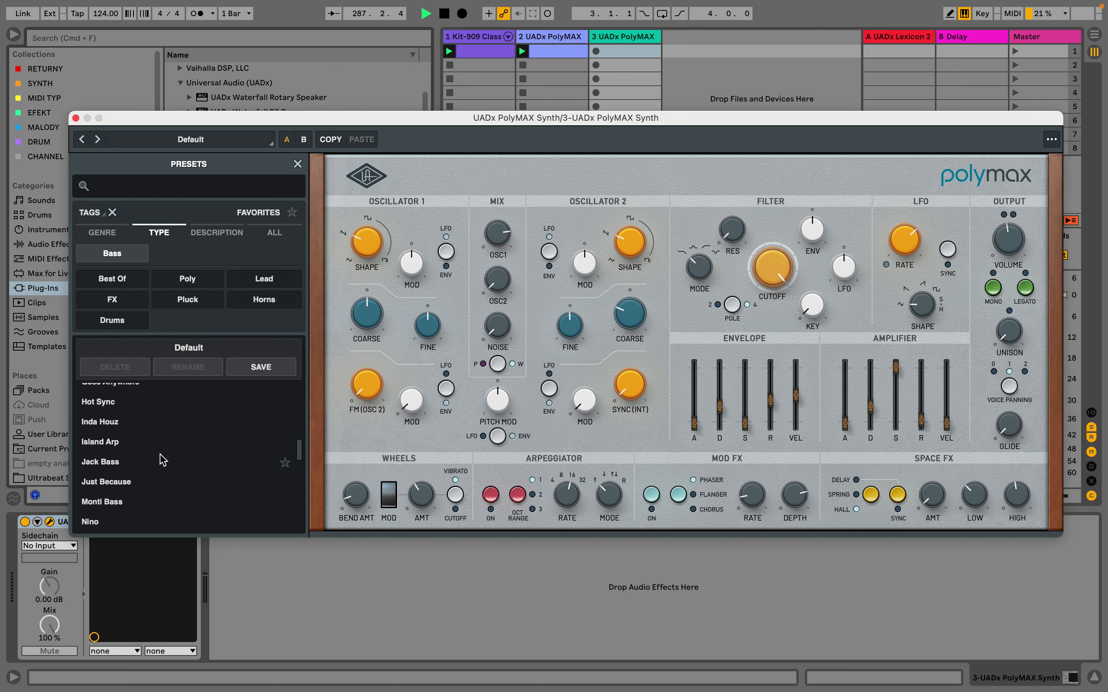
click(133, 458)
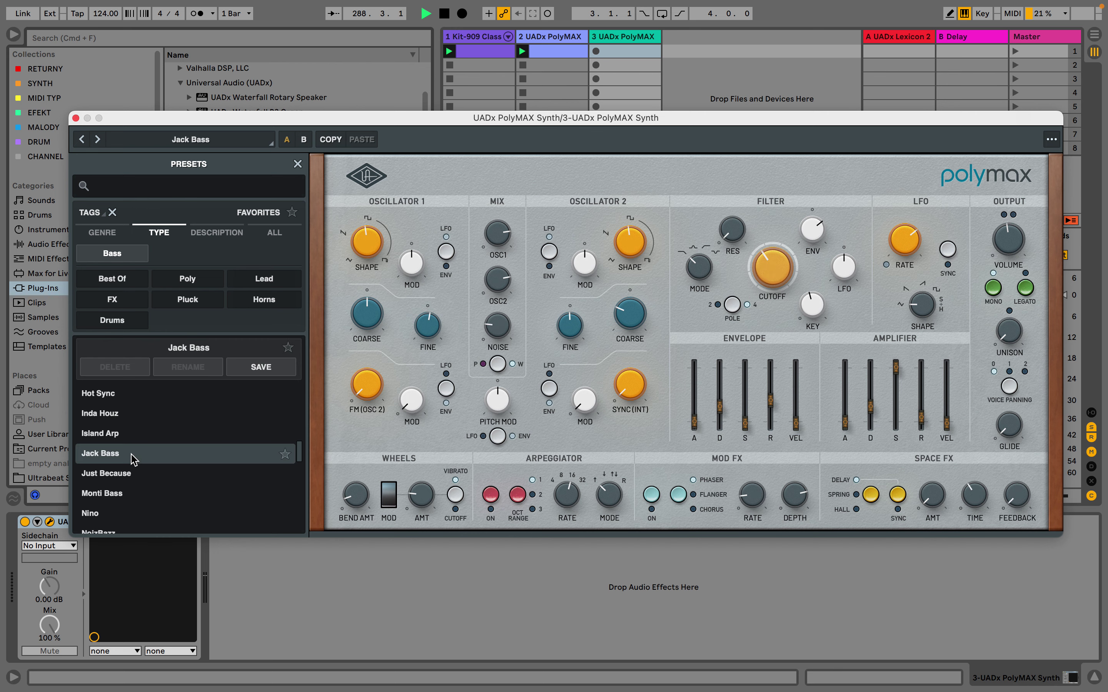
click(75, 118)
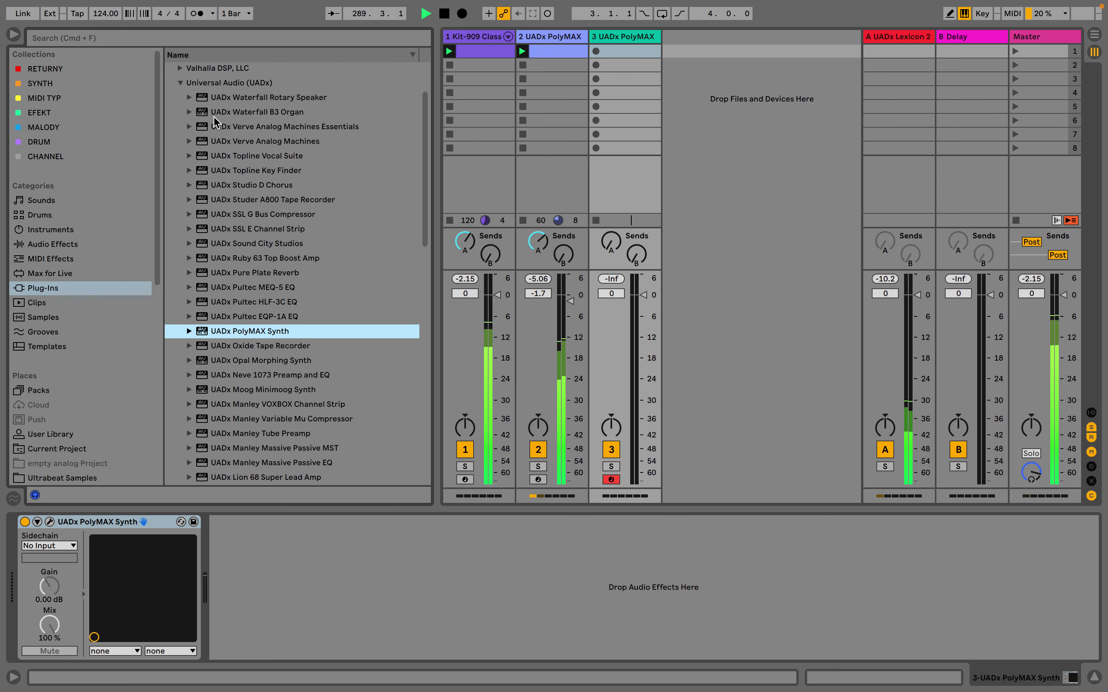
Copy the chord clip from track 2 into the first slot of track 3 and open it for note editing
click(549, 52)
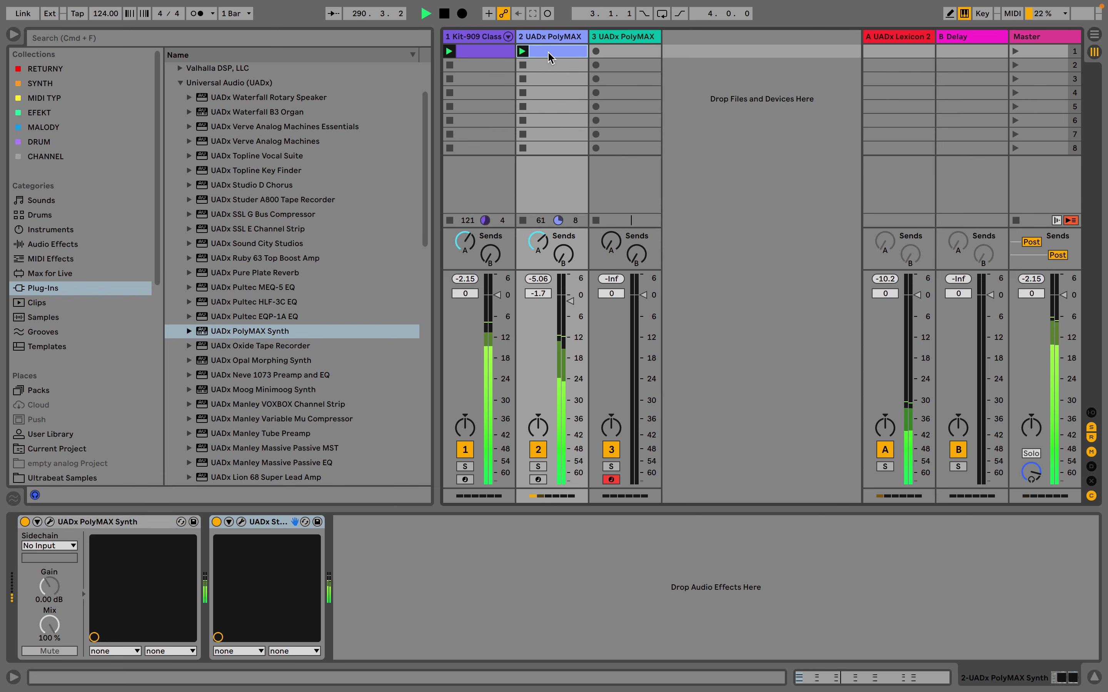
click(641, 52)
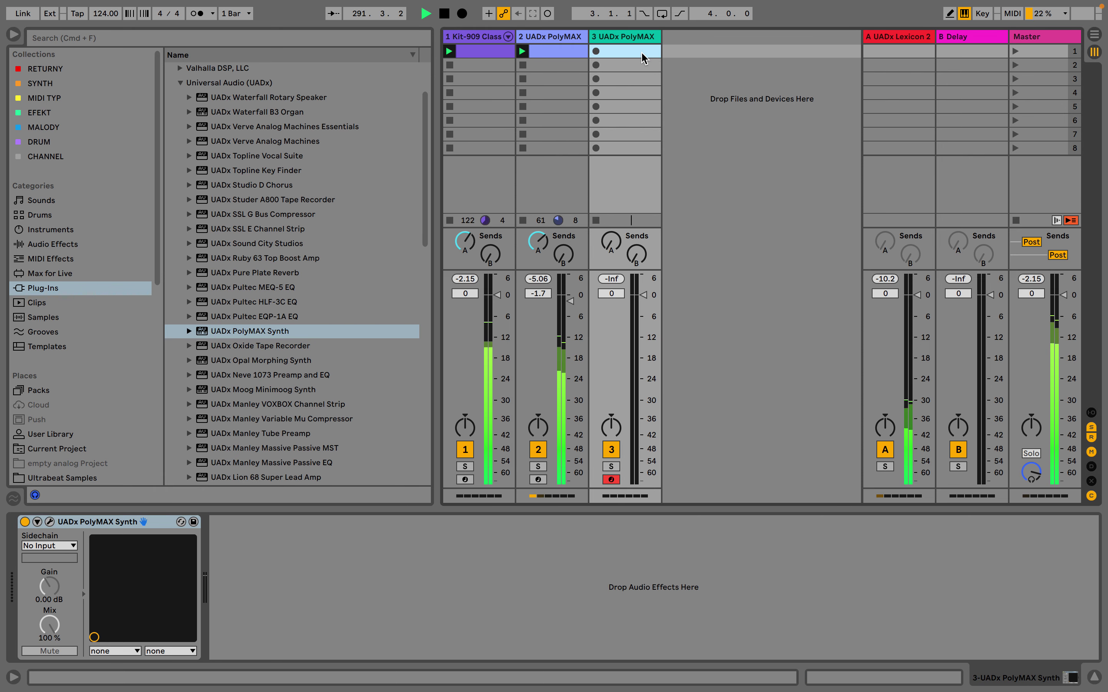
key(super+v)
double_click(641, 52)
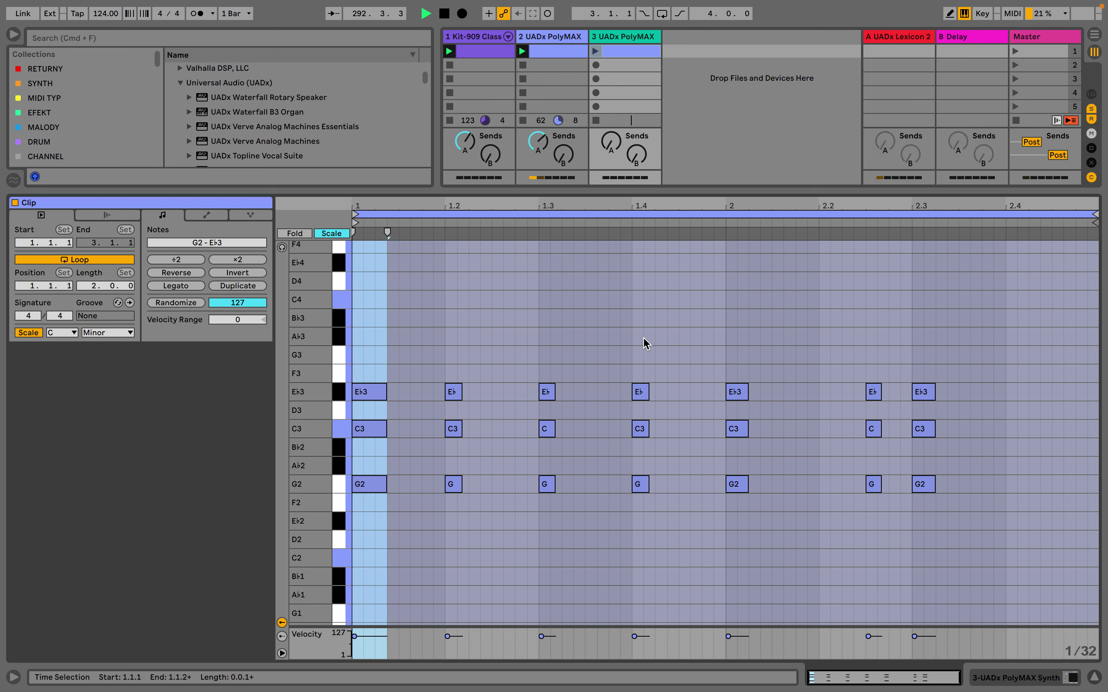
Set the note grid to 1/16 and draw one-sixteenth C2 notes at 1.1.1 and 1.1.4
key(b)
key(super+2)
scroll(368, 528, down, 1)
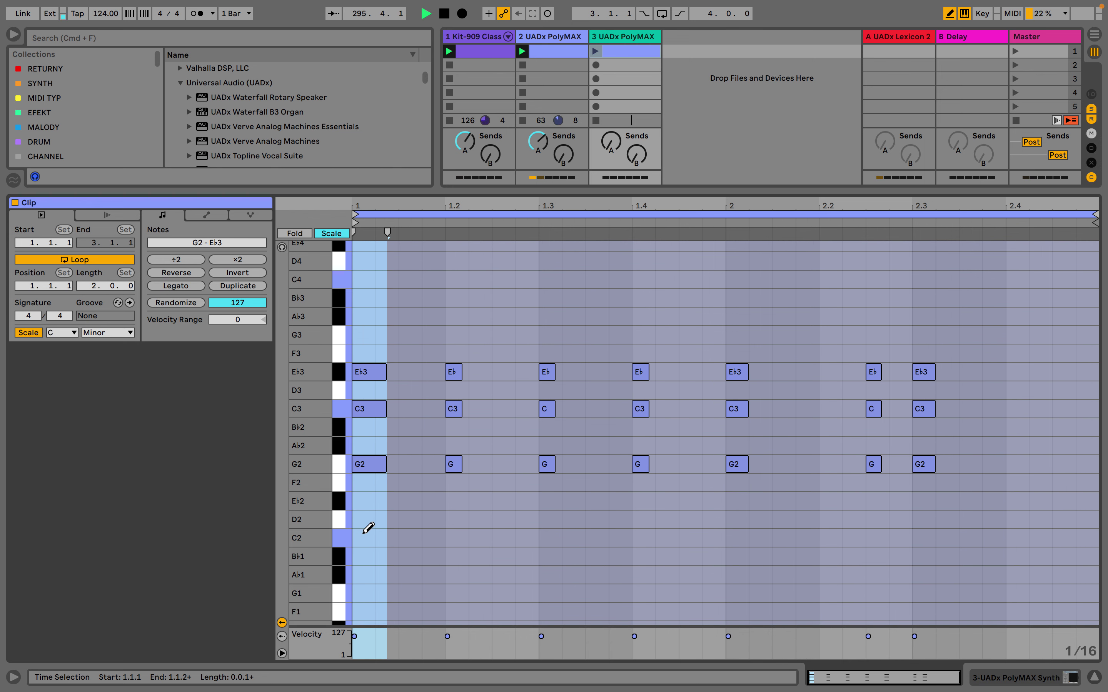
click(364, 533)
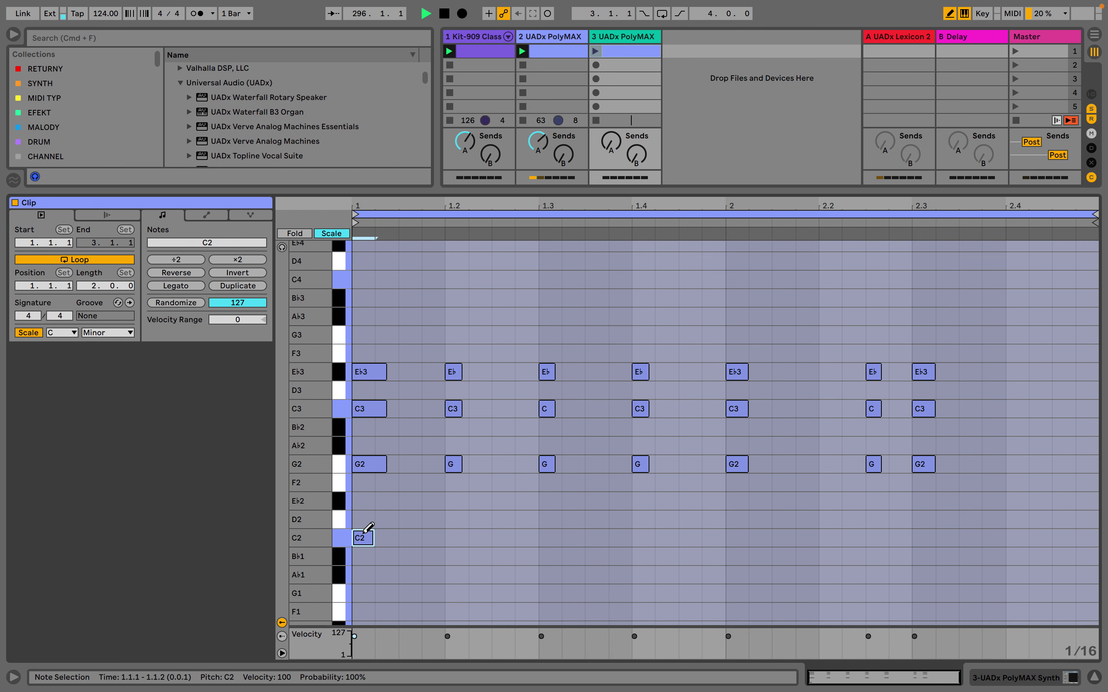
click(412, 537)
click(412, 537)
click(433, 538)
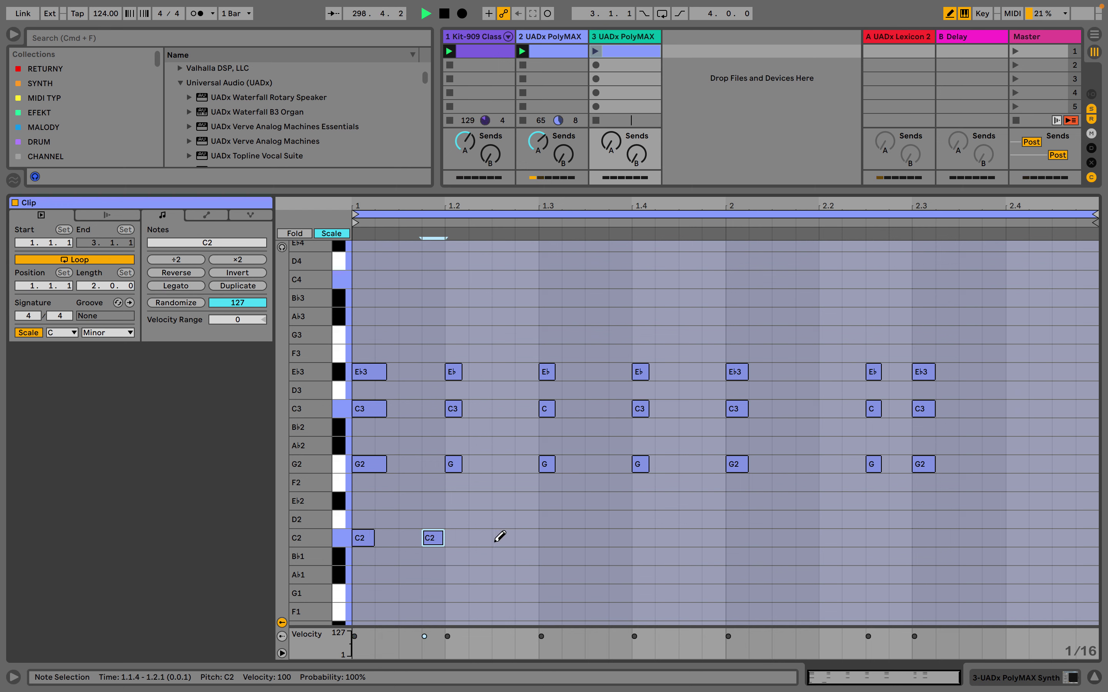
Continue the bass line with one-sixteenth C2 notes at 1.2.3, 1.3.2, 1.3.4, 1.4.3, 2.2.1 and 2.4.1
click(503, 537)
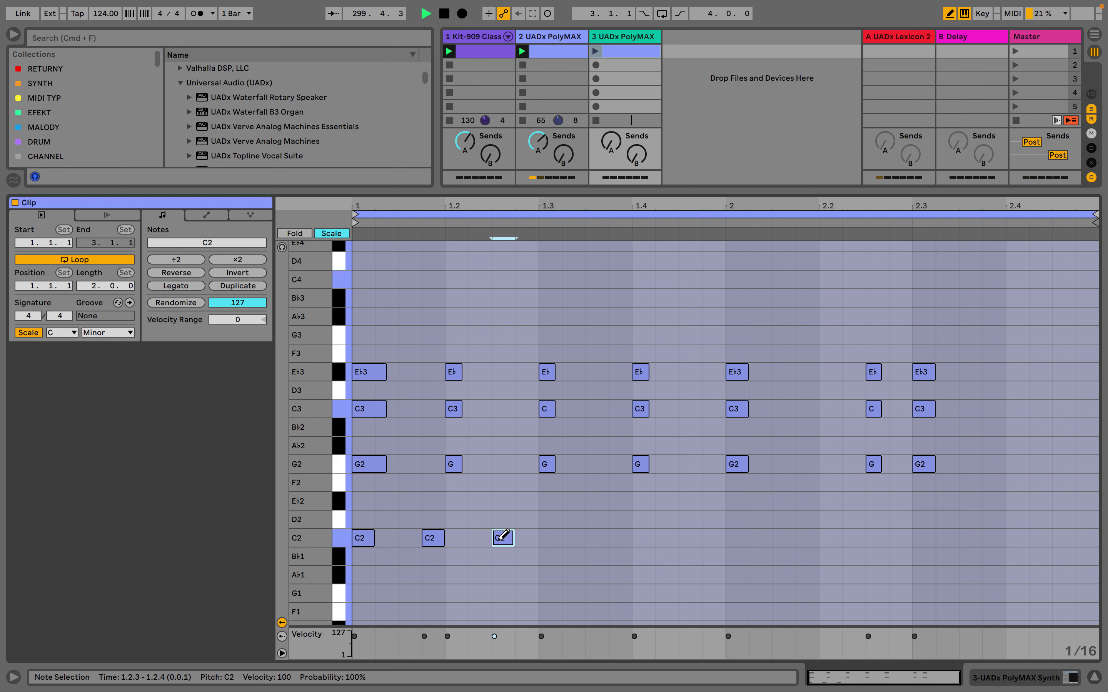
click(573, 537)
click(621, 537)
click(690, 537)
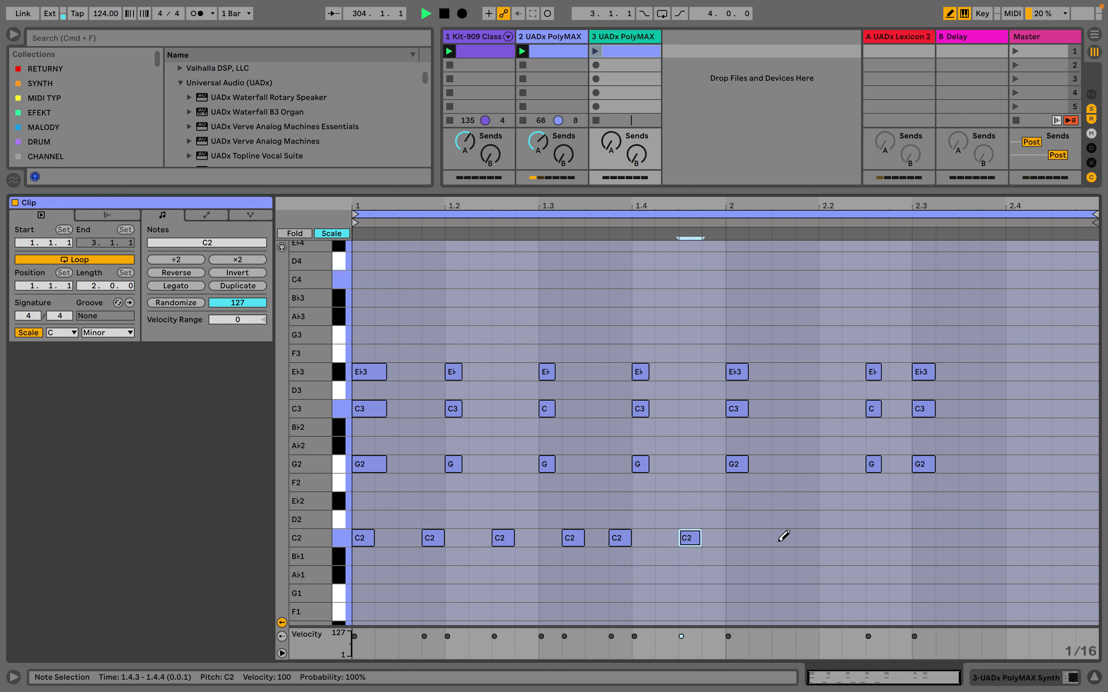
click(830, 536)
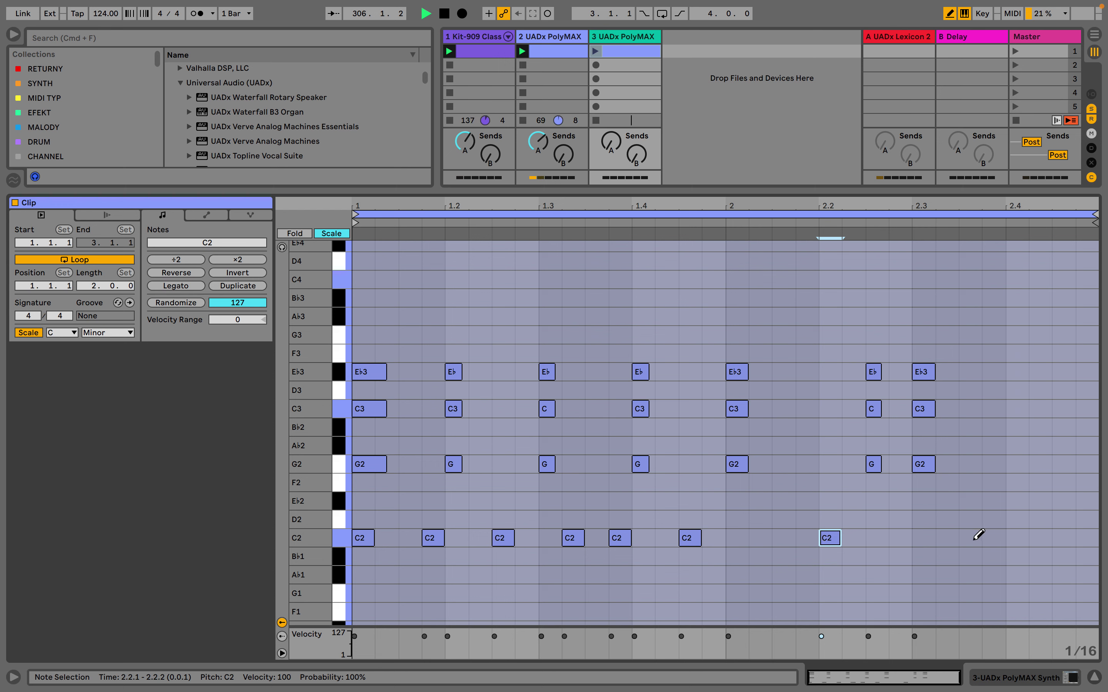
click(1011, 538)
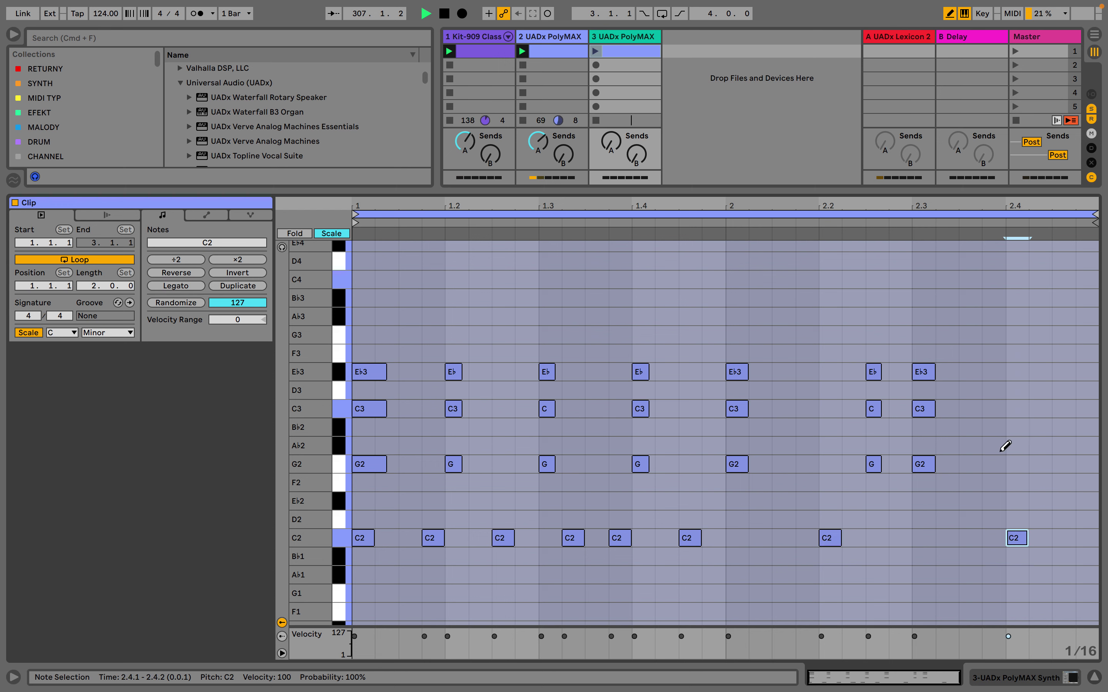
Deactivate all the copied chord notes from G2 to E♭3 and launch scene 1
key(b)
mouse_move(1029, 297)
mouse_down()
mouse_move(415, 440)
mouse_move(344, 488)
mouse_up()
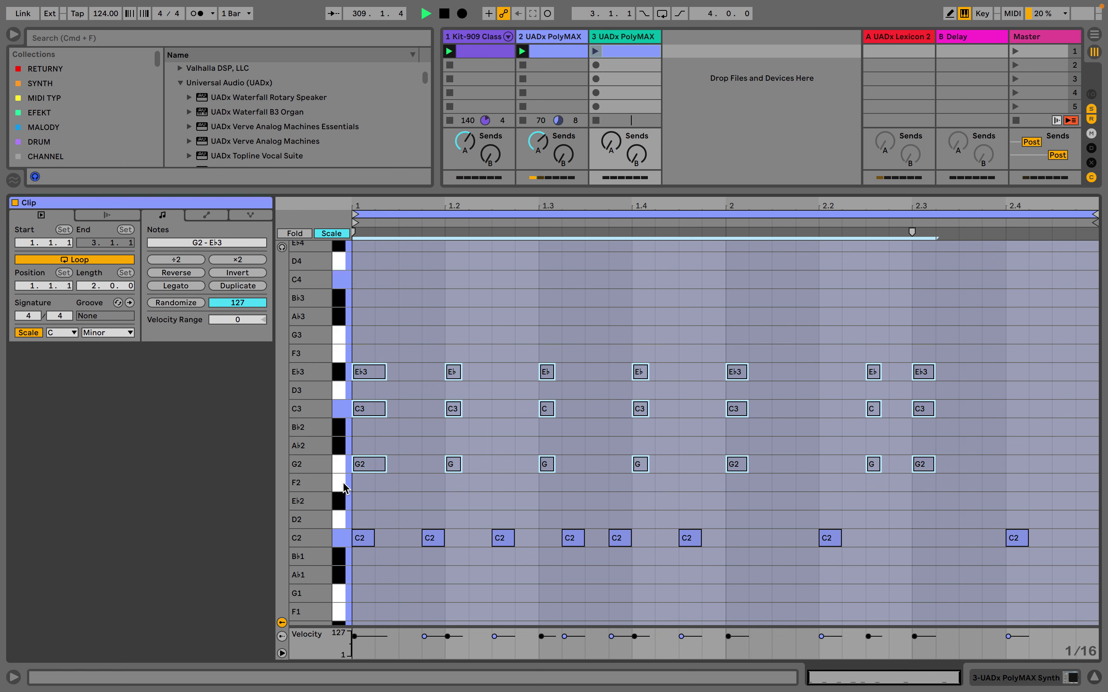
click(1016, 52)
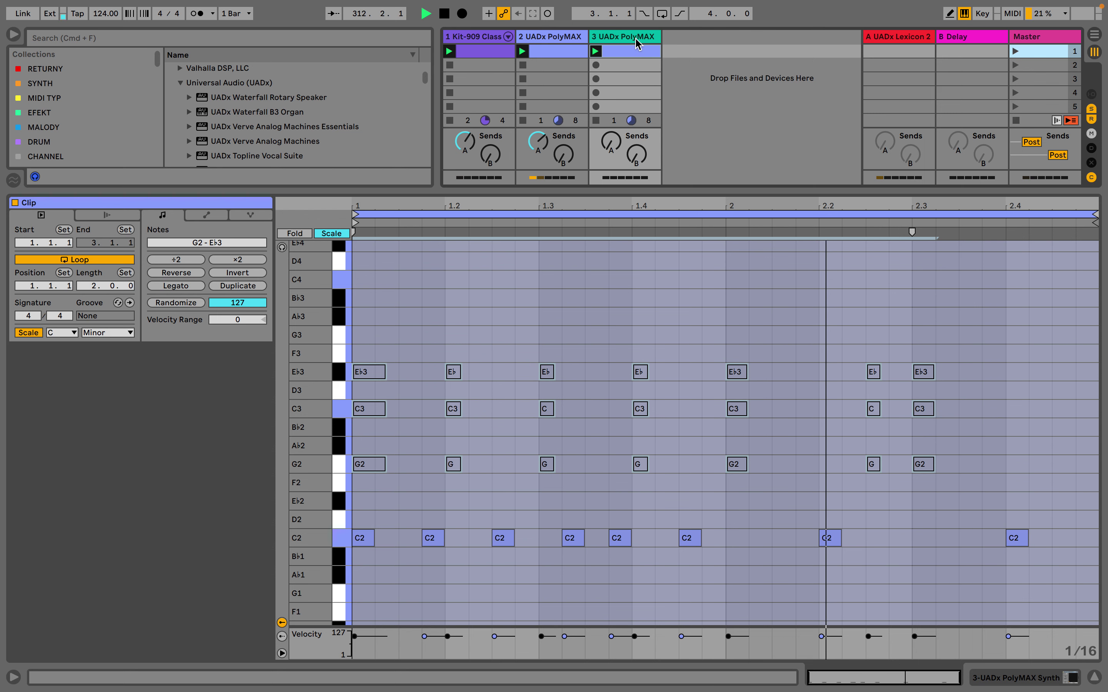
Move the last two C2 bass notes back to 2.1.3 and 2.3.3, and the note at 1.3.2 to 1.3.1
click(1033, 522)
drag(1032, 522, 814, 555)
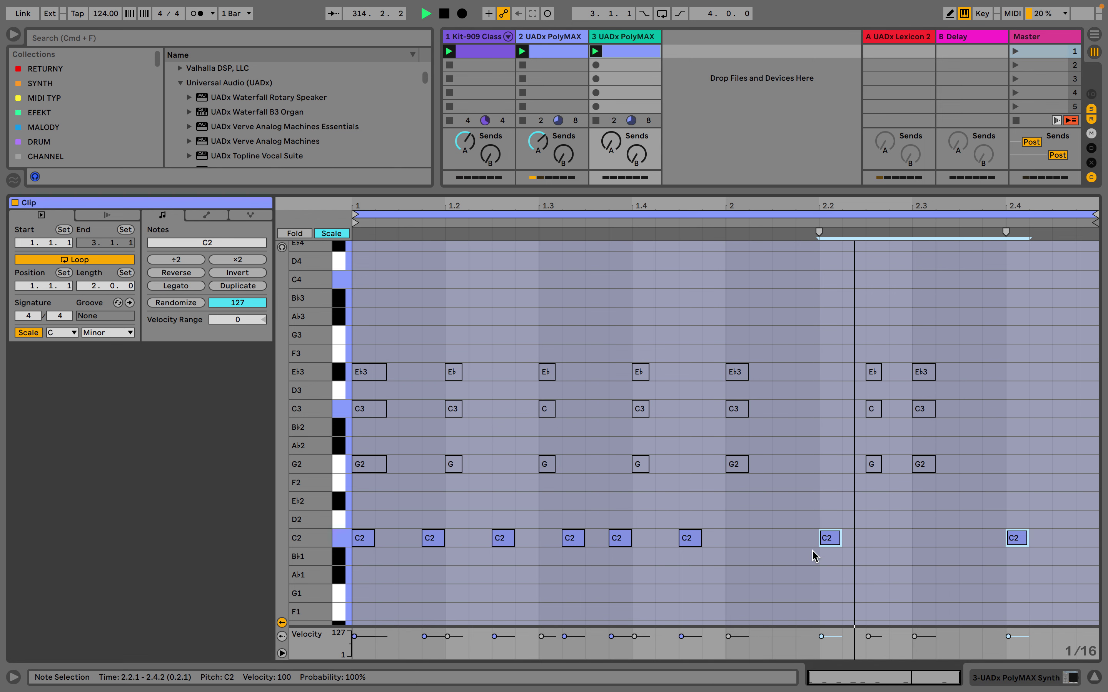
key(Left)
key(Left)
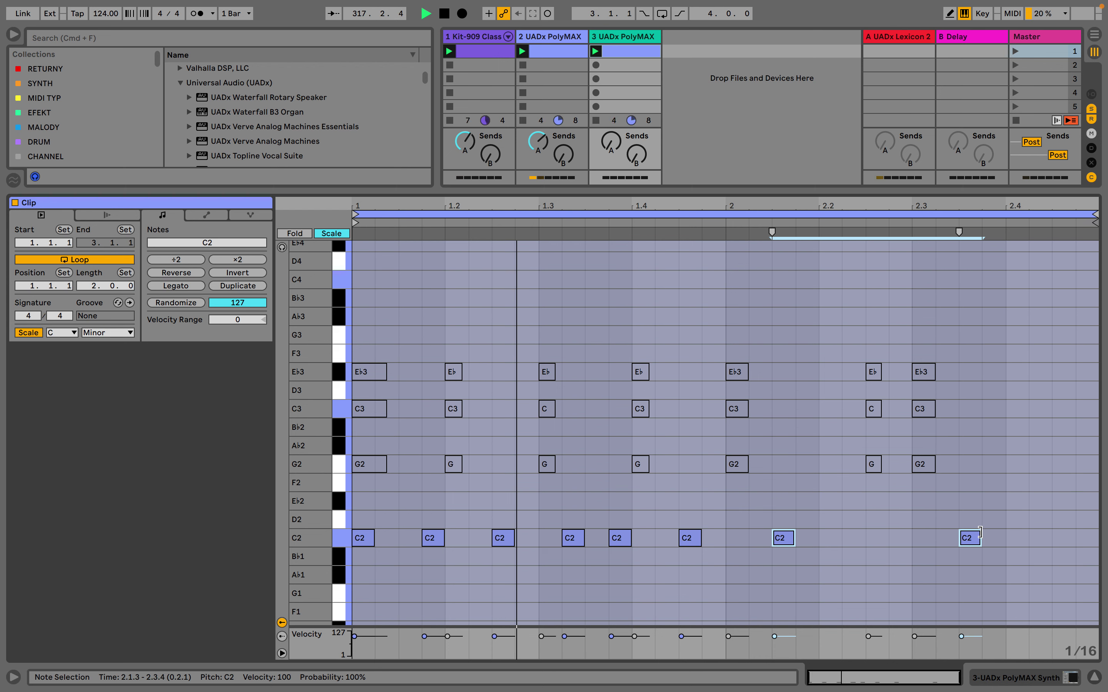
drag(575, 541, 549, 545)
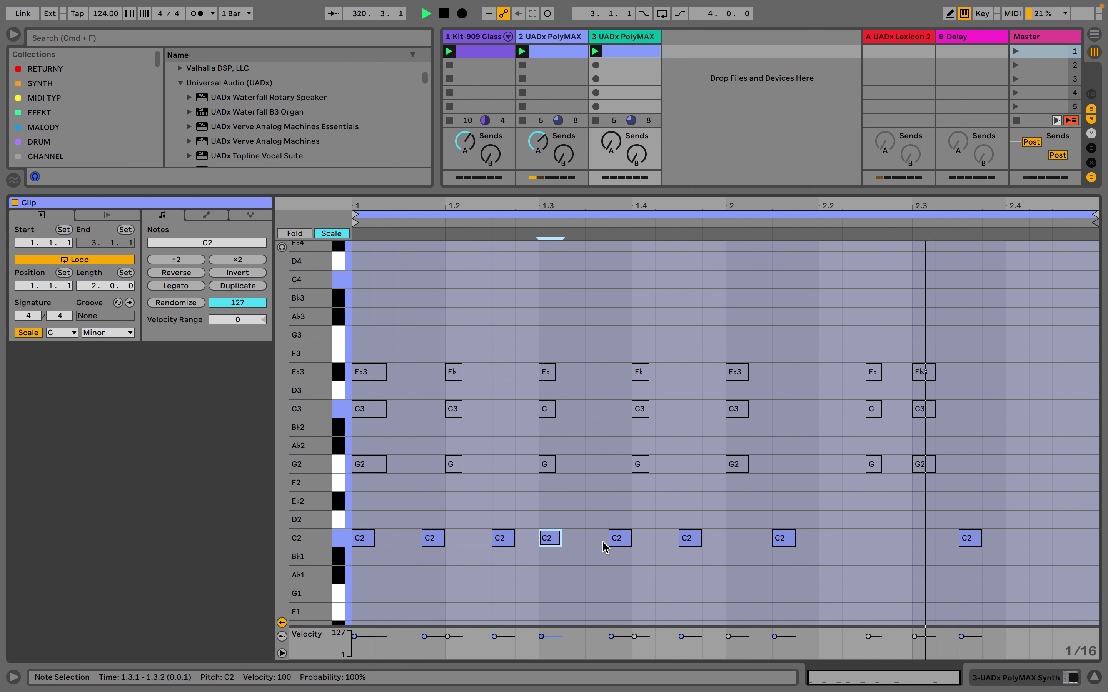
Draw one-sixteenth C2 notes at 2.2.2 and 2.3.1, and remove the C2 note at 2.3.3
key(b)
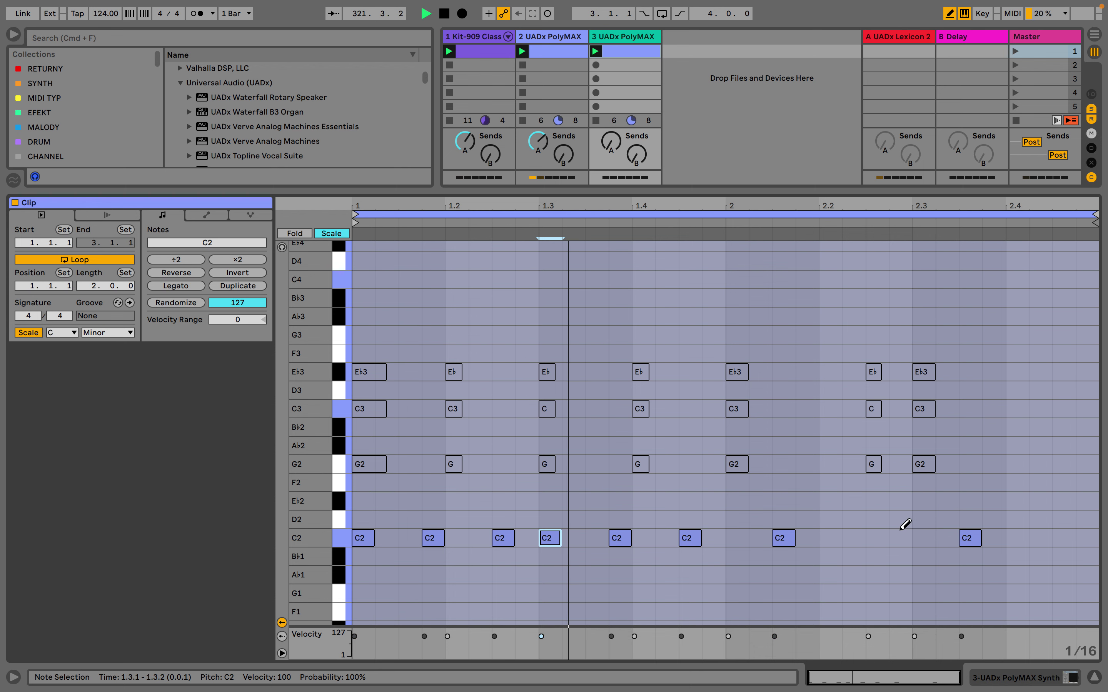
click(855, 538)
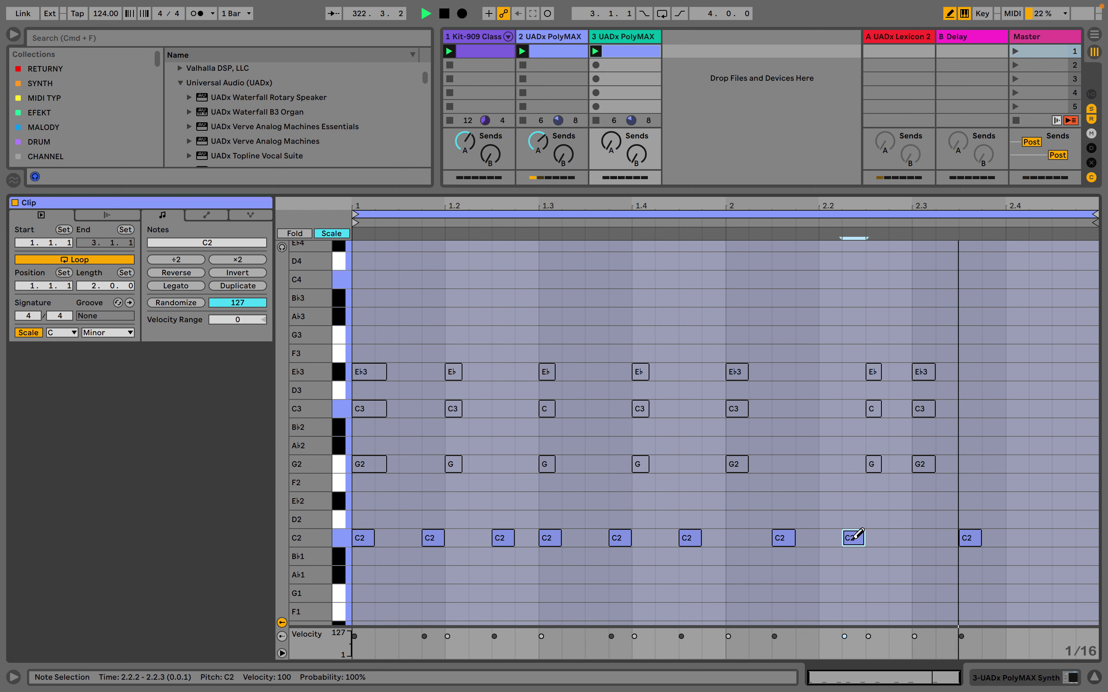
click(967, 538)
click(950, 538)
click(948, 538)
click(929, 538)
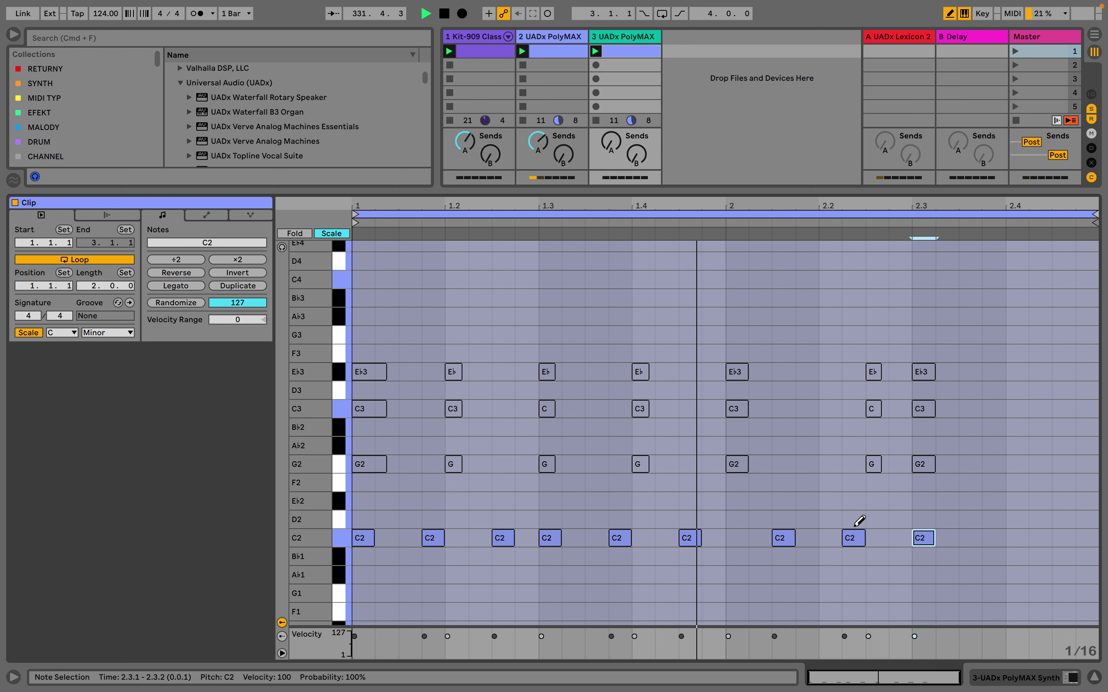
key(b)
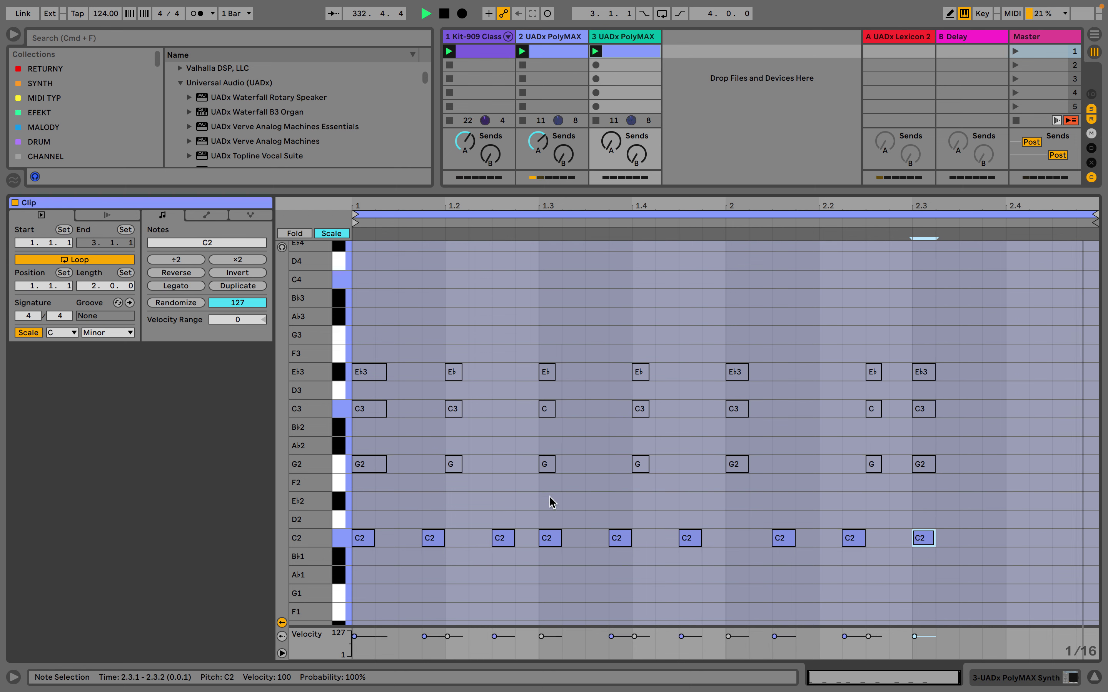
Try the bass notes at 1.2.3 and 1.4.3 one octave higher on C3, and undo both transpositions
click(504, 539)
key(shift+Up)
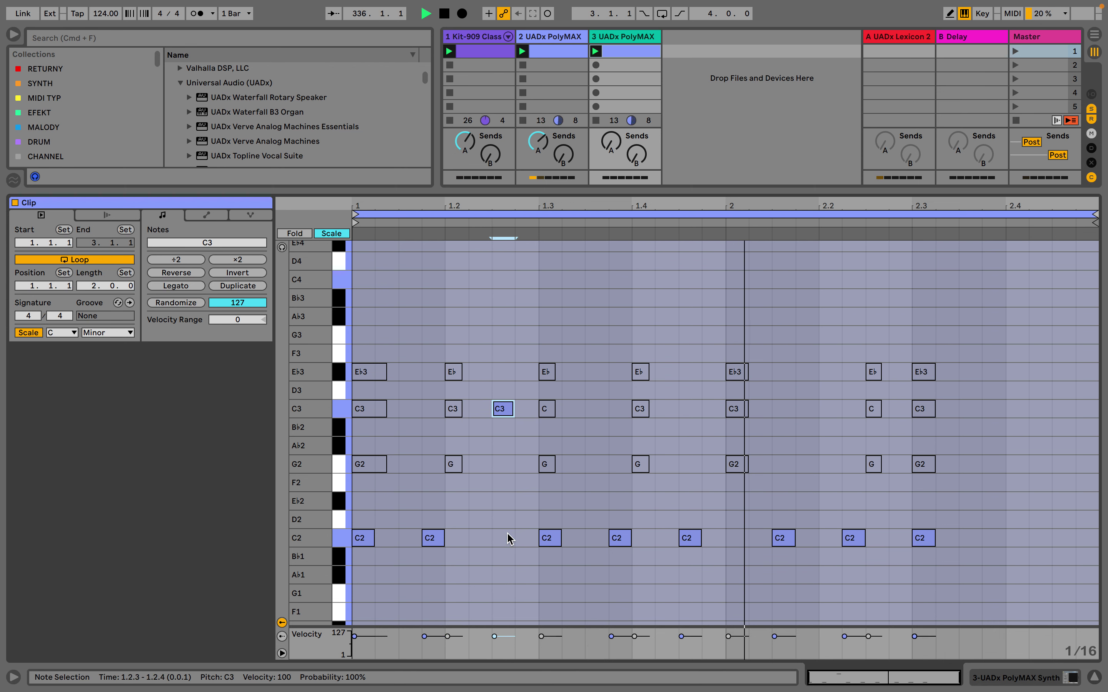
click(691, 539)
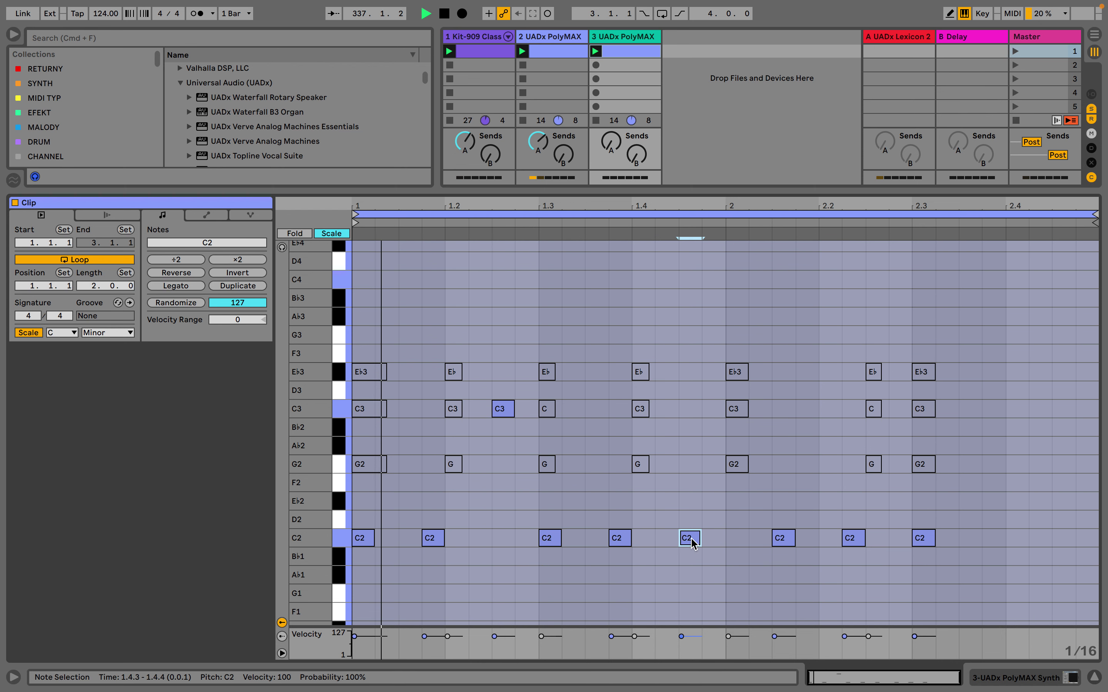
key(shift+Up)
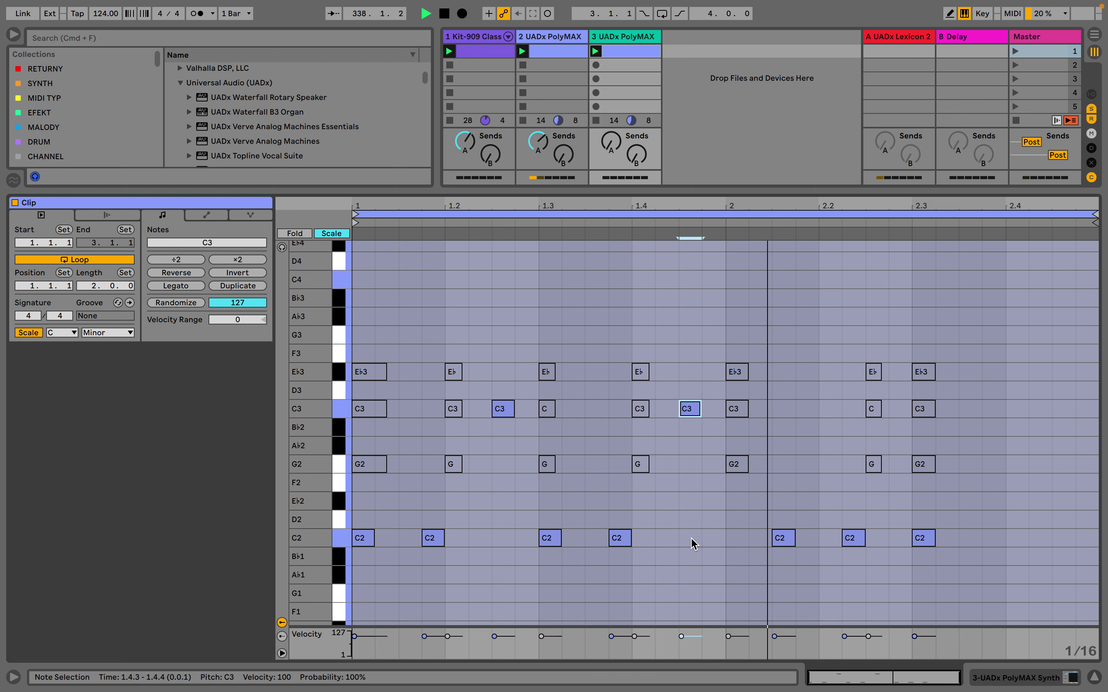
key(shift+Down)
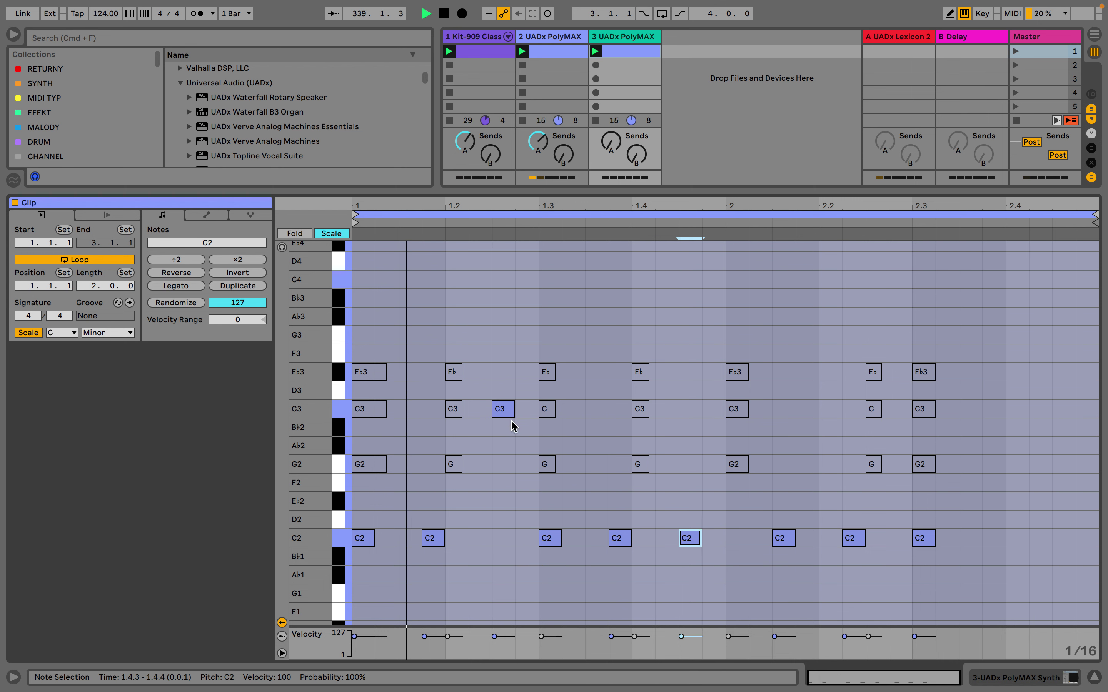
key(shift+Up)
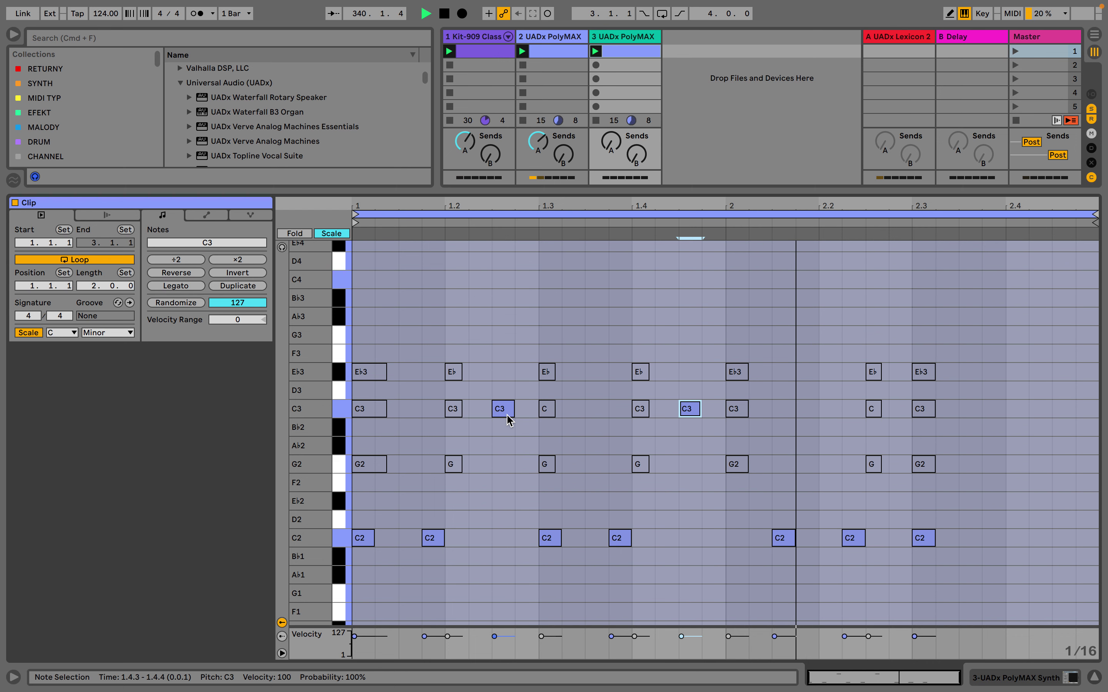
key(super+z)
key(super+z)
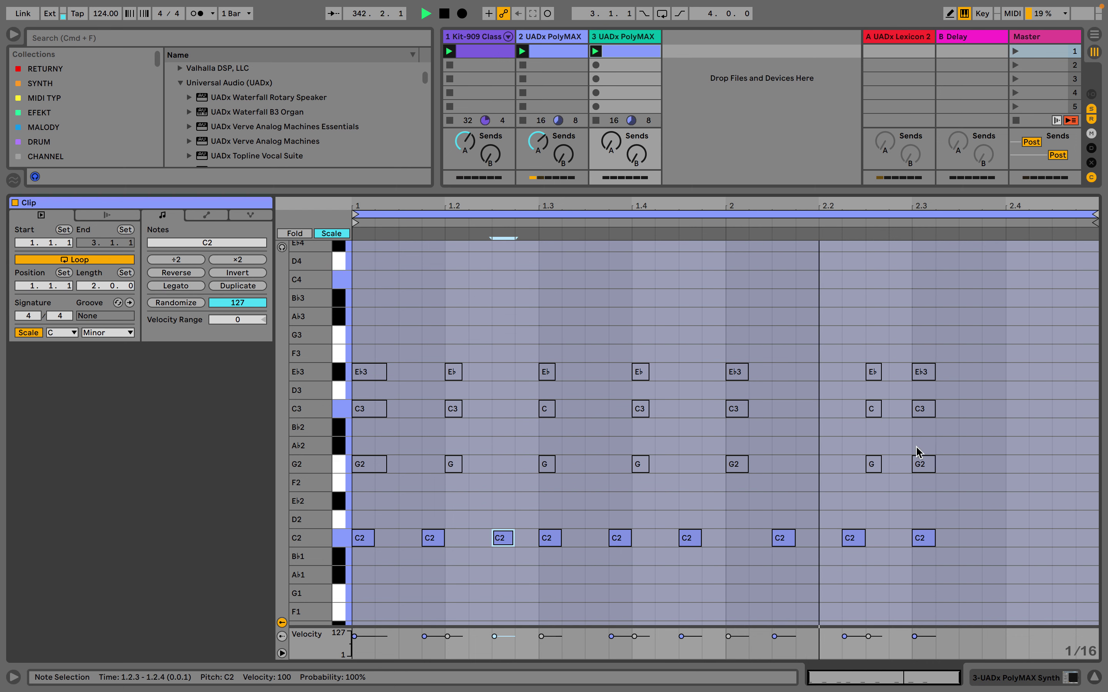
Try an extra one-sixteenth bass note at 2.1.1 on E♭2 and on G2, removing each one
key(b)
click(740, 500)
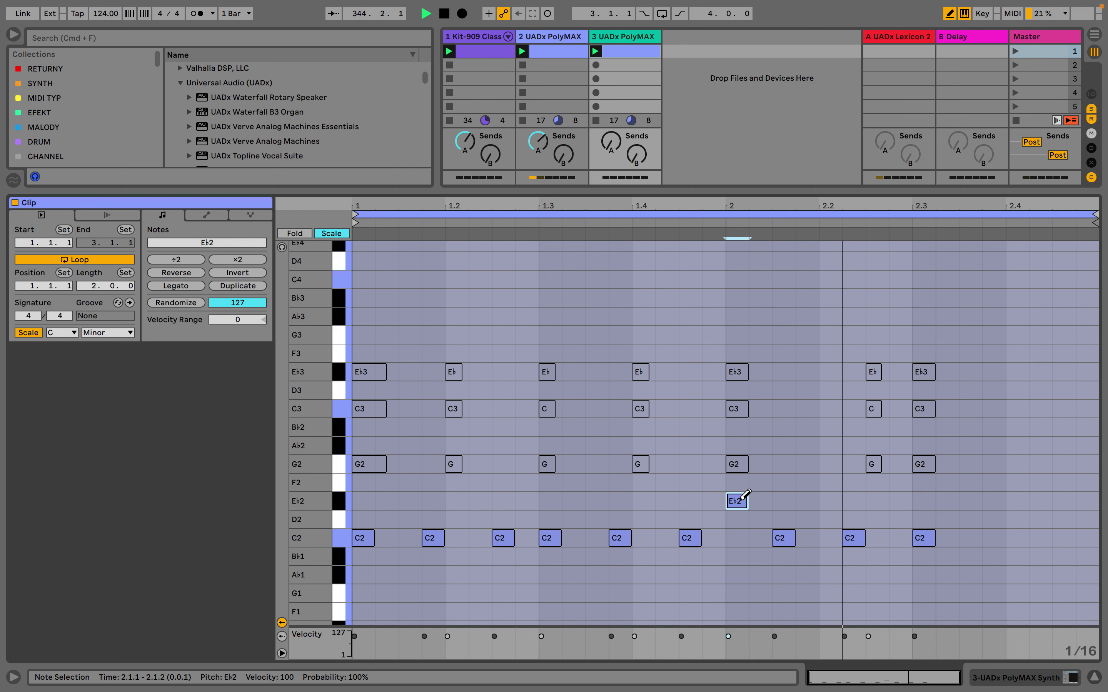
click(743, 498)
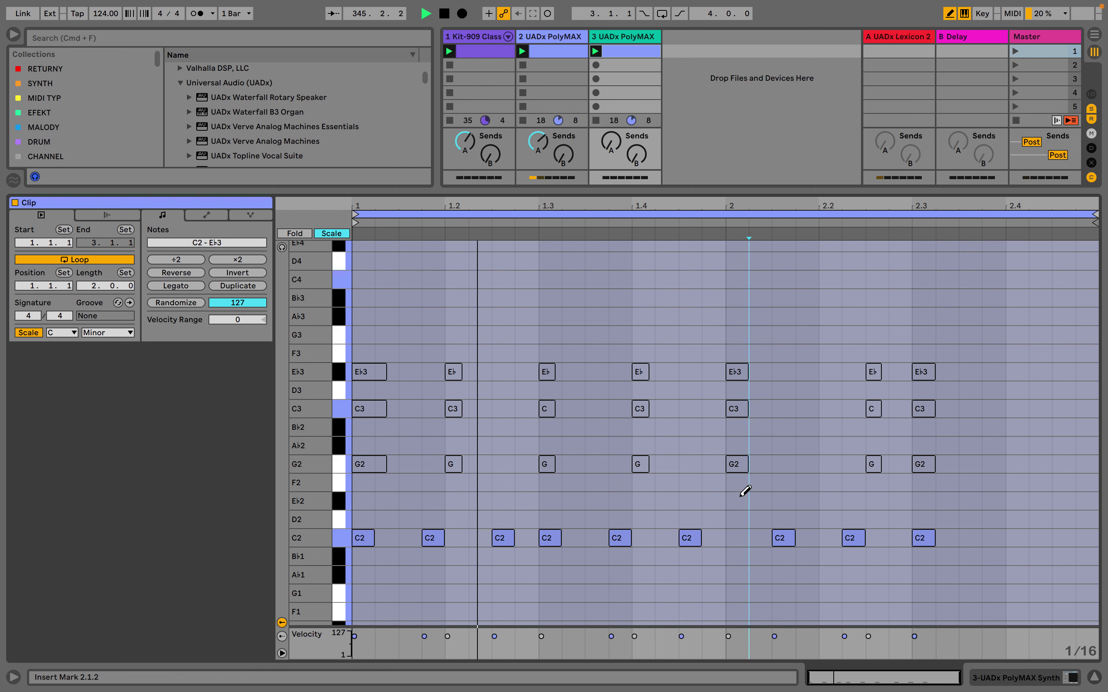
click(740, 462)
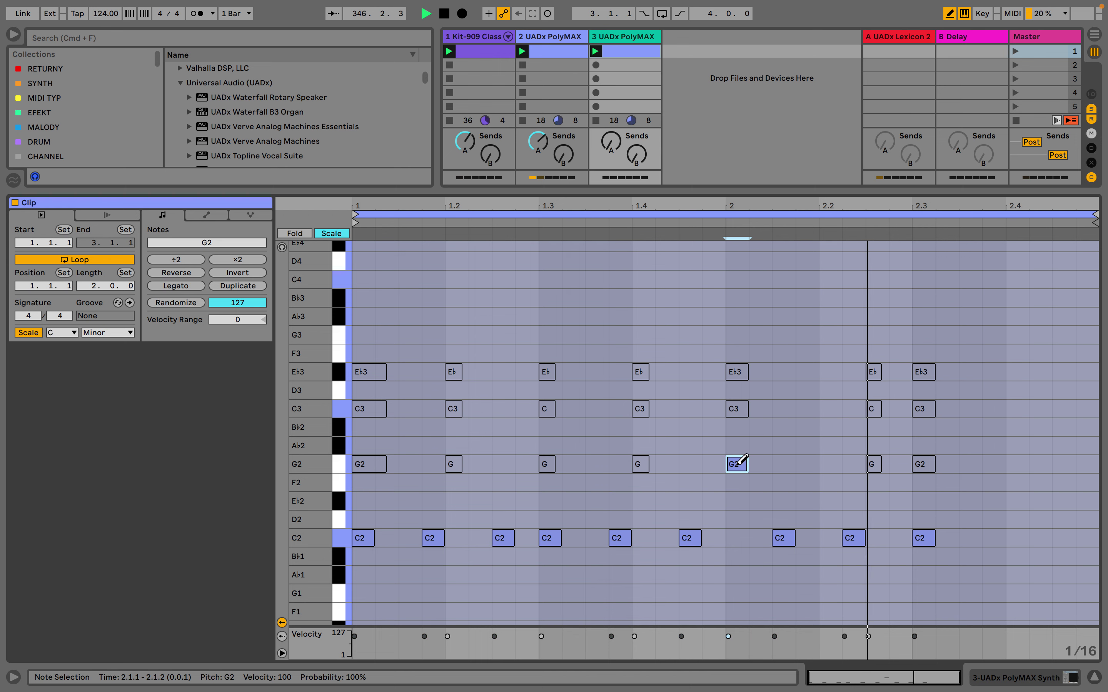
drag(739, 463, 737, 465)
double_click(738, 466)
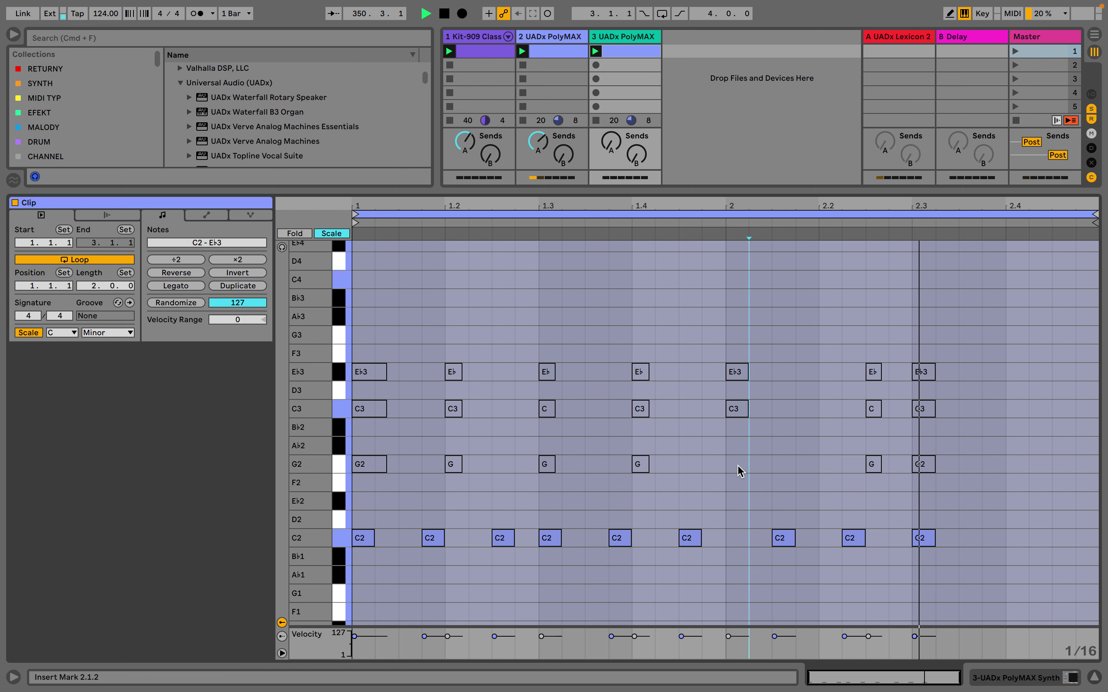
Shorten all the C2 bass notes together to just over half a sixteenth and try them an octave lower on C1 before restoring C2
click(925, 514)
drag(987, 512, 366, 541)
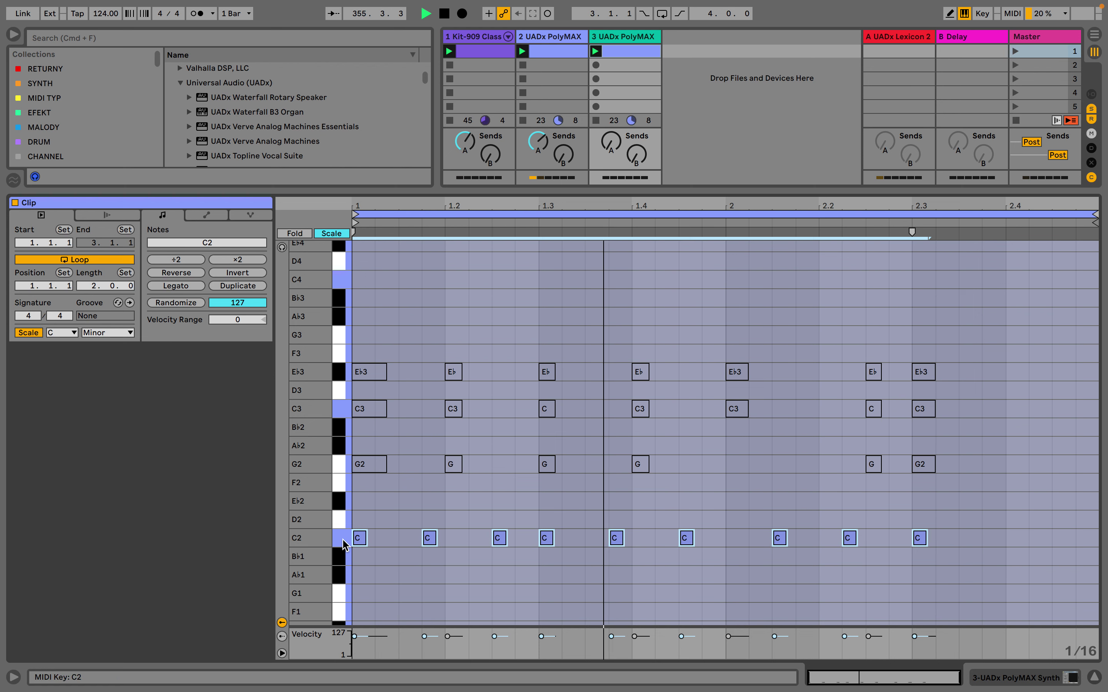
key(shift+Down)
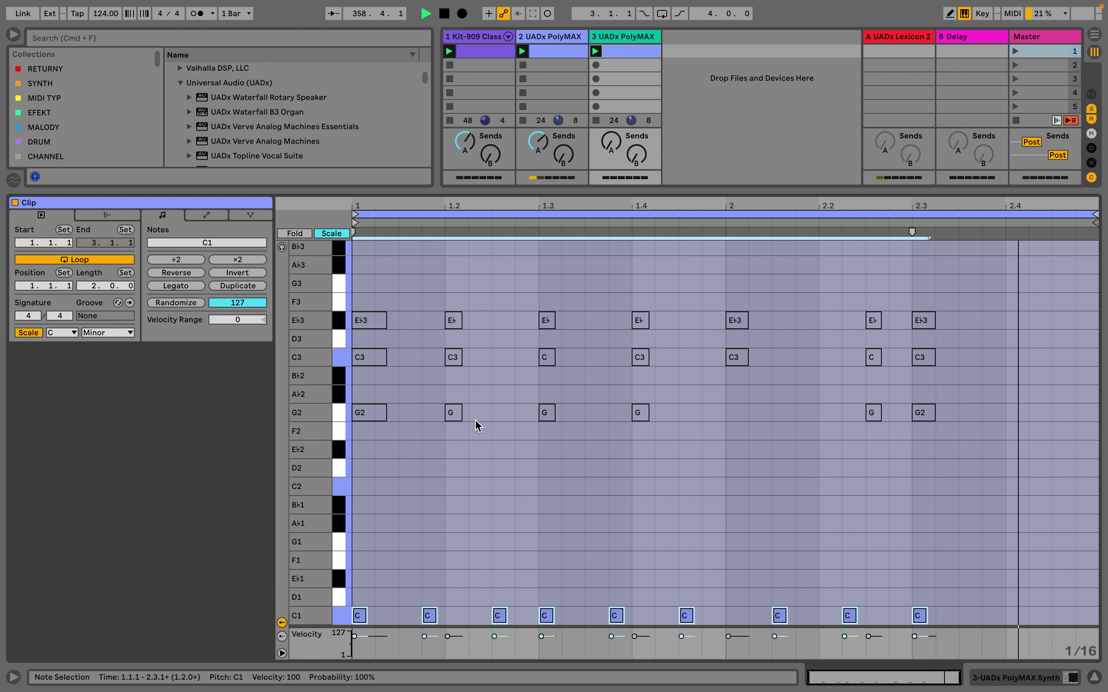
key(shift+Up)
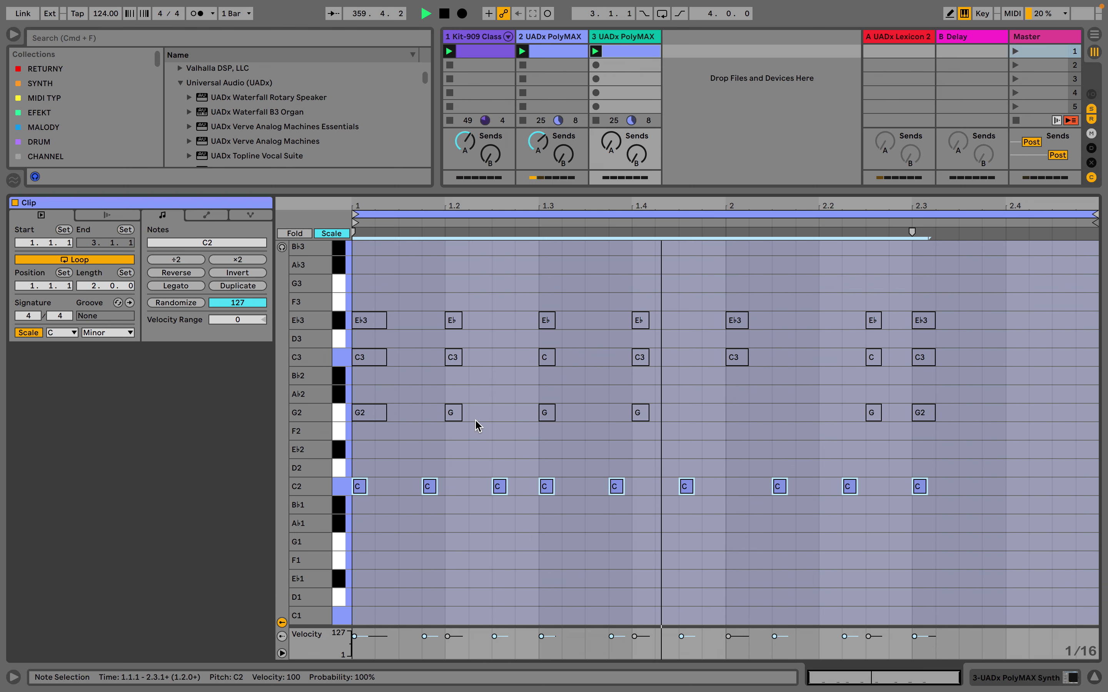
Adjust the filter cutoff of track 3's PolyMAX synth to about 53.7 Hz and set the track's volume to -1.0 dB
click(628, 37)
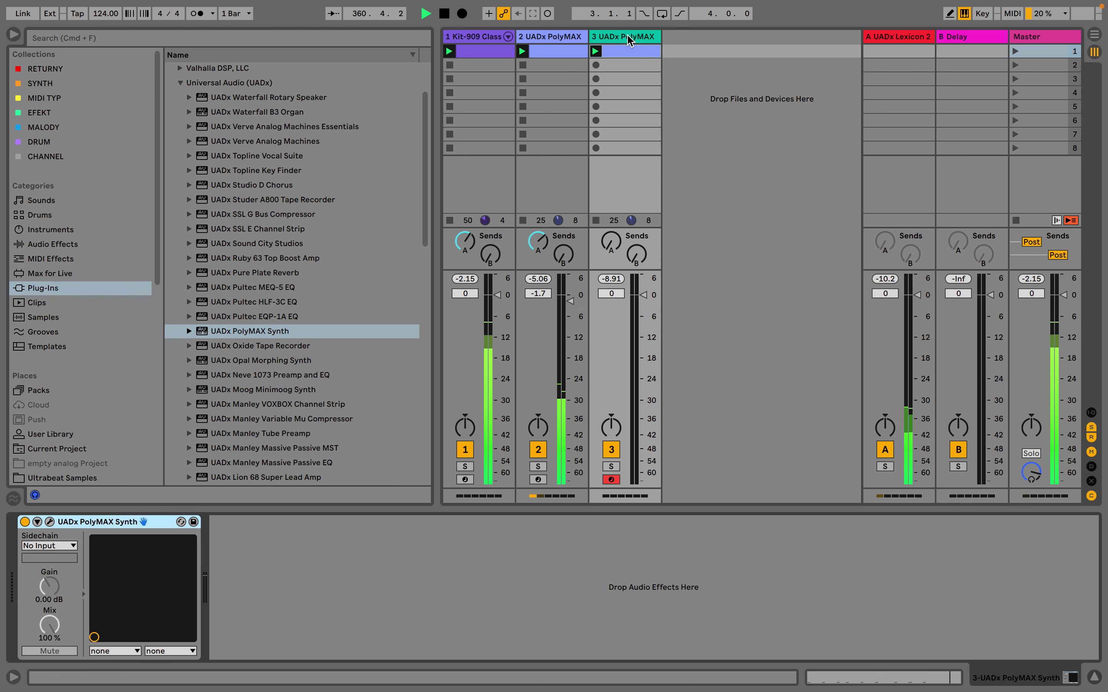
click(51, 522)
drag(530, 281, 533, 287)
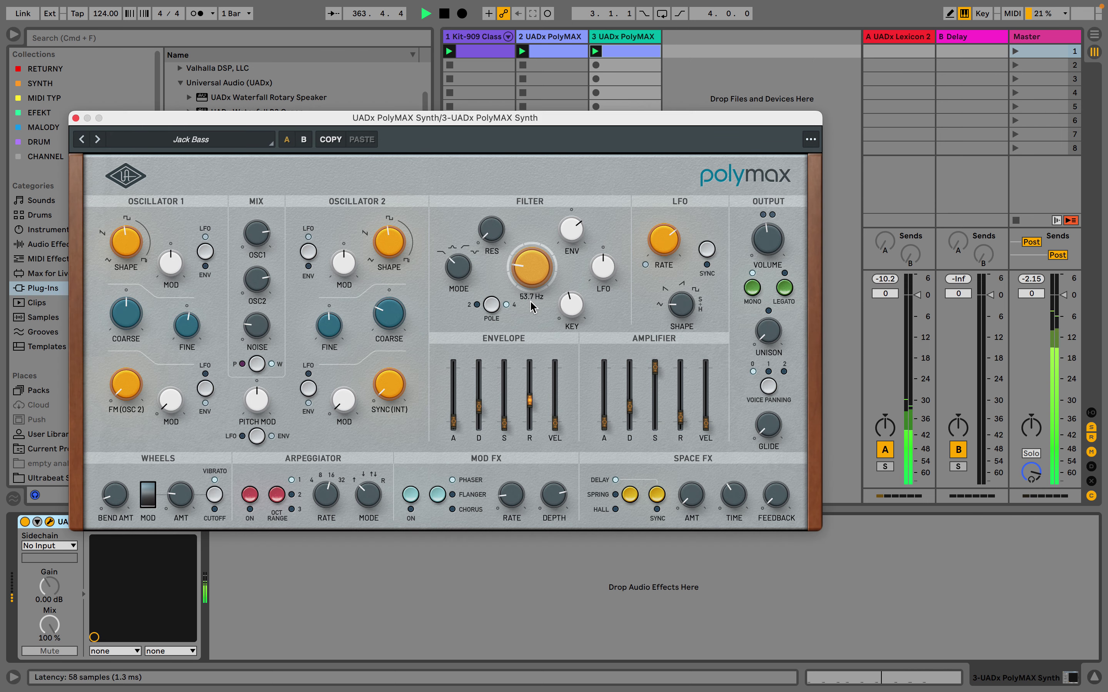
drag(529, 300, 530, 298)
click(76, 118)
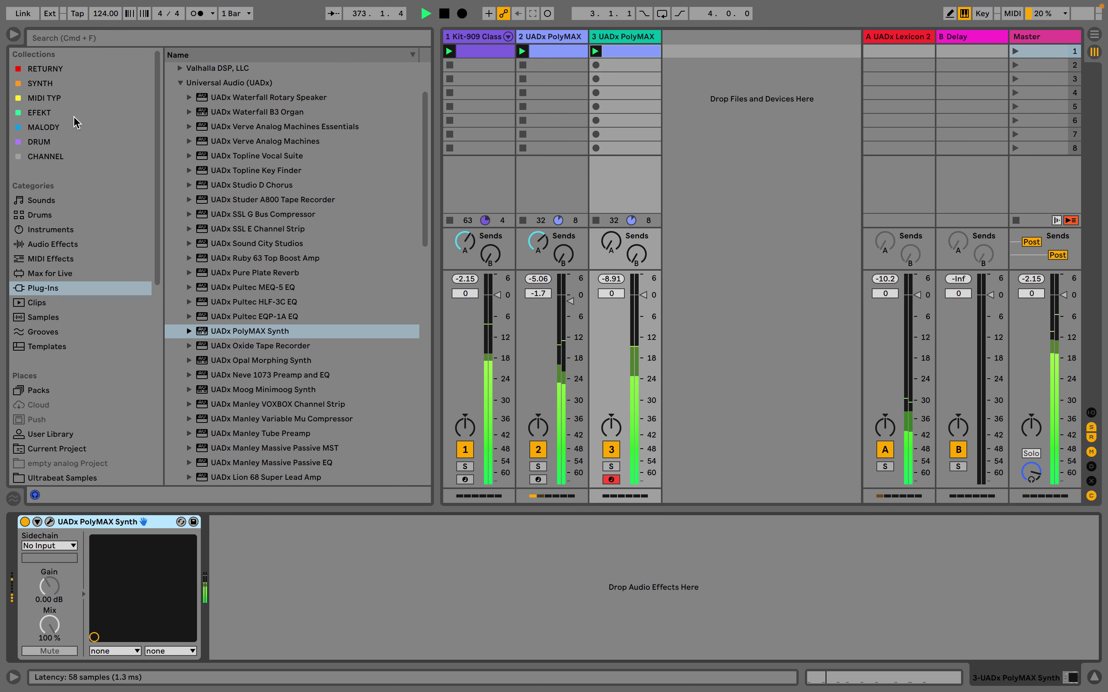
click(645, 297)
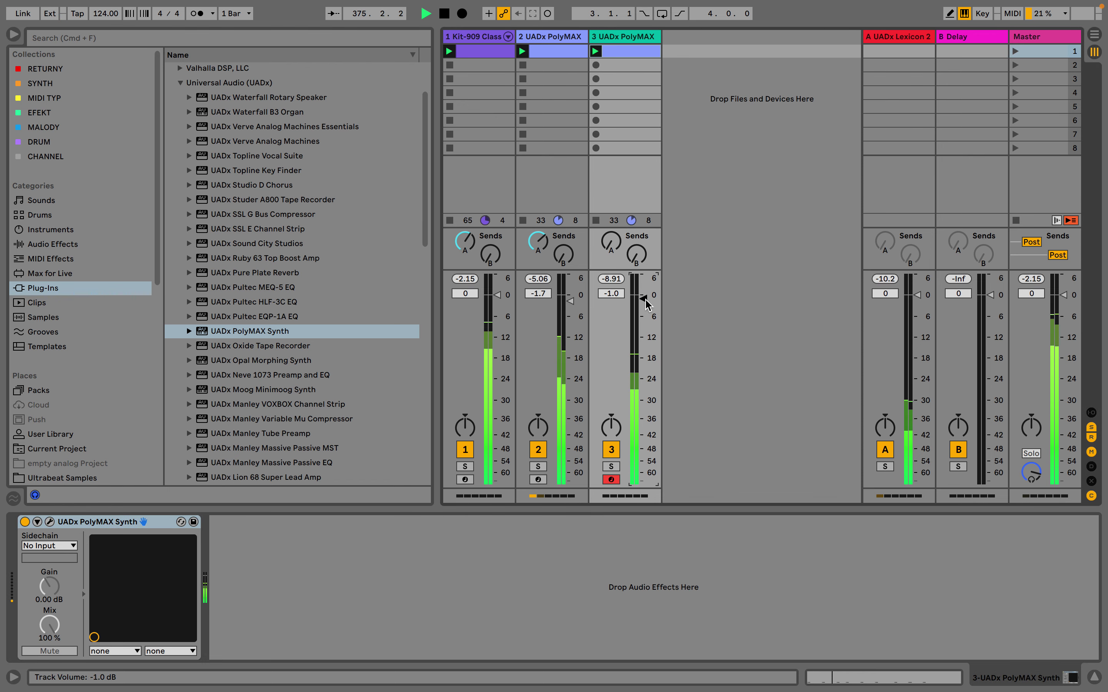
Show the 909 drum track's devices and search the sample library for "clap"
click(499, 52)
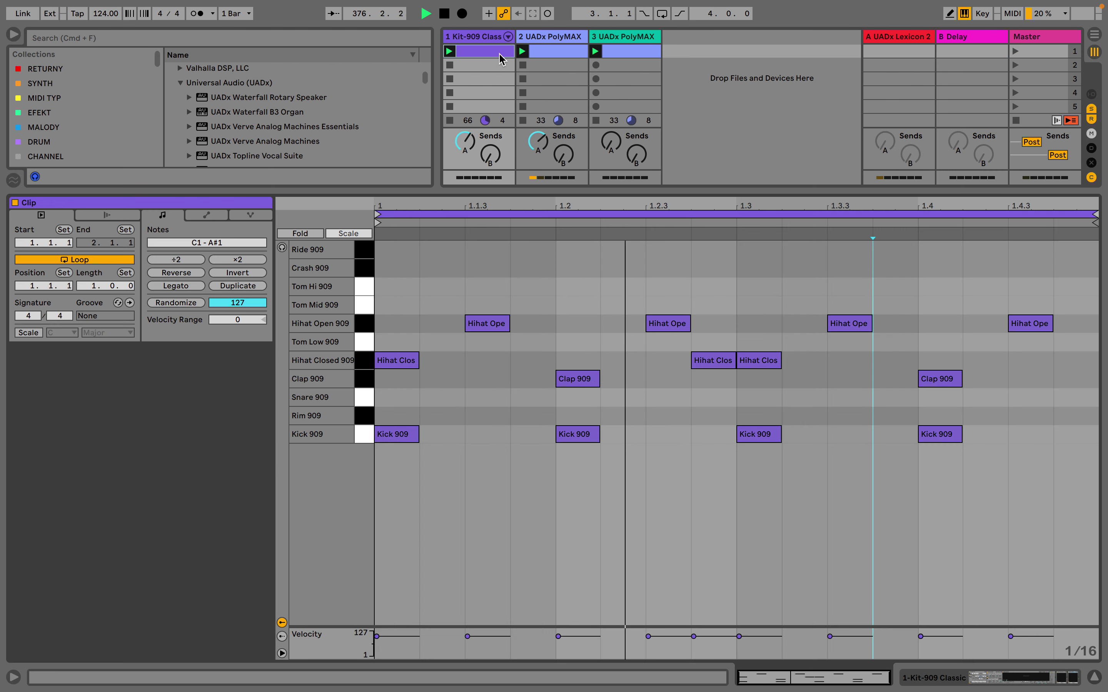
click(492, 41)
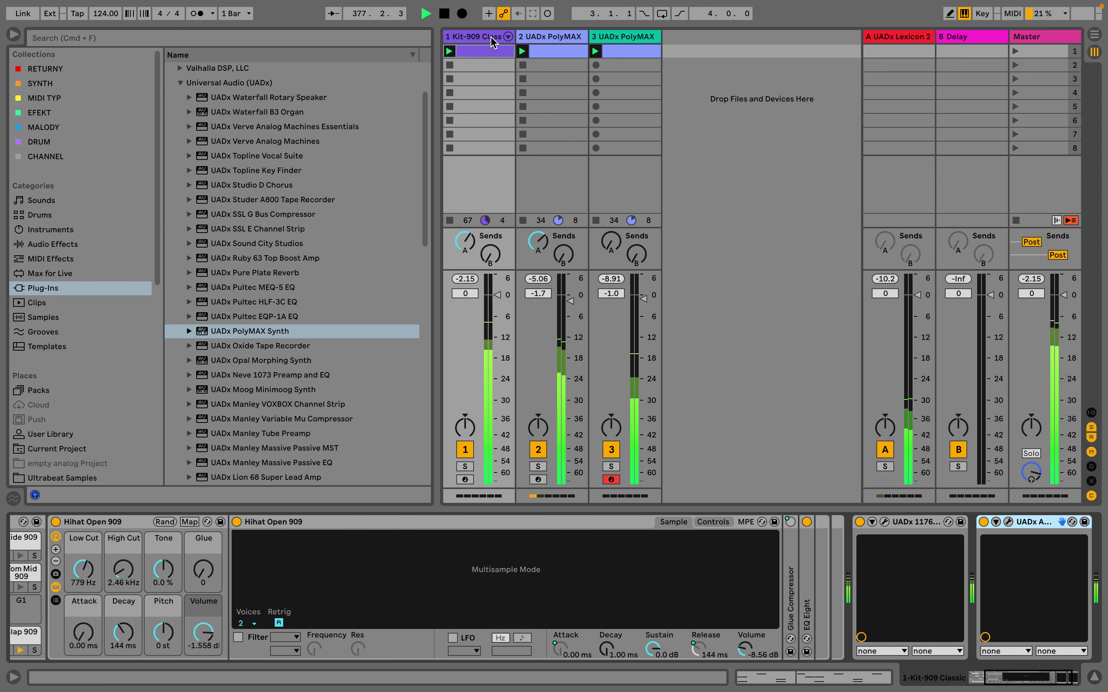
click(156, 37)
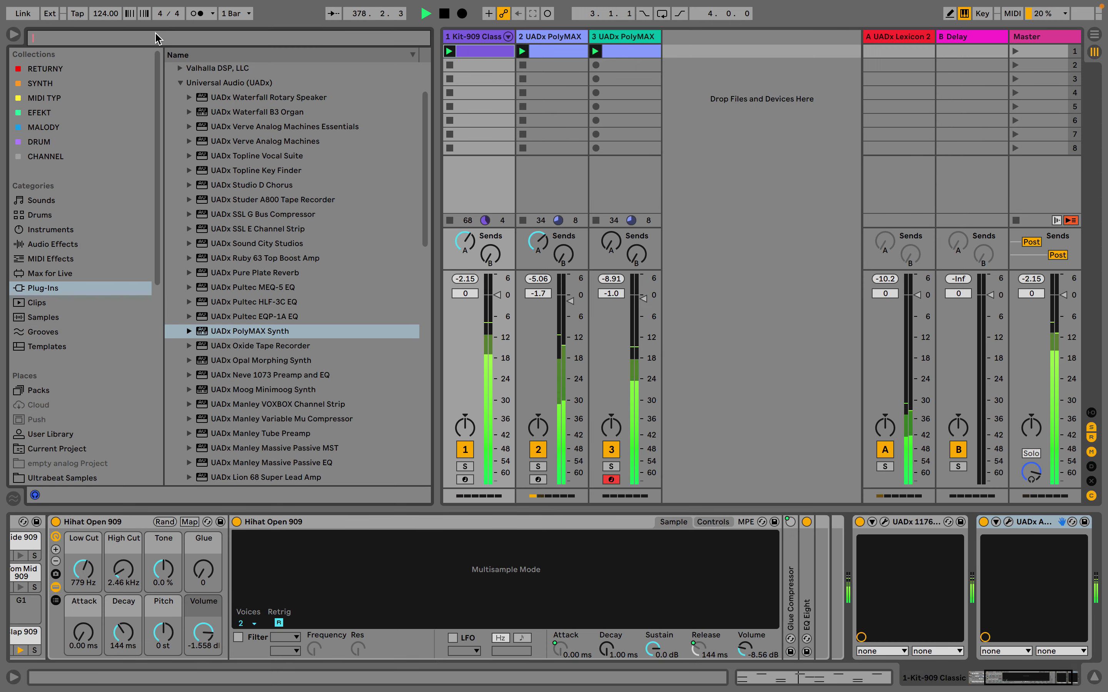
text(clap)
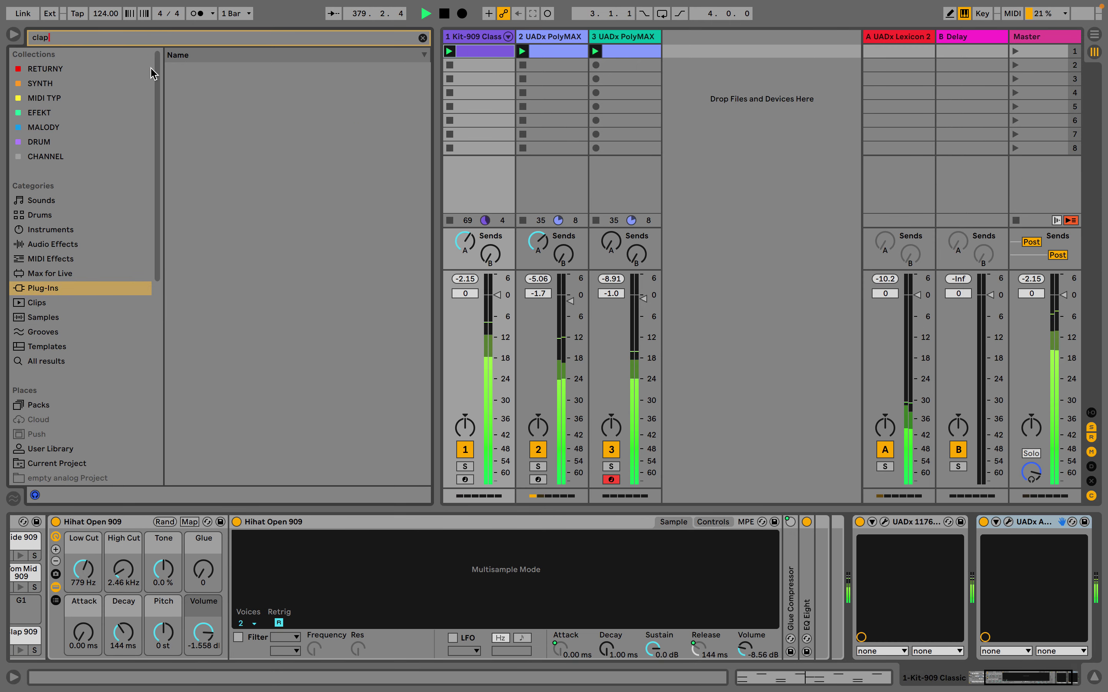
click(55, 321)
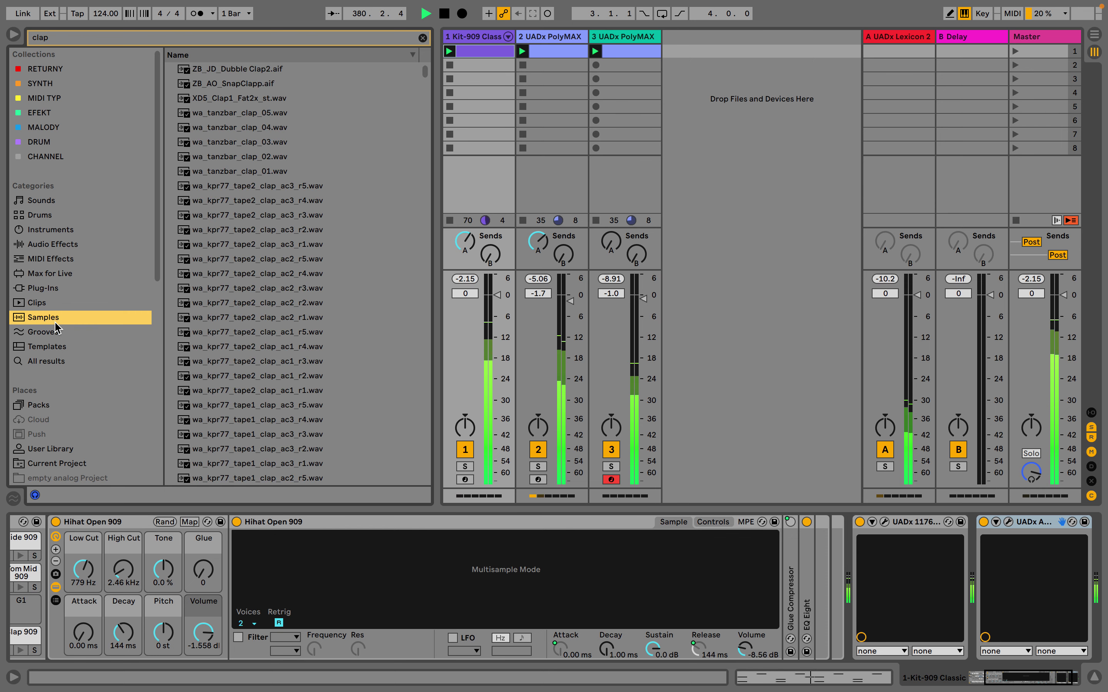
Audition the wa_kpr77 clap samples tape2_clap_ac2_r1, tape1_clap_ac3_r4 and tape2_clap_ac1_r1
click(265, 317)
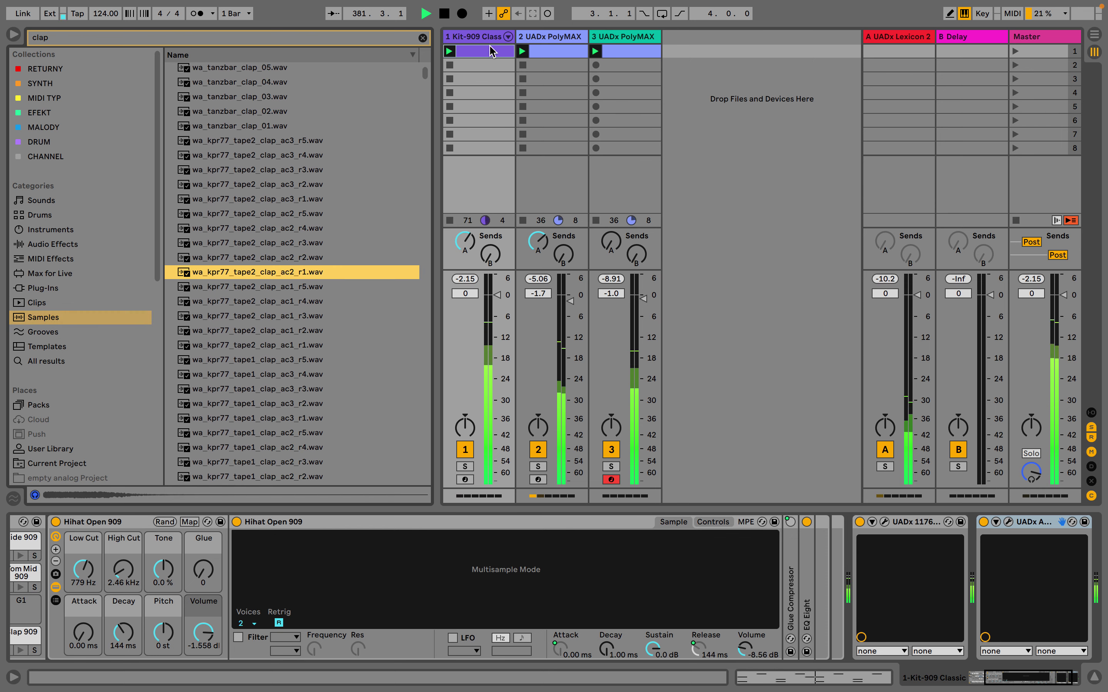
click(297, 346)
click(276, 376)
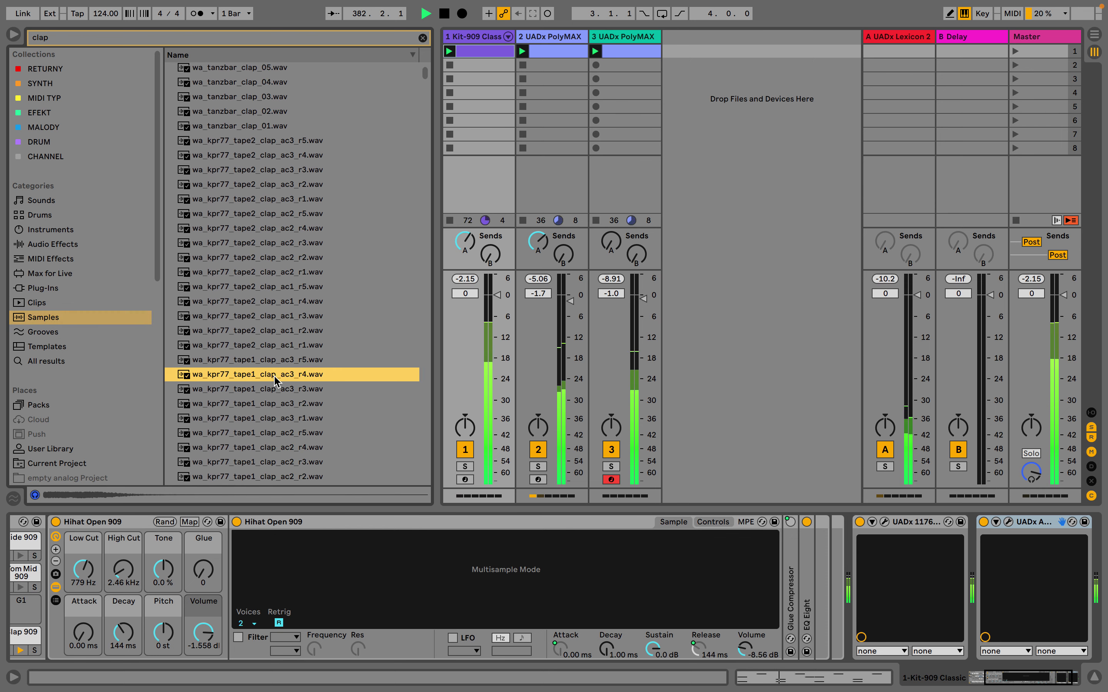
click(277, 346)
Load wa_kpr77_tape2_clap_ac1_r1.wav onto the empty F4 pad of the Kit-909 Classic drum rack
click(488, 38)
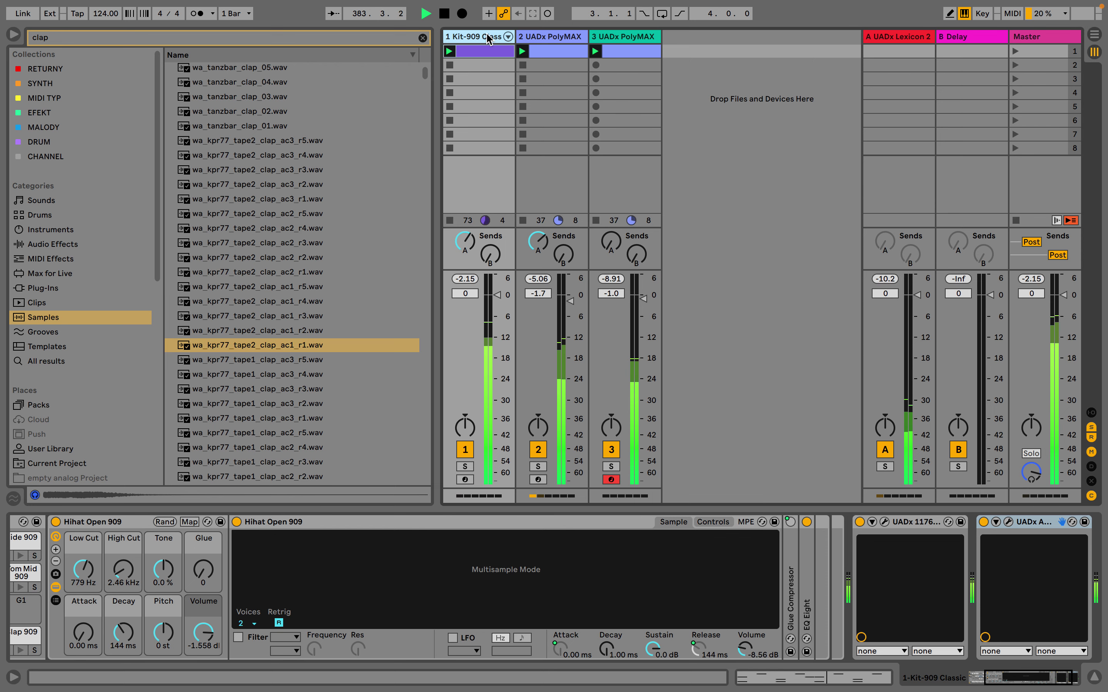
scroll(203, 622, left, 5)
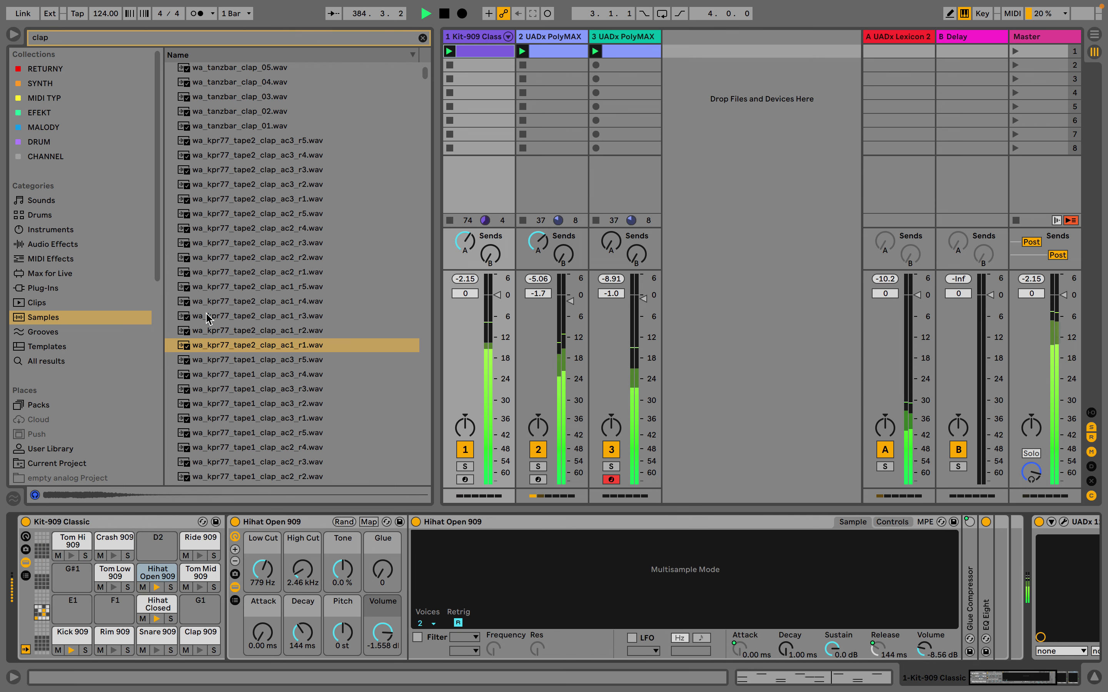
click(42, 589)
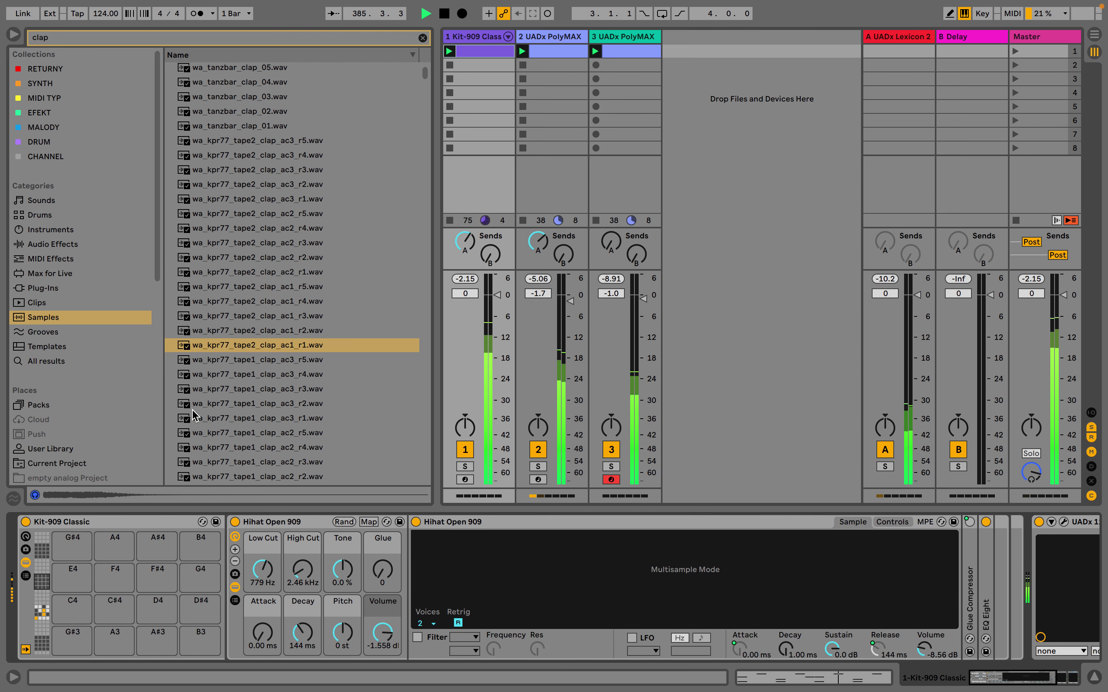
drag(238, 351, 123, 572)
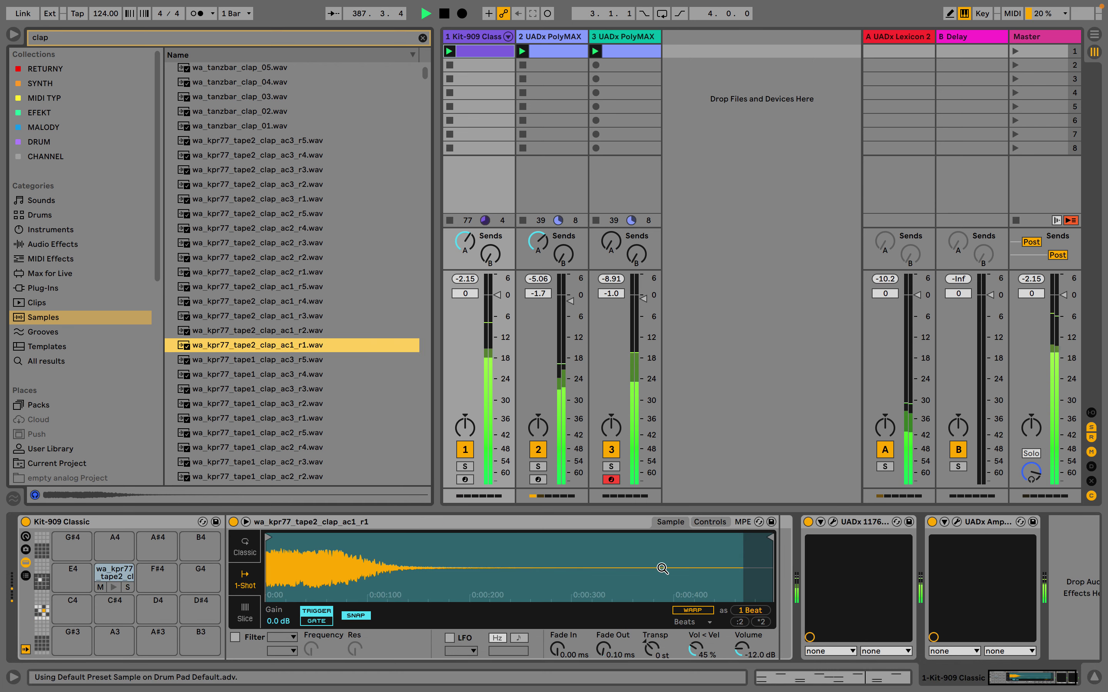
Shorten the clap sample's end to about 0.117 s and set its fade-out to 52.3 ms
drag(771, 537, 376, 539)
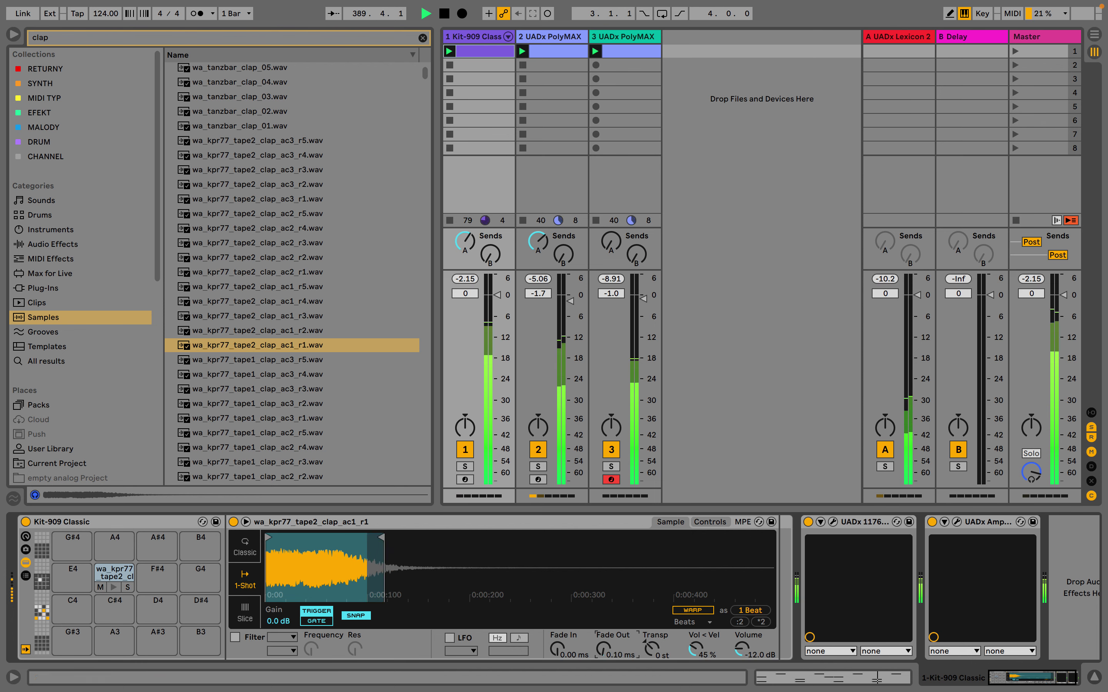
drag(603, 649, 604, 615)
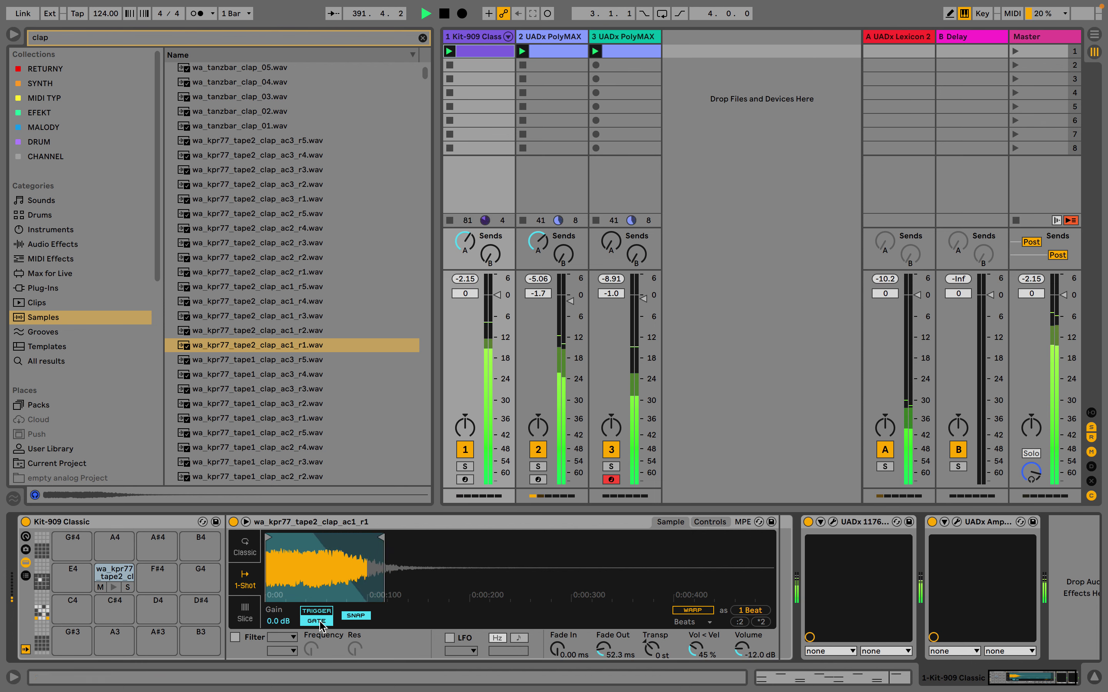
In the 909 drum clip, draw F4 clap sample notes at 1.2.4 and 1.3.2 and duplicate the loop to two bars
double_click(504, 53)
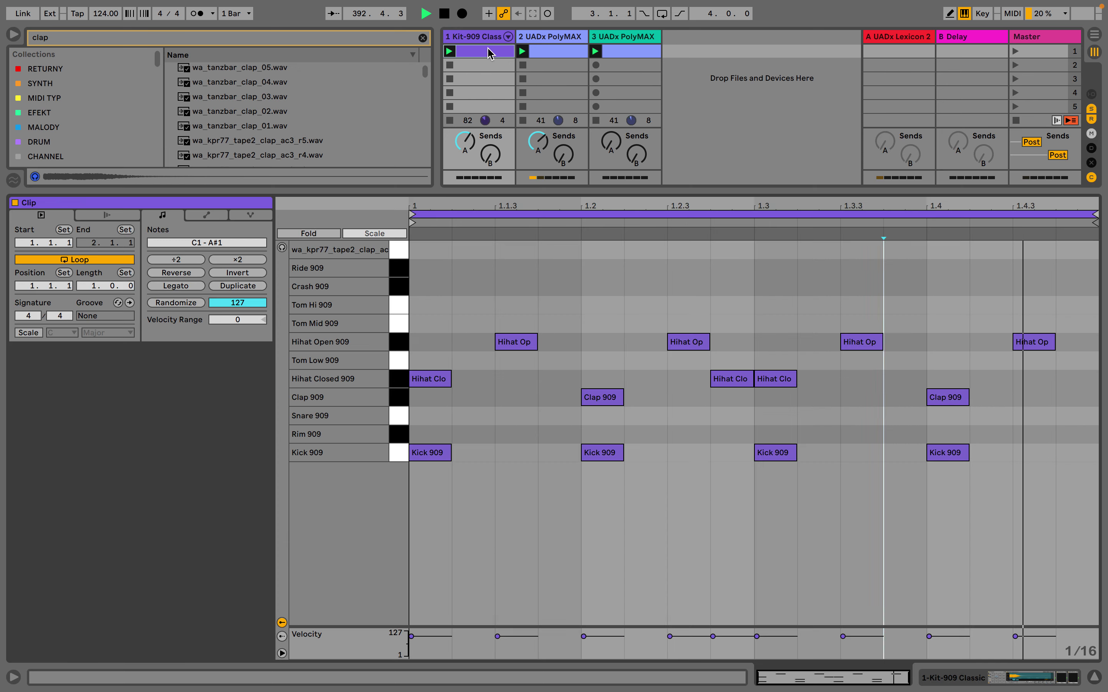
key(b)
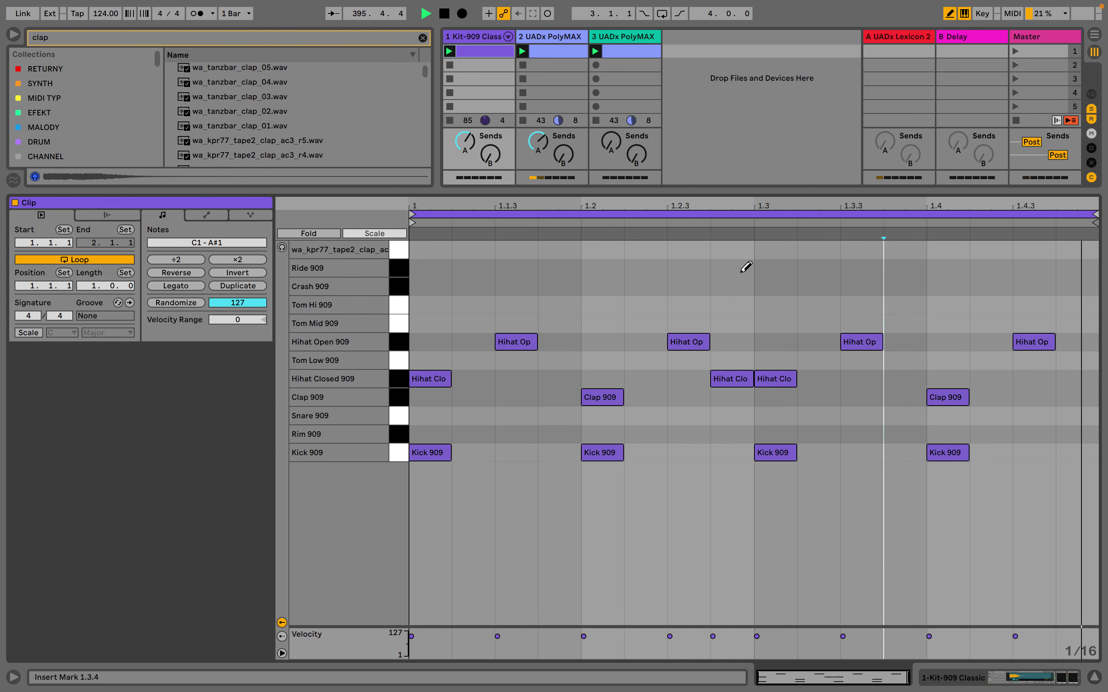
click(733, 249)
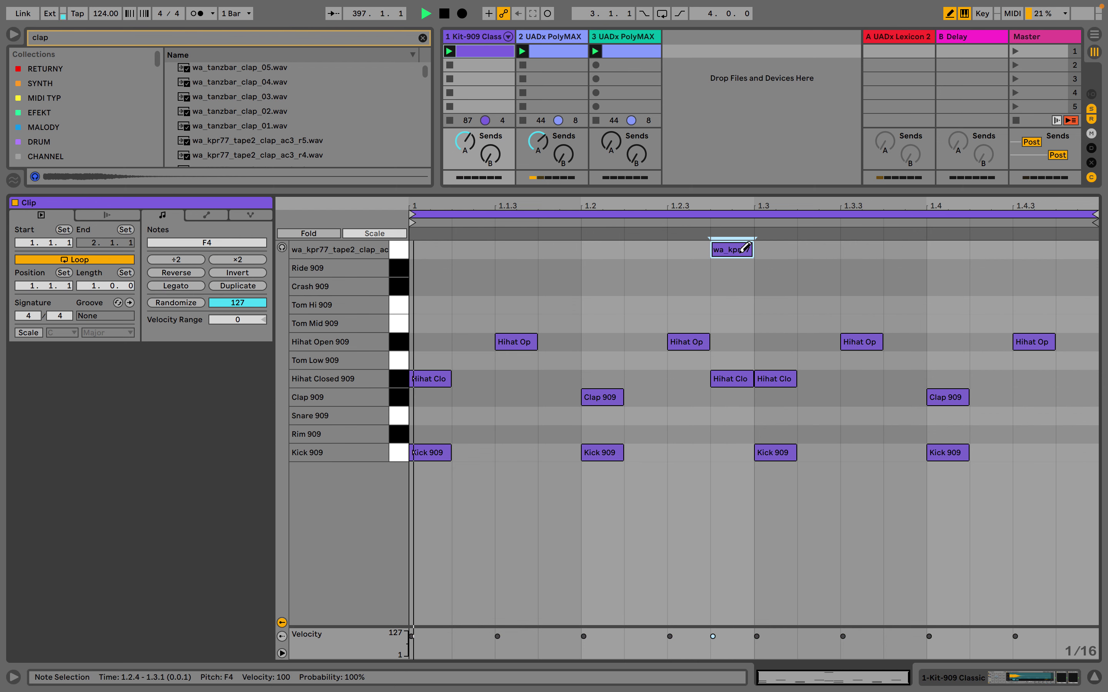
click(817, 250)
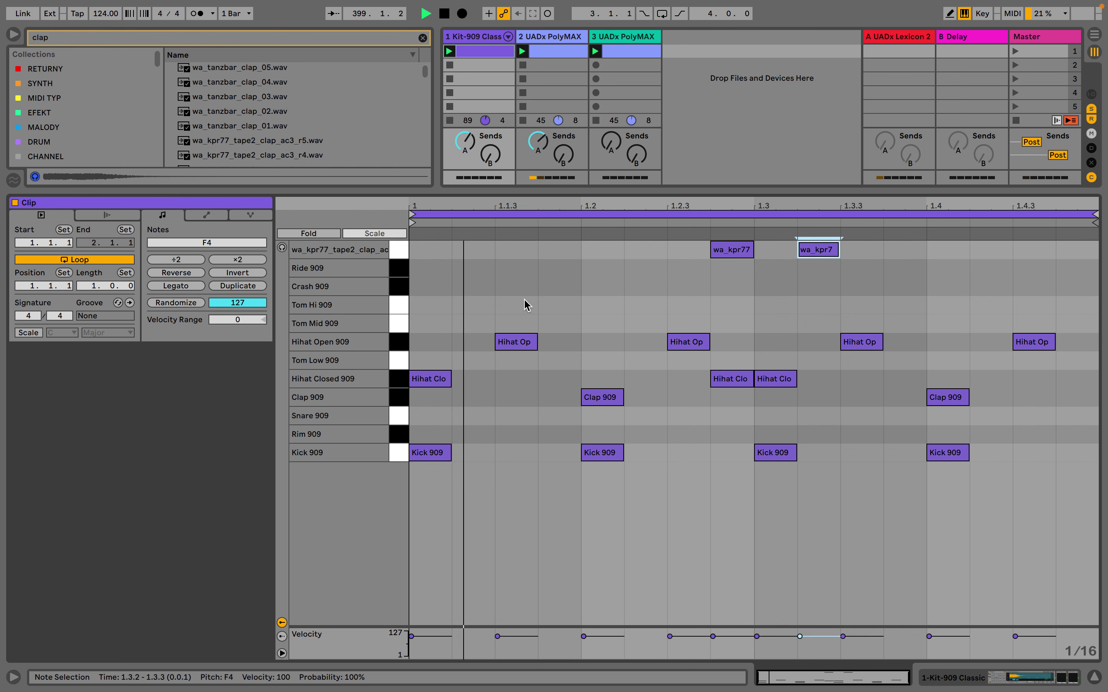
click(237, 285)
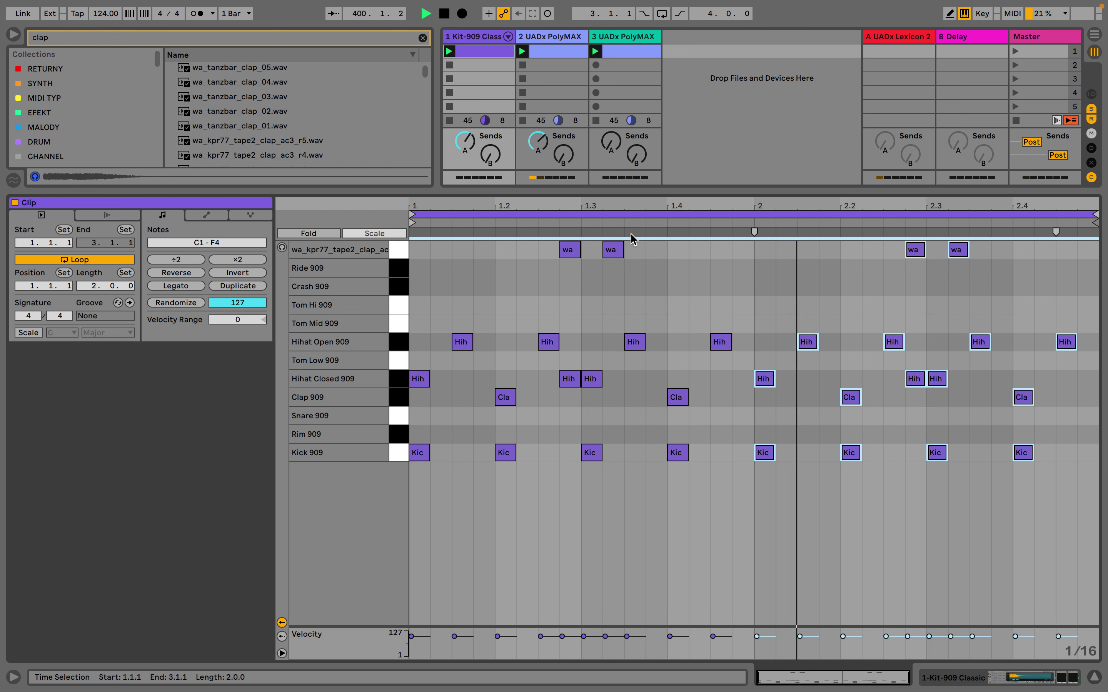
Delete the second bar's clap sample note at 2.2.4
click(568, 253)
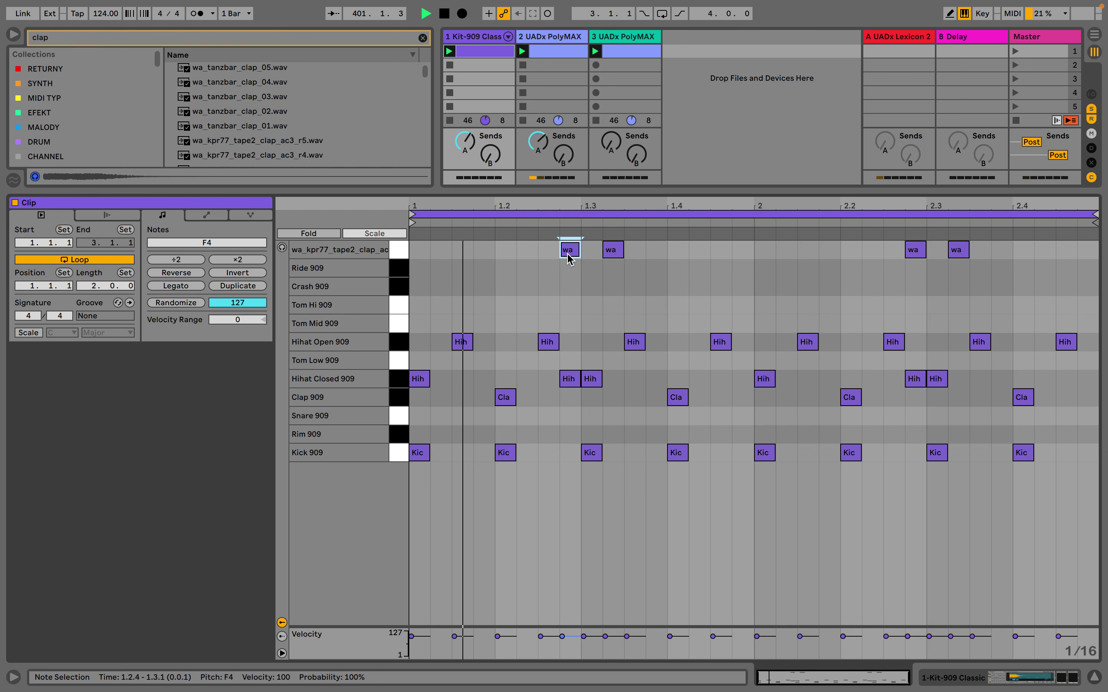
click(920, 254)
key(Delete)
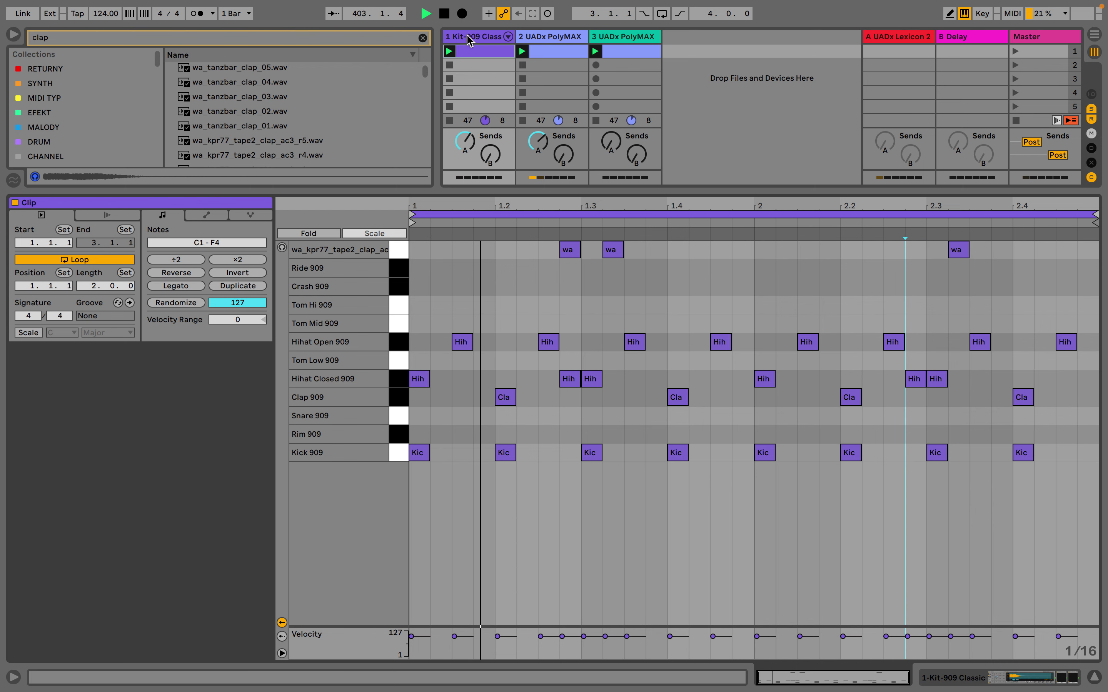
Shorten the remaining F4 clap sample notes and shift them slightly late, off the grid
drag(991, 249, 550, 255)
drag(573, 205, 553, 247)
drag(715, 250, 696, 255)
Enable the clap sample's filter as a 12 dB band-pass with its frequency at about 1.17 kHz
click(496, 43)
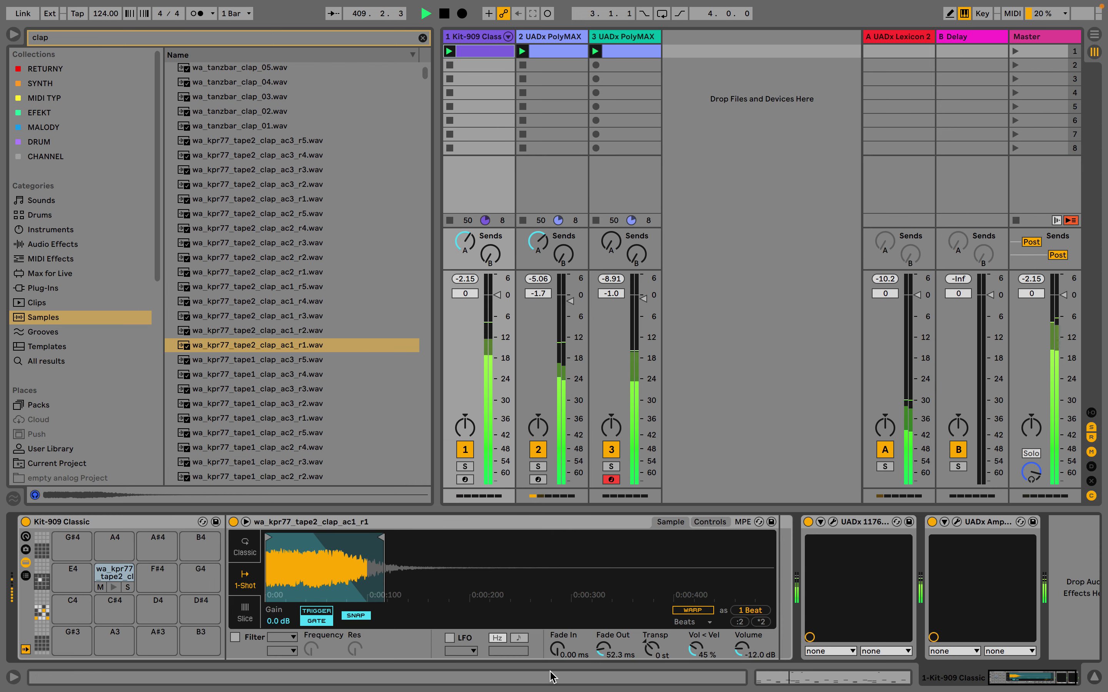
click(237, 637)
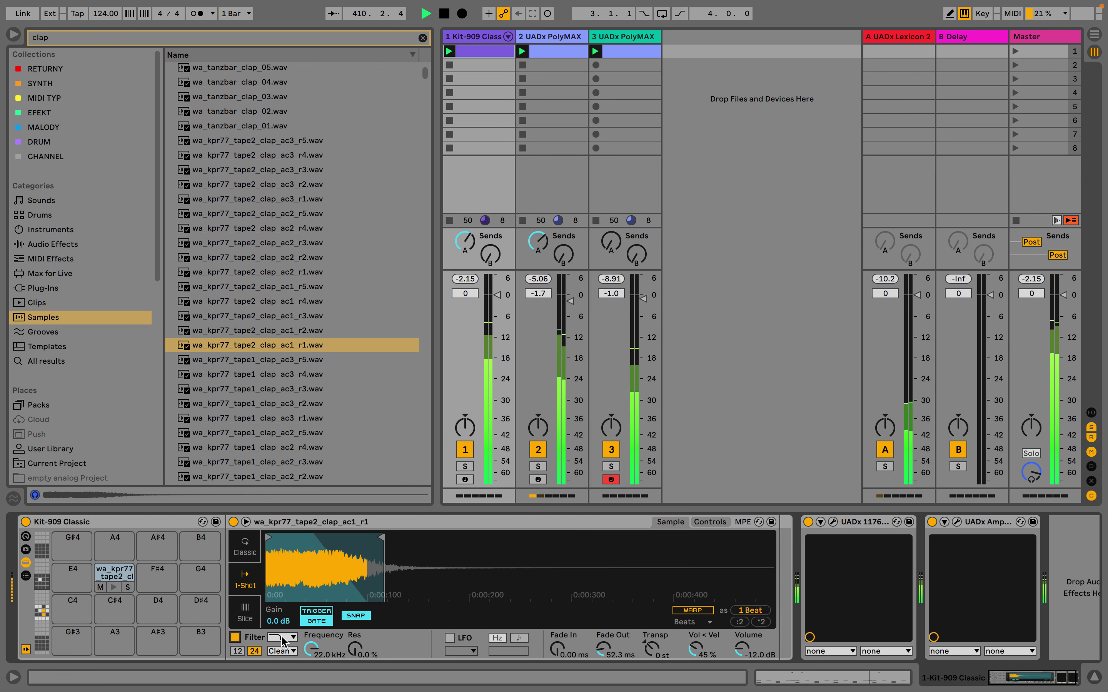
click(280, 637)
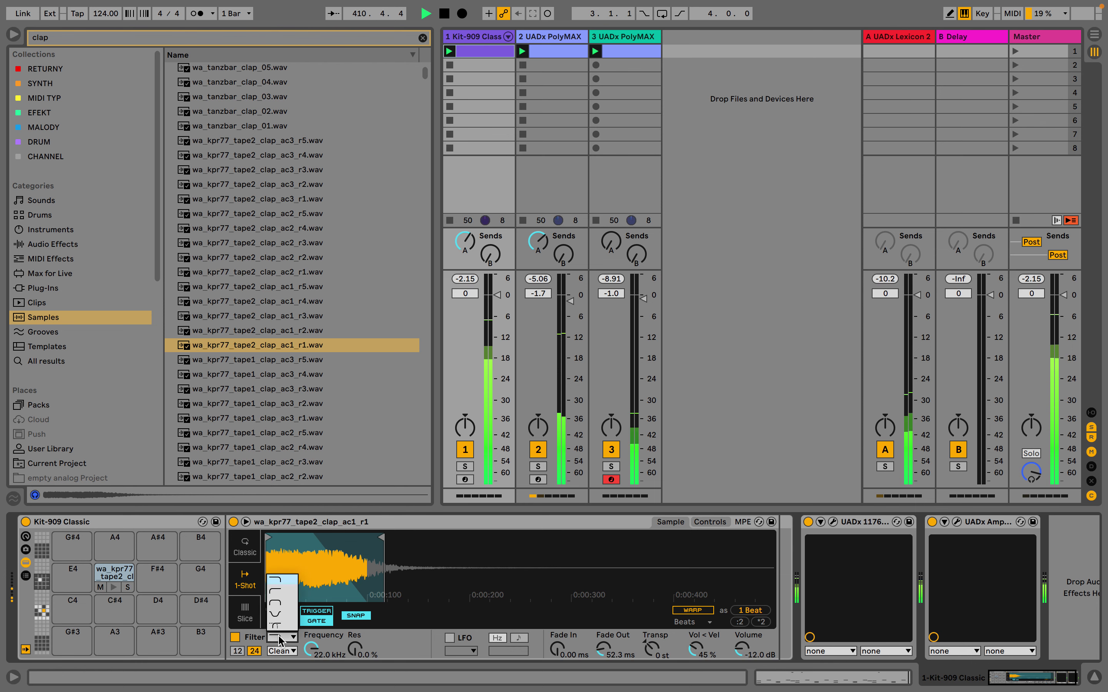
click(282, 601)
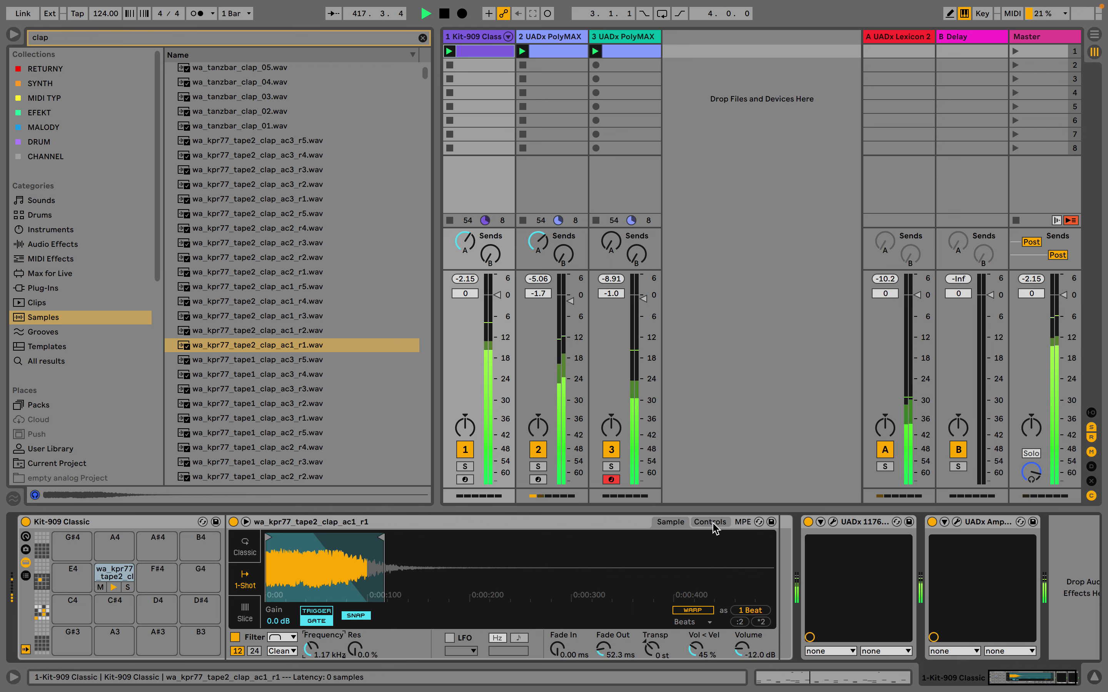
click(67, 247)
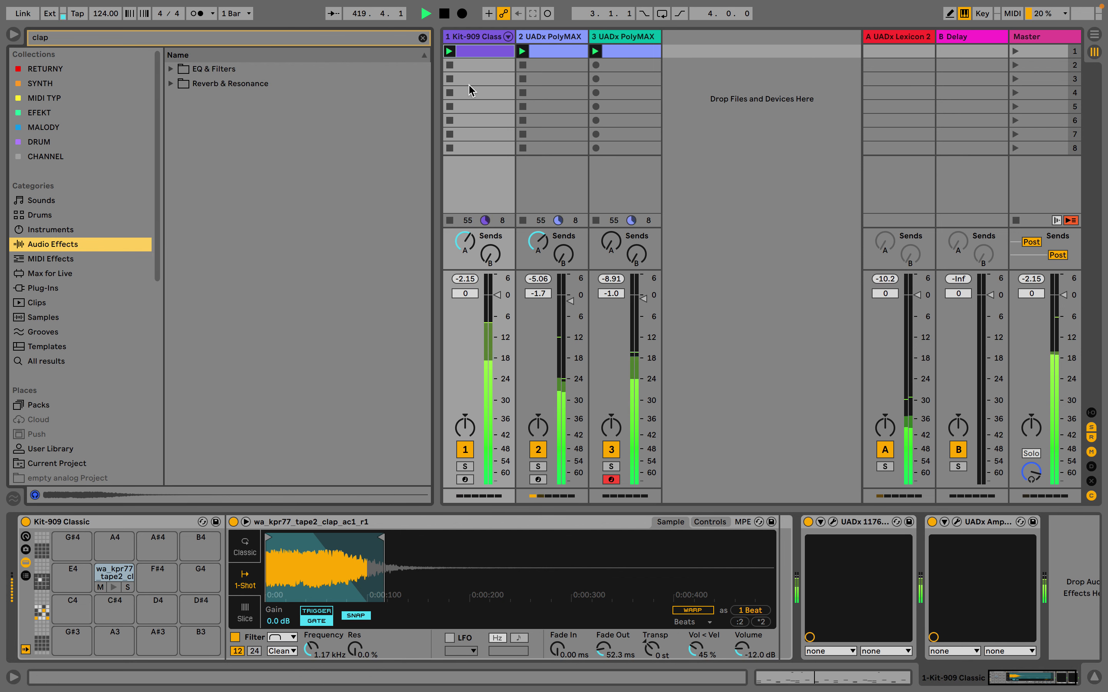
Shorten the clap sample's end to about 0.08 s, with fade-in at 35.9 ms and fade-out at 64.0 ms
drag(380, 536, 338, 543)
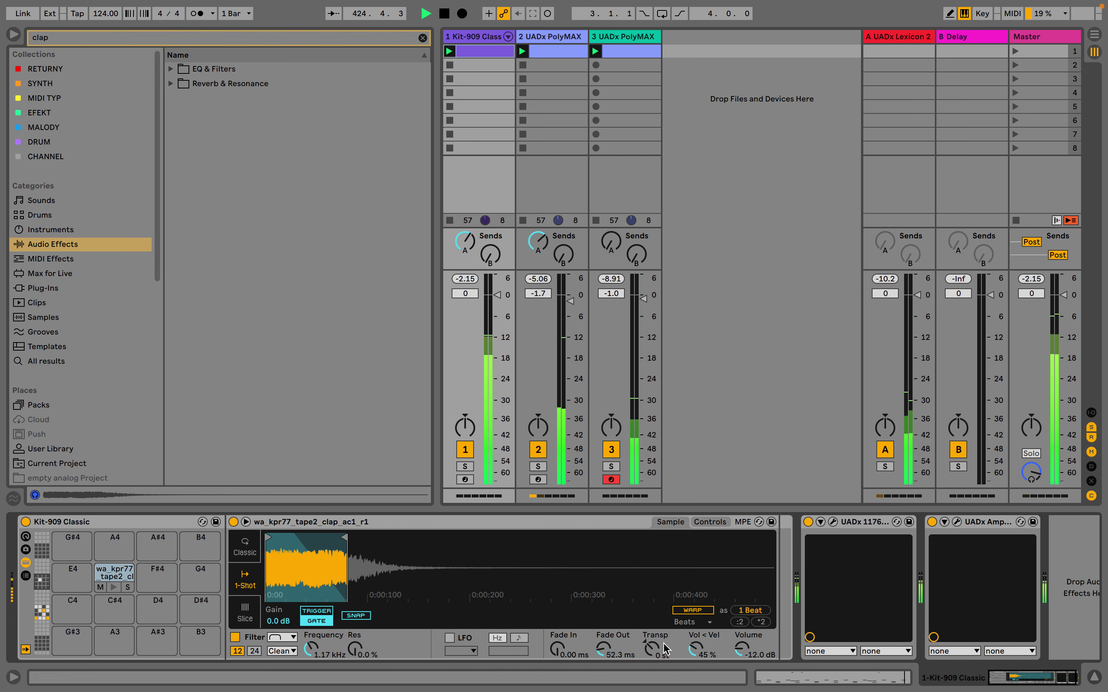
drag(602, 656, 601, 649)
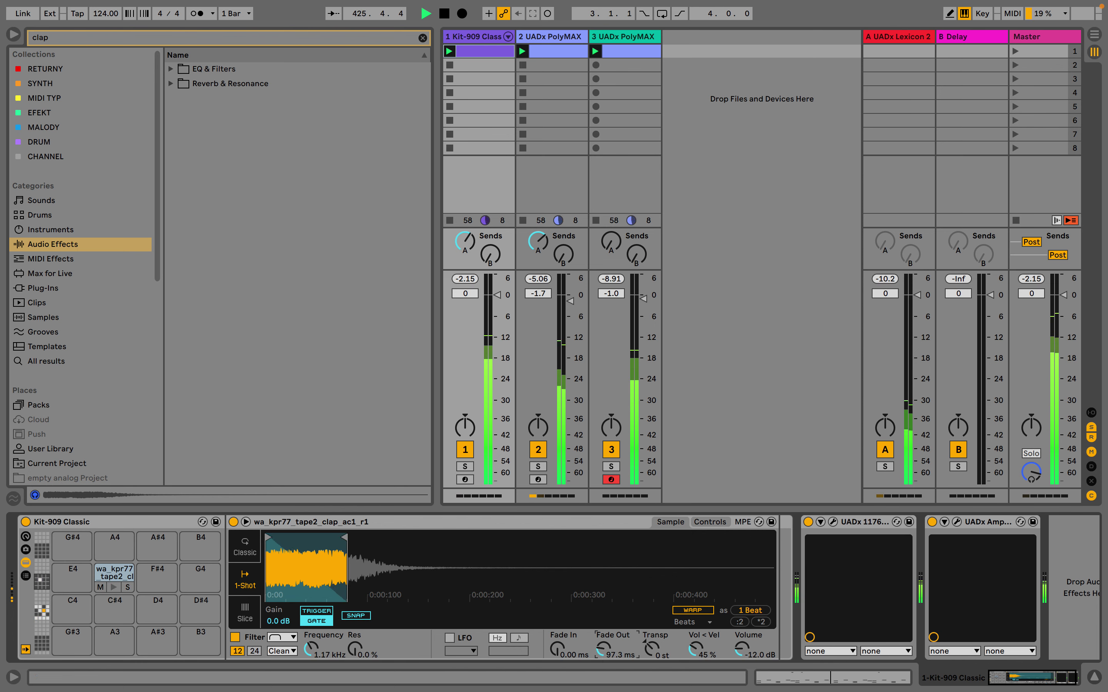
drag(557, 649, 557, 644)
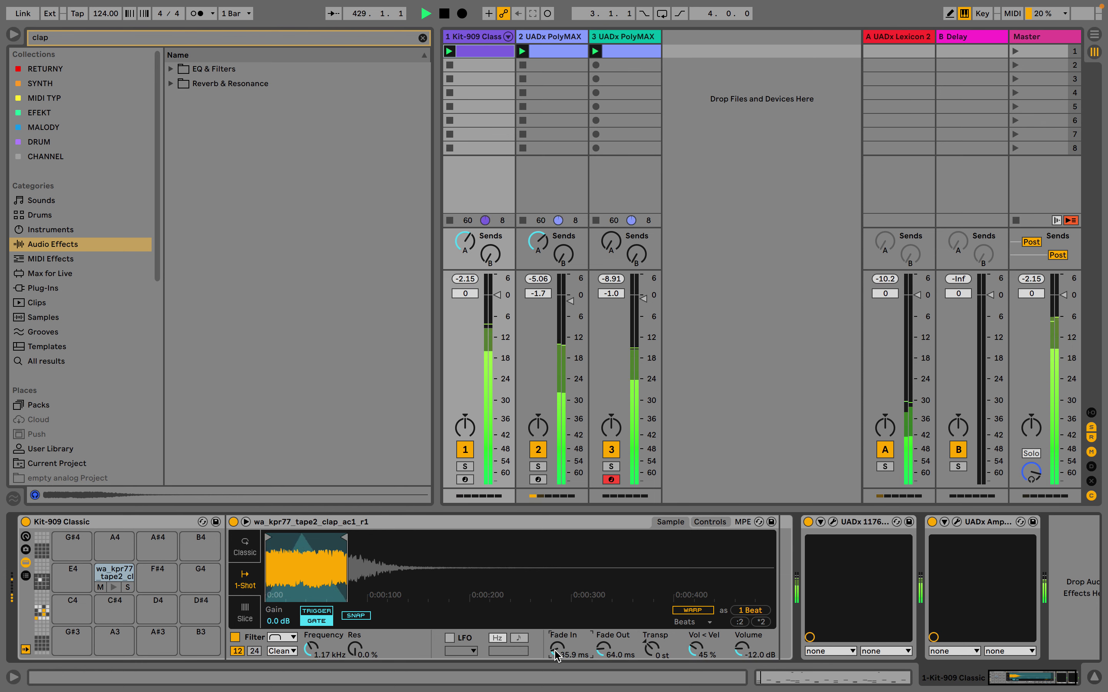
Transpose the clap sample +2 st and set its filter to a 24 dB slope, 2.11 kHz and 21% resonance
click(710, 522)
click(699, 612)
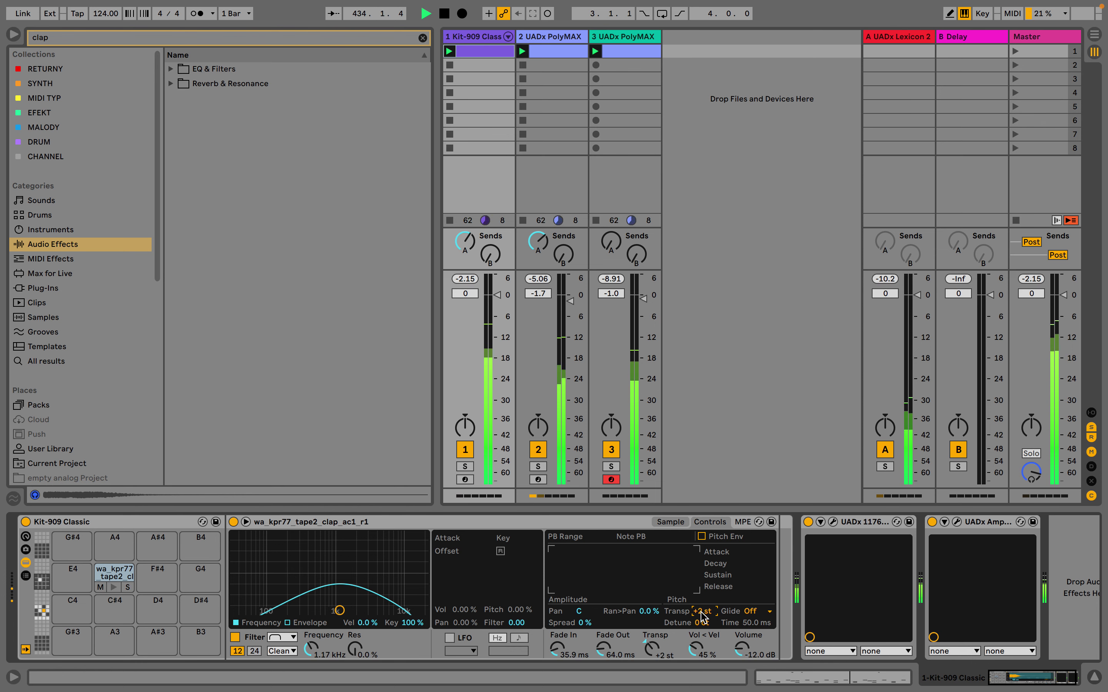
click(254, 650)
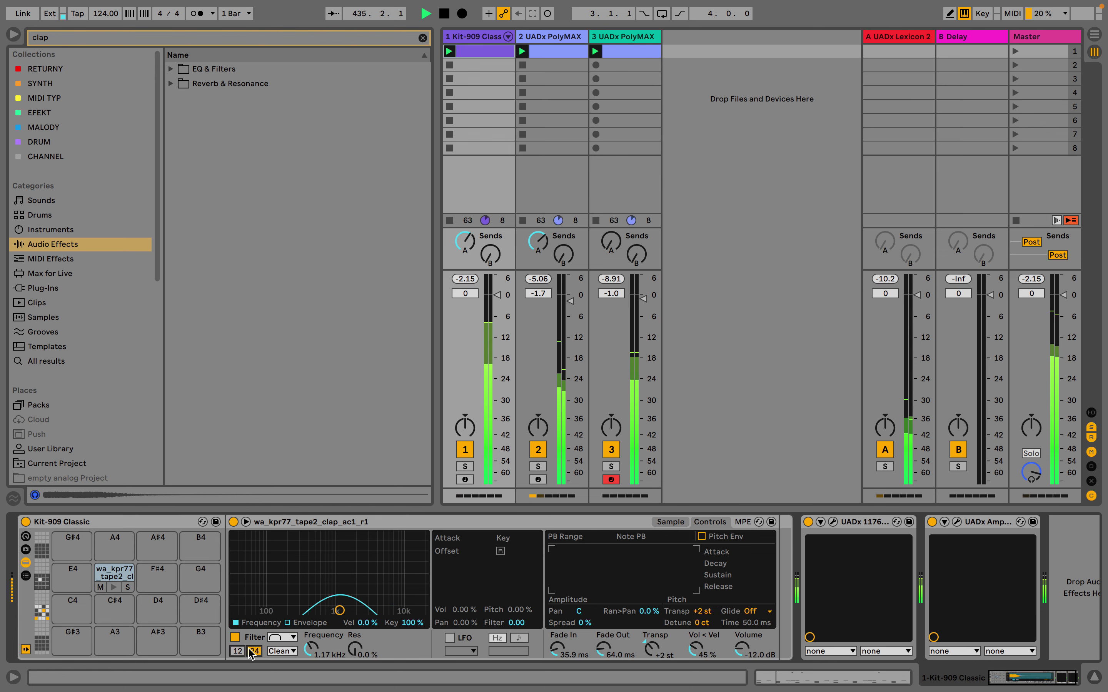
mouse_move(340, 611)
mouse_down()
mouse_move(327, 591)
mouse_move(337, 585)
mouse_move(357, 598)
mouse_up()
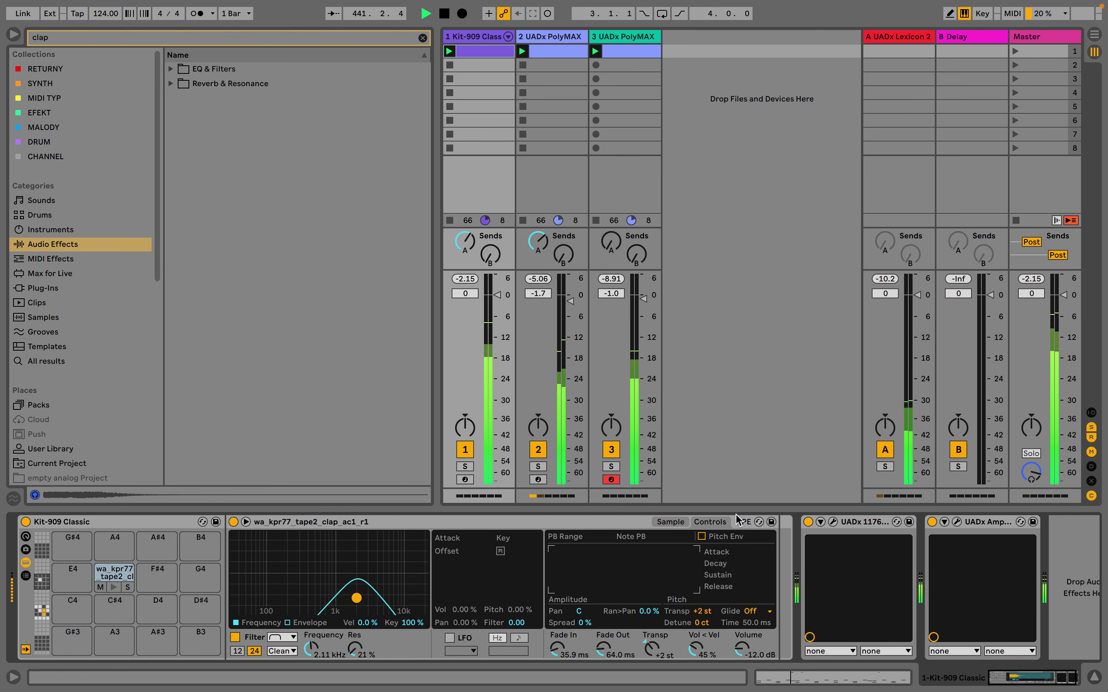
Extend the clap sample's end to about 0.104 s and set its volume to -15.4 dB and gain to about -3.5 dB
click(670, 522)
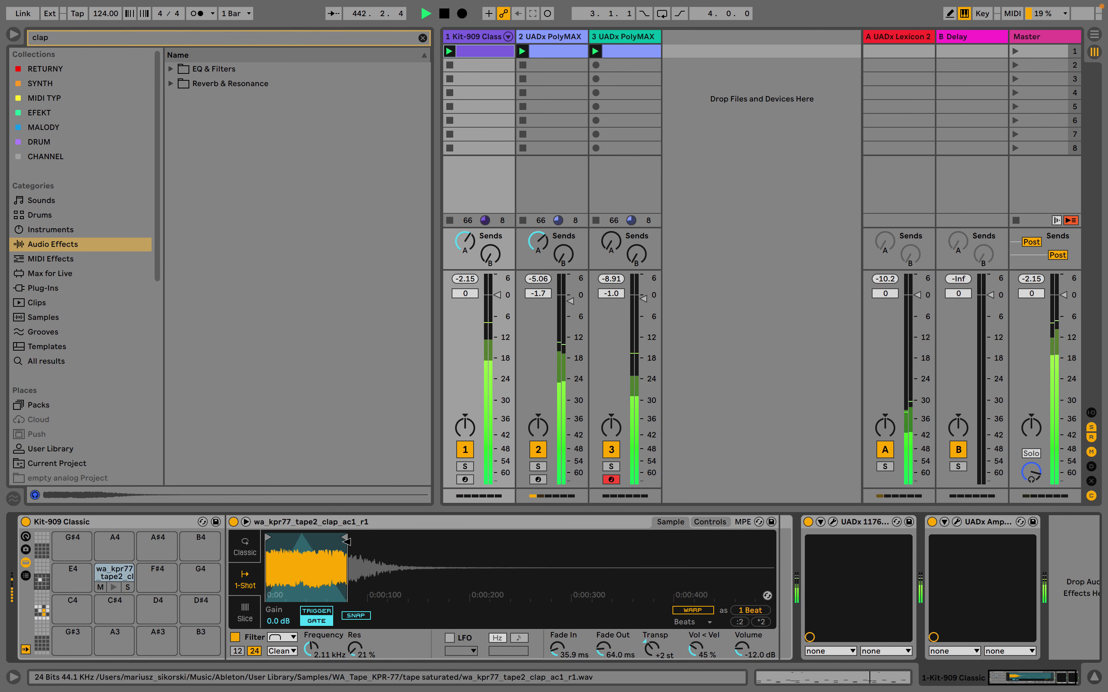
mouse_move(342, 536)
mouse_down()
mouse_move(387, 537)
mouse_move(369, 537)
mouse_up()
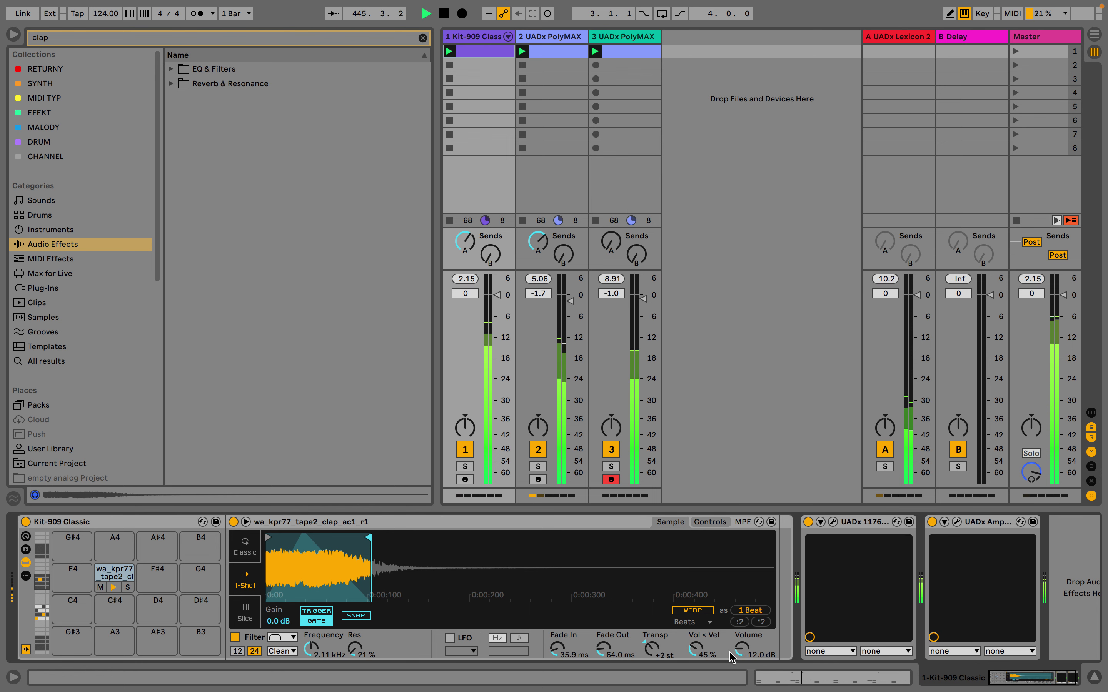
drag(744, 648, 744, 653)
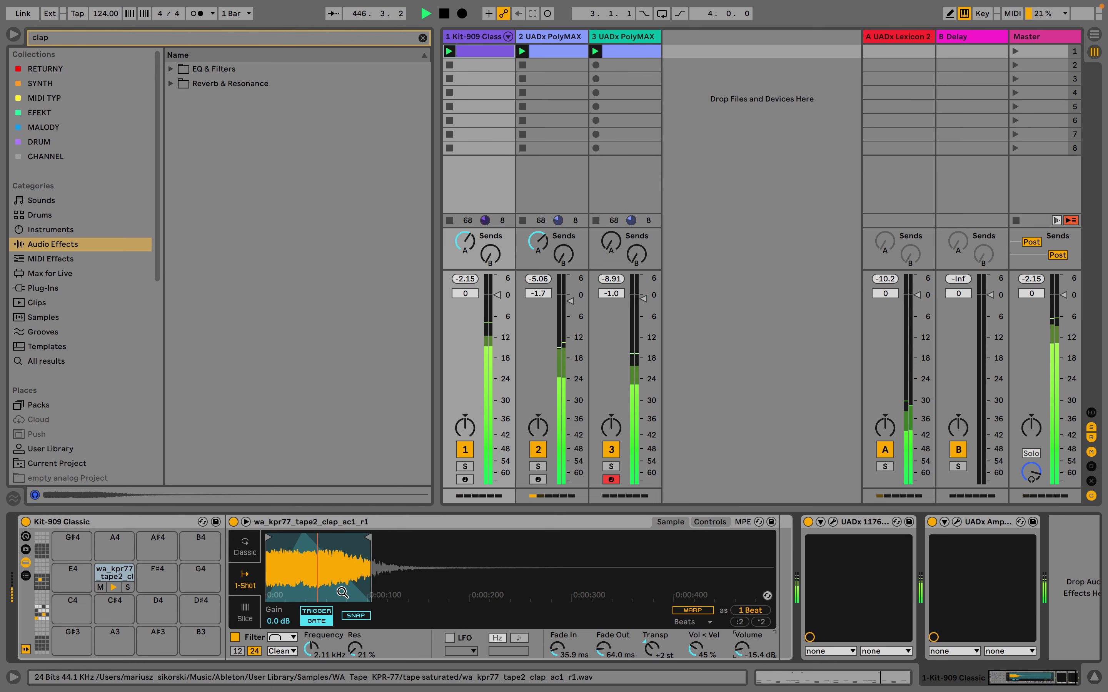
mouse_move(279, 621)
mouse_down()
mouse_move(279, 630)
mouse_move(279, 617)
mouse_up()
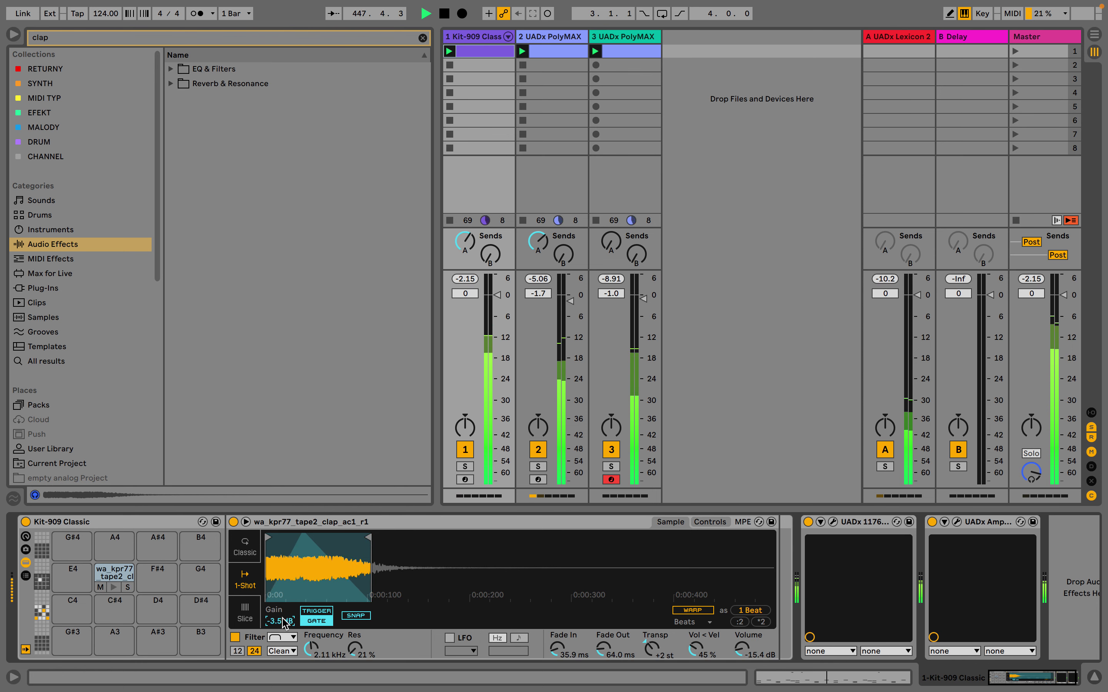
Try the first bar's clap sample notes on the Rim 909 lane of the drum clip
double_click(488, 54)
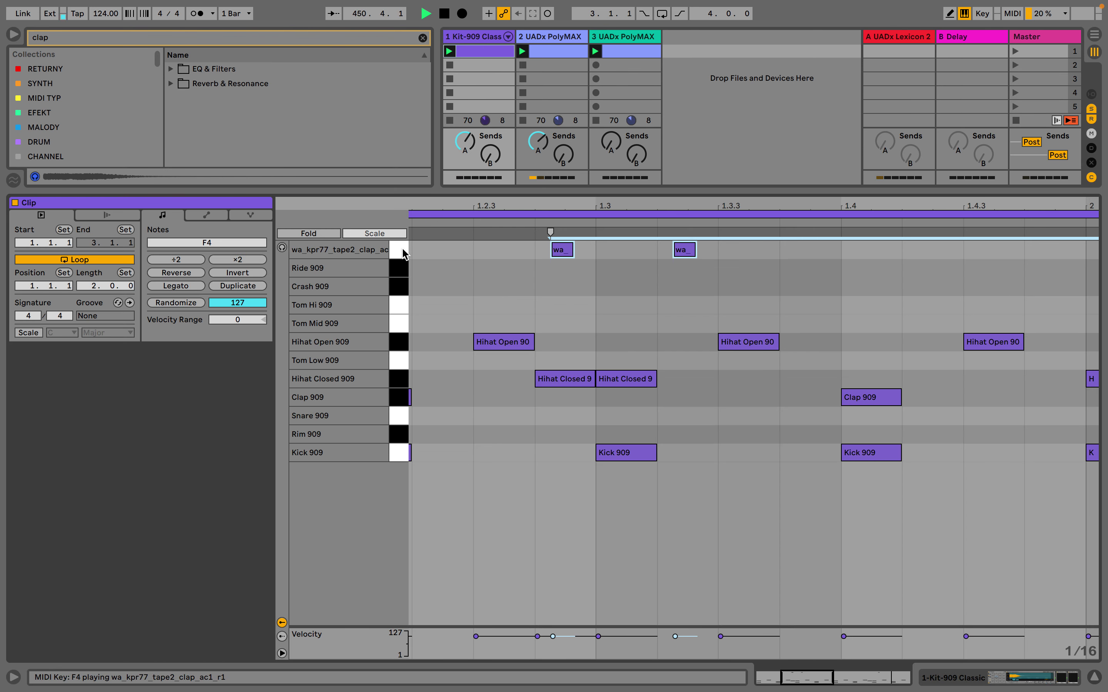
key(Down)
key(Down)
key(Down)
key(Down)
key(Down)
key(Down)
key(Down)
key(Down)
key(Down)
key(Down)
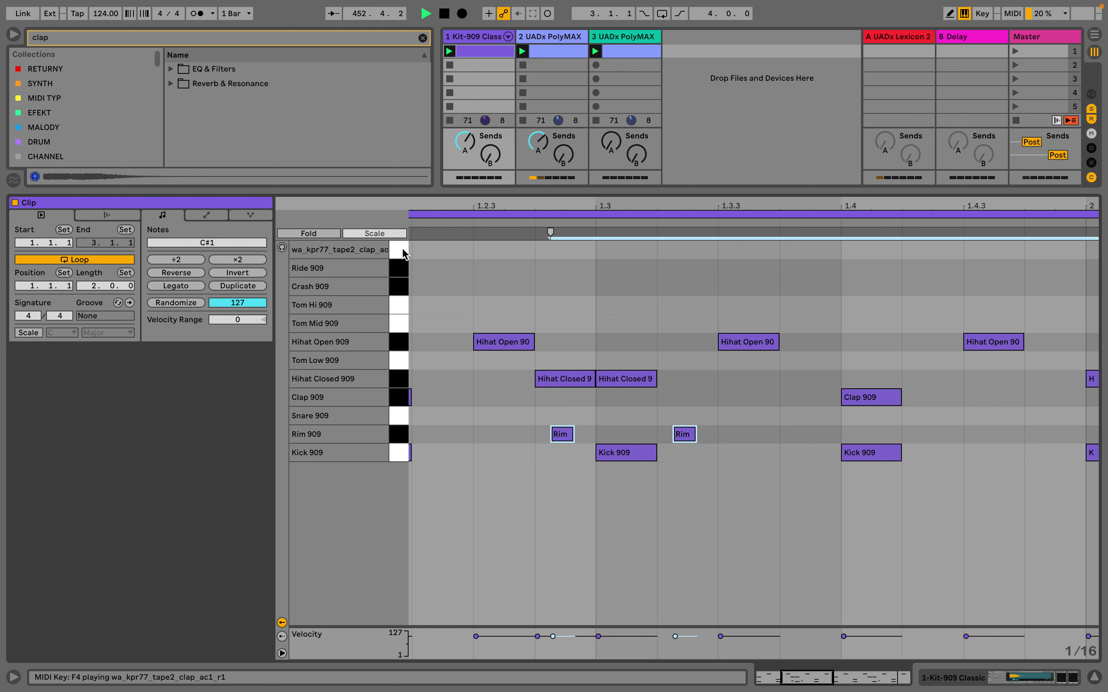
Move the notes from the Rim 909 lane back up to the F4 clap sample lane
key(Up)
key(Up)
key(Up)
key(Up)
key(Up)
key(Up)
key(Up)
key(Up)
key(Up)
key(Up)
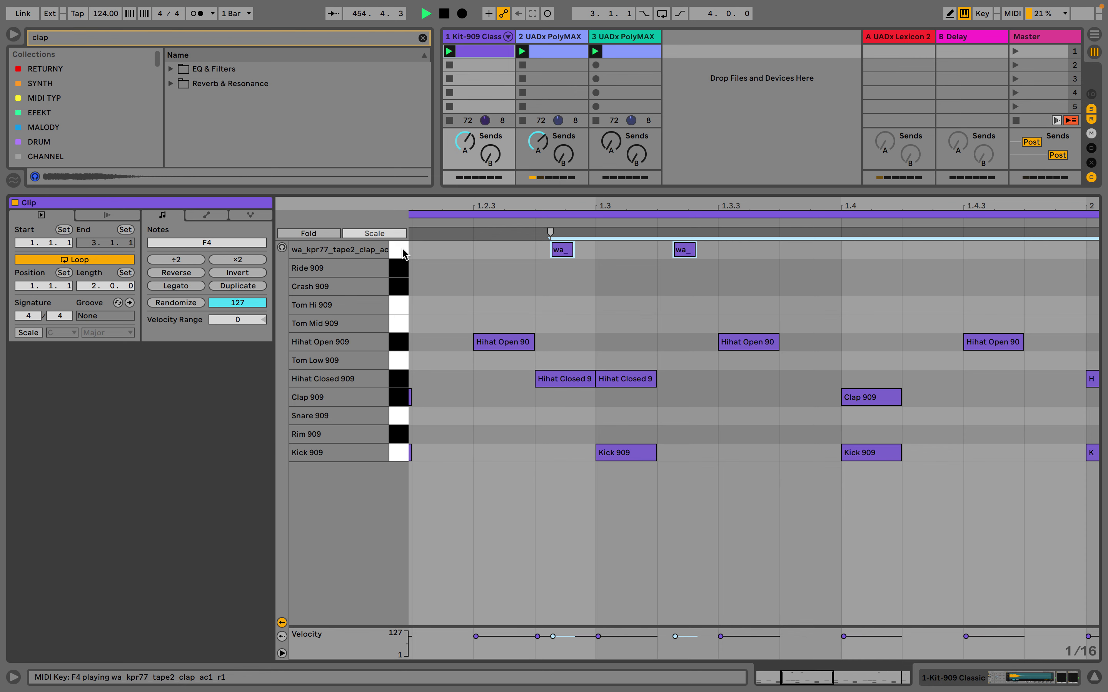
Quantize the F4 clap sample notes near 1.3.2 and 2.3.2 to the grid
drag(645, 204, 594, 205)
click(623, 249)
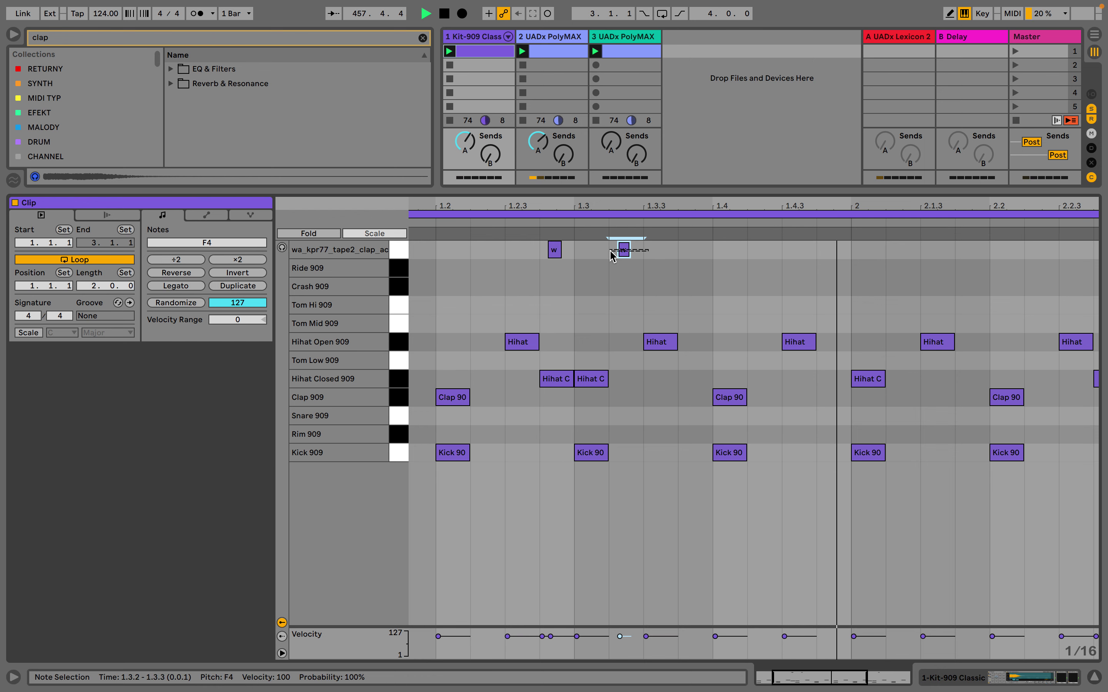
key(super+u)
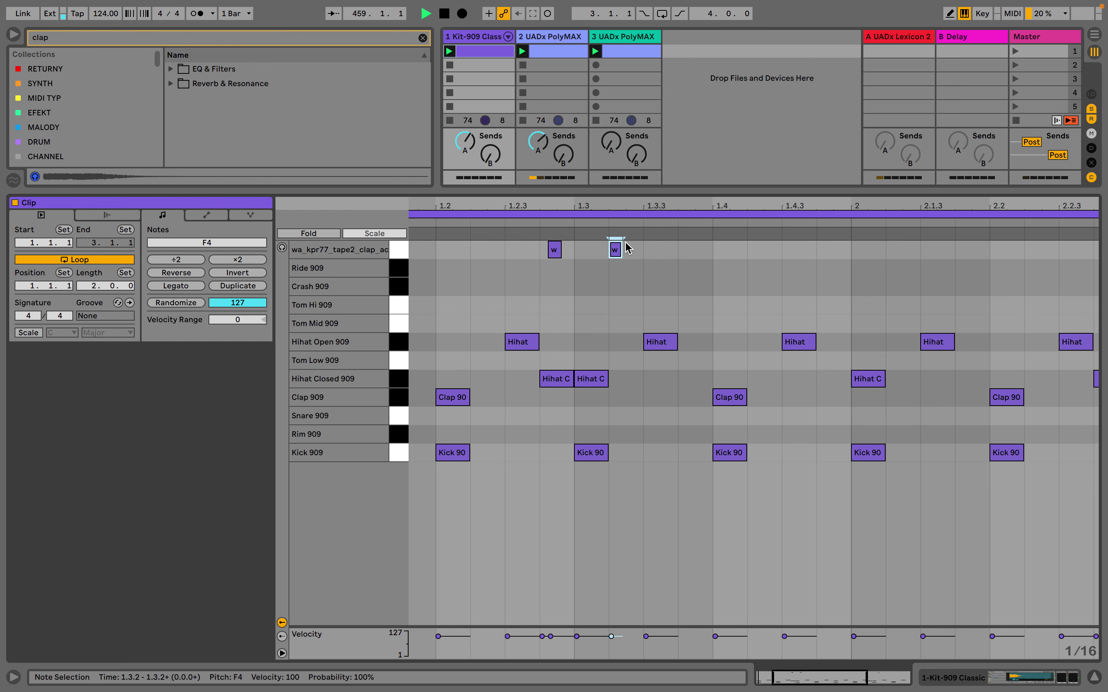
drag(637, 209, 636, 176)
drag(994, 250, 929, 251)
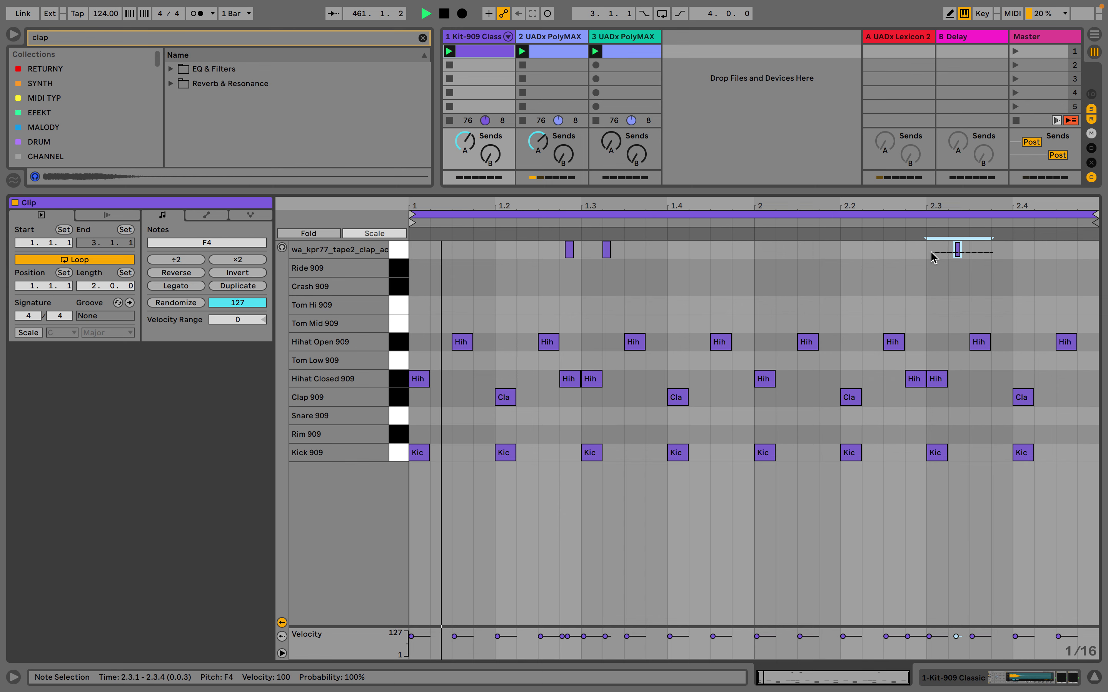
key(super+u)
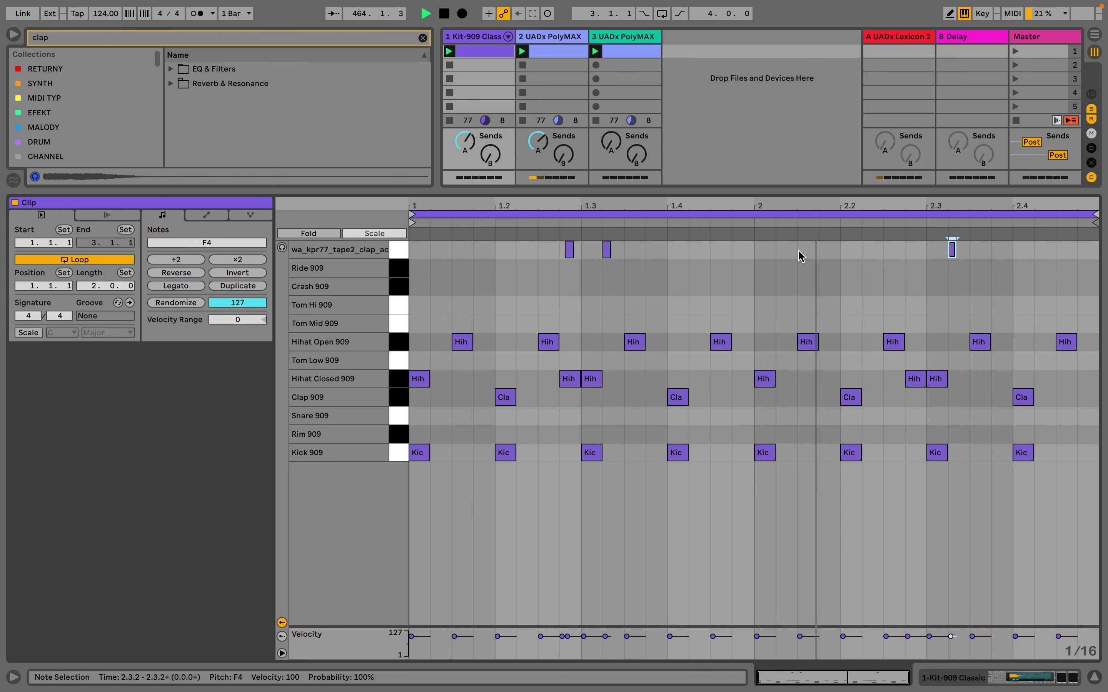
Duplicate the drum loop to four bars and add a Crash 909 note at 1.1.1 with its velocity lowered to the minimum
key(b)
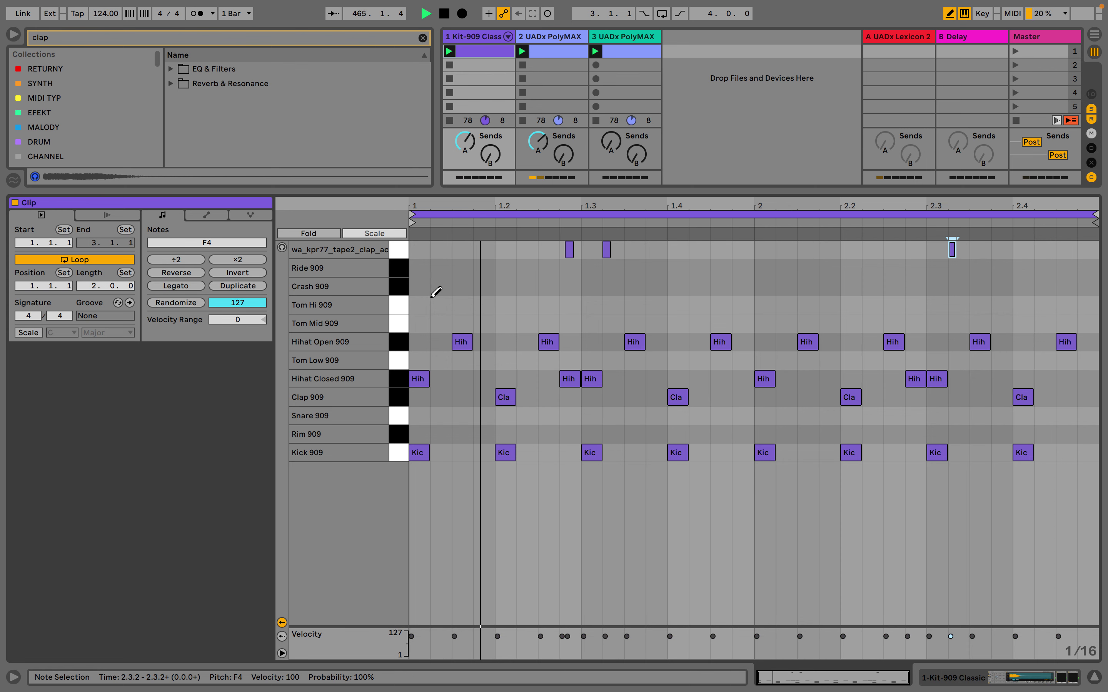
click(238, 287)
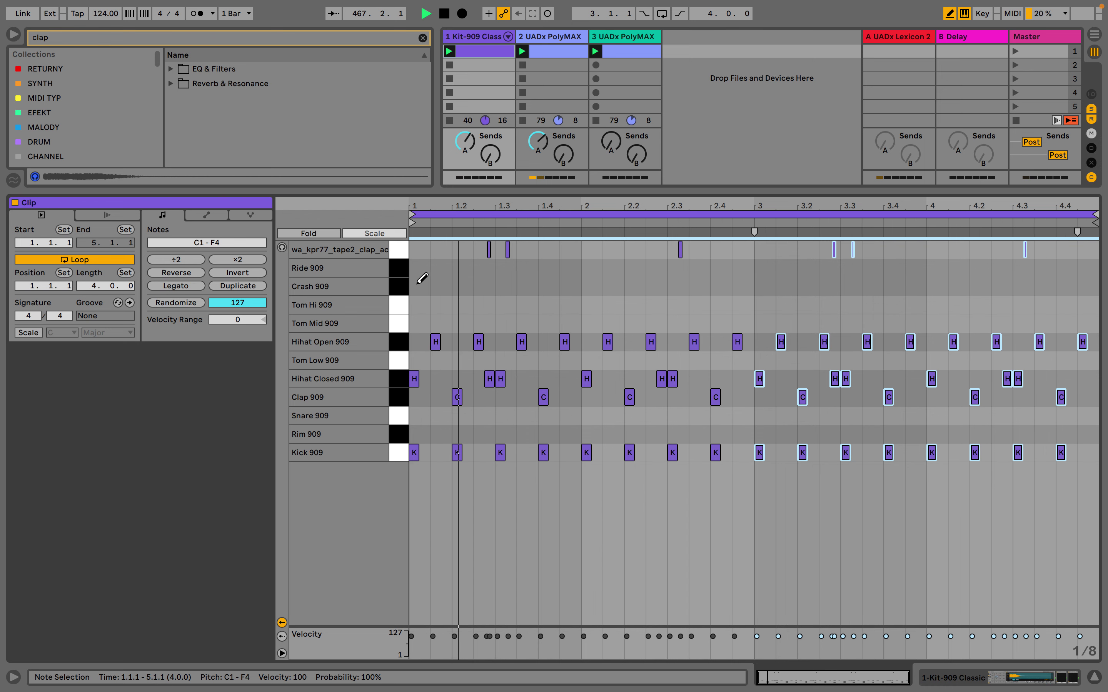
click(420, 286)
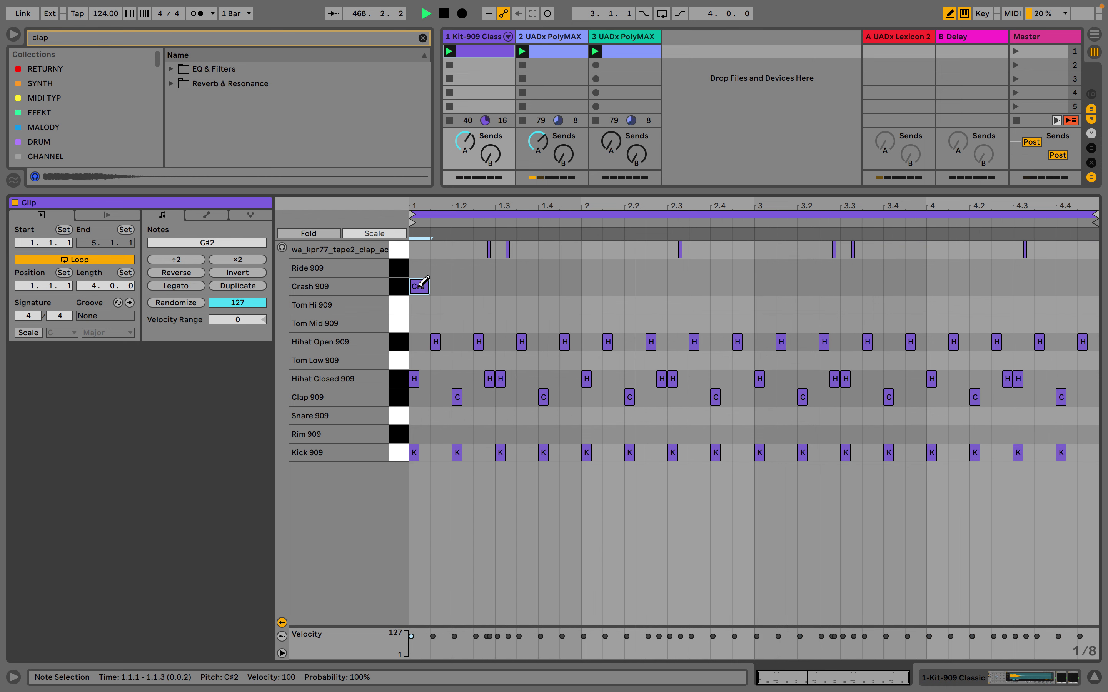
drag(419, 286, 419, 337)
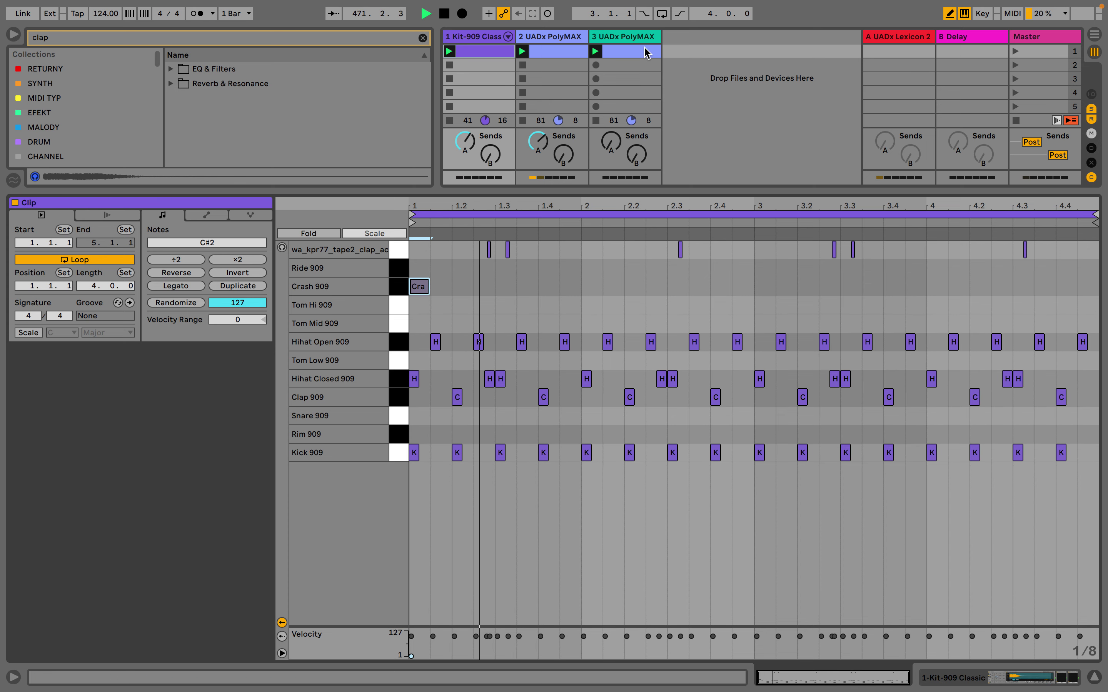
Search the plug-ins for "gal" and add UADx Galaxy Tape Echo at the end of track 2's device chain
click(471, 42)
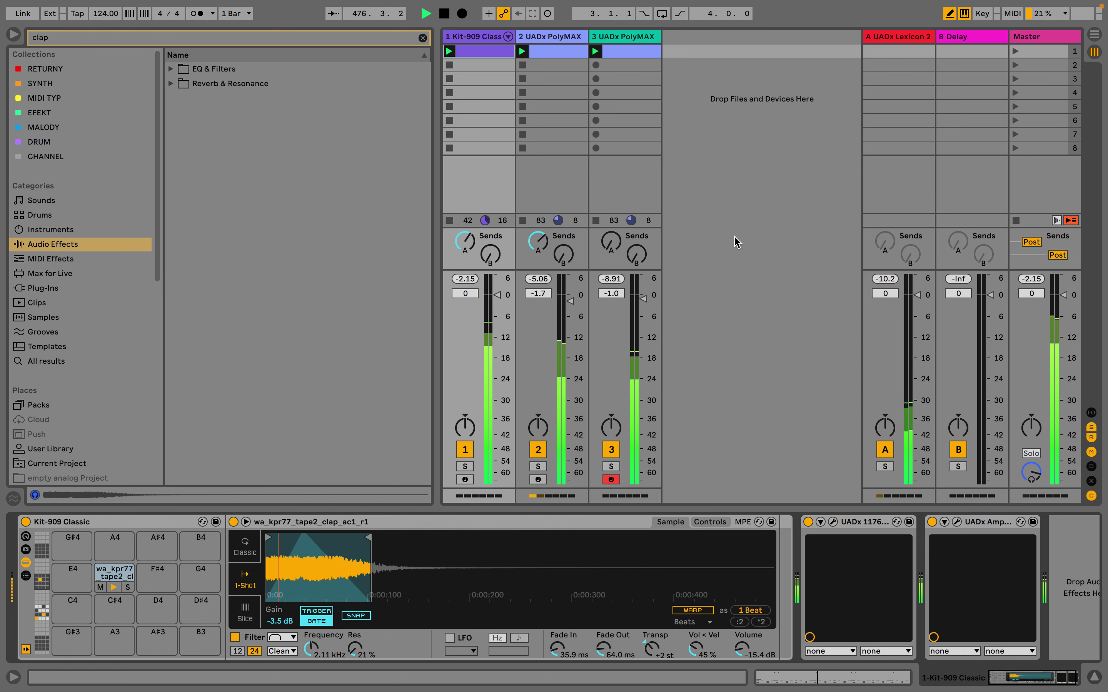
click(555, 42)
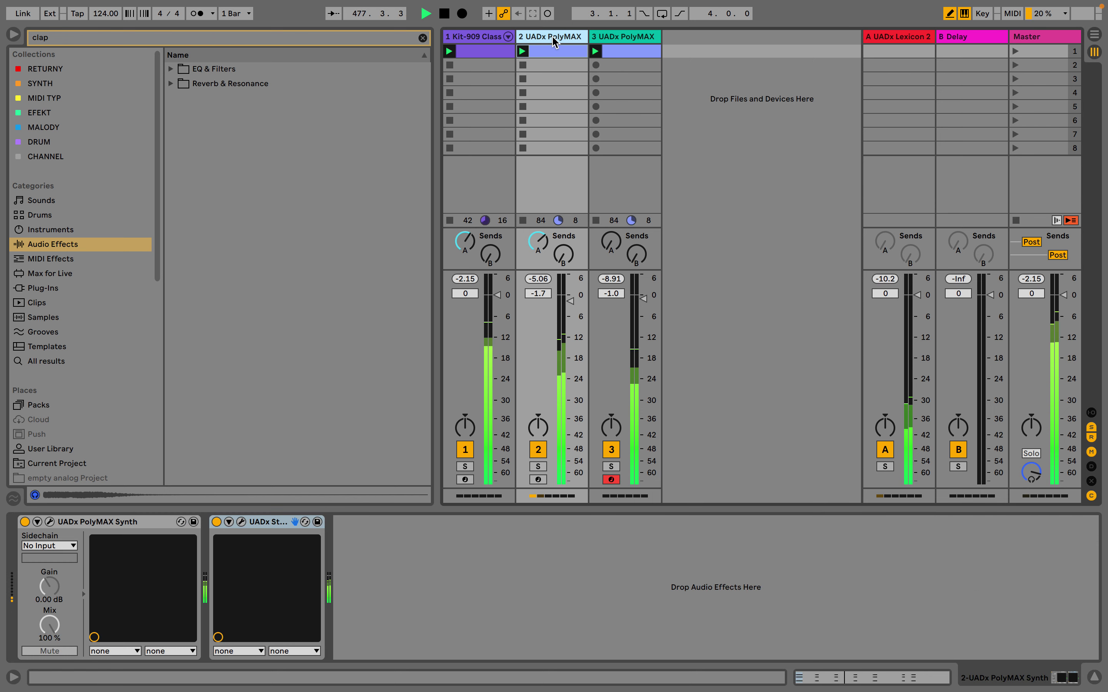
click(48, 300)
click(48, 288)
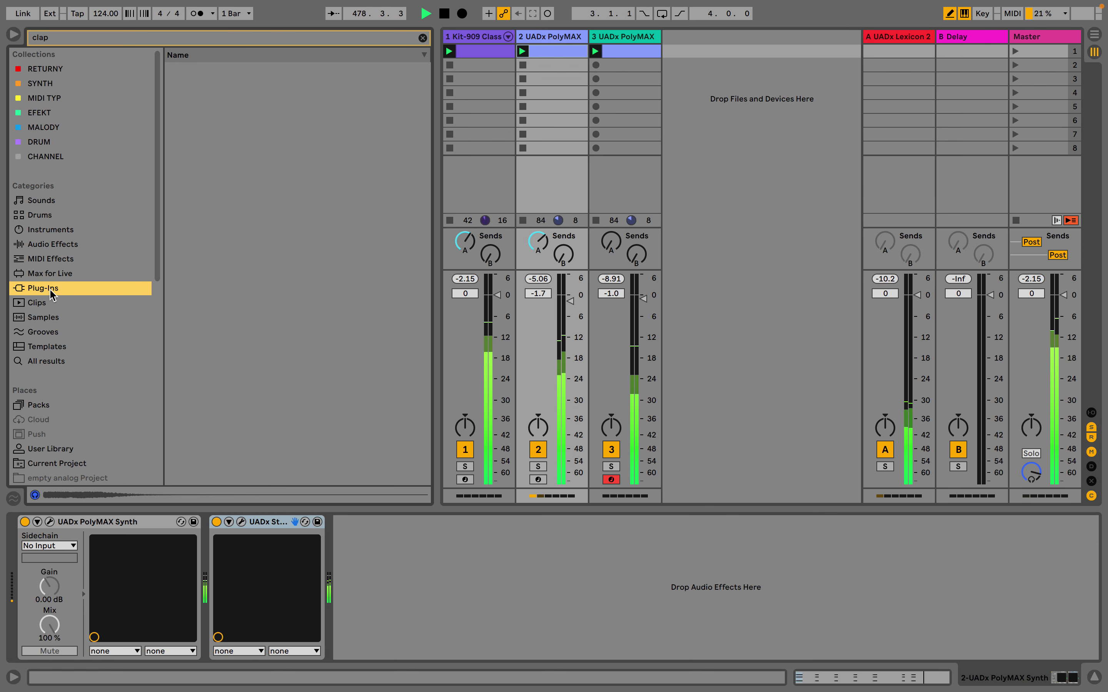
click(422, 38)
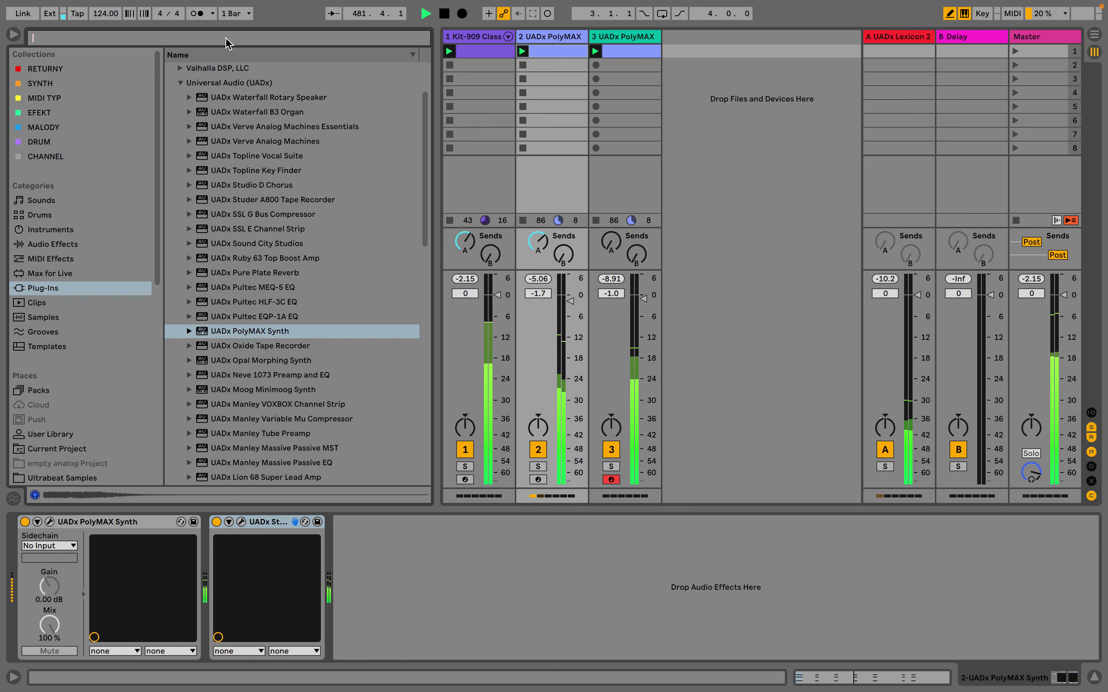
text(gal)
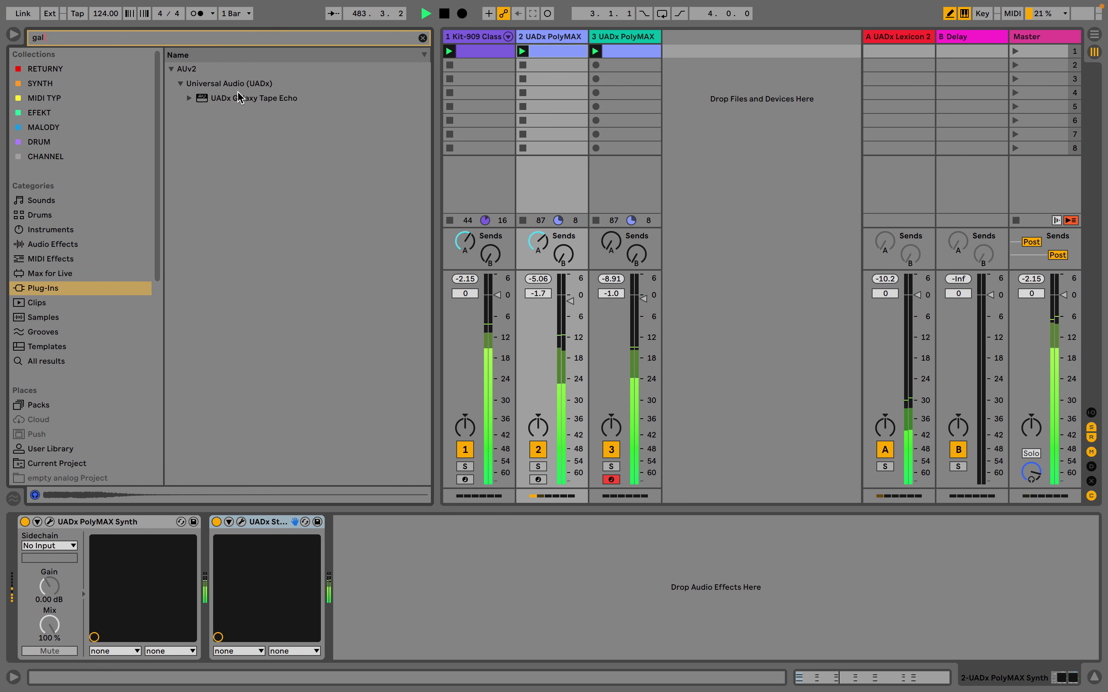
drag(239, 96, 432, 534)
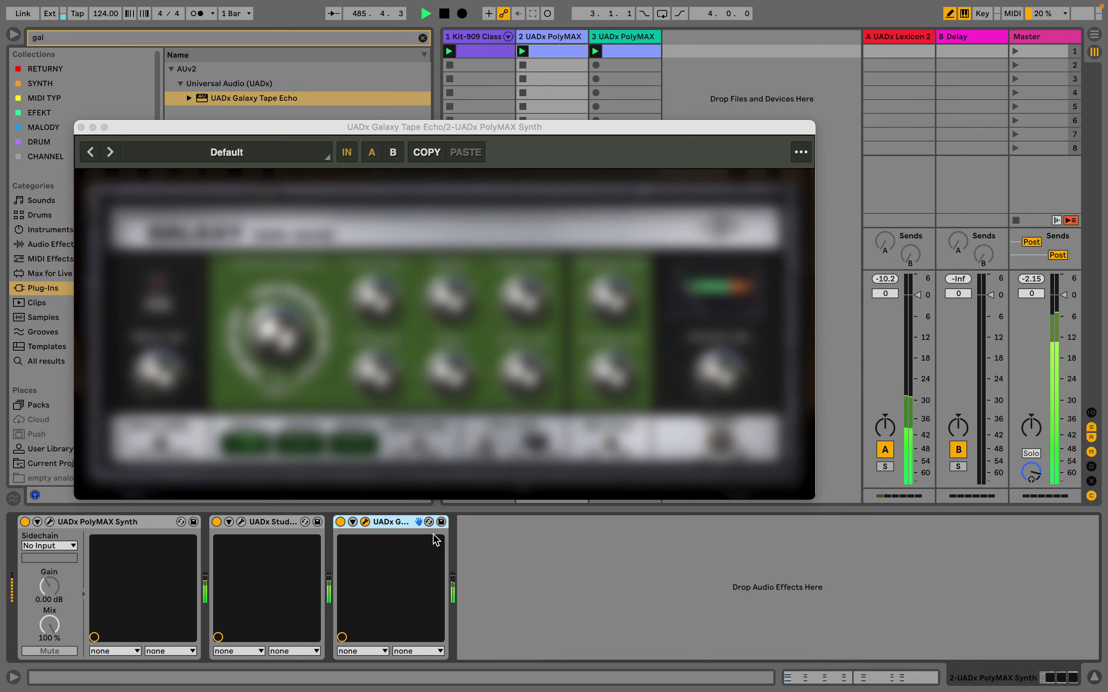
Set the Galaxy Tape Echo's head select to 2 and raise its feedback slightly, then close its window
drag(289, 349, 289, 335)
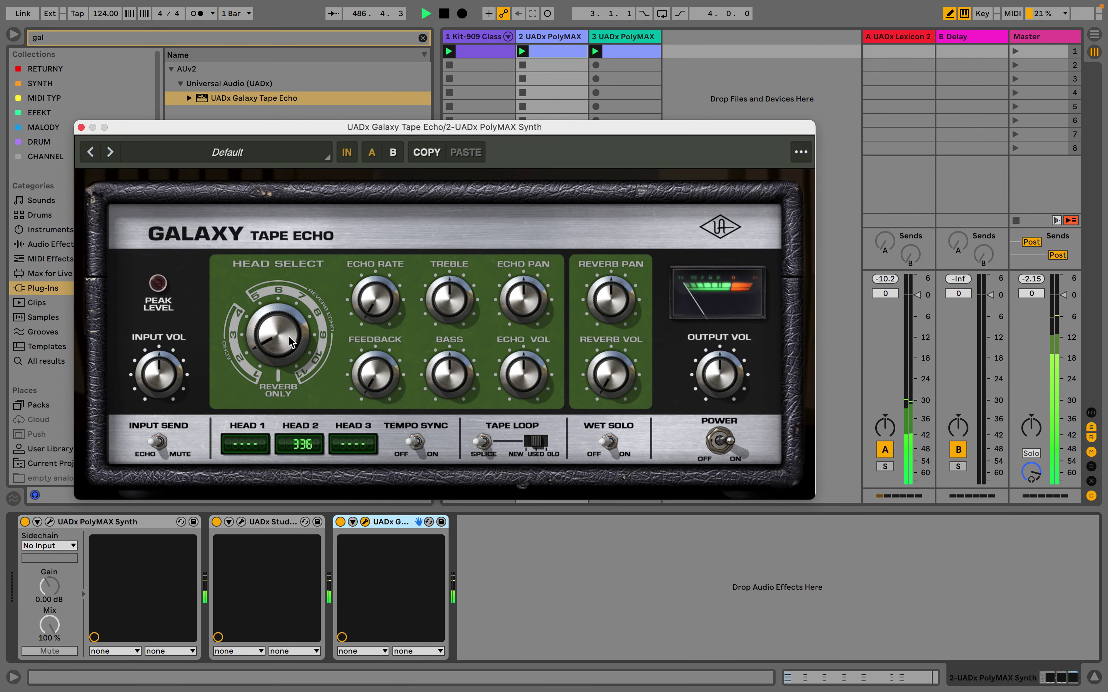
drag(371, 376, 377, 323)
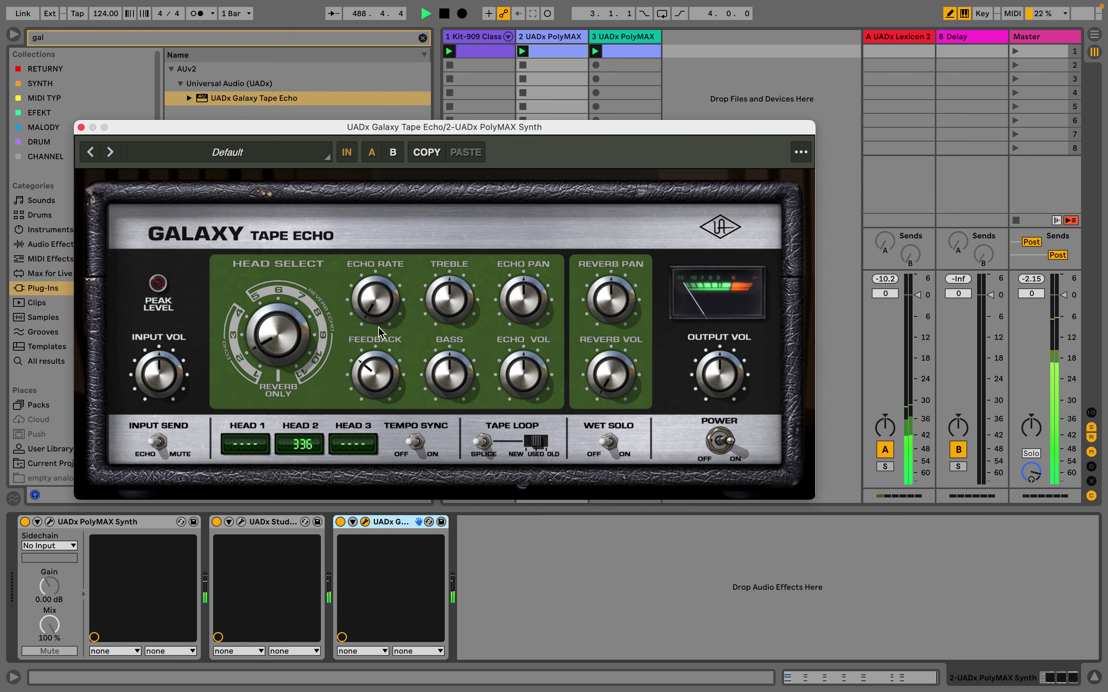
click(81, 127)
Lower track 2's reverb send A to -29.0 dB
click(629, 37)
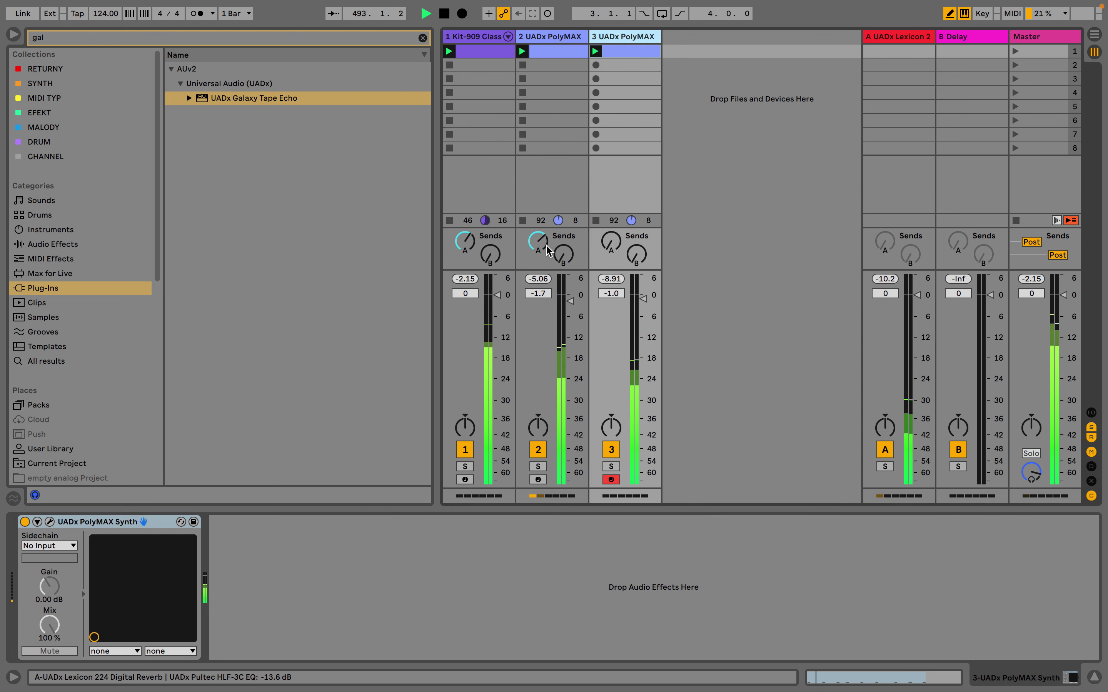
drag(538, 241, 538, 286)
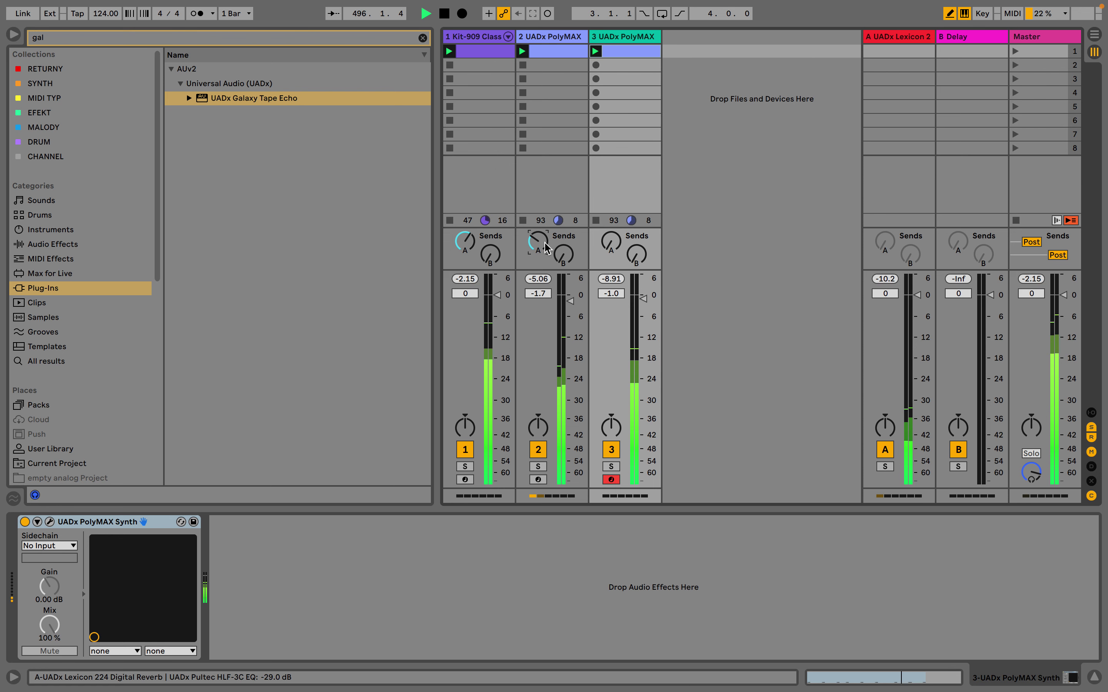
Insert an empty MIDI track after track 3 and search the plug-ins for "strin"
right_click(718, 71)
click(761, 90)
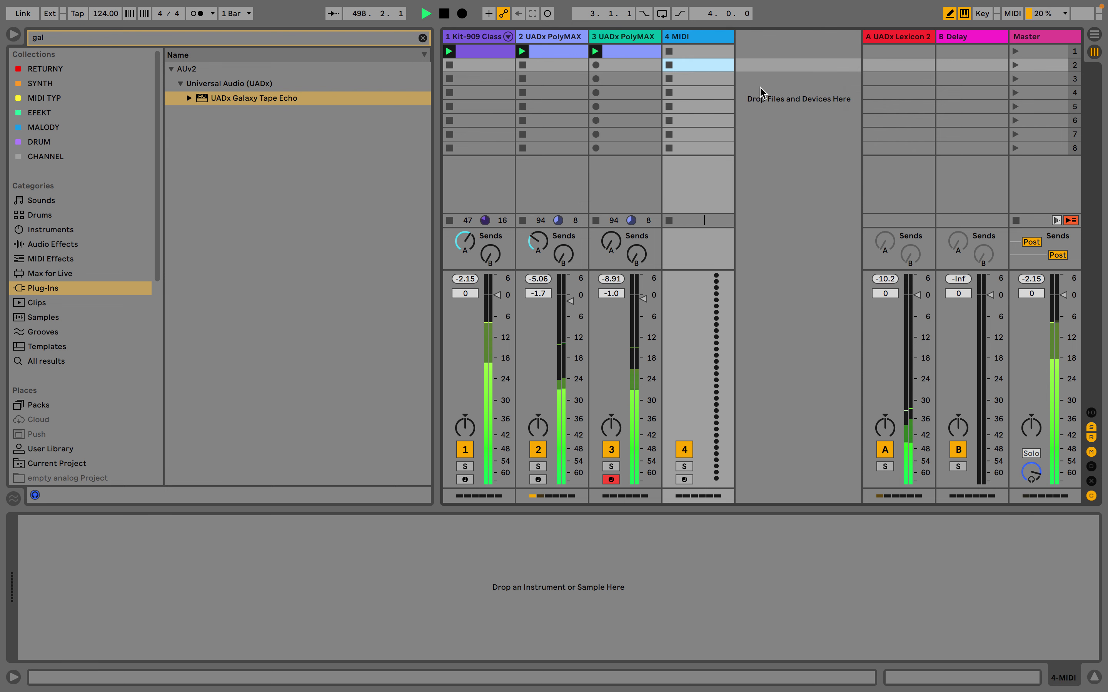
click(132, 44)
key(BackSpace)
key(BackSpace)
key(BackSpace)
text(stri)
text(b)
key(BackSpace)
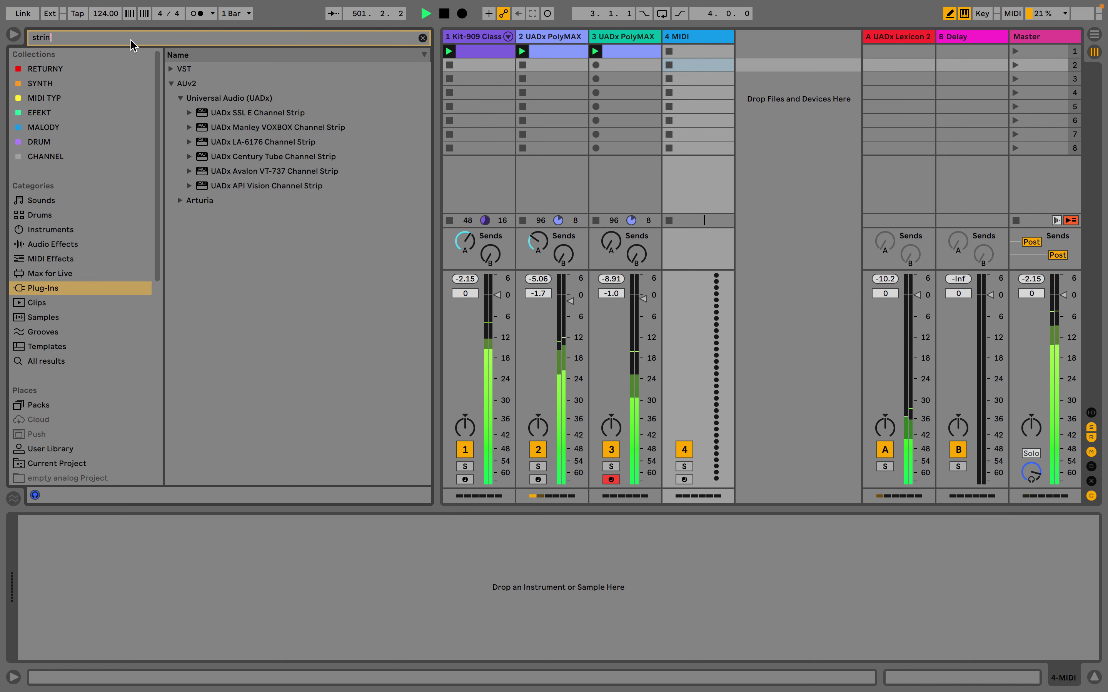
Load the Ostinato Mischievous C Minor 138 bpm MIDI clip from the String Quartet by Spitfire Audio pack onto a new, narrowed track
click(47, 406)
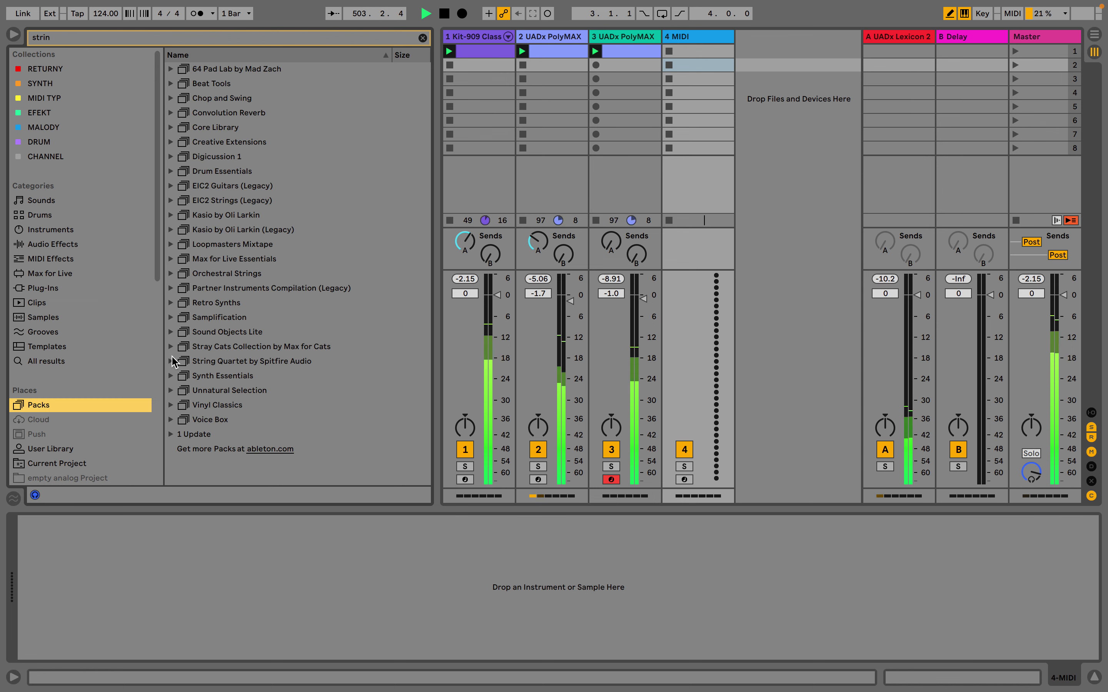
click(171, 362)
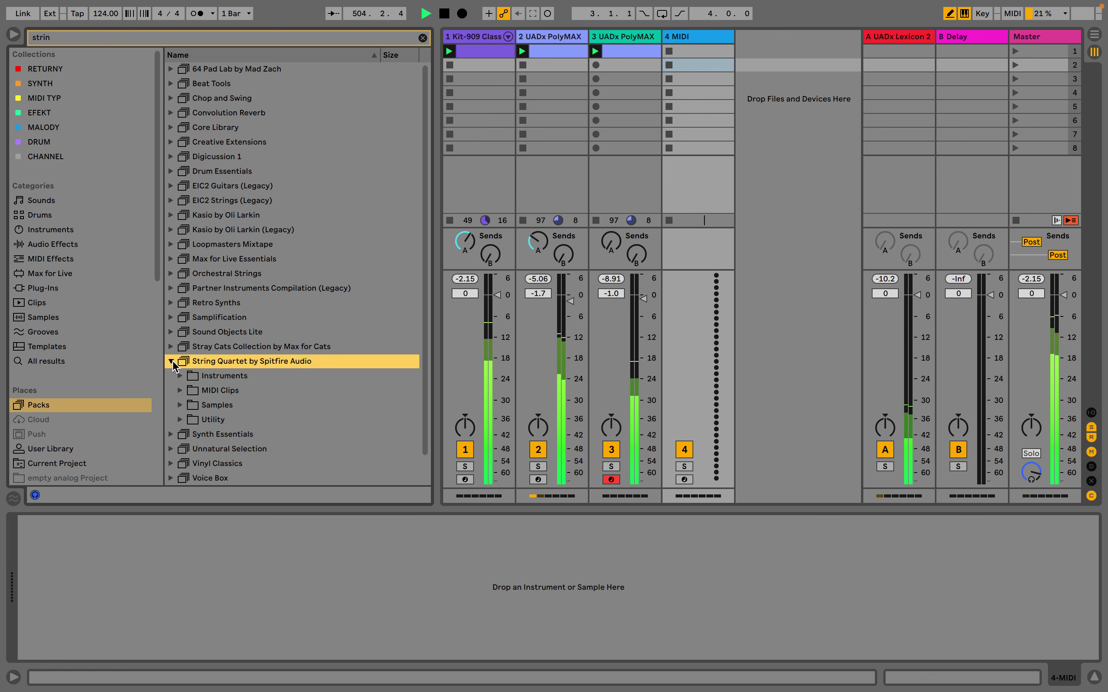
scroll(178, 391, down, 1)
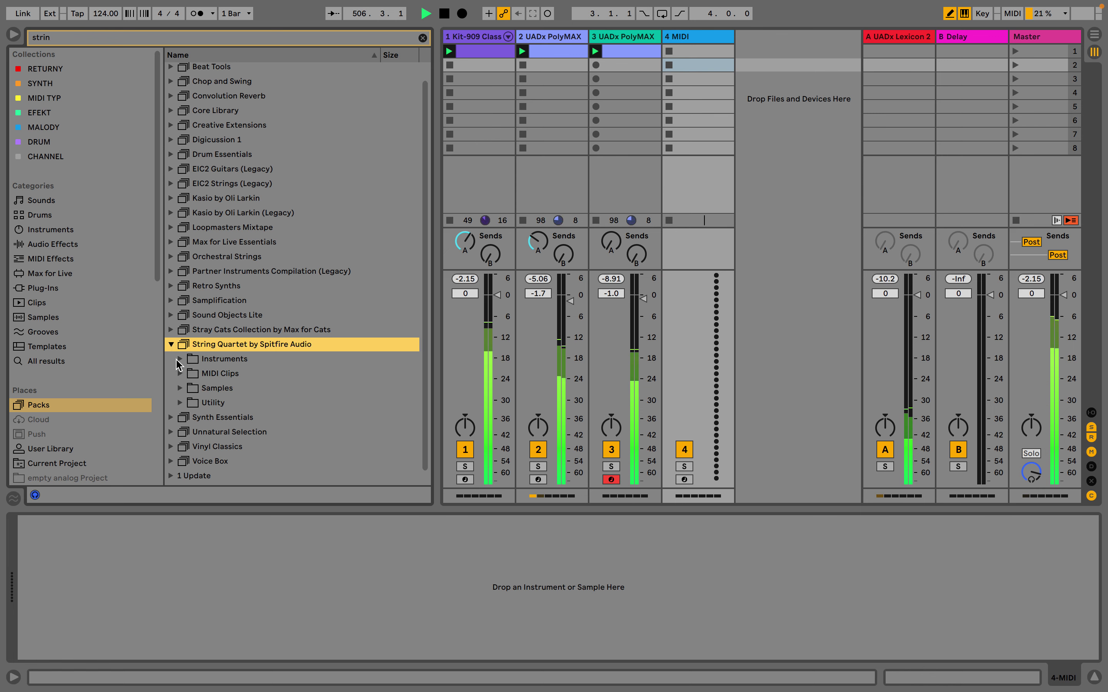
click(180, 373)
scroll(180, 373, down, 5)
click(266, 357)
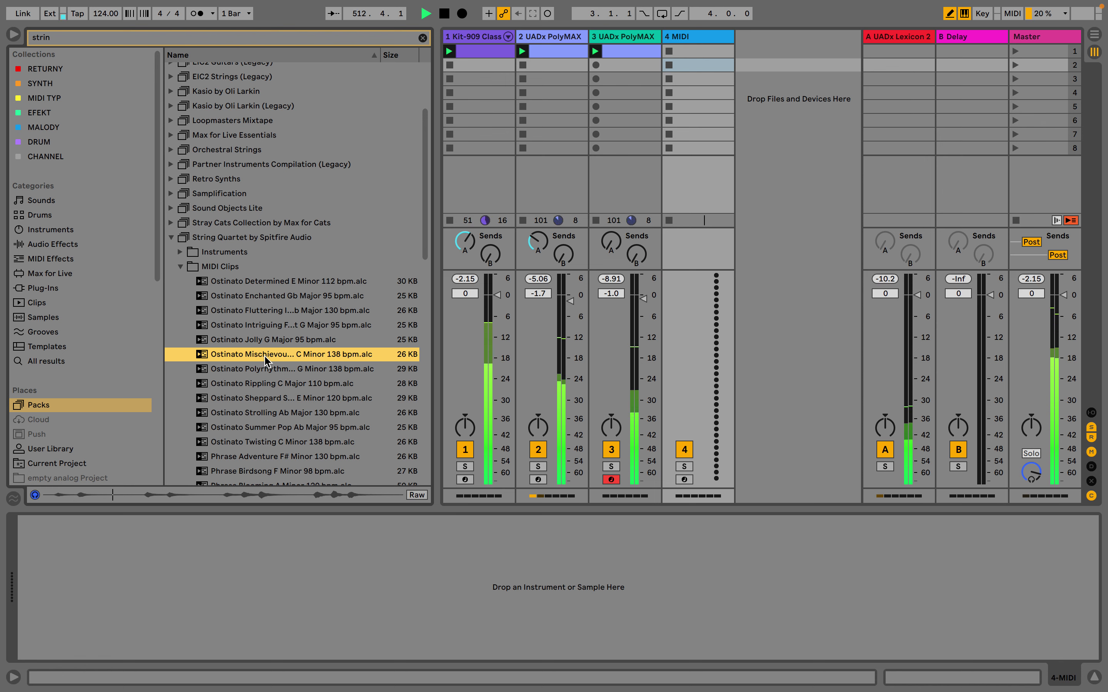
drag(267, 361, 746, 53)
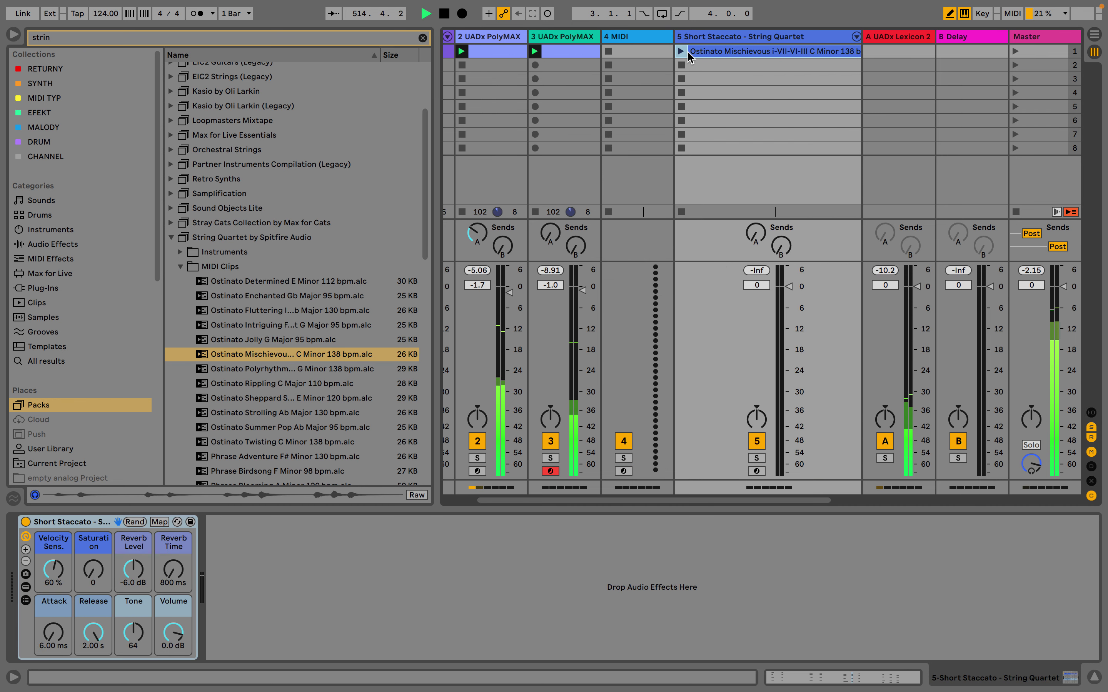
drag(835, 37, 728, 36)
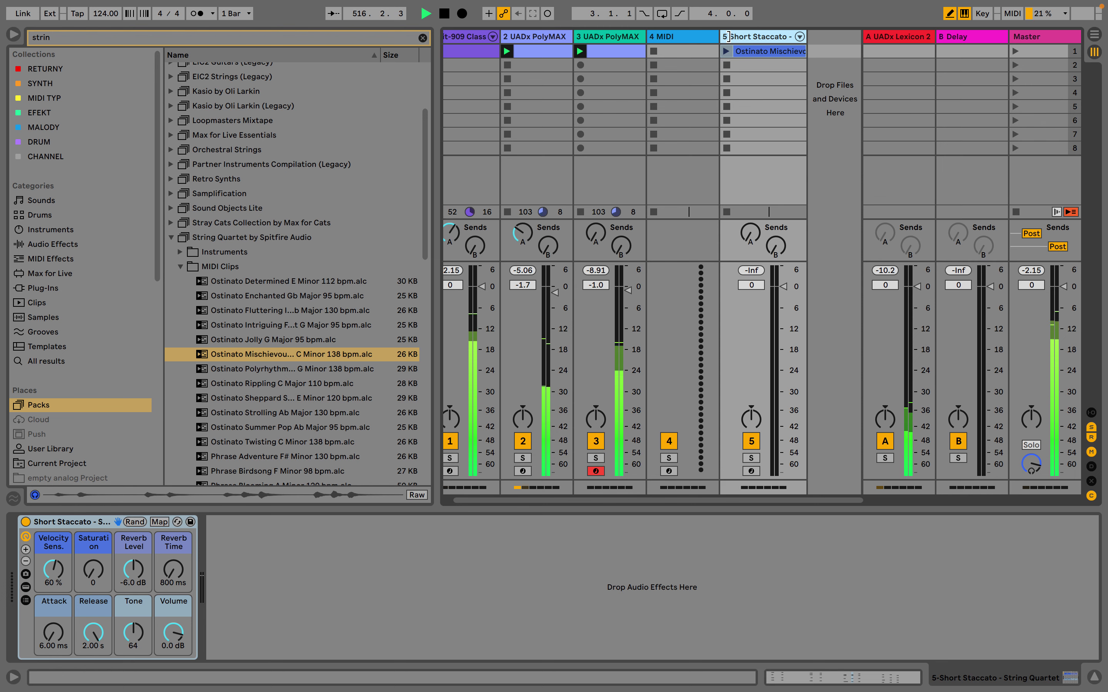
Launch the first scene and turn the string track's reverb send A up fully, keeping its volume at 0 dB
click(1016, 50)
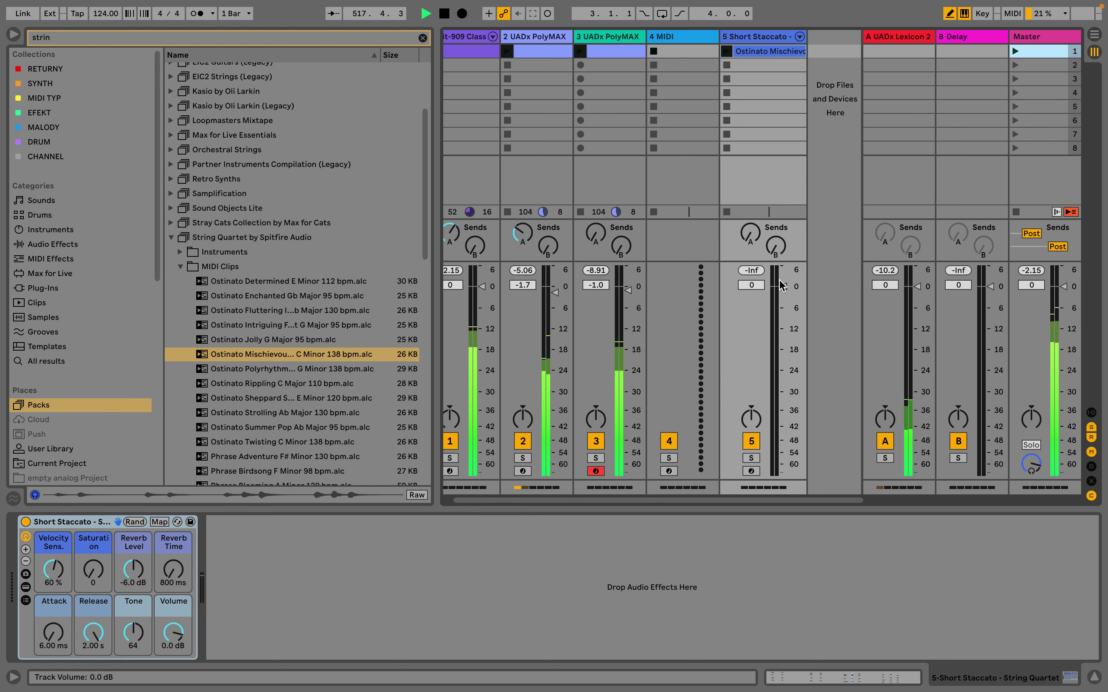
drag(783, 287, 783, 302)
drag(751, 235, 766, 95)
drag(786, 297, 784, 285)
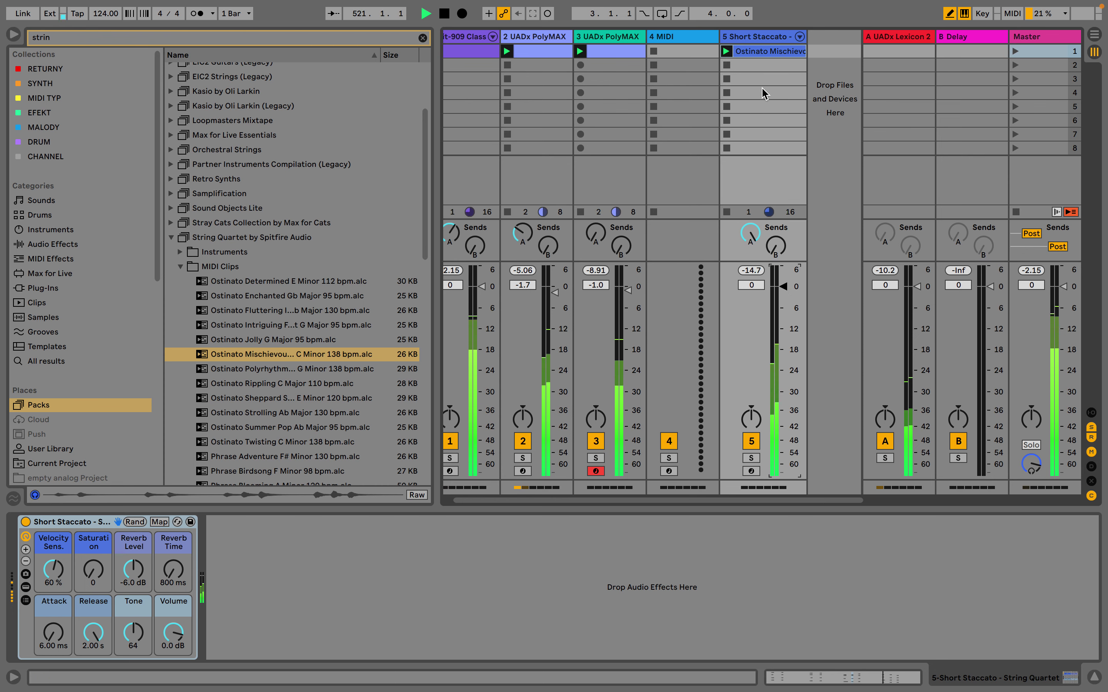
Set the scale of the Ostinato Mischievous string clip to C Minor
double_click(768, 51)
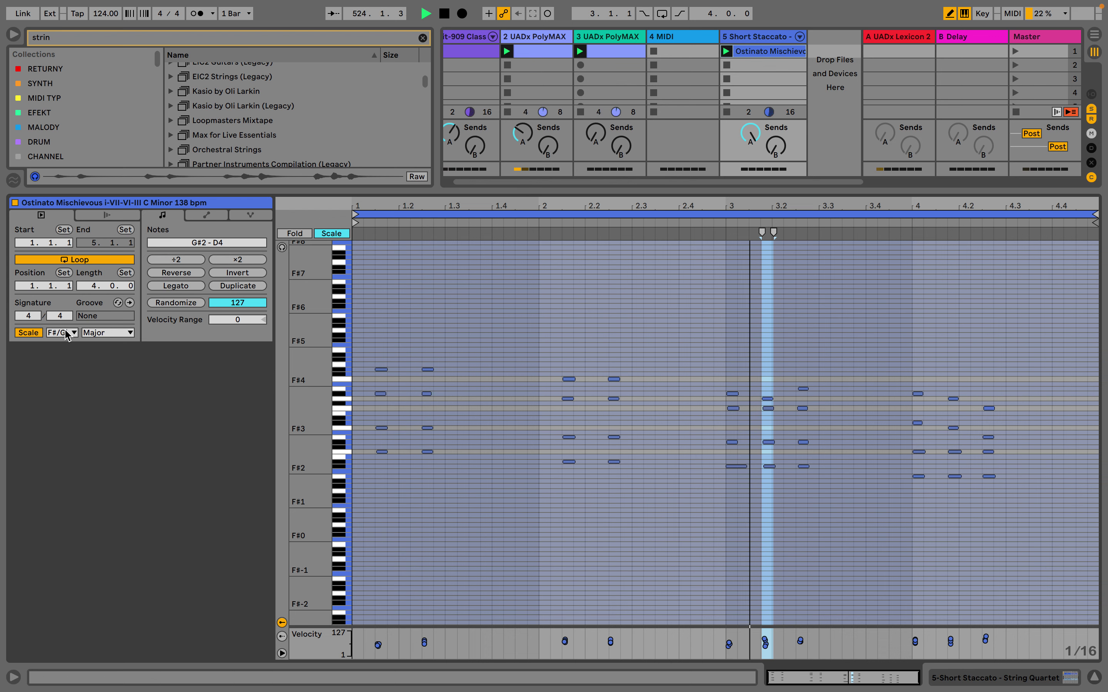
drag(805, 41, 922, 43)
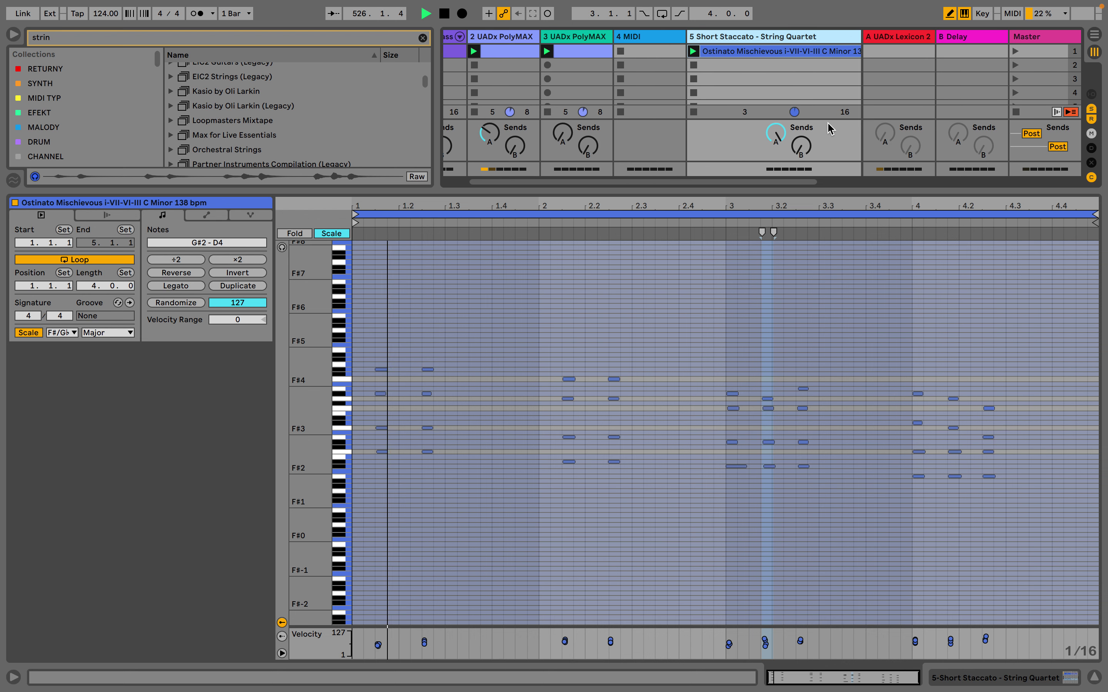
scroll(836, 69, right, 3)
scroll(836, 70, right, 2)
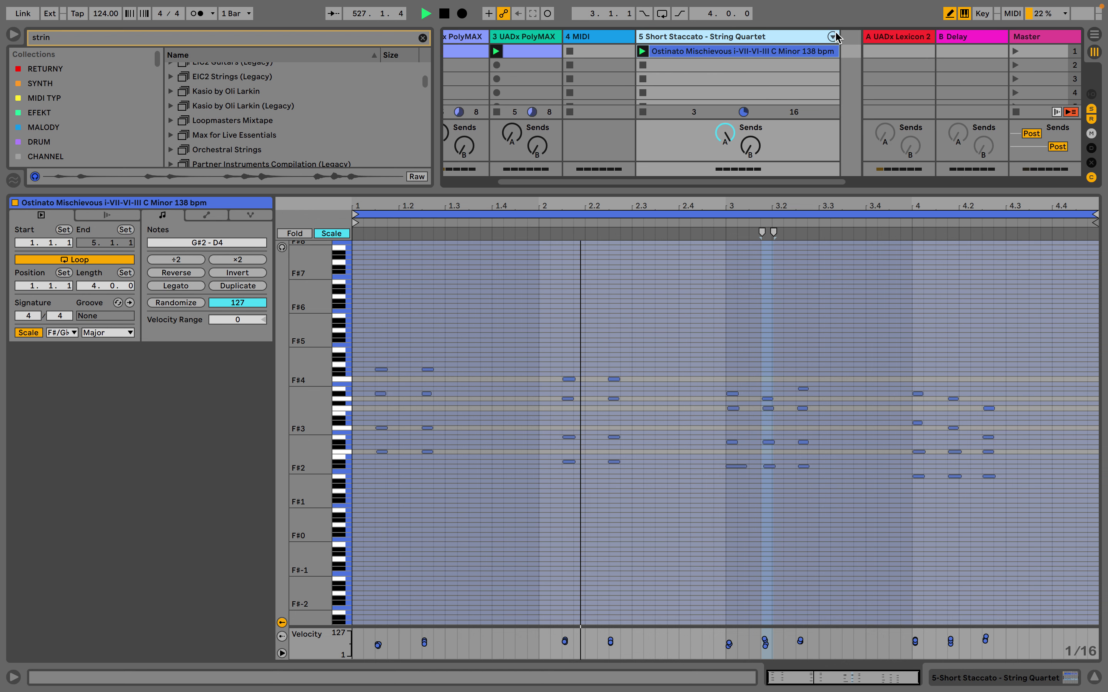
drag(833, 37, 737, 37)
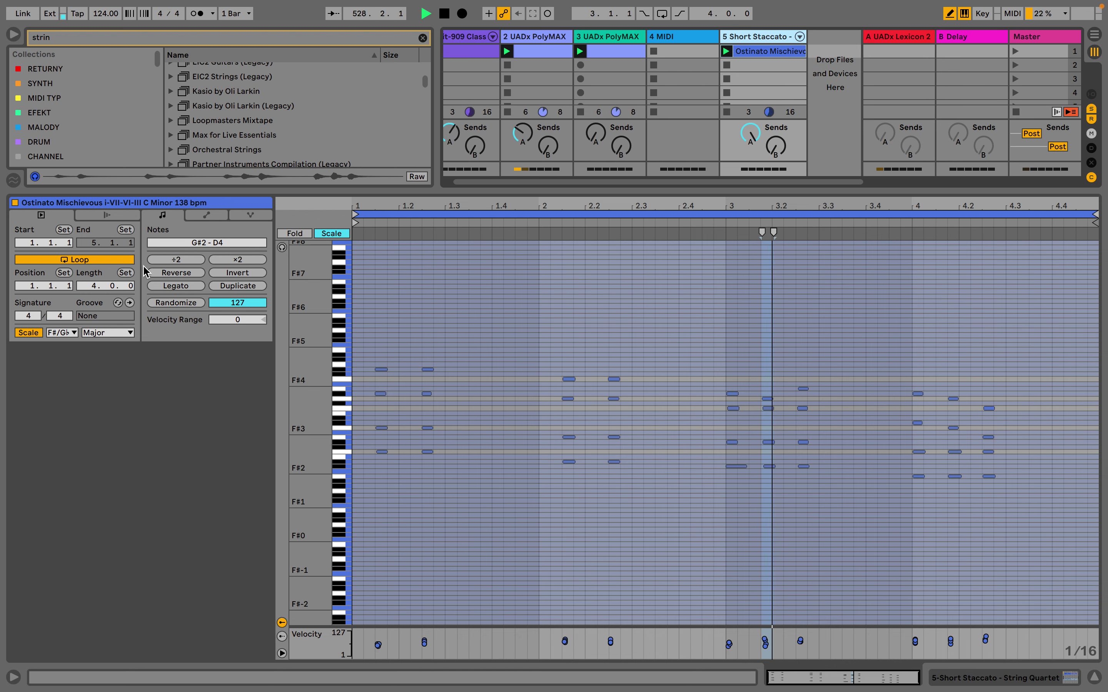
click(55, 333)
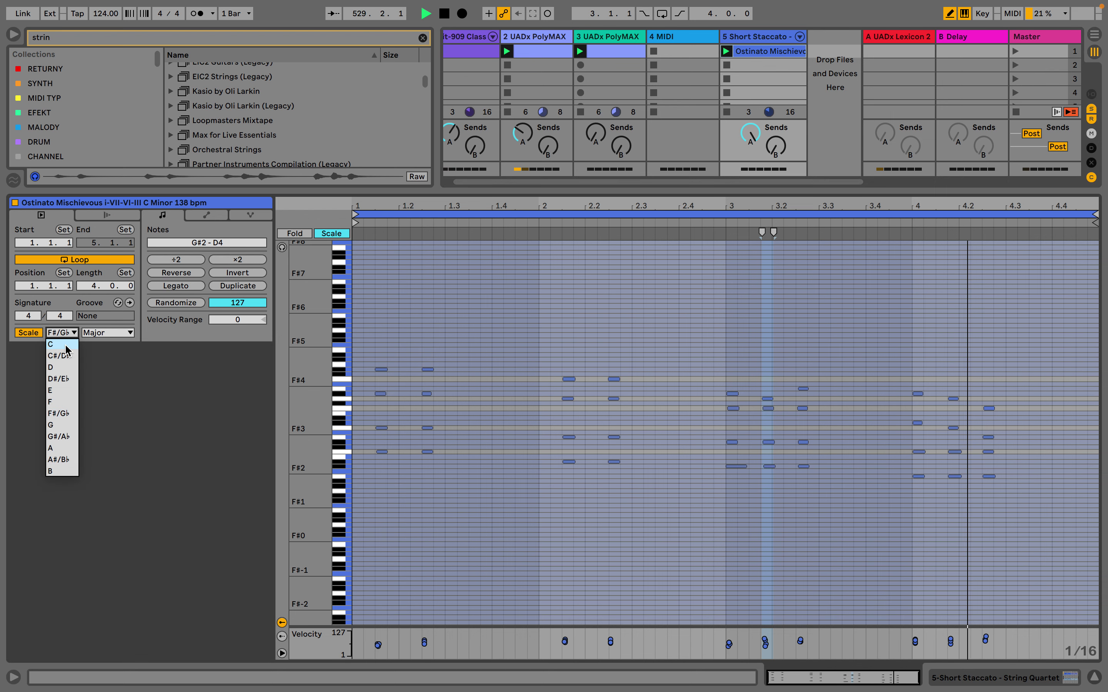
click(66, 348)
click(110, 333)
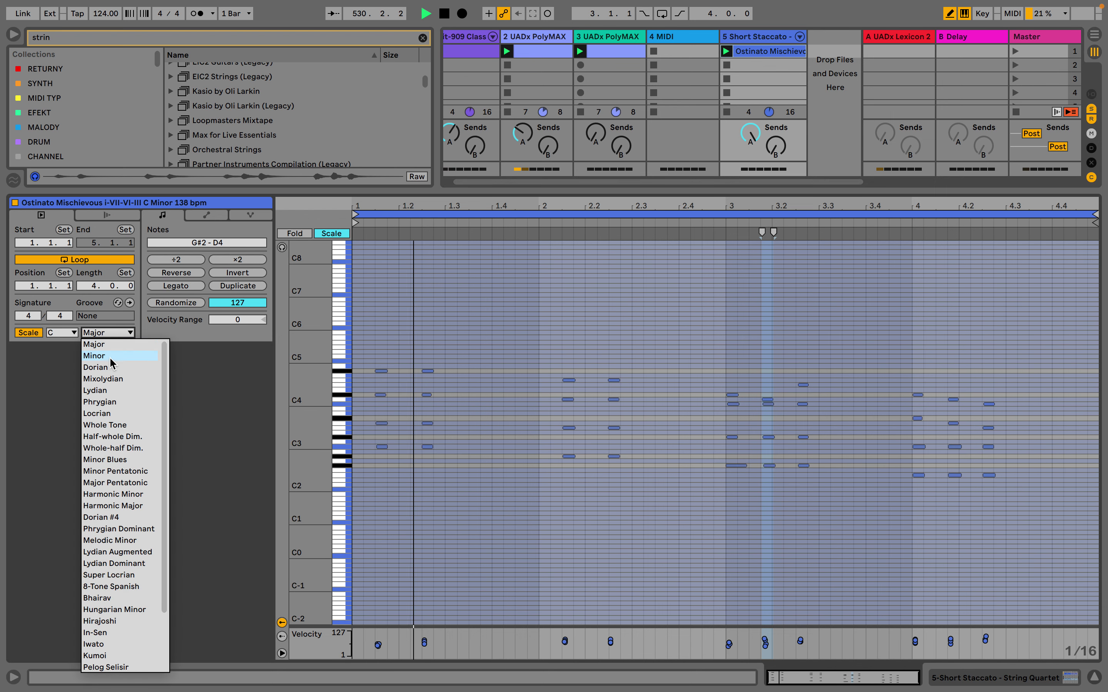
click(110, 356)
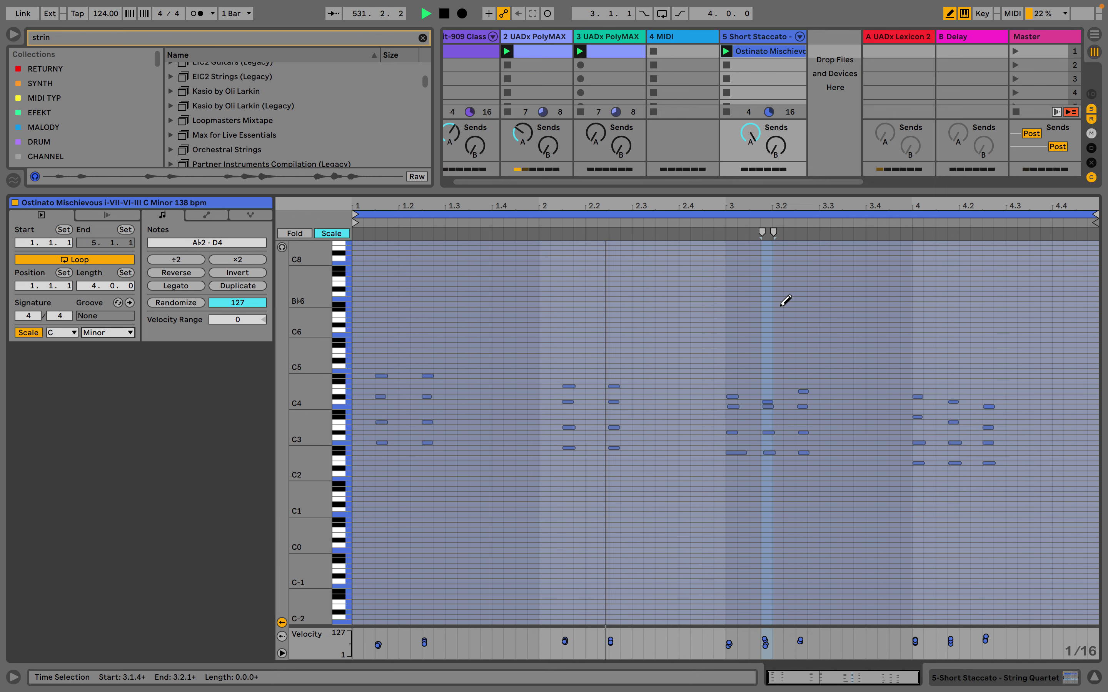
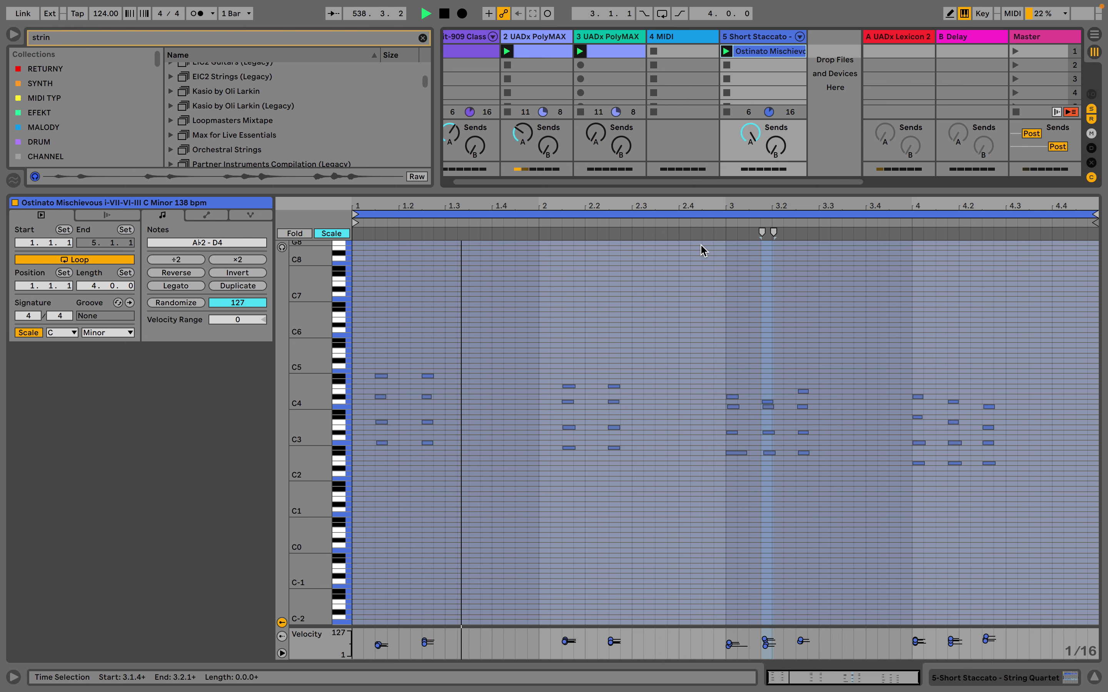
Raise the string track's volume to 1.2 dB and move the track ahead of the empty MIDI track
click(770, 41)
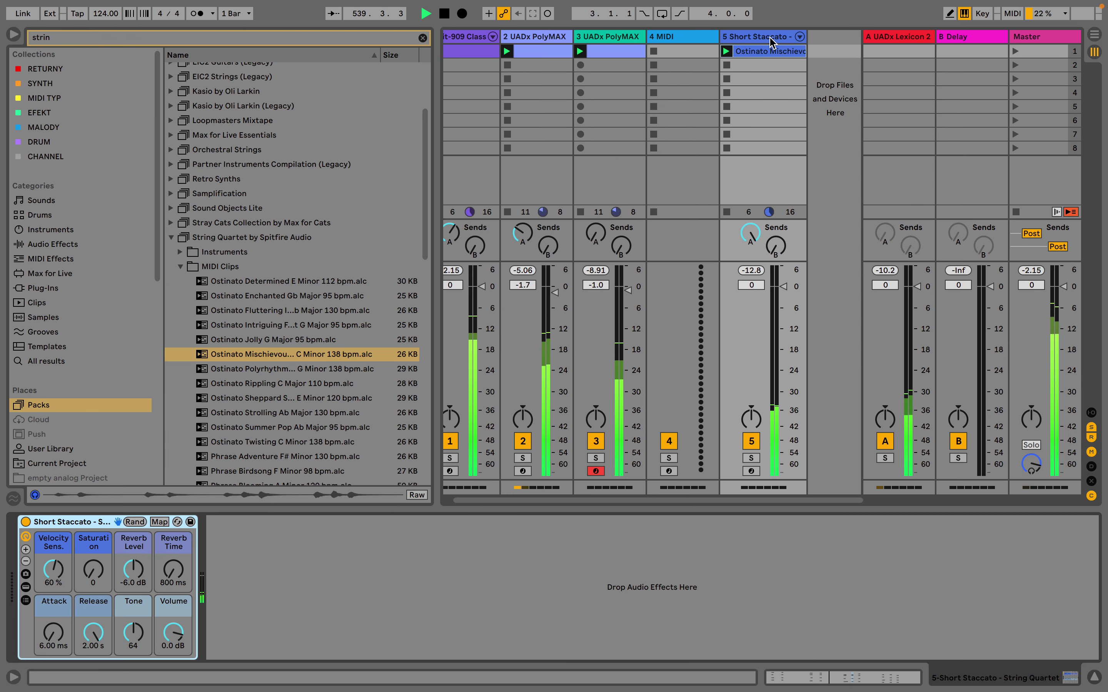
click(780, 286)
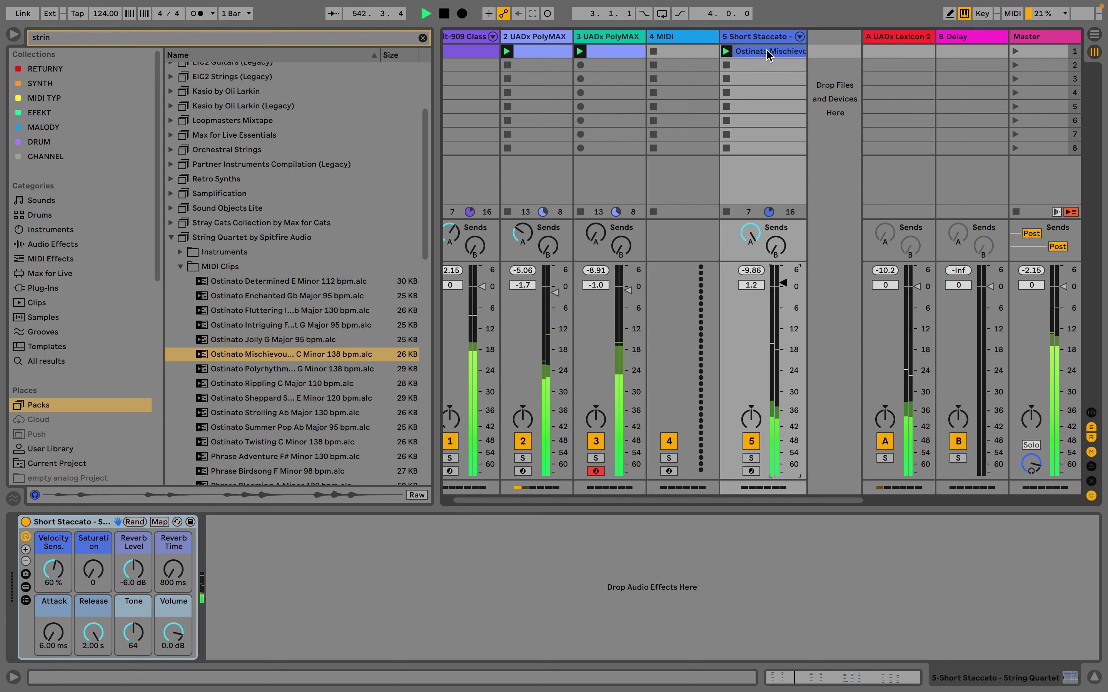
drag(747, 35, 665, 38)
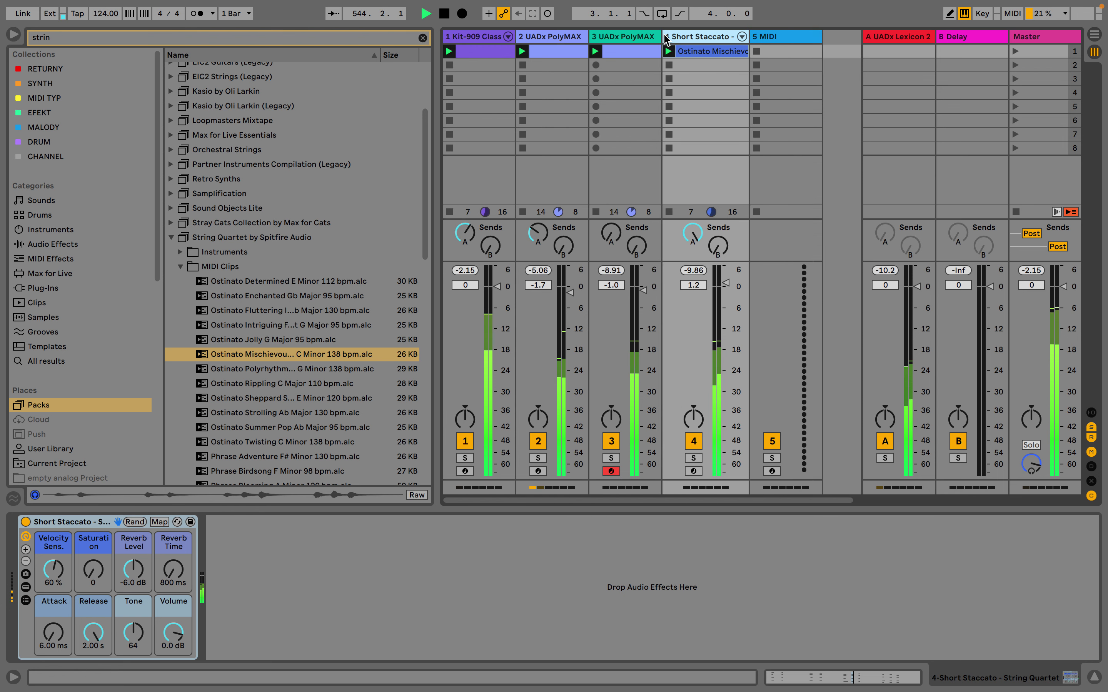
click(557, 41)
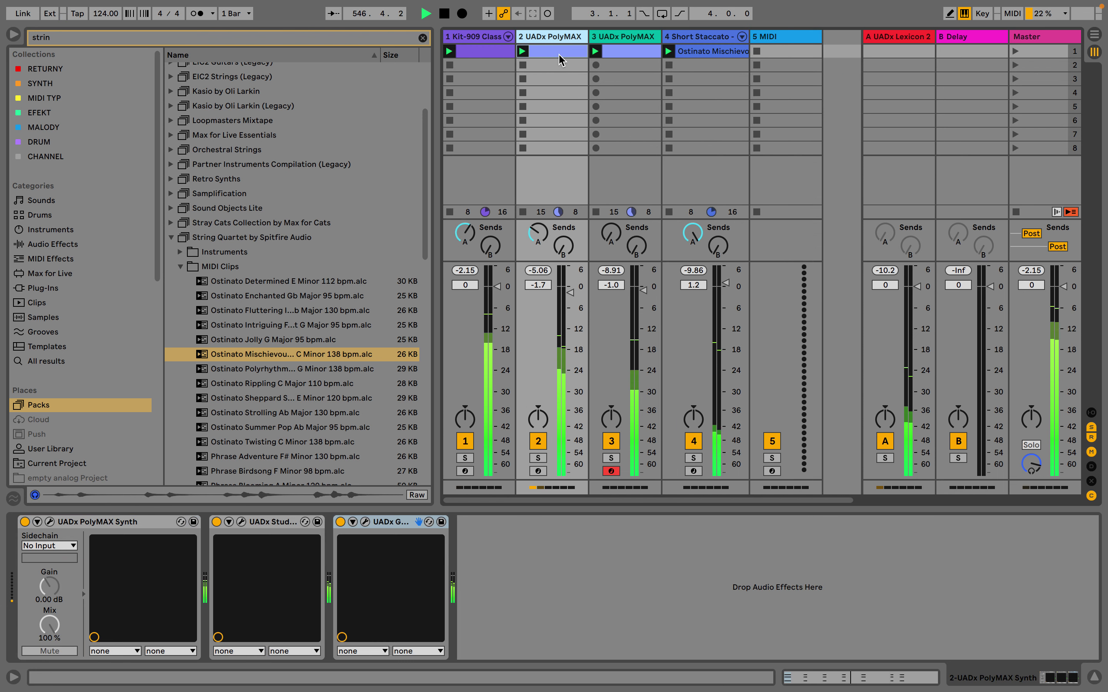
click(712, 39)
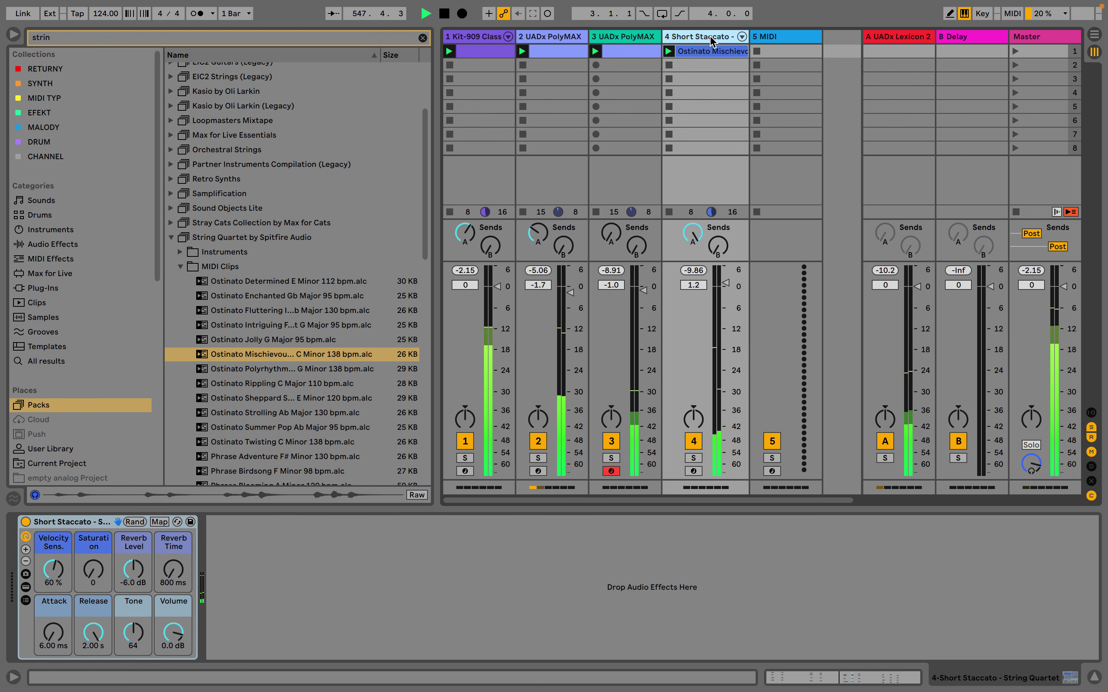
click(558, 51)
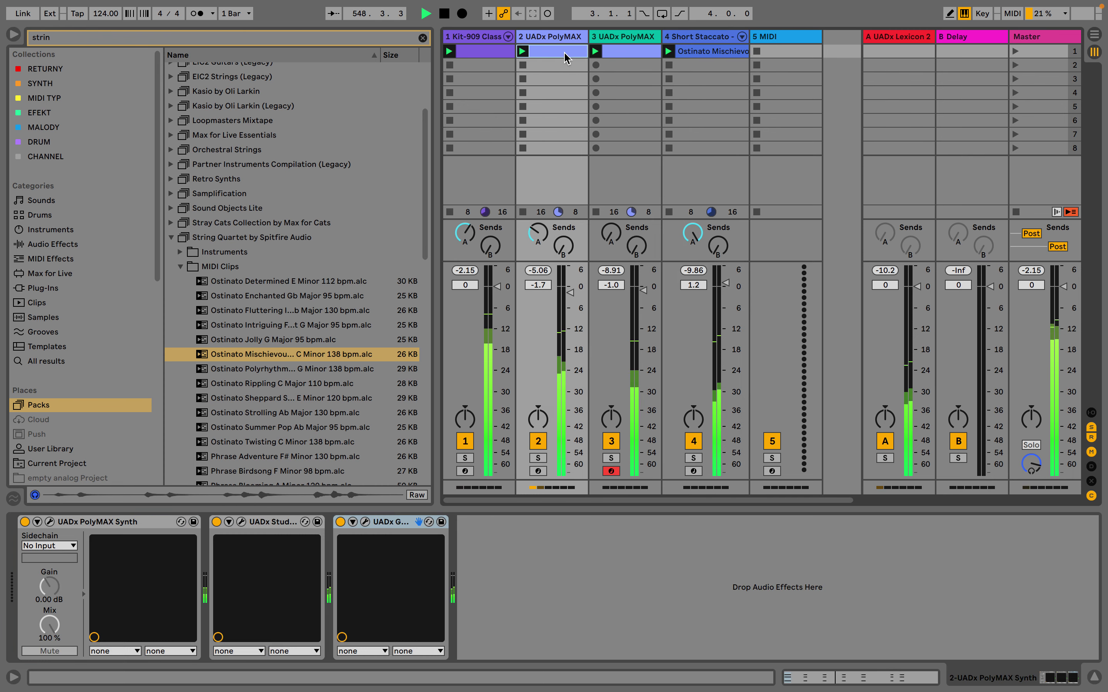
click(709, 51)
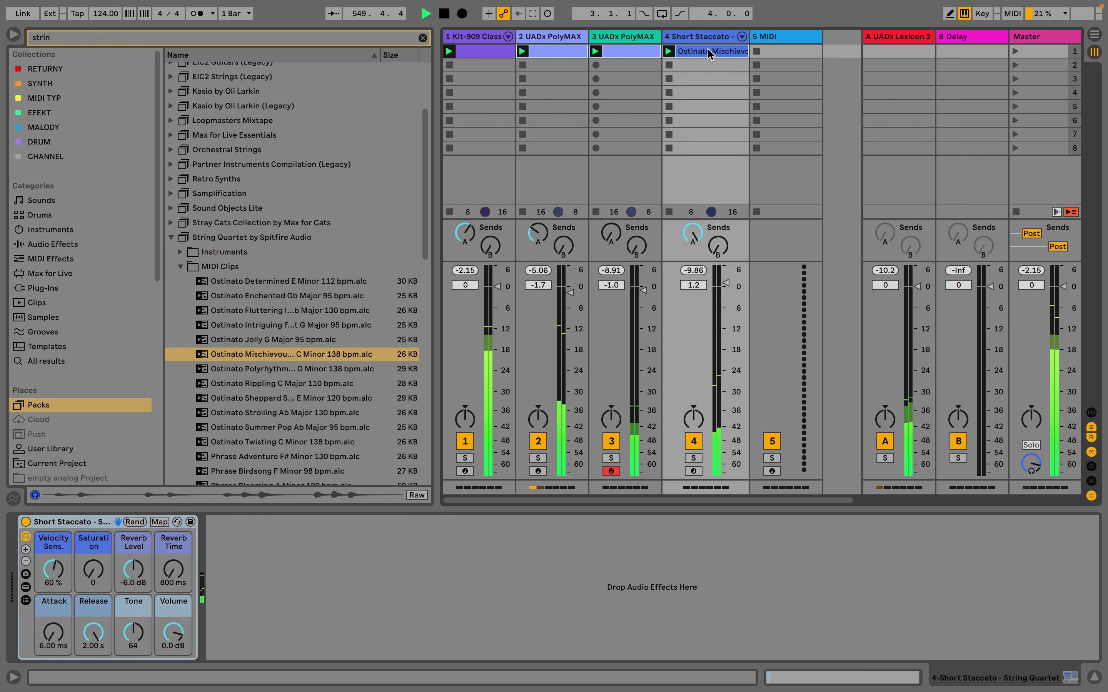
Examine the notes of the two PolyMAX clips and the string clip together in one combined view
shift+click(576, 52)
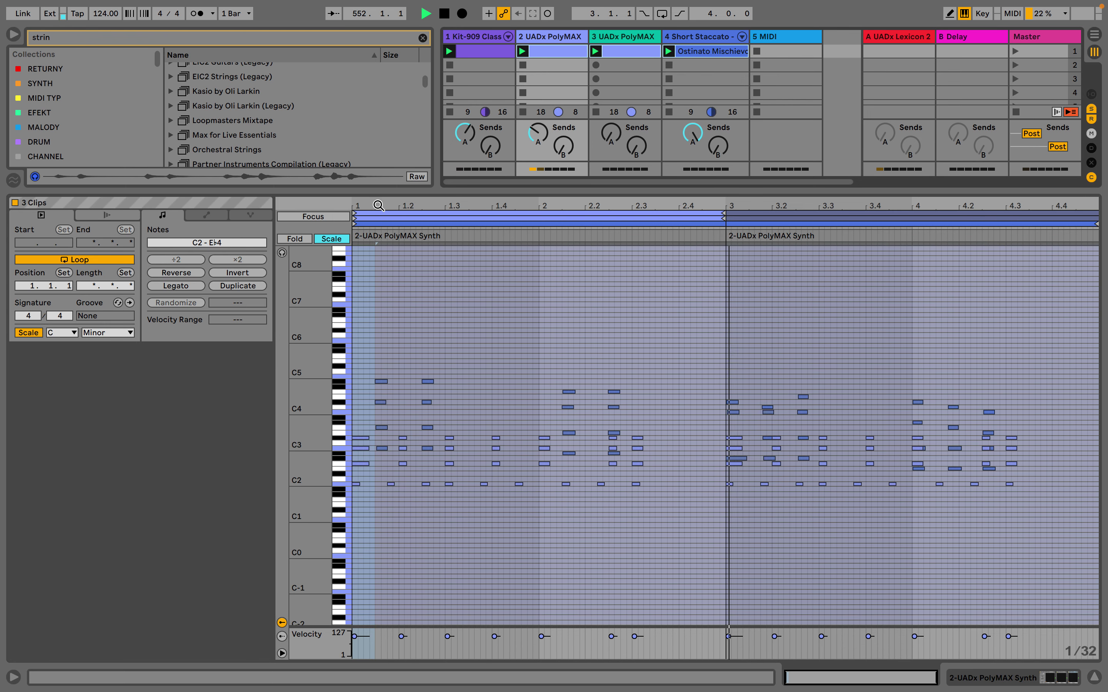
drag(379, 205, 378, 220)
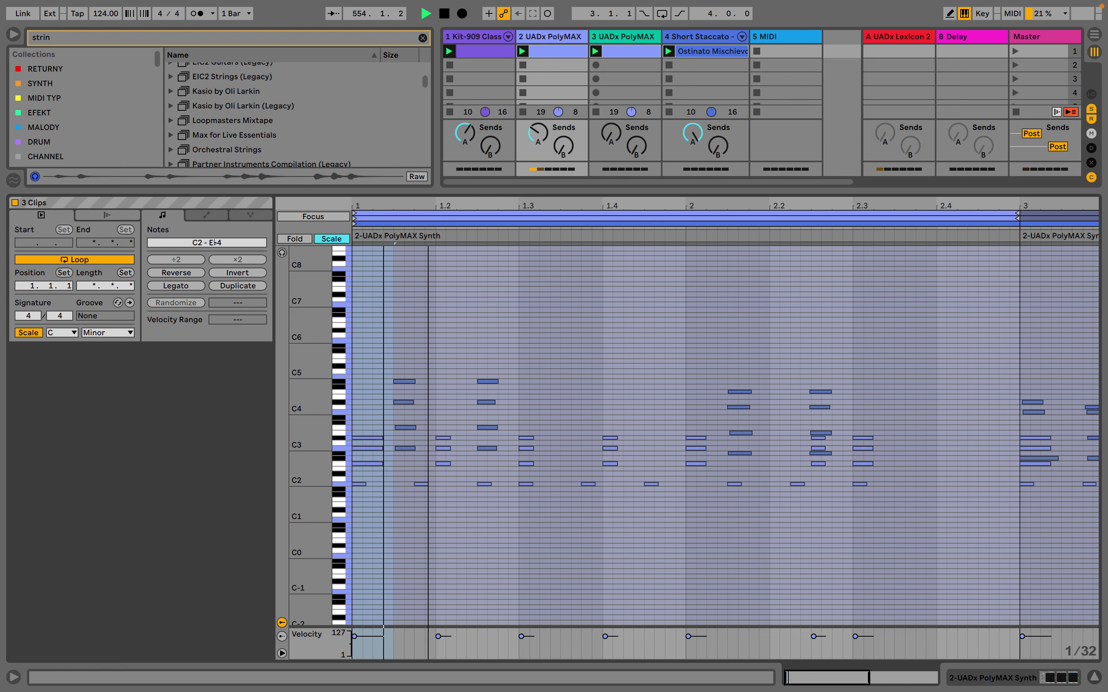
drag(429, 202, 429, 194)
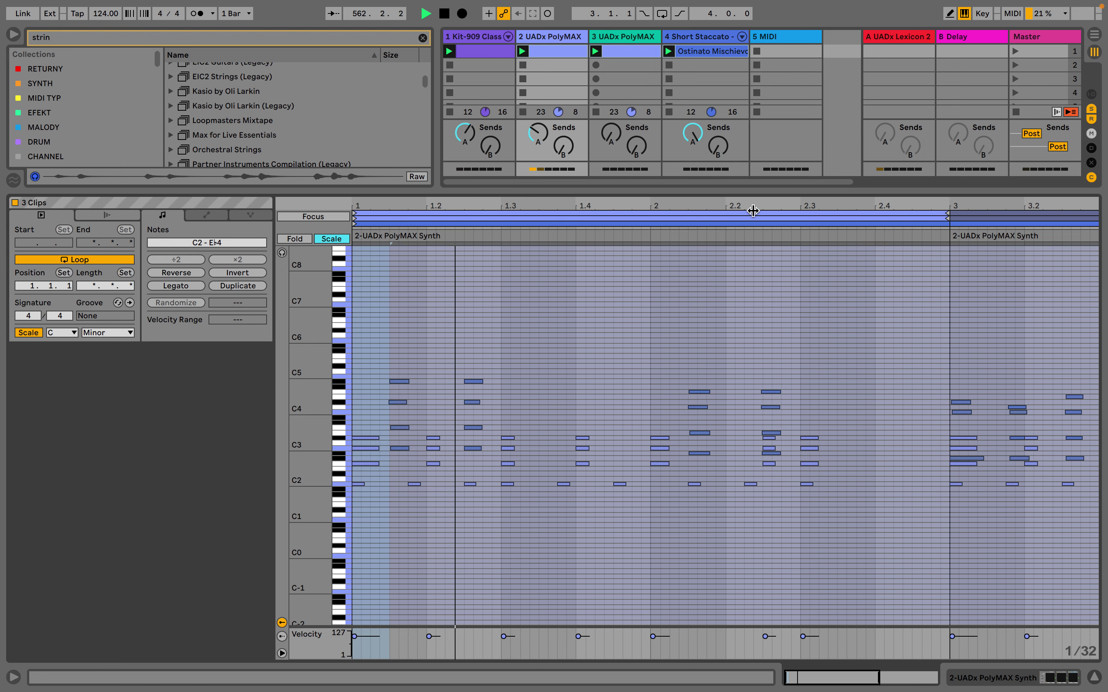
drag(750, 209, 630, 208)
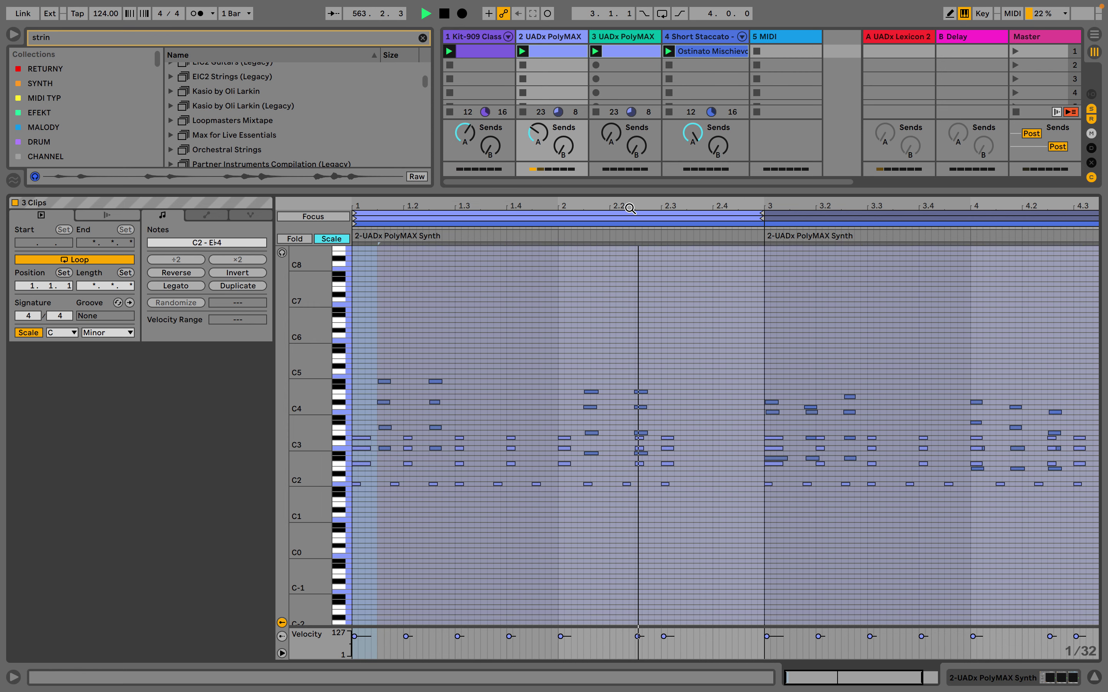
Try shifting the second chord of bar 2 in the string clip to 2.3.3, then remove that chord
click(708, 52)
click(771, 279)
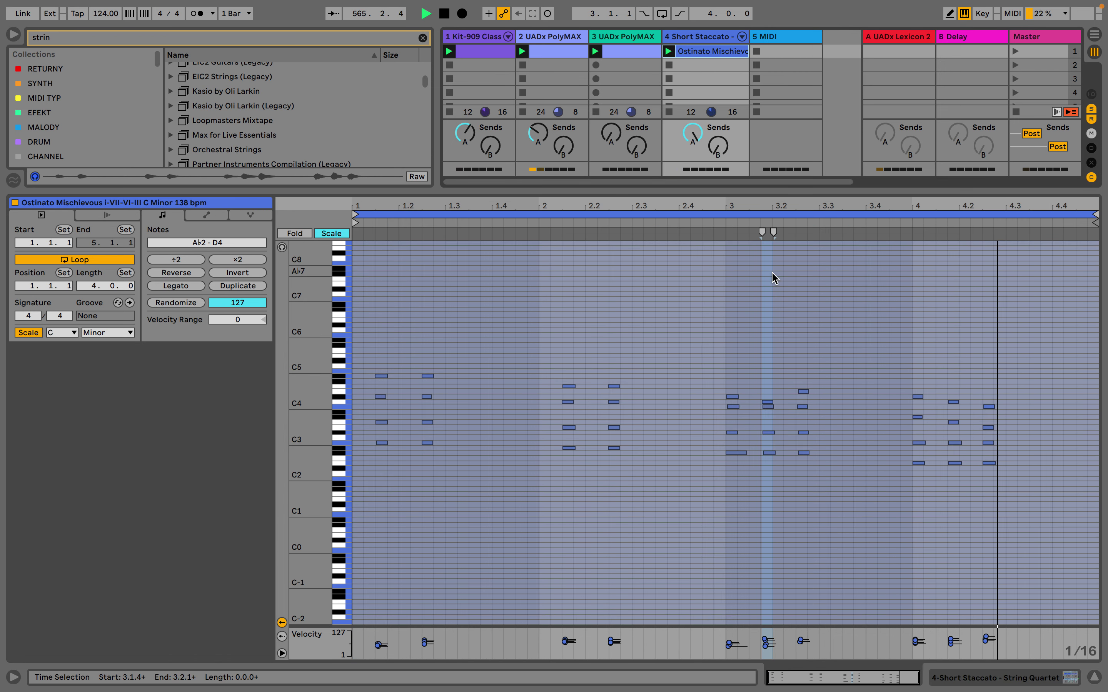
drag(682, 323, 598, 460)
key(Right)
key(Right)
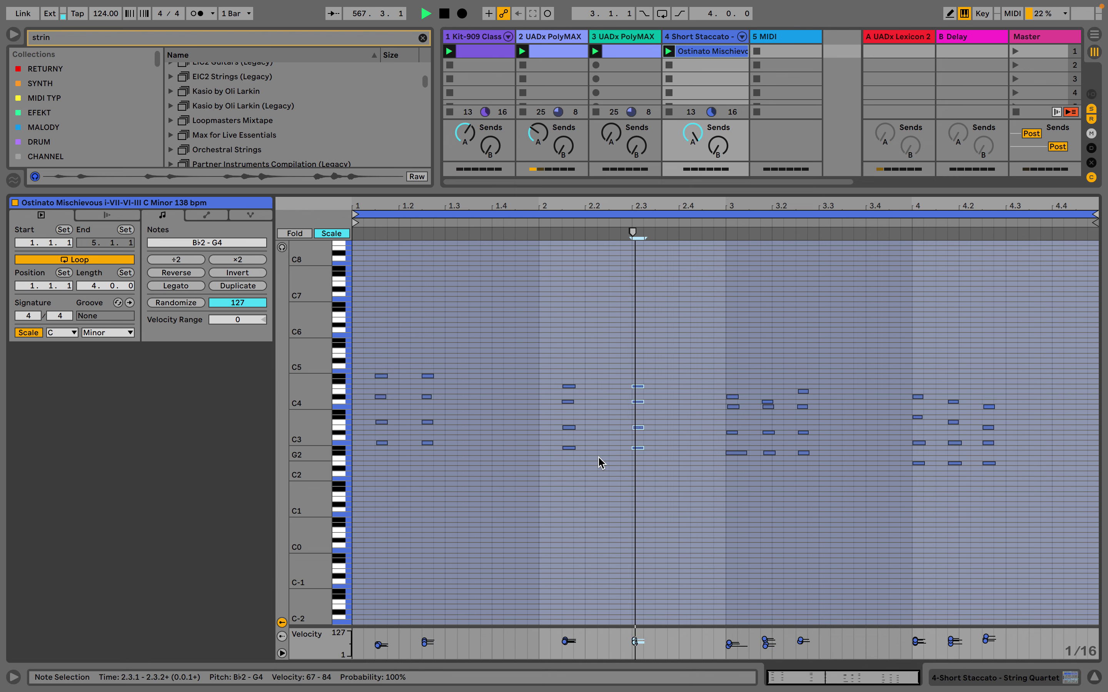
key(Right)
key(Right)
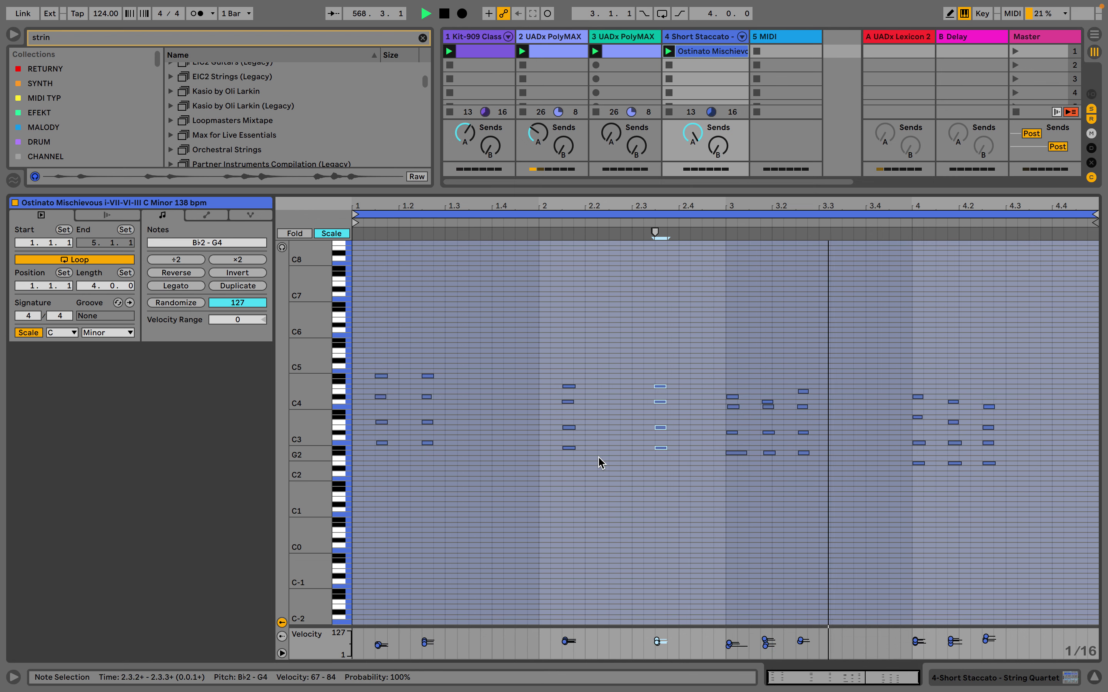
key(Right)
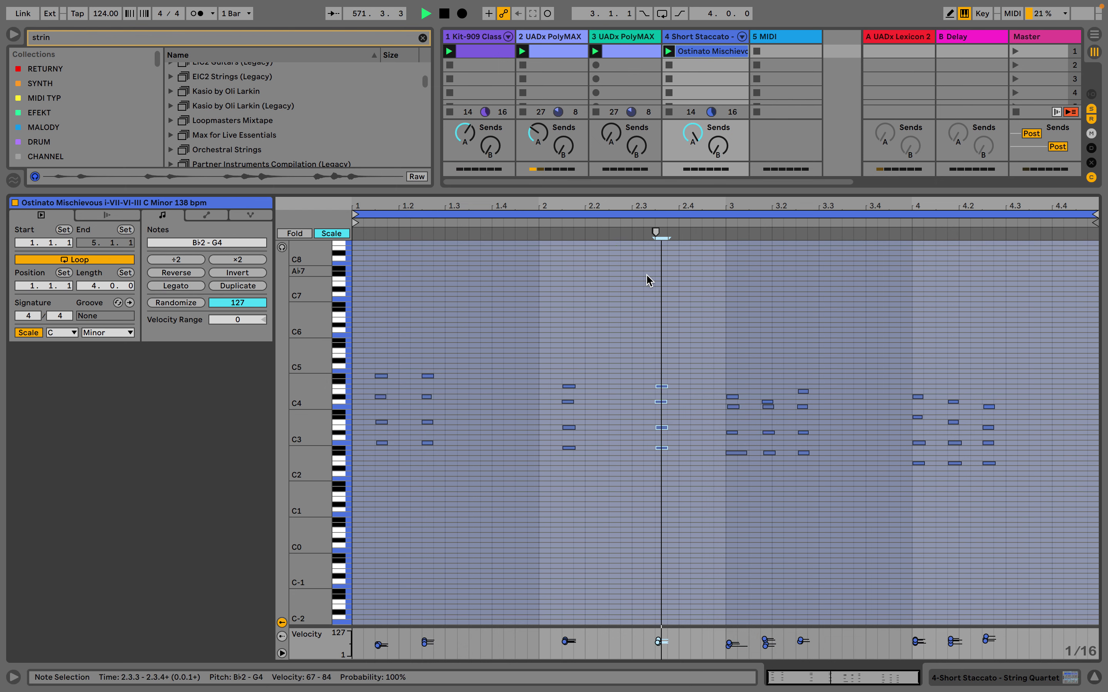
key(Delete)
Delete all notes from the Ostinato Mischievous string clip
click(638, 524)
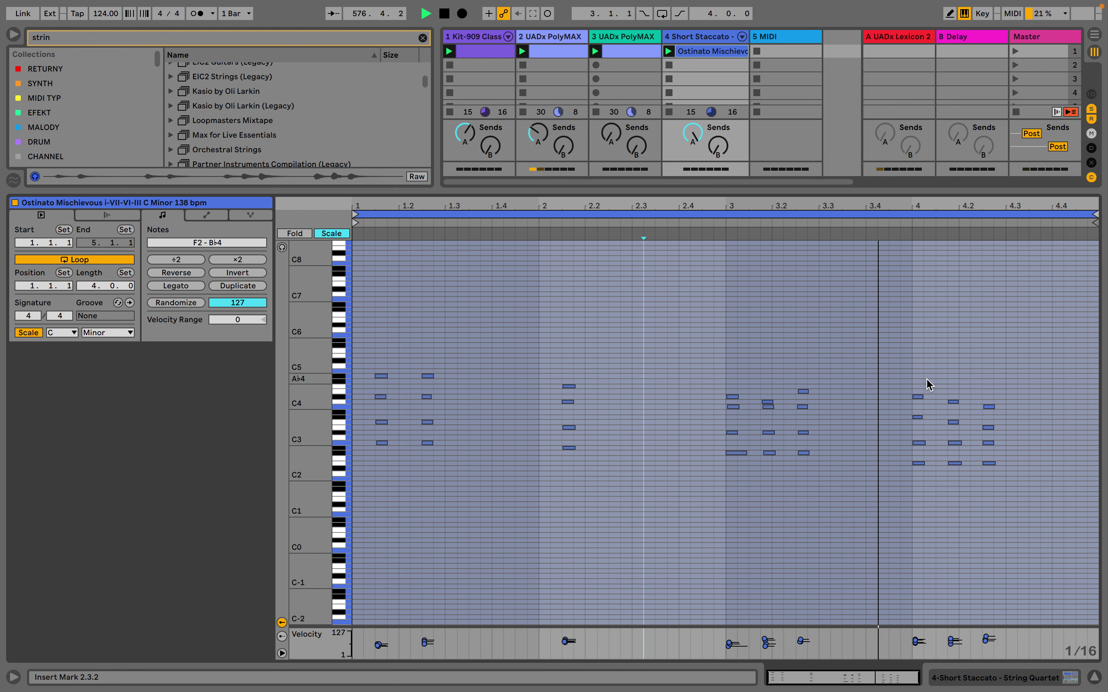
drag(1041, 341, 401, 509)
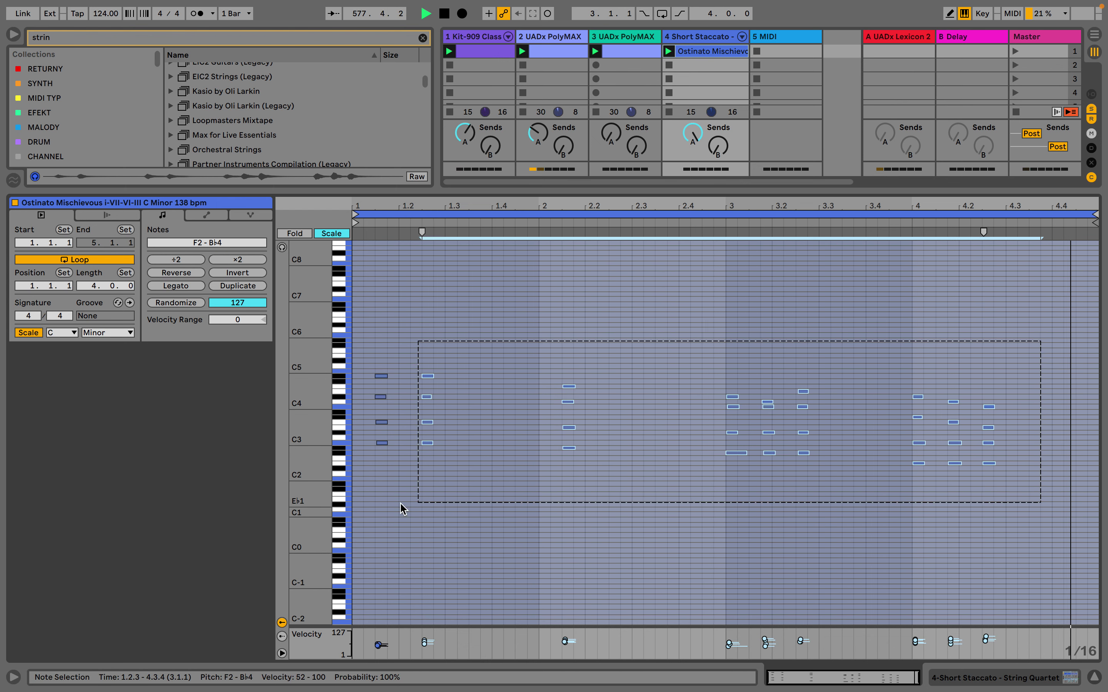
key(Delete)
Widen the grid to 4/1 and draw a four-bar C5 note from bar 1 with velocity 121
key(b)
key(super+2)
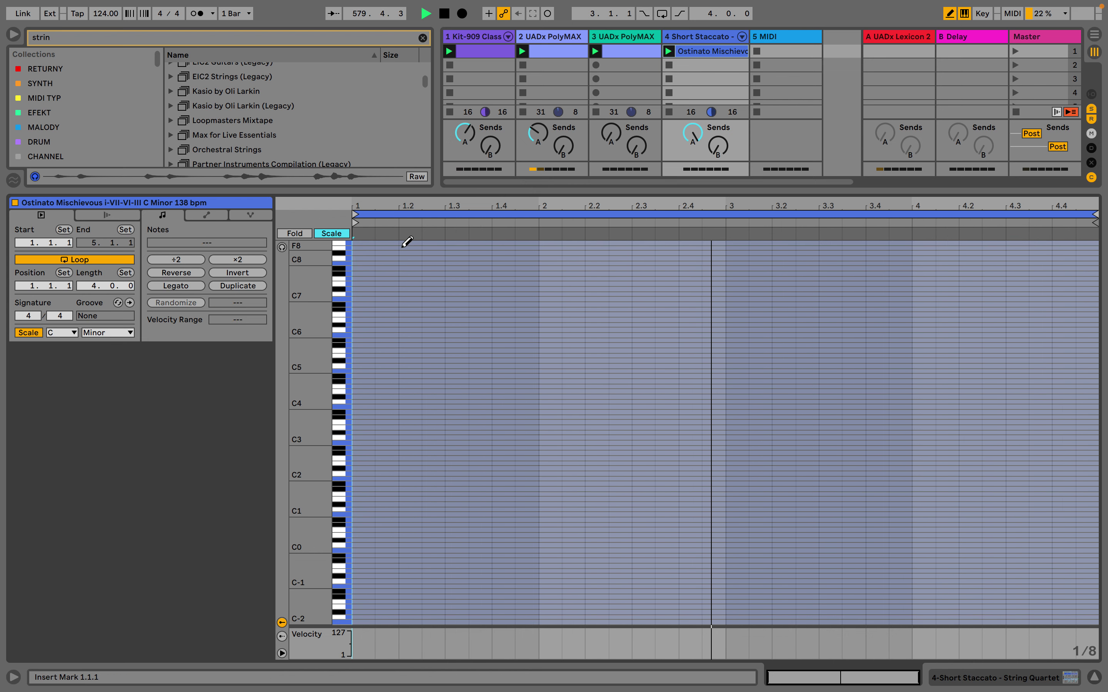
key(super+2)
key(super+2)
key(super+2)
key(super+2)
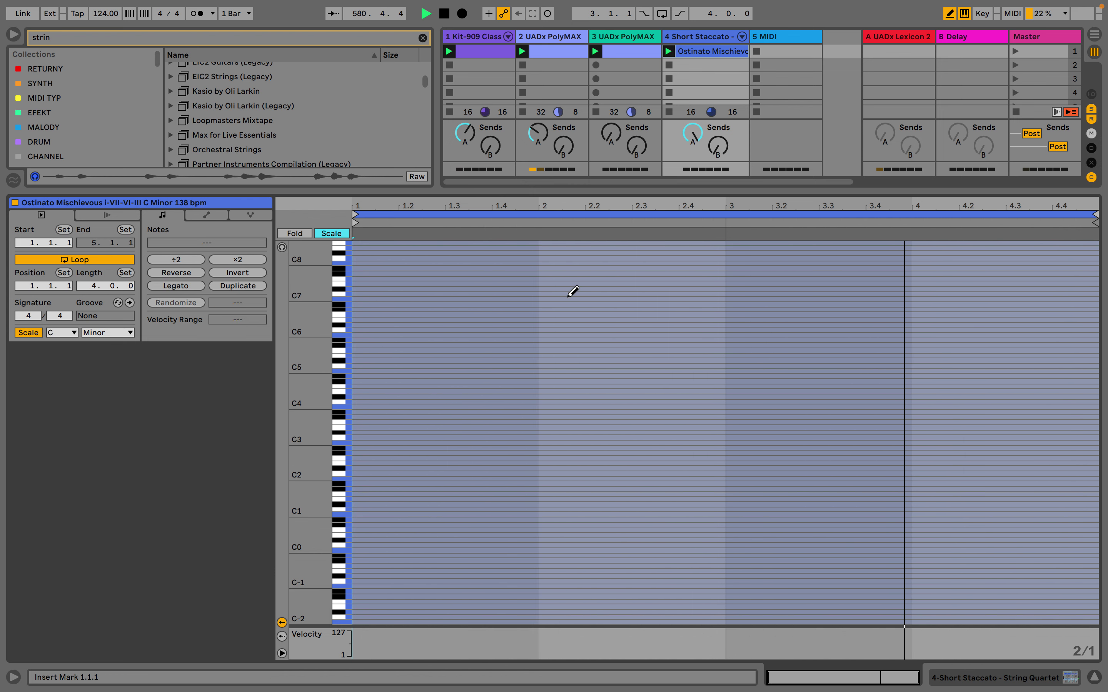
key(super+2)
click(394, 334)
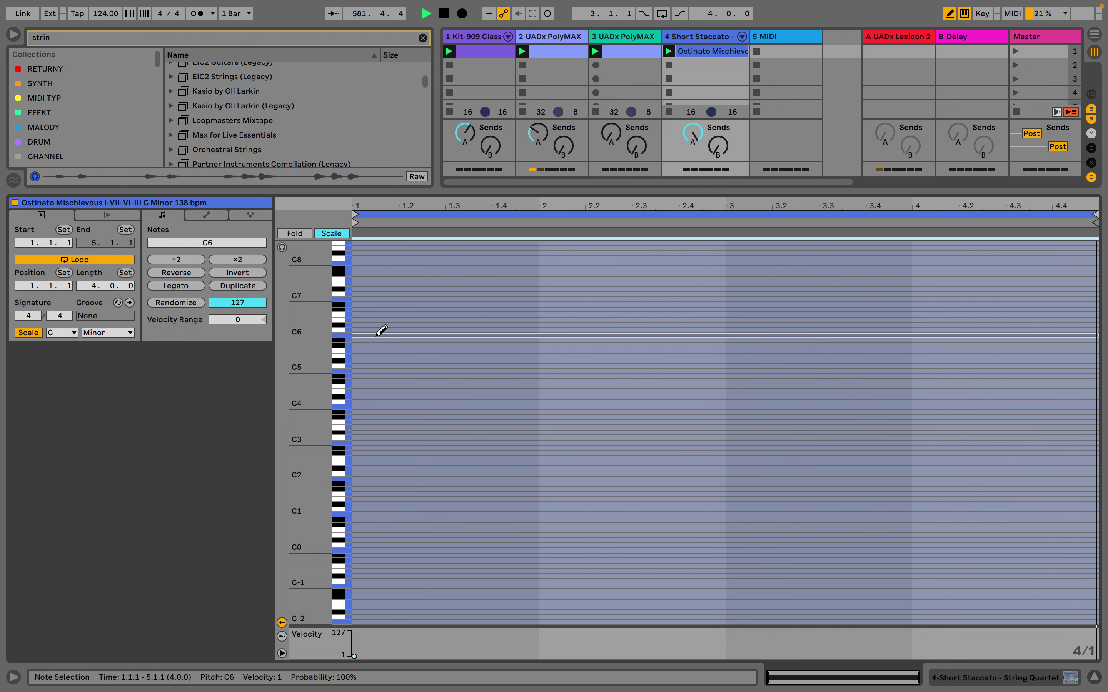
mouse_move(381, 335)
mouse_down()
mouse_move(381, 316)
mouse_move(396, 331)
mouse_up()
key(shift+Down)
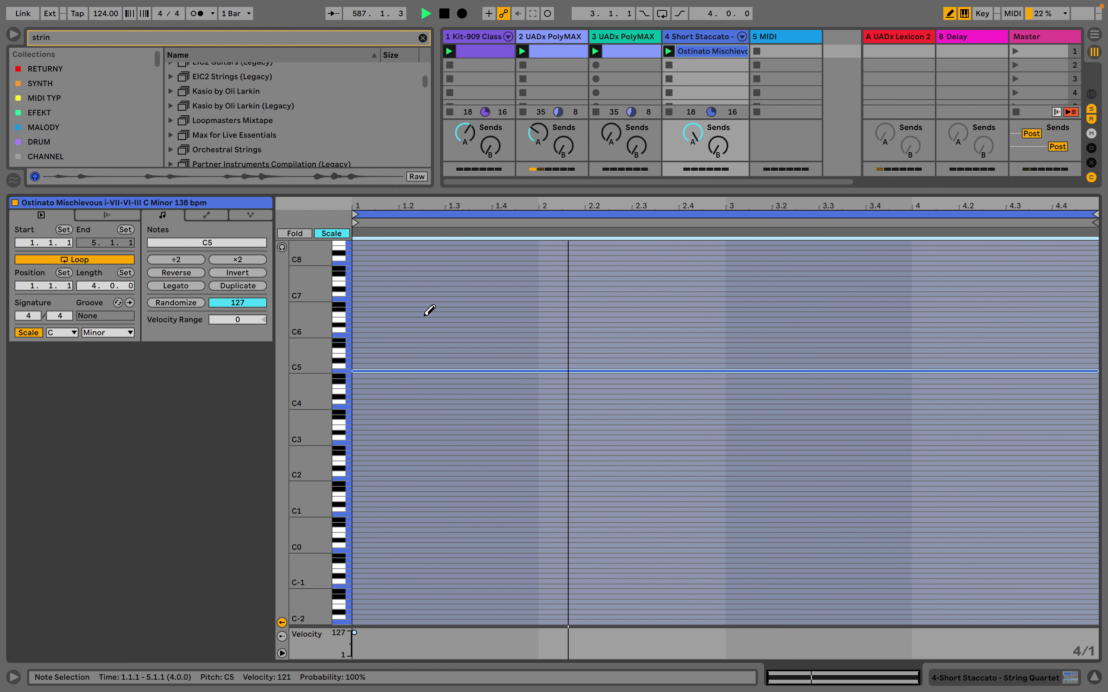
Set the Short Staccato instrument's velocity sensitivity to 62 % and its release to 813 ms
click(699, 37)
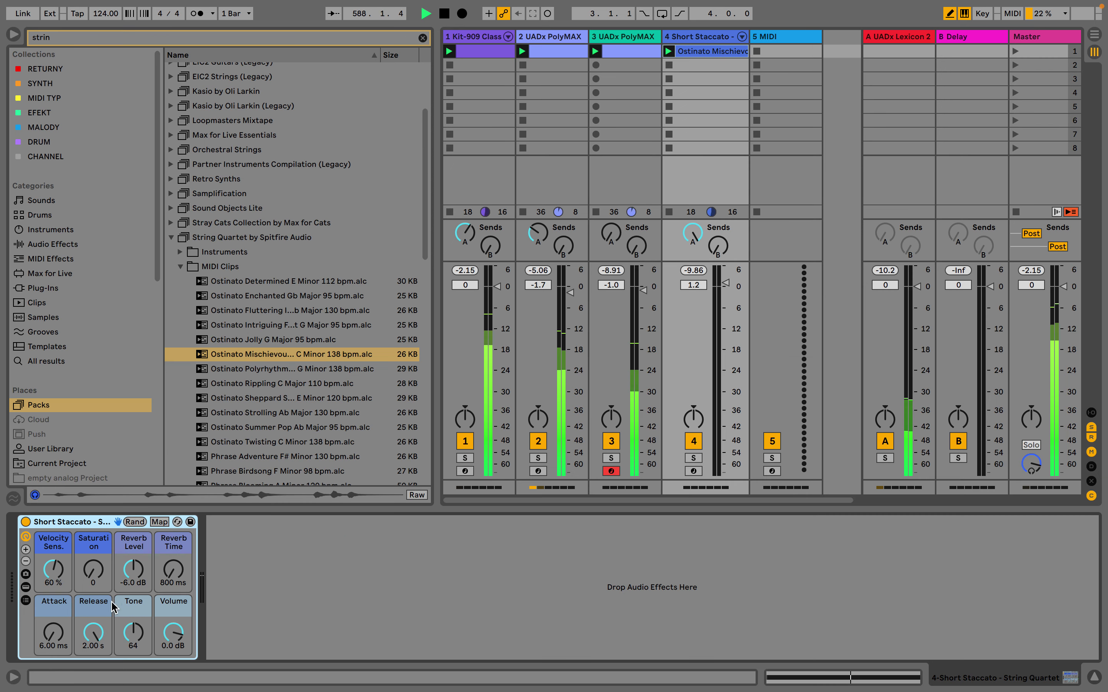
click(56, 575)
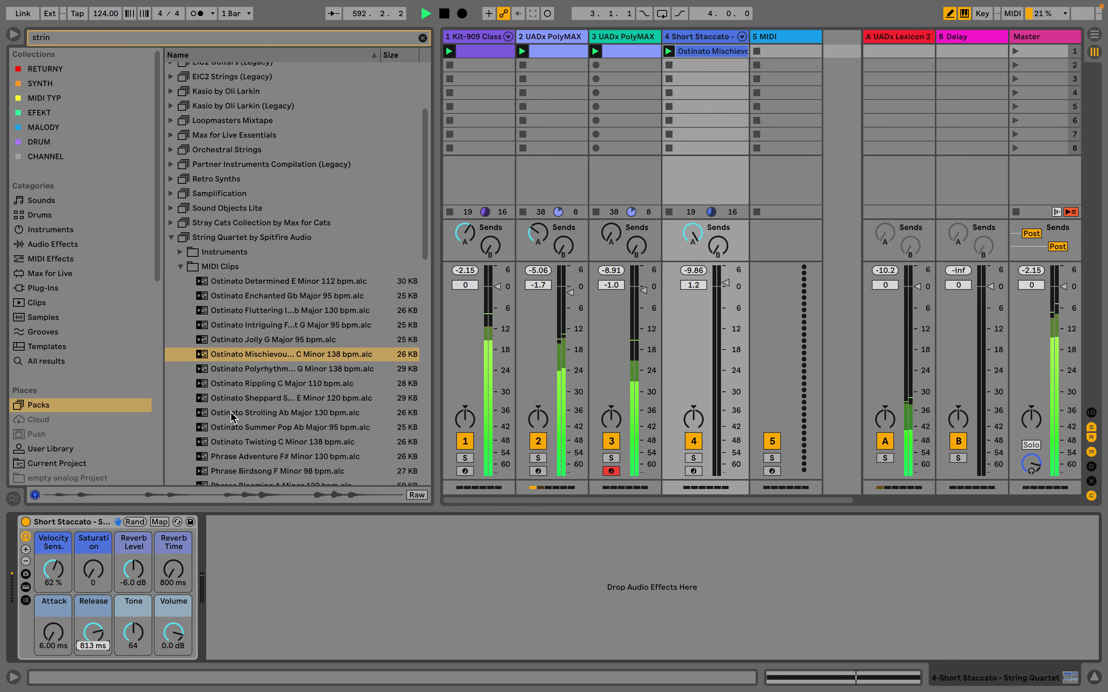
Replace the string track's instrument with Long All-in-one - String Quartet from the Spitfire Audio pack
click(184, 267)
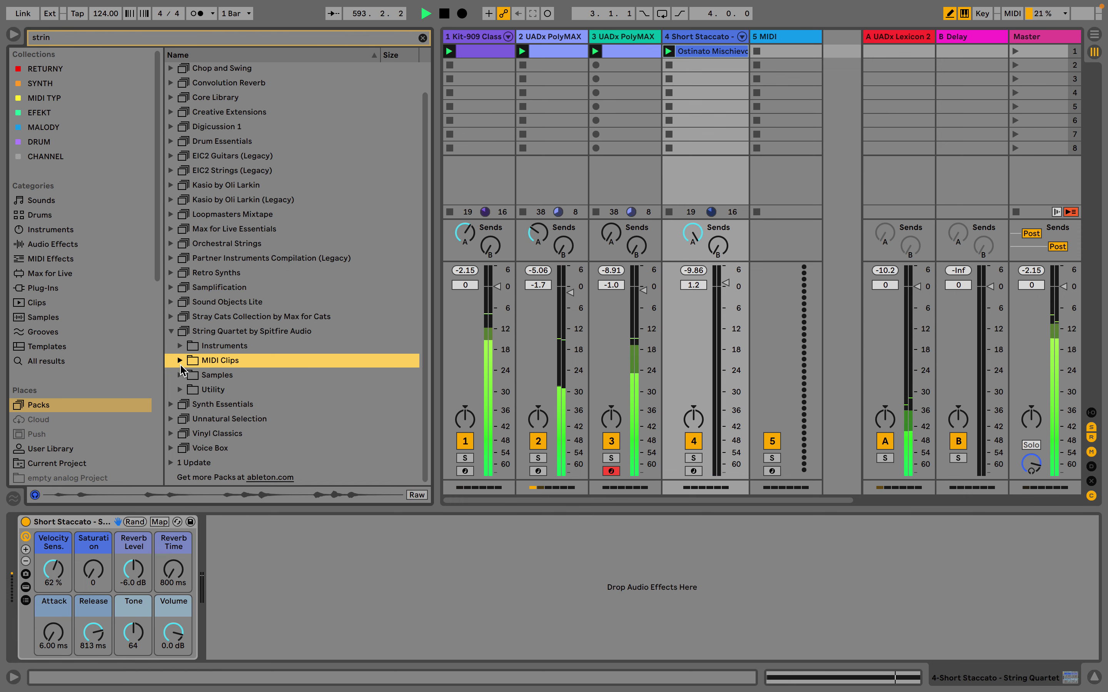
click(180, 346)
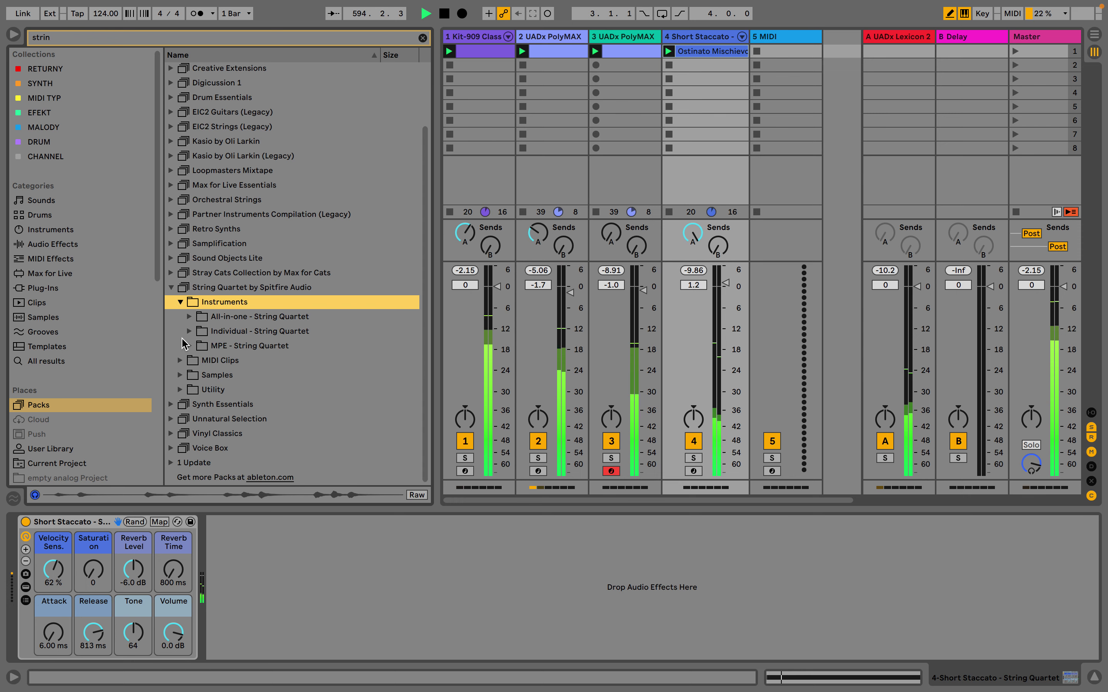
click(188, 332)
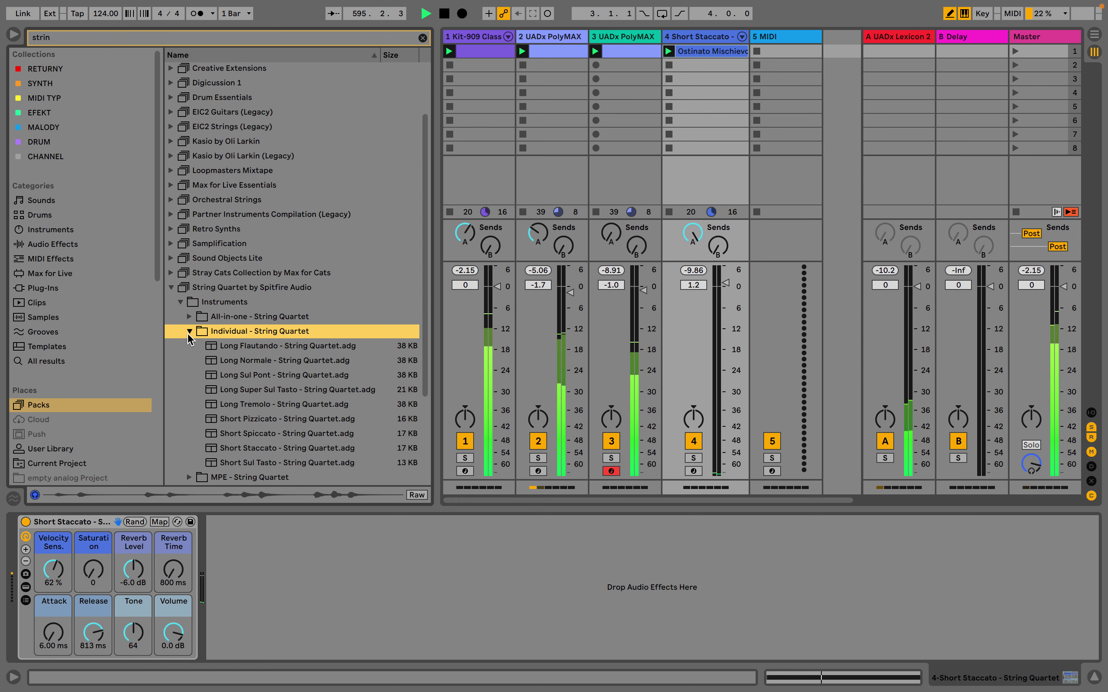
scroll(227, 349, down, 1)
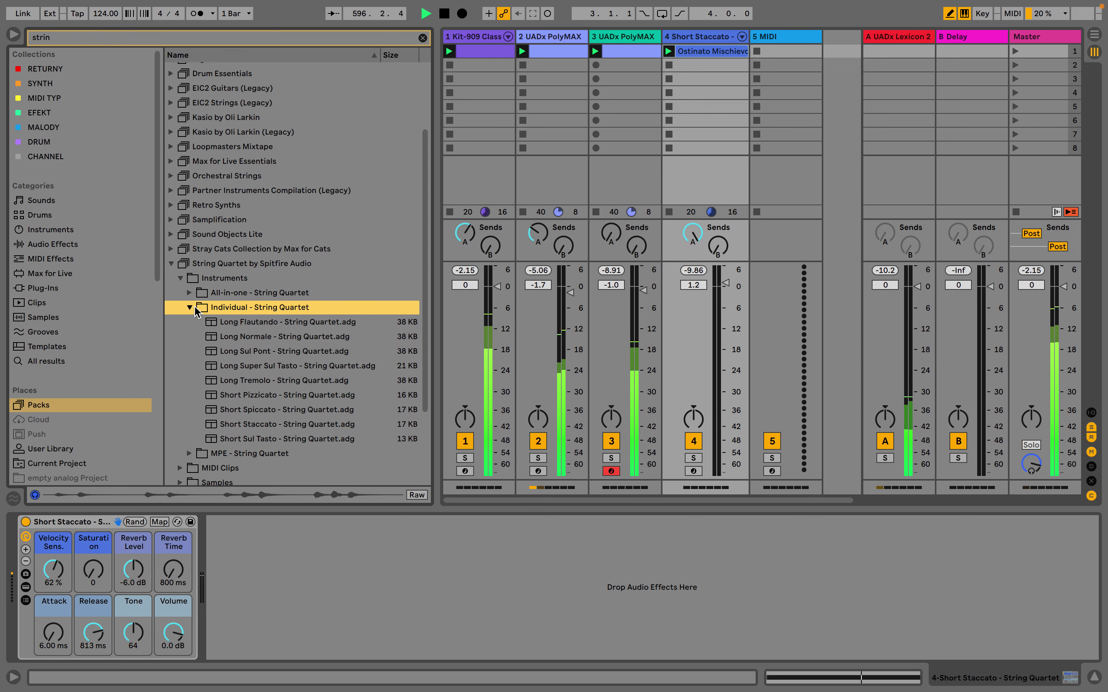
click(192, 296)
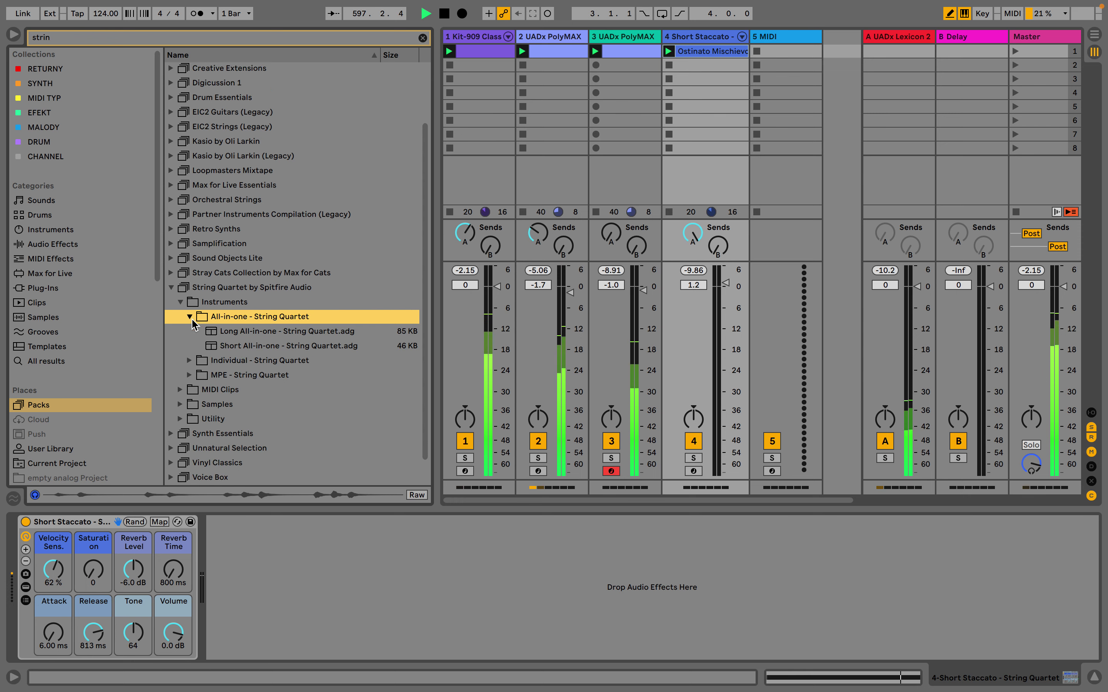
drag(264, 336, 114, 524)
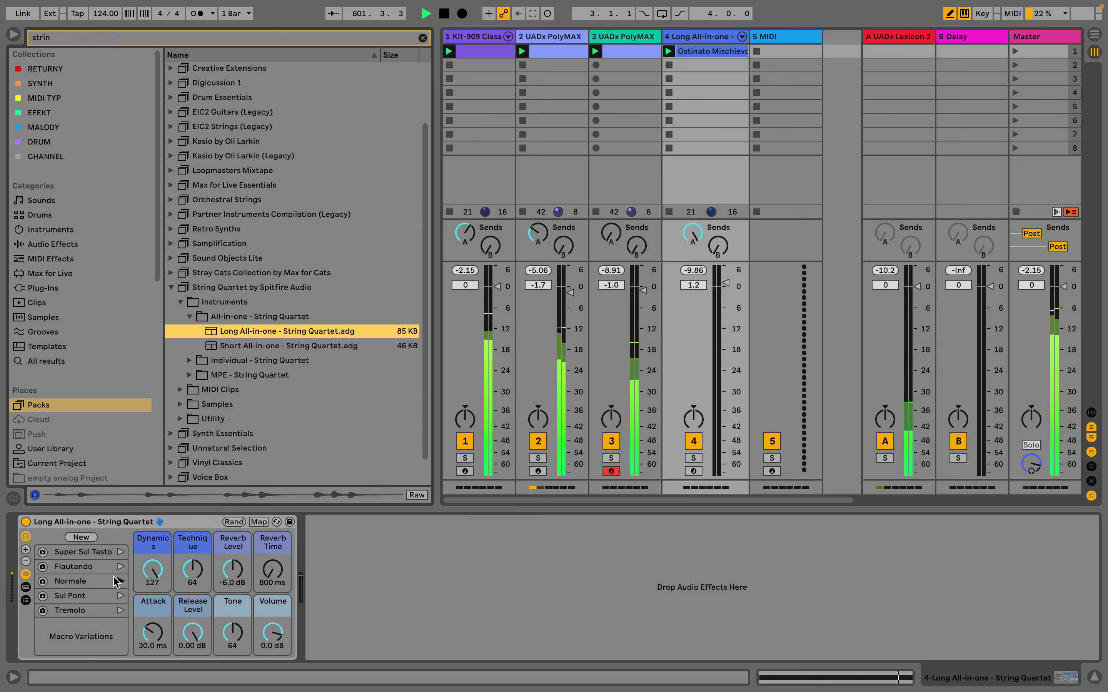
Recall the Normale macro variation and lower the string track's reverb send A
click(116, 582)
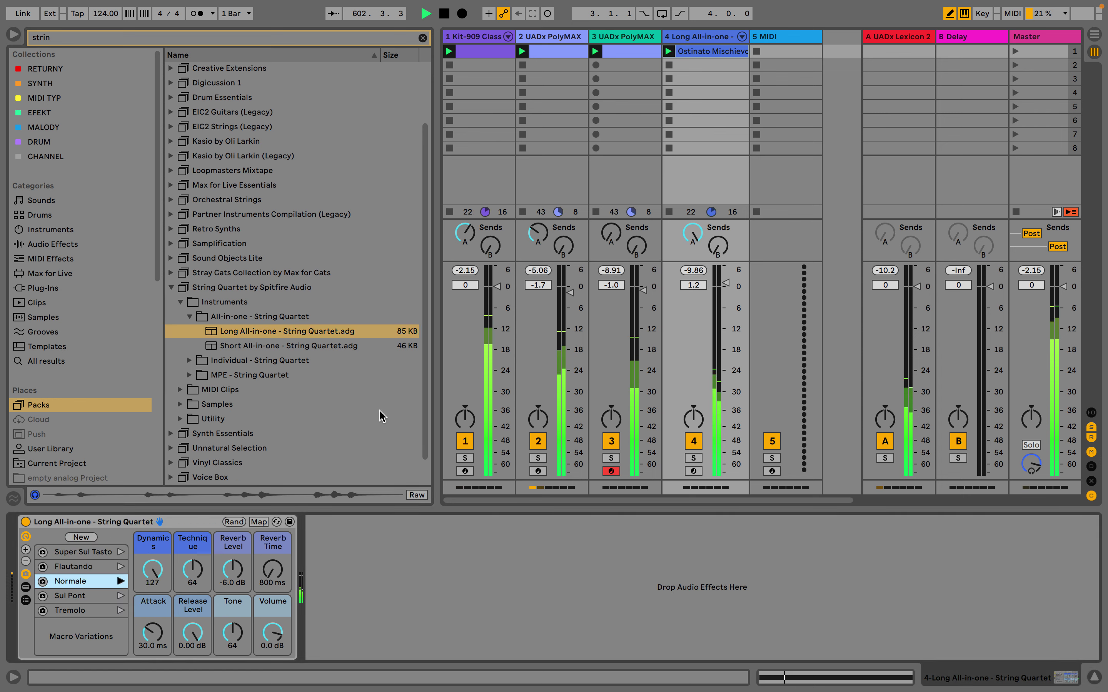
drag(693, 234, 693, 247)
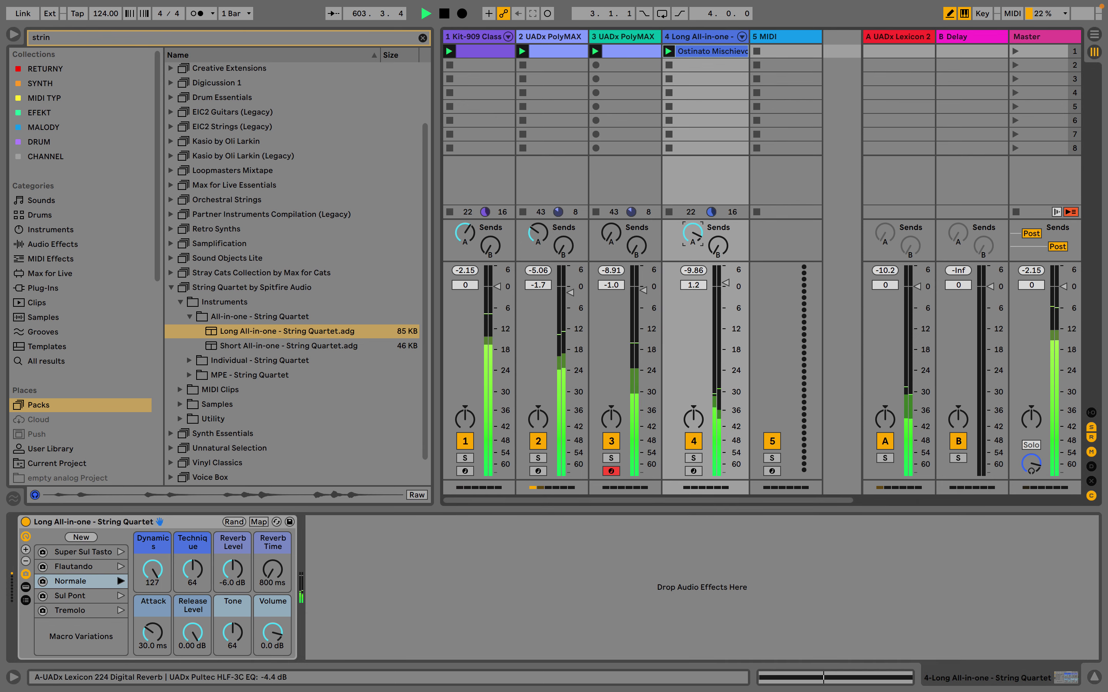
Shorten the C5 note in the string clip to two bars and place a two-bar copy at bar 3, transposed to G5
double_click(727, 51)
key(b)
drag(1066, 346, 1006, 380)
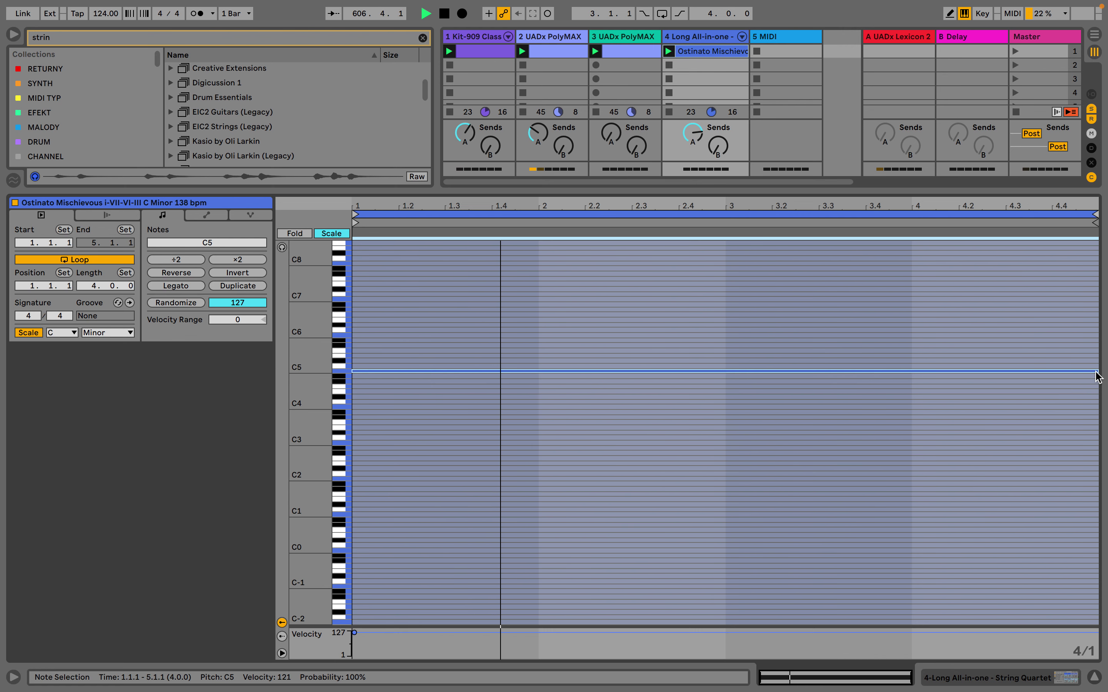
drag(1096, 371, 728, 392)
key(ctrl+d)
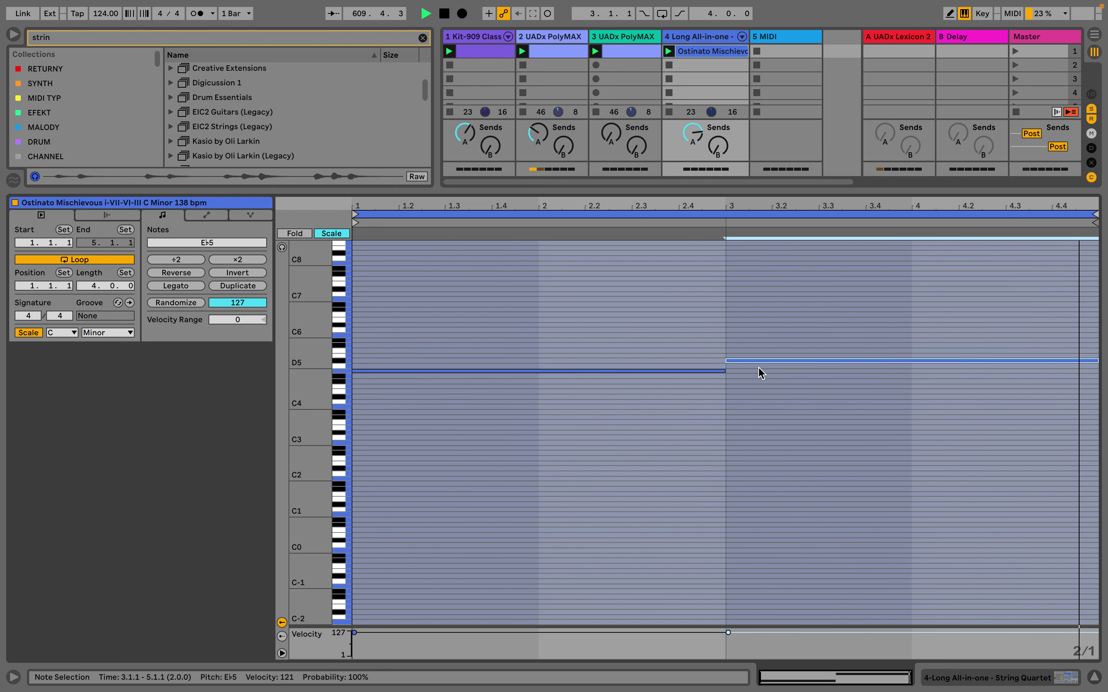
key(Up)
key(Up)
key(Up)
key(Up)
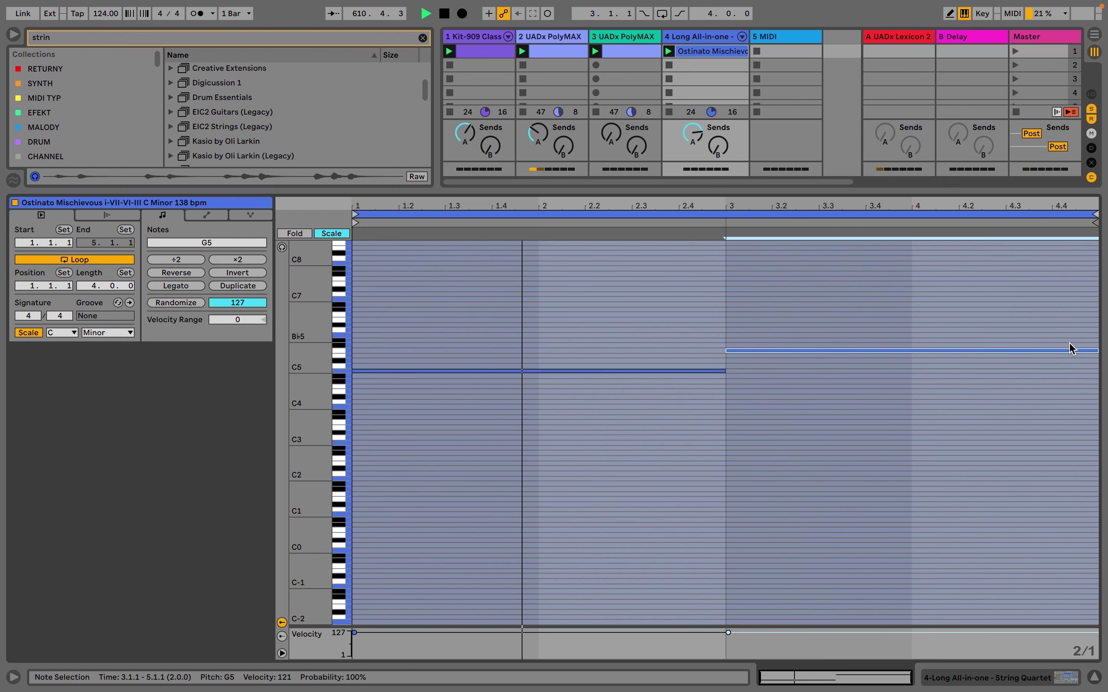
Shorten the G5 note to one bar and fill bar 4 with half-bar notes, F5 at 4.1 and E♭5 at 4.3
drag(1094, 351, 915, 357)
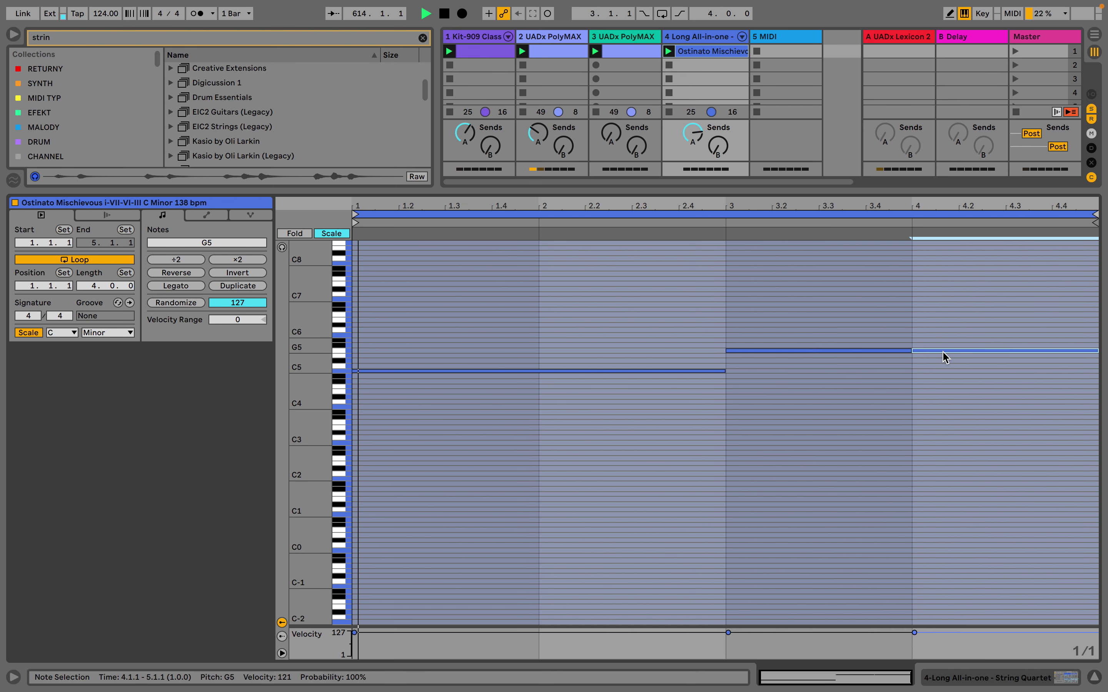
double_click(943, 356)
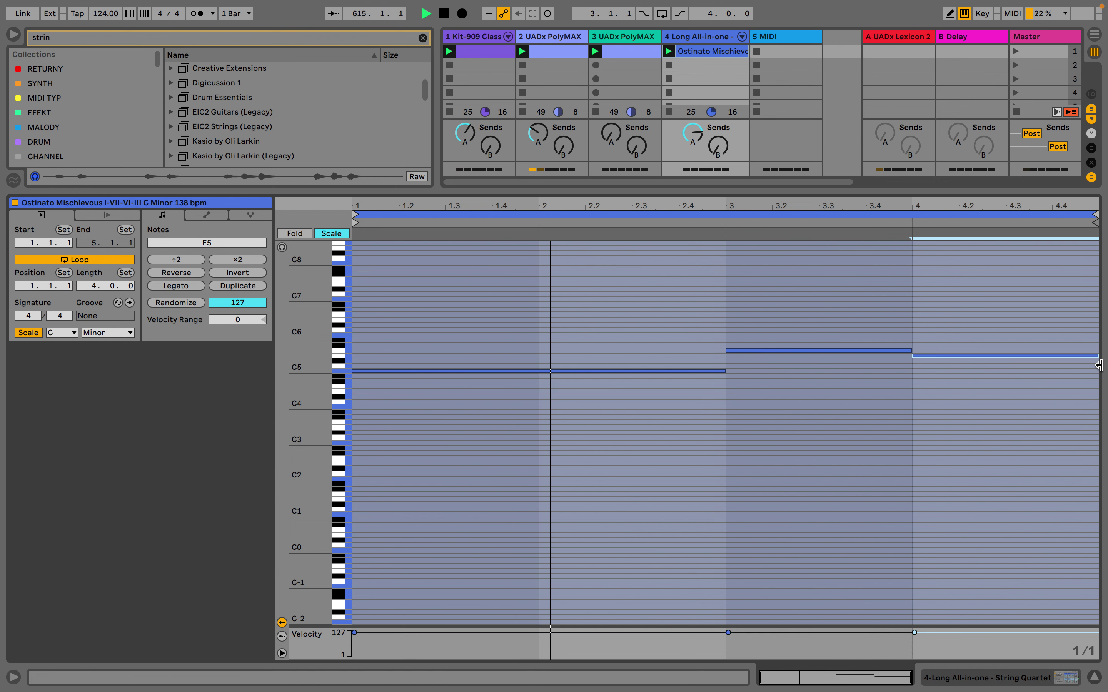
drag(1097, 356, 1007, 356)
double_click(1014, 357)
key(Down)
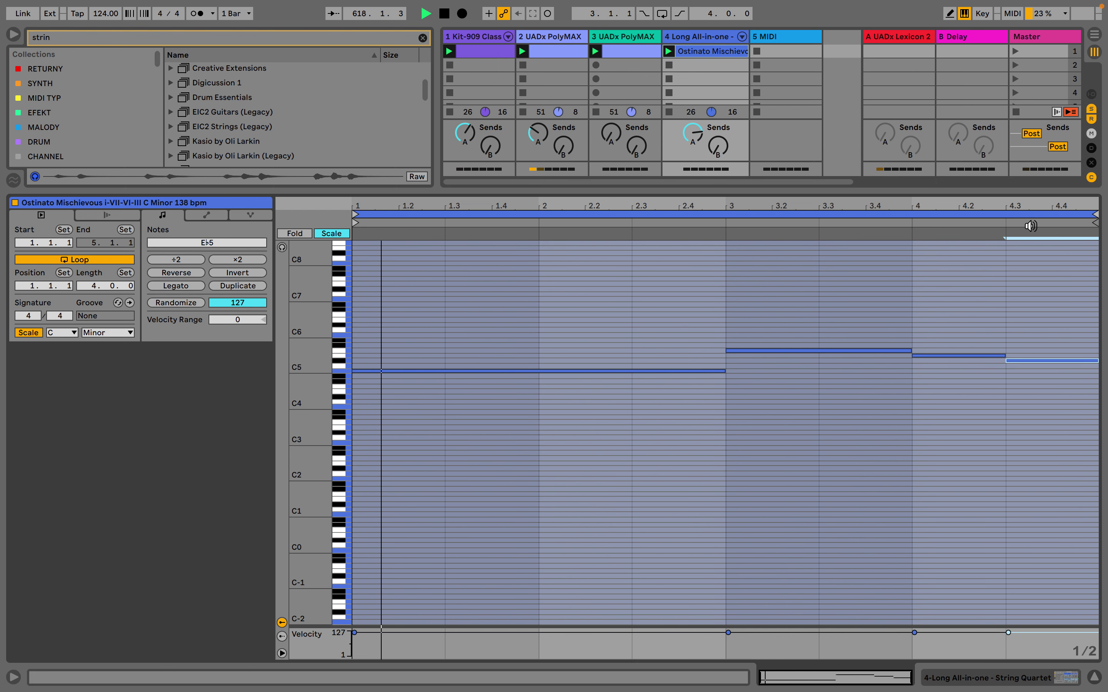
Shorten the E♭5 note to one beat and trim the ends of all four string notes slightly
drag(1020, 192, 1057, 189)
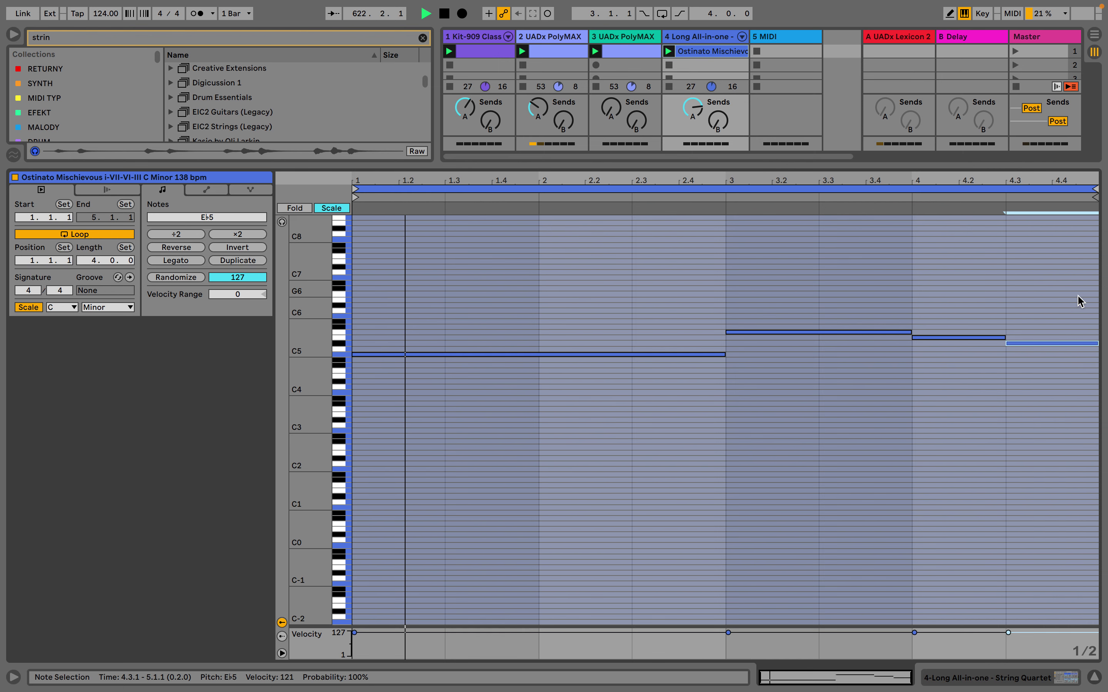
drag(1096, 343, 1058, 346)
drag(1032, 282, 679, 389)
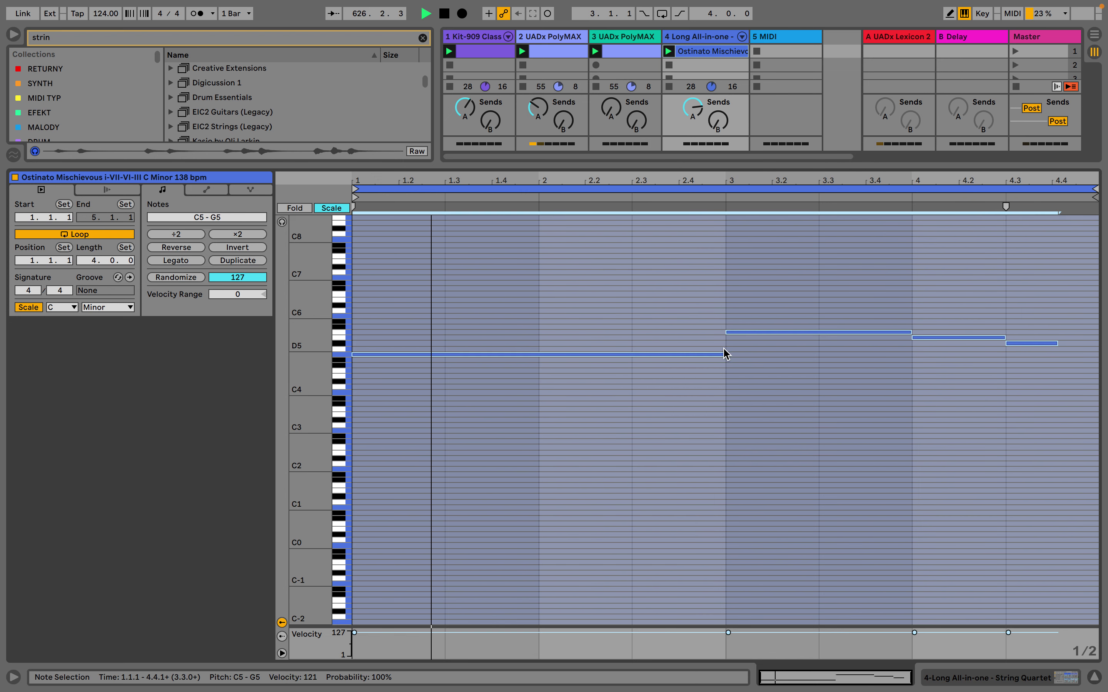
drag(725, 354, 715, 355)
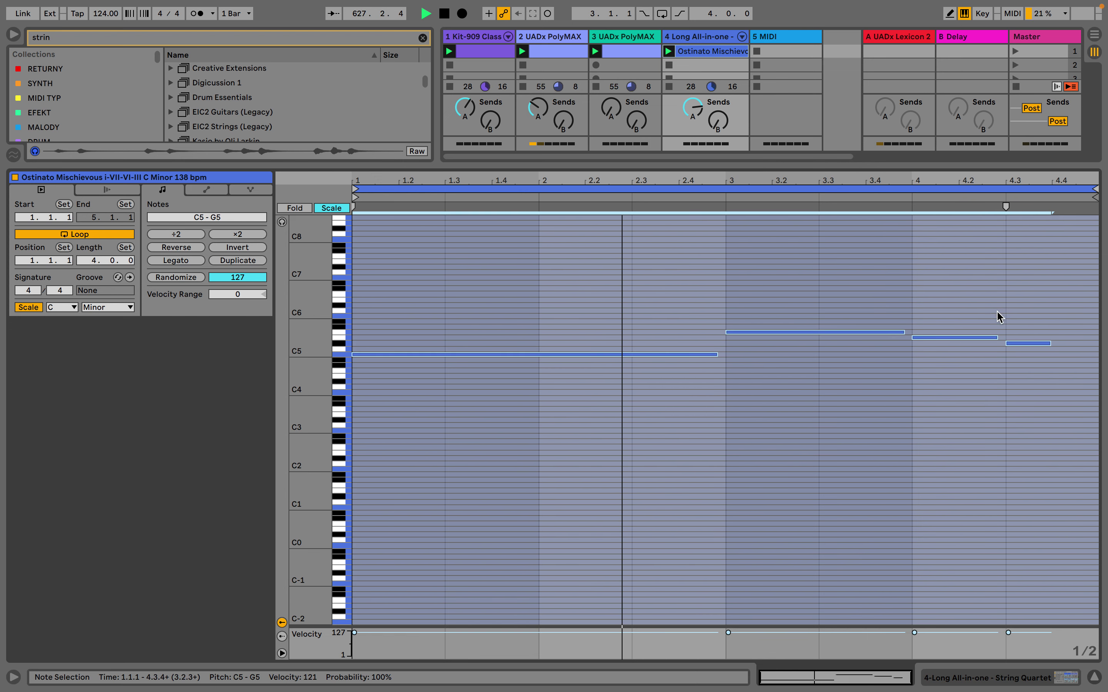
Lower the last string note, at 4.3, to D5
click(1036, 343)
key(Down)
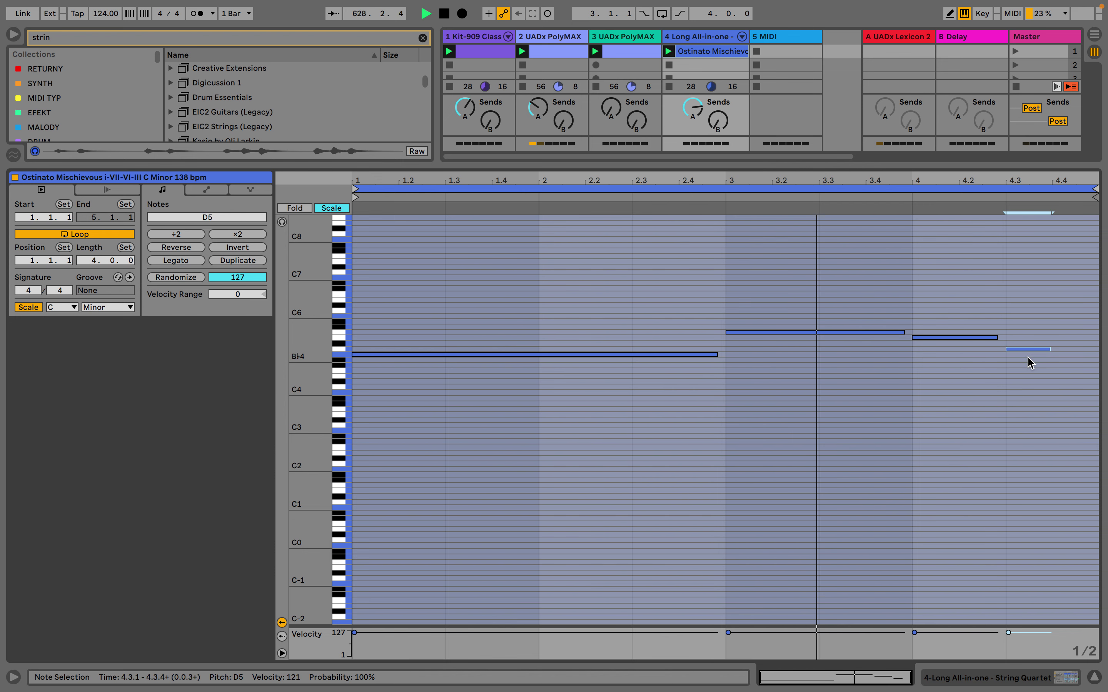
drag(1051, 185, 1050, 240)
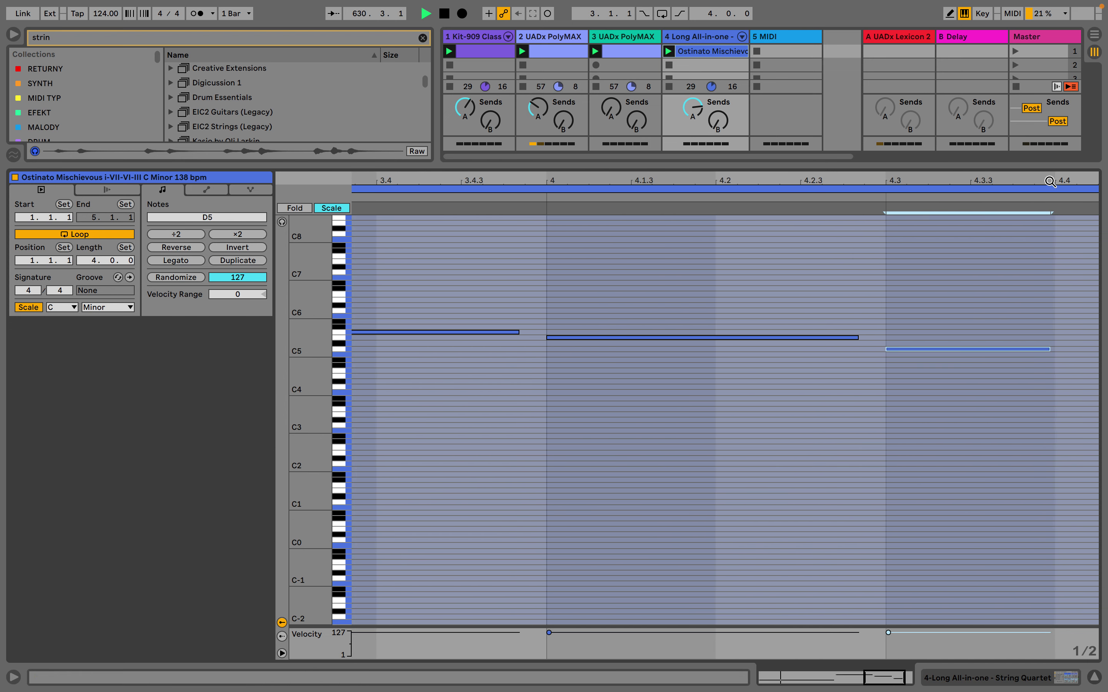
Lower the last string note, at 4.3, to C5 and shorten it to about an eighth note on a finer grid
key(super+1)
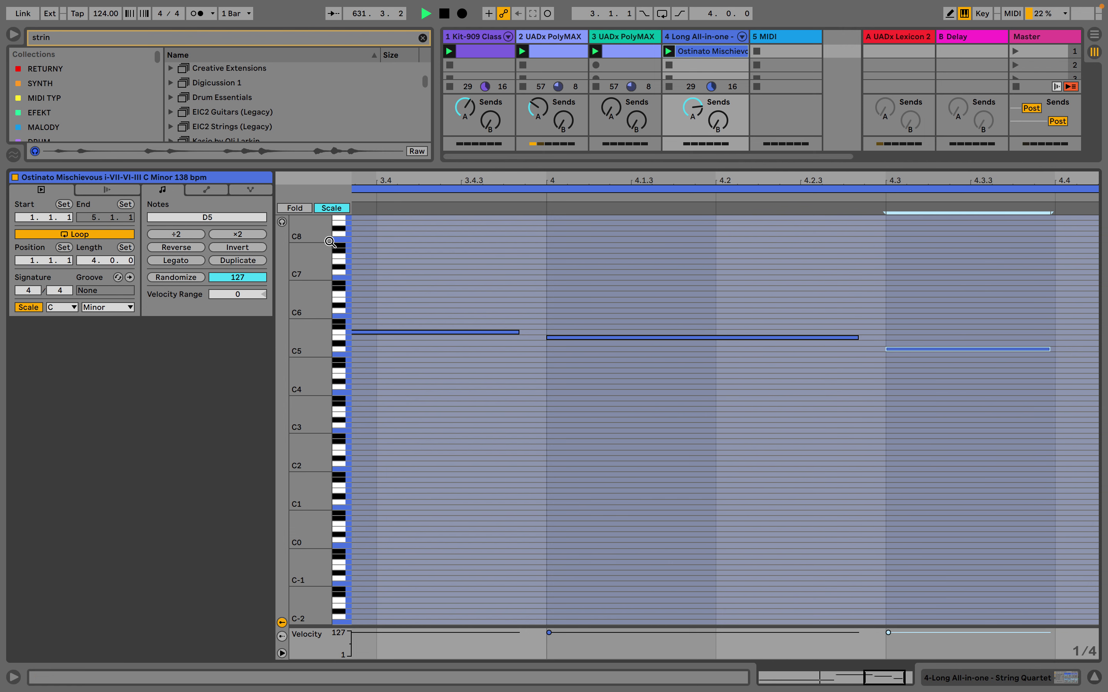
click(305, 210)
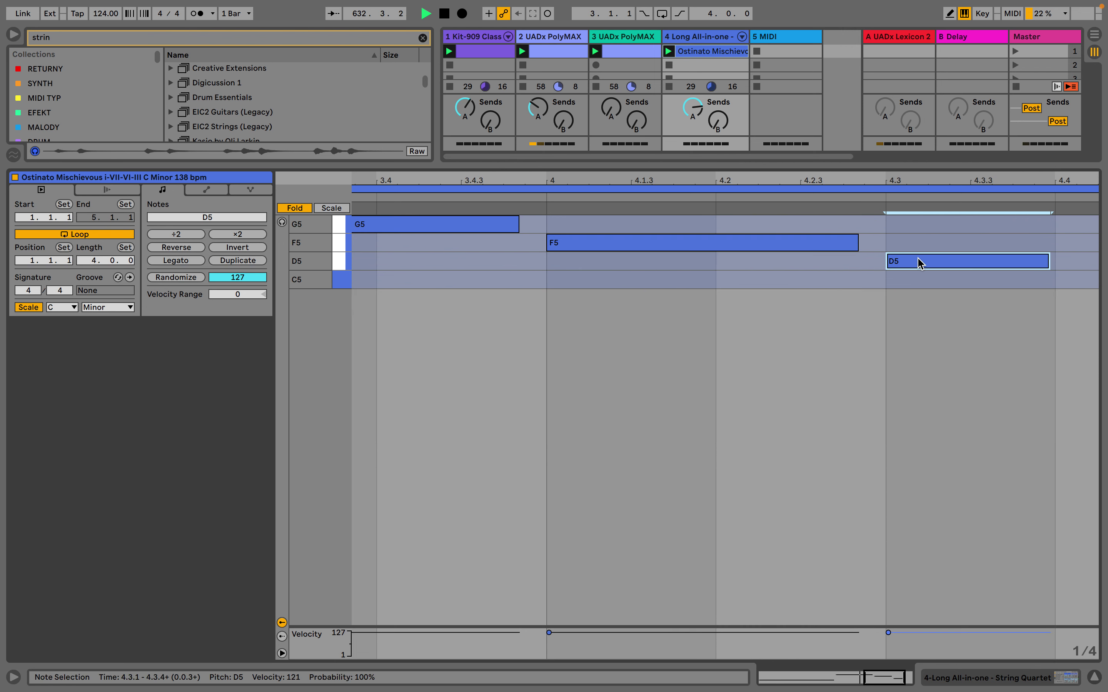
key(Down)
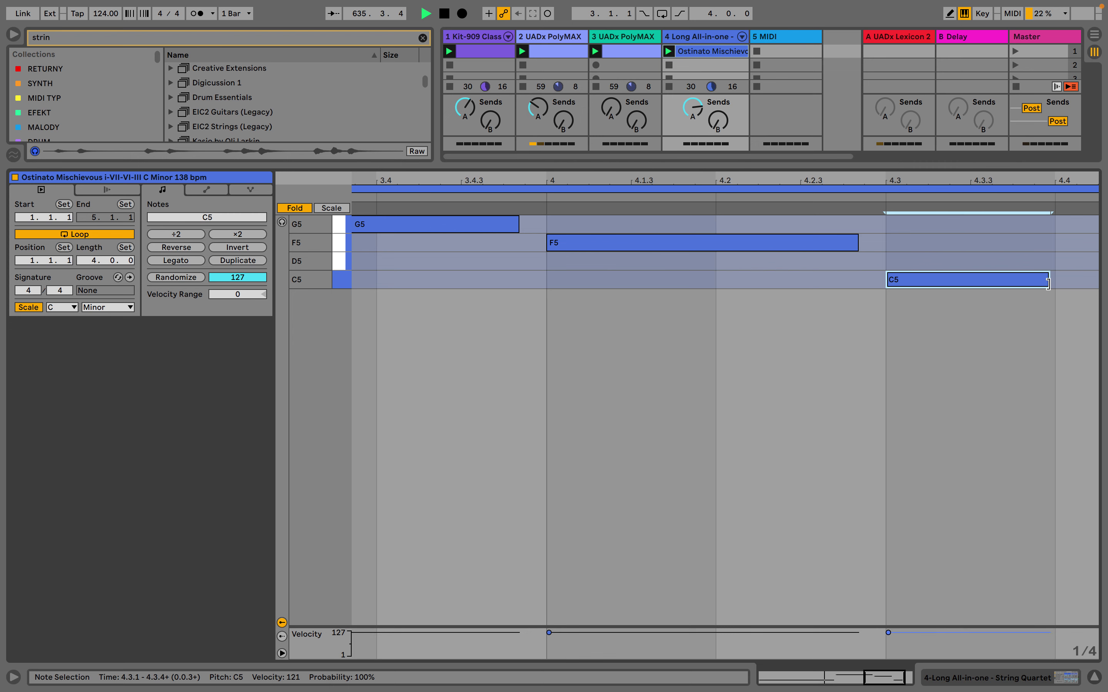
drag(1047, 282, 989, 283)
click(295, 208)
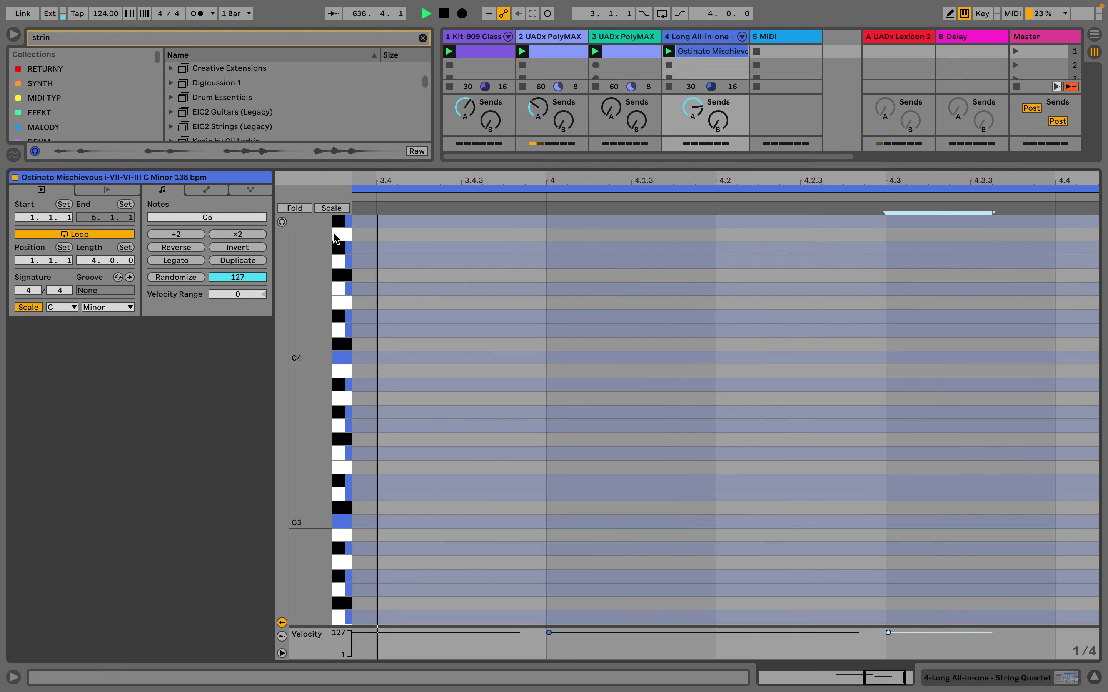
Try the last string note, at 4.3, an octave higher at C6 and an octave lower at C4
double_click(615, 181)
scroll(937, 288, up, 4)
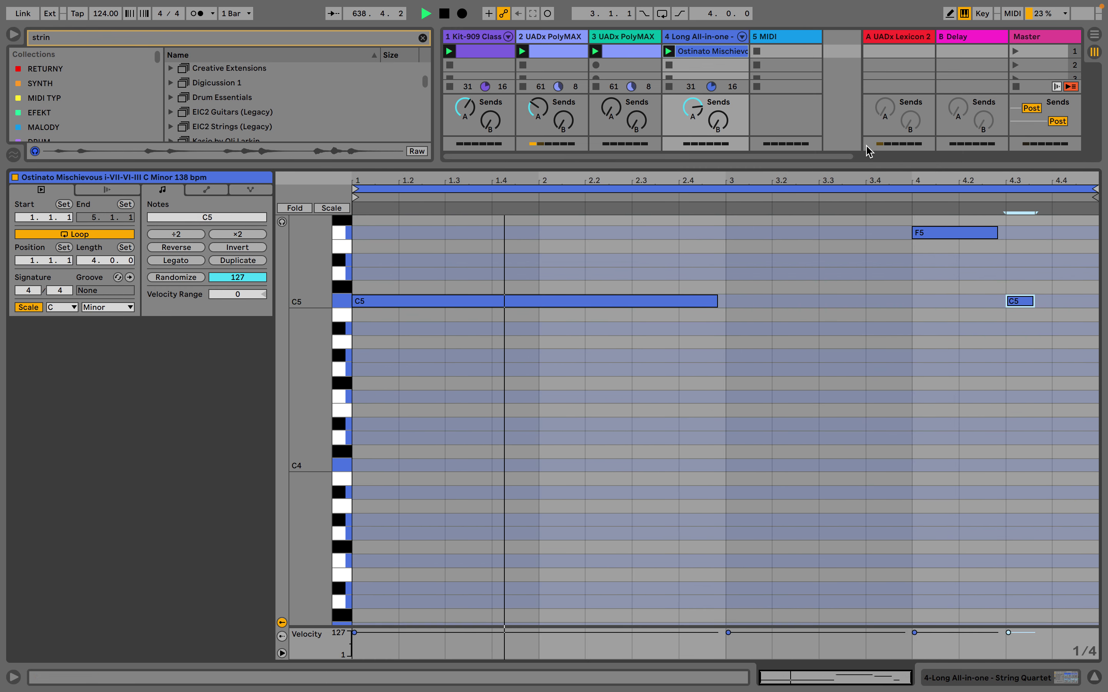
scroll(738, 324, up, 1)
scroll(738, 324, up, 1)
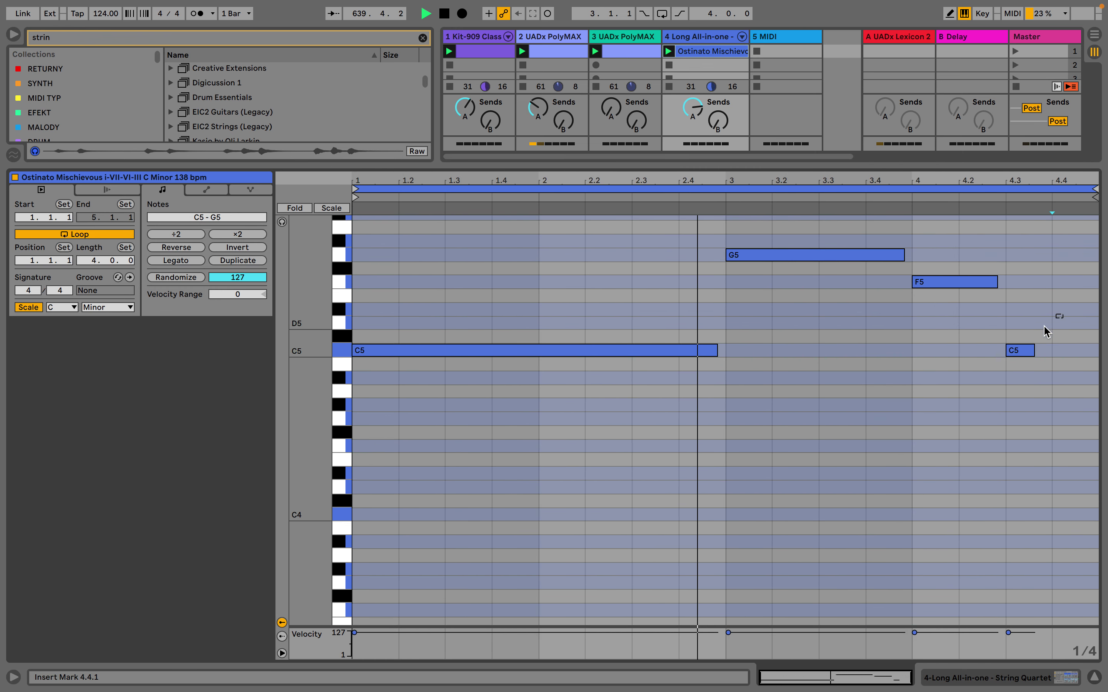
key(shift+Up)
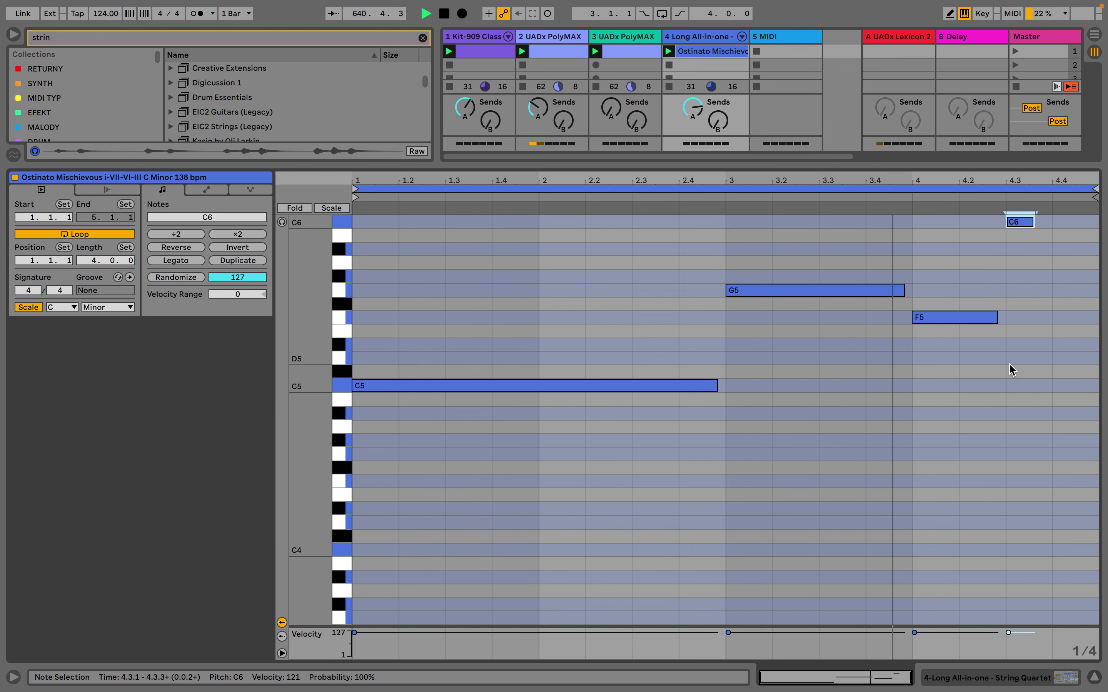
key(shift+Down)
key(shift+Down)
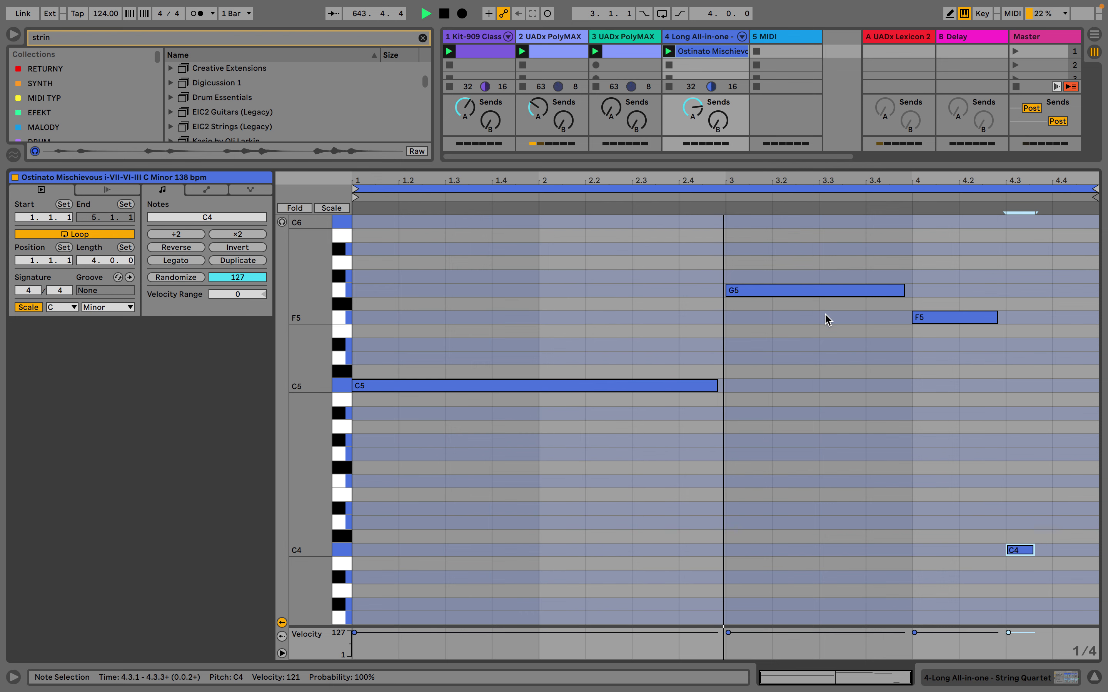
Shorten the first C5 string note to end at 2.4.3 and raise the last note, at 4.3, to C5
click(713, 387)
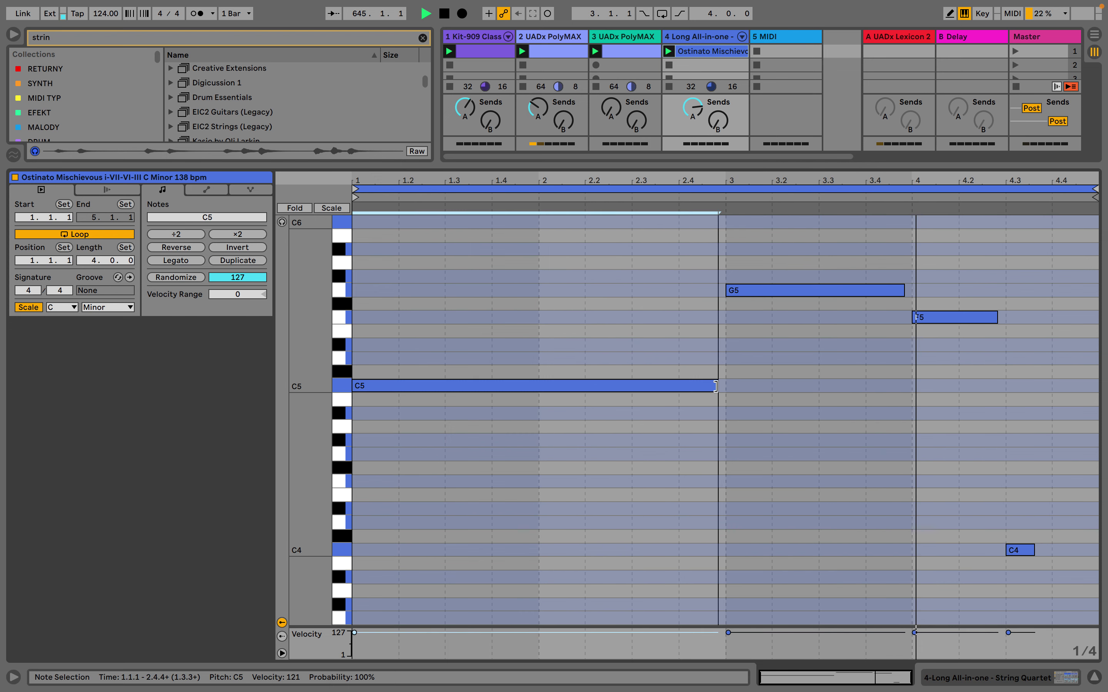
drag(709, 387, 692, 387)
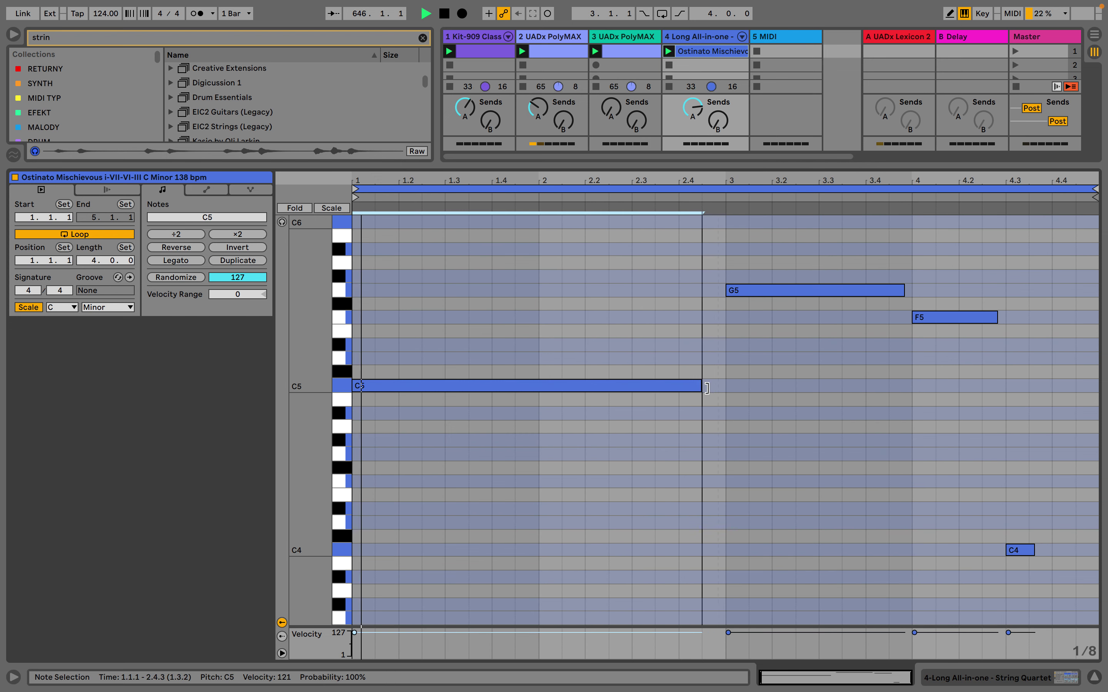
click(1007, 551)
key(shift+Up)
Draw eighth-note passing notes in the string clip, E♭5 at 2.4.3 and A♭5 at 3.4.3
key(b)
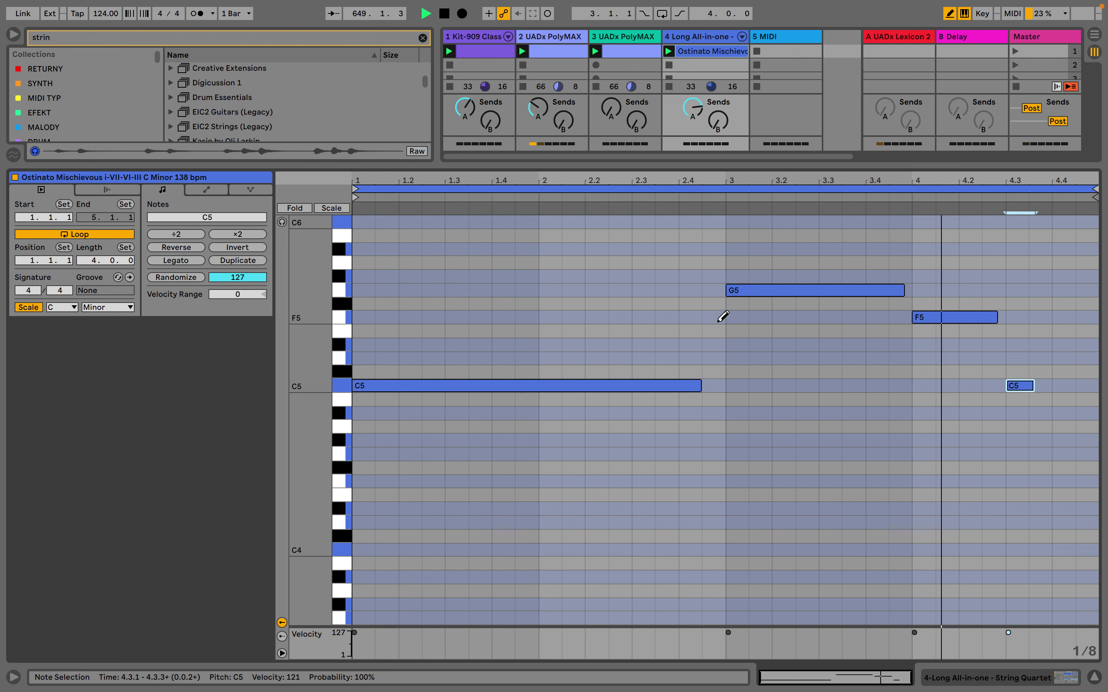
click(719, 344)
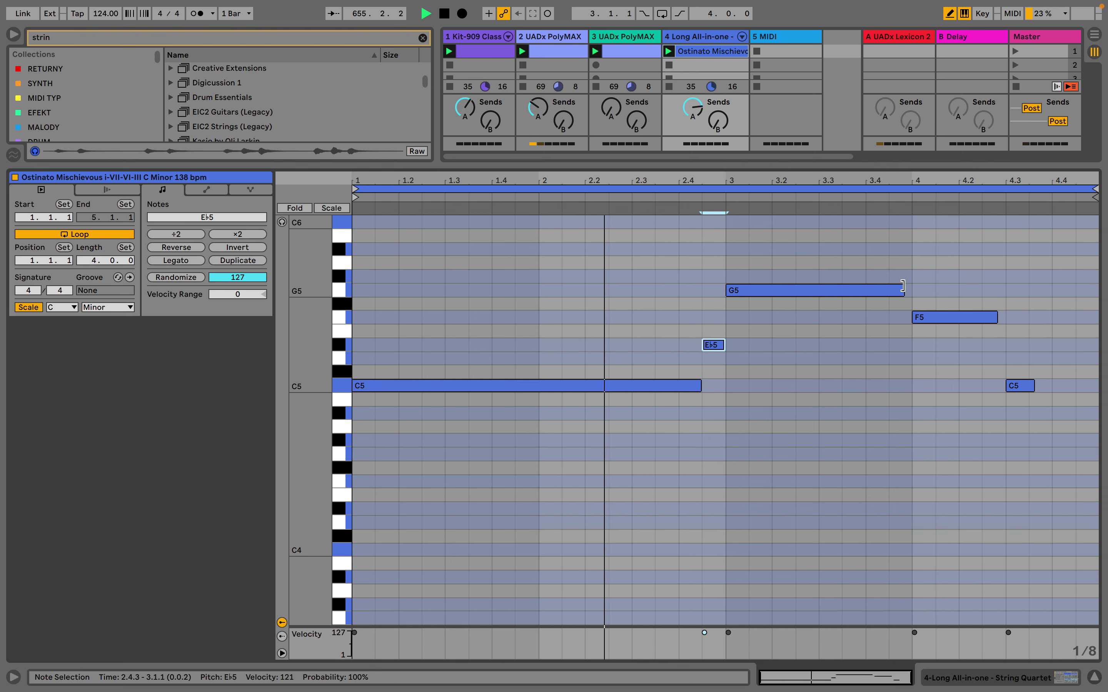
click(909, 276)
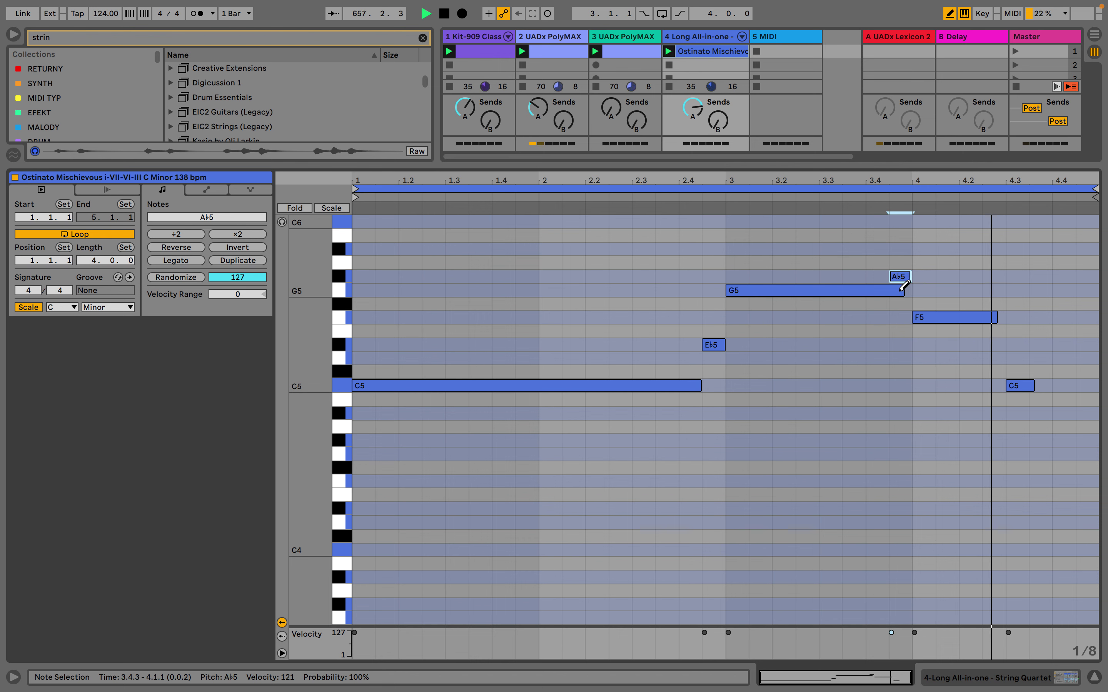
Trim the end of the G5 note to 3.4.3 and set the A♭5 note's velocity to 127
click(903, 292)
drag(903, 291, 885, 295)
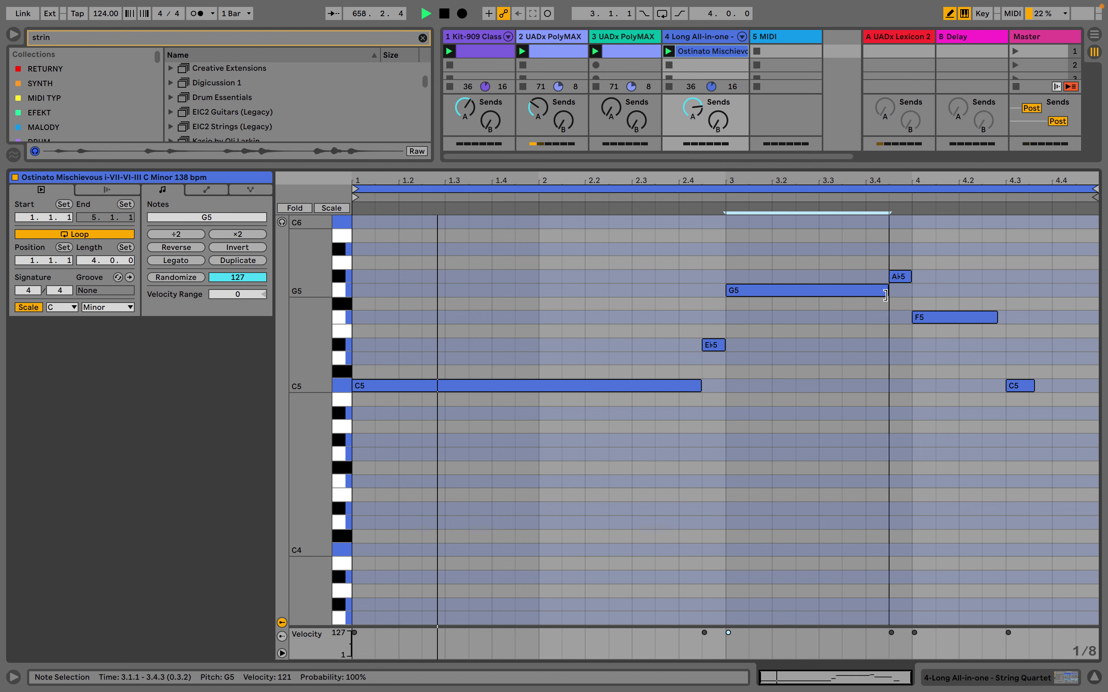
mouse_move(869, 181)
mouse_down()
mouse_move(865, 215)
mouse_move(779, 211)
mouse_move(780, 198)
mouse_move(861, 183)
mouse_up()
click(890, 276)
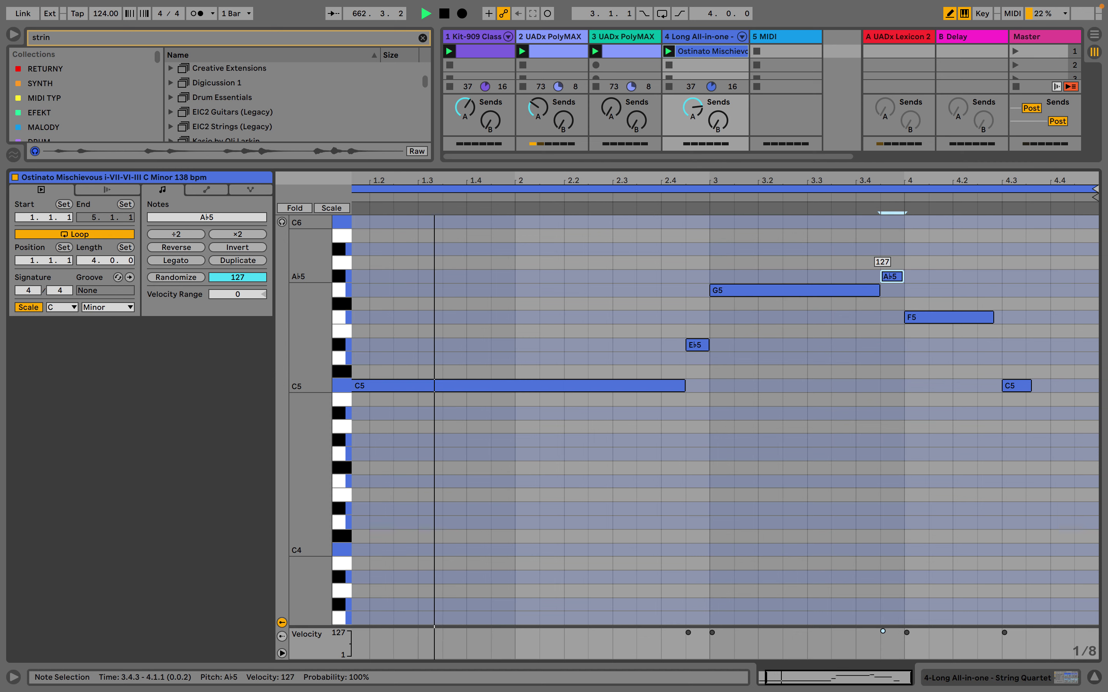
Turn the string track's send A fully up, and show the instruments in the browser with the search cleared
click(711, 38)
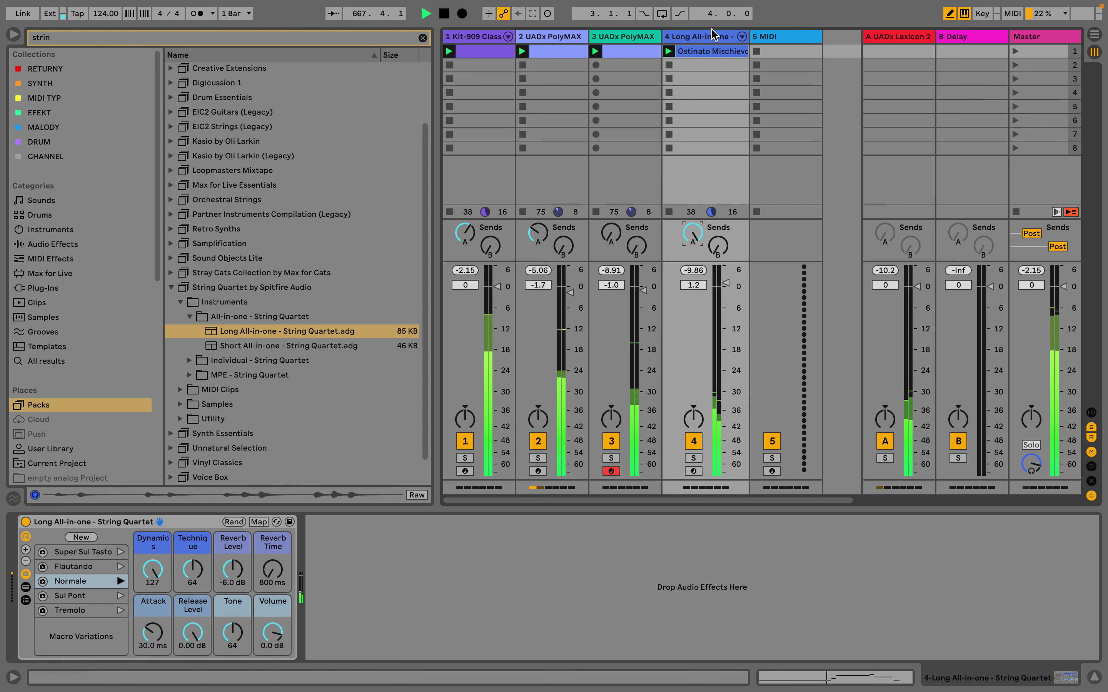
click(171, 287)
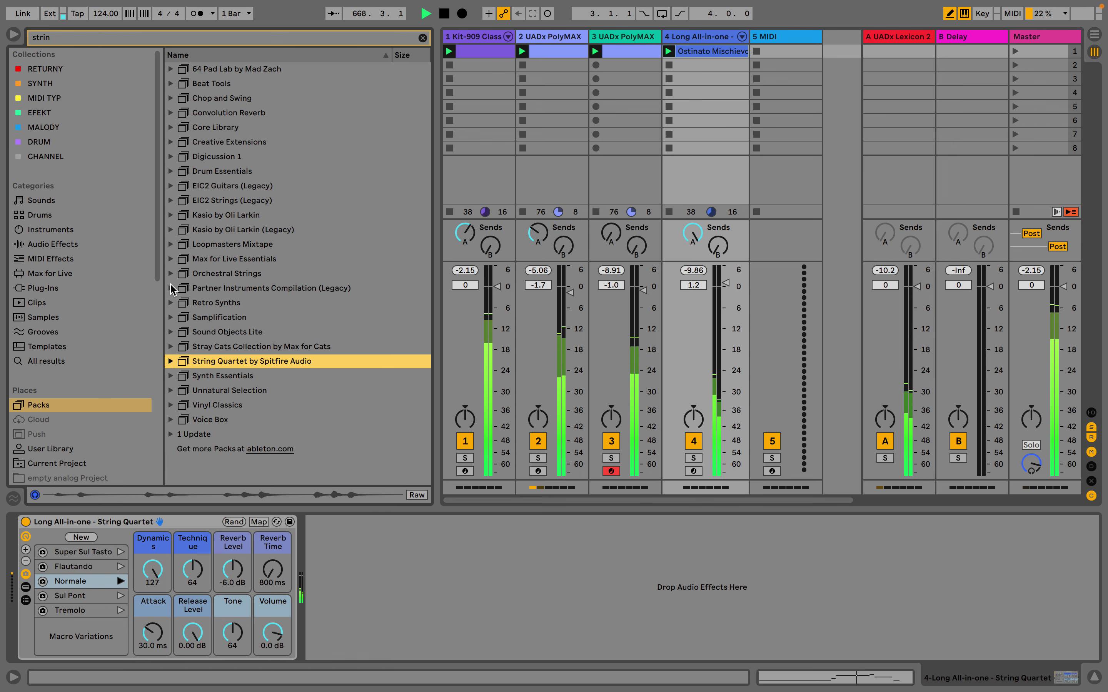
click(65, 232)
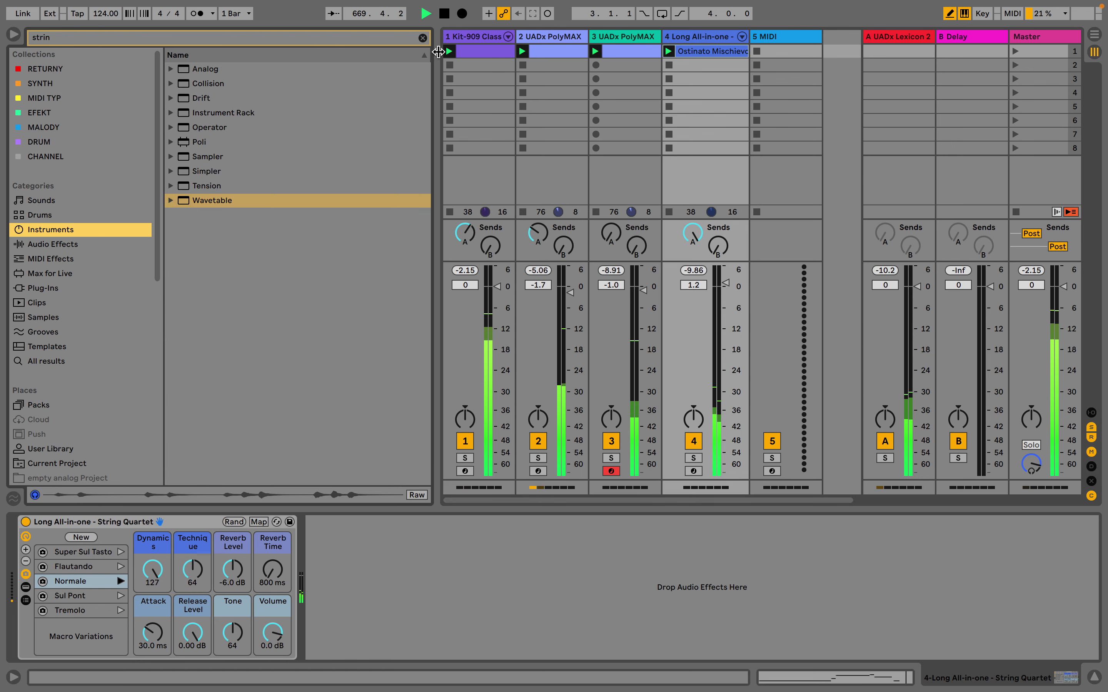
click(422, 39)
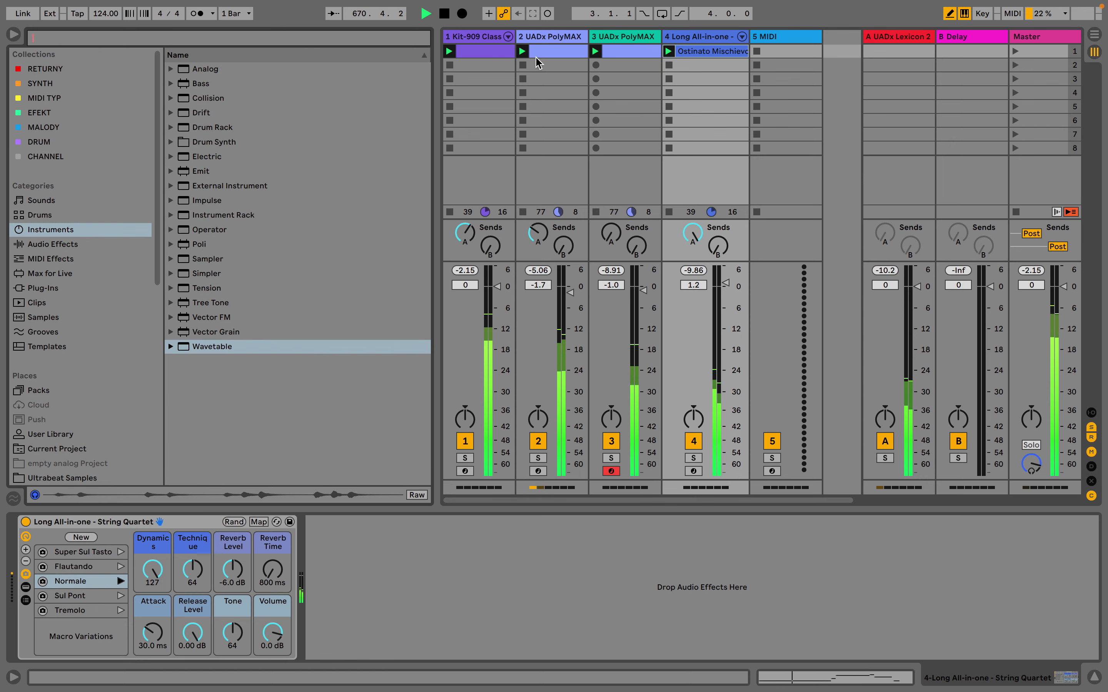
Examine the mix's frequency spectrum in the SPAN analyzer on the master track
click(485, 41)
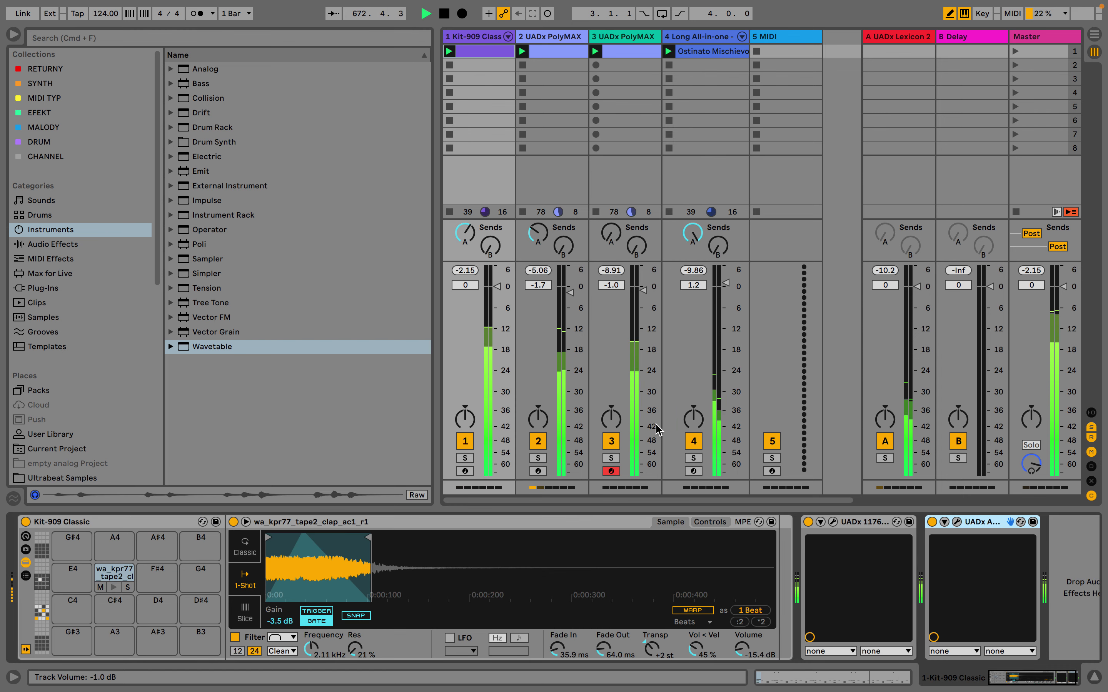
click(1038, 38)
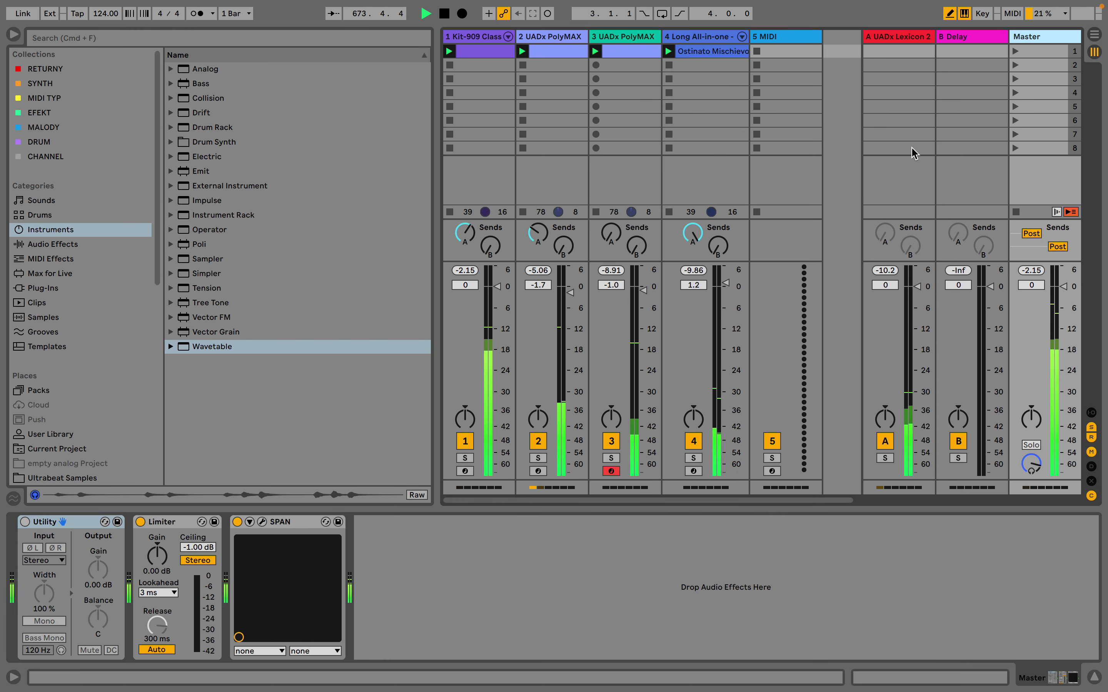
click(262, 523)
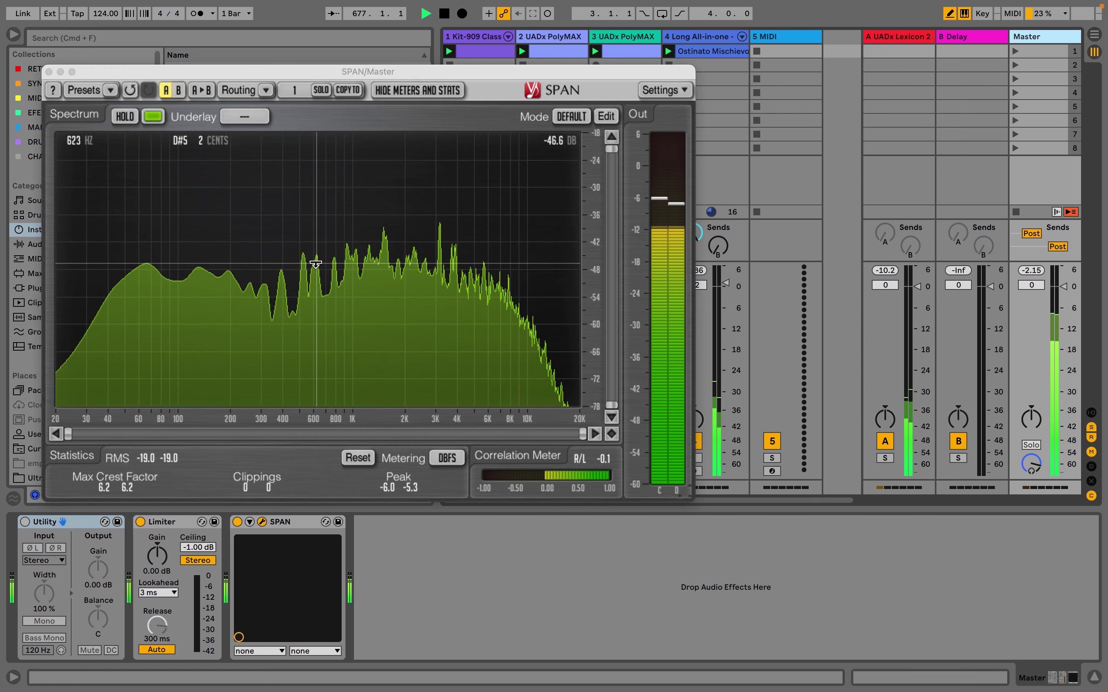
click(48, 72)
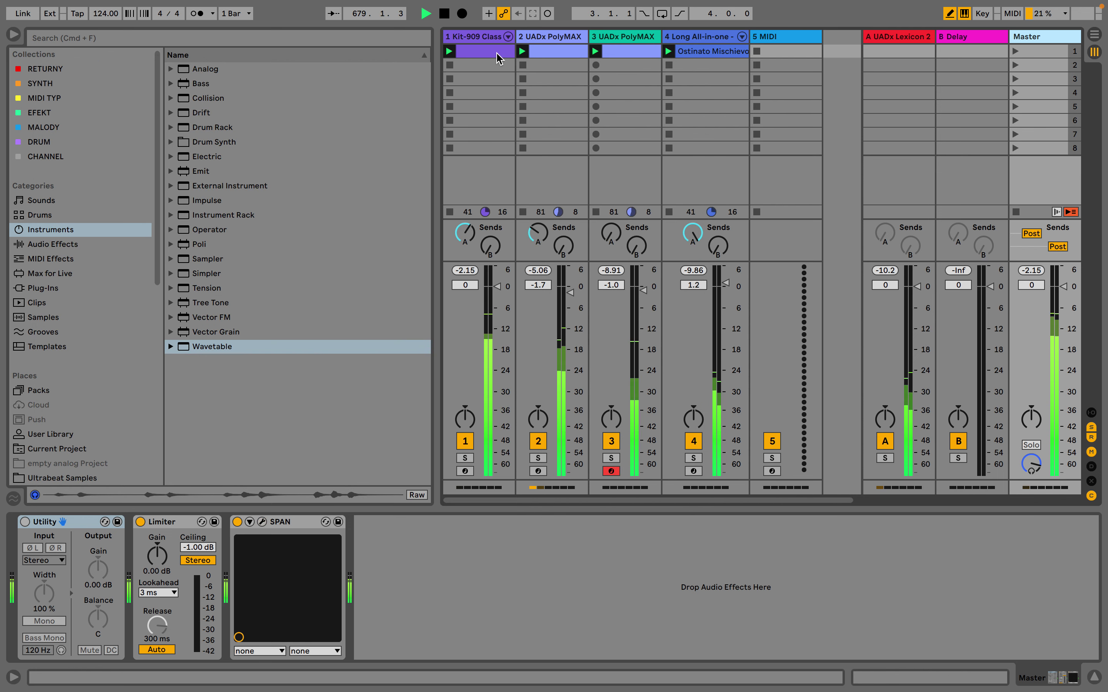
Select the Crash 909 pad in the drum kit and set its volume to -10.691 dB
click(487, 37)
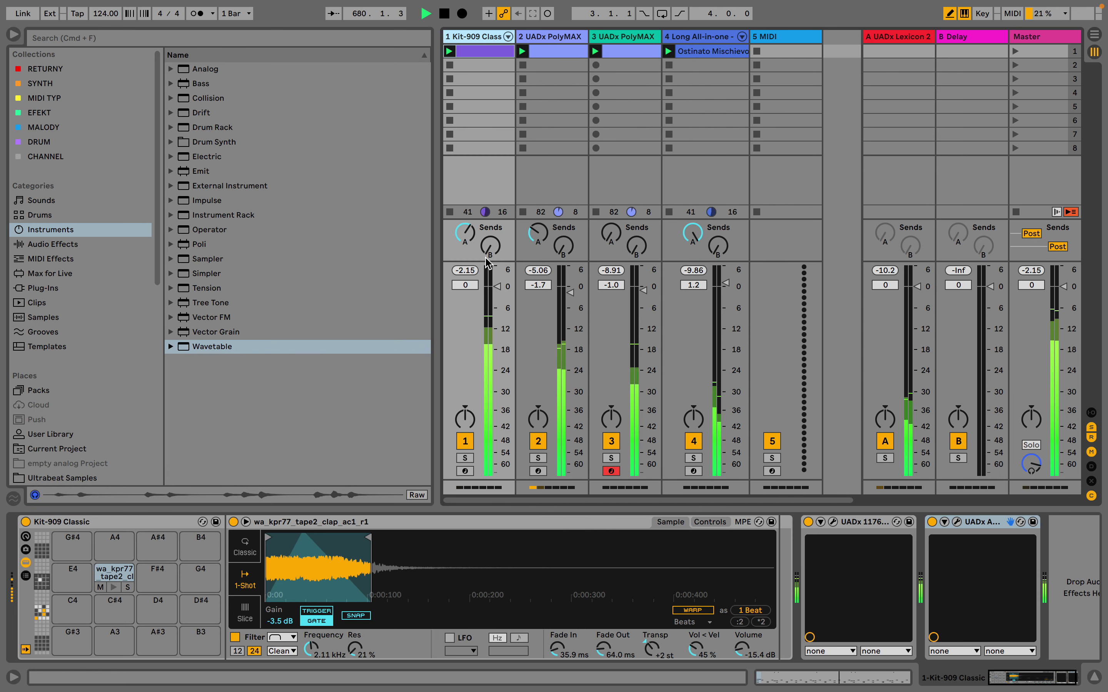
click(42, 613)
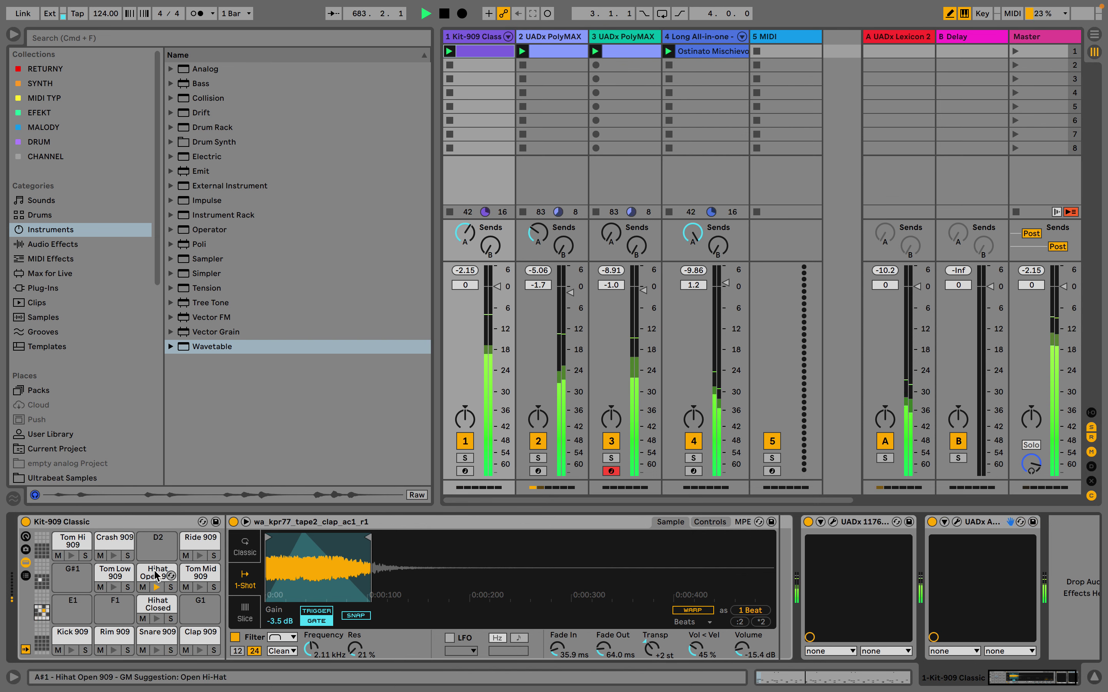
click(114, 540)
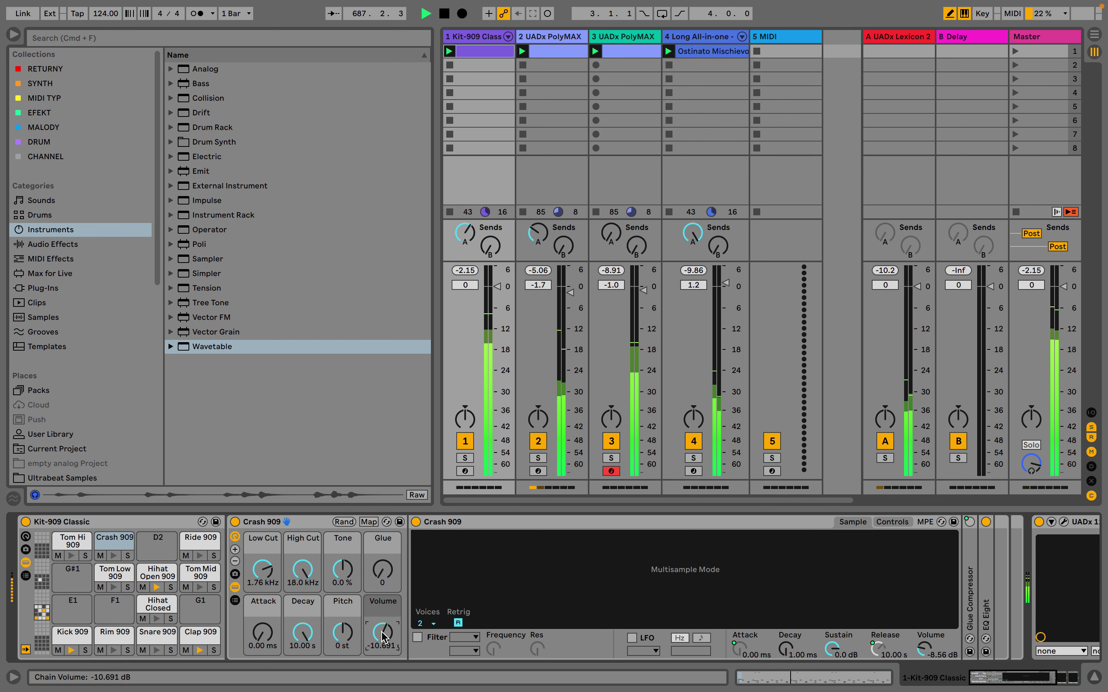
click(58, 248)
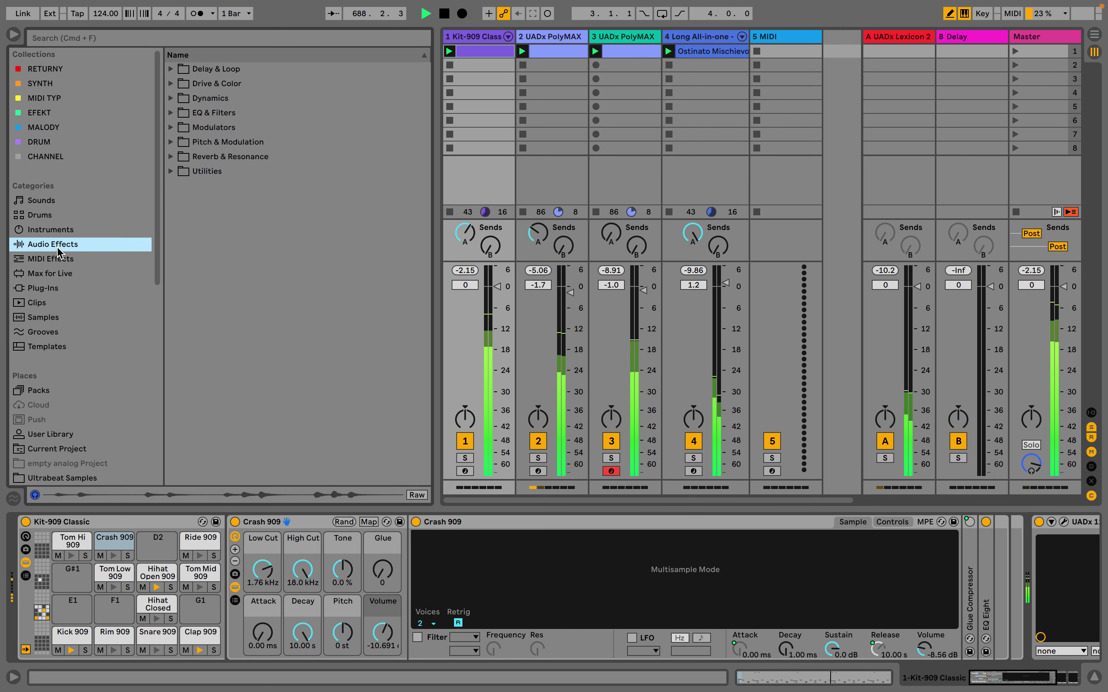
In the PolyMAX synth on track 2, adjust the amplifier release slightly and set the filter cutoff to 643 Hz
click(485, 40)
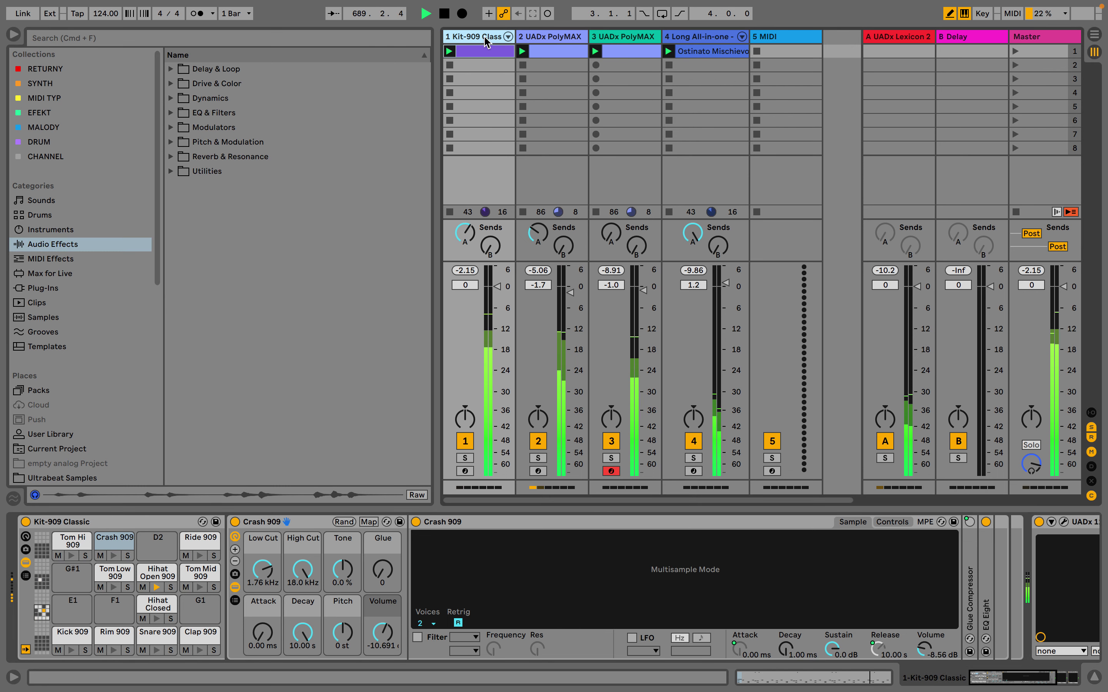
click(547, 36)
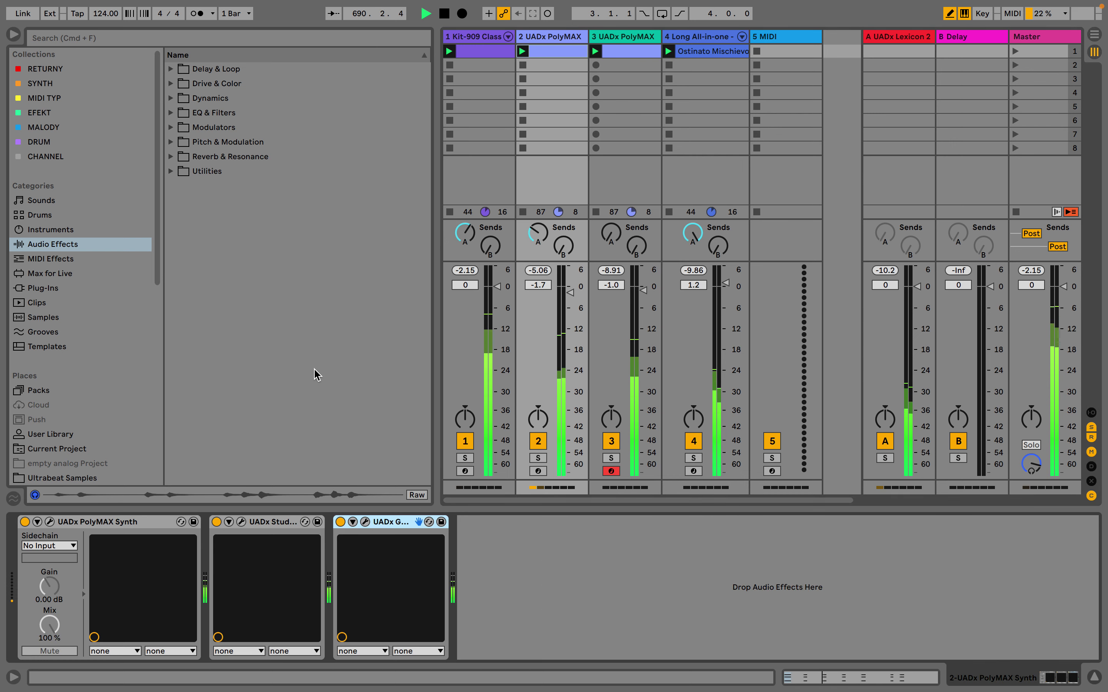
click(50, 522)
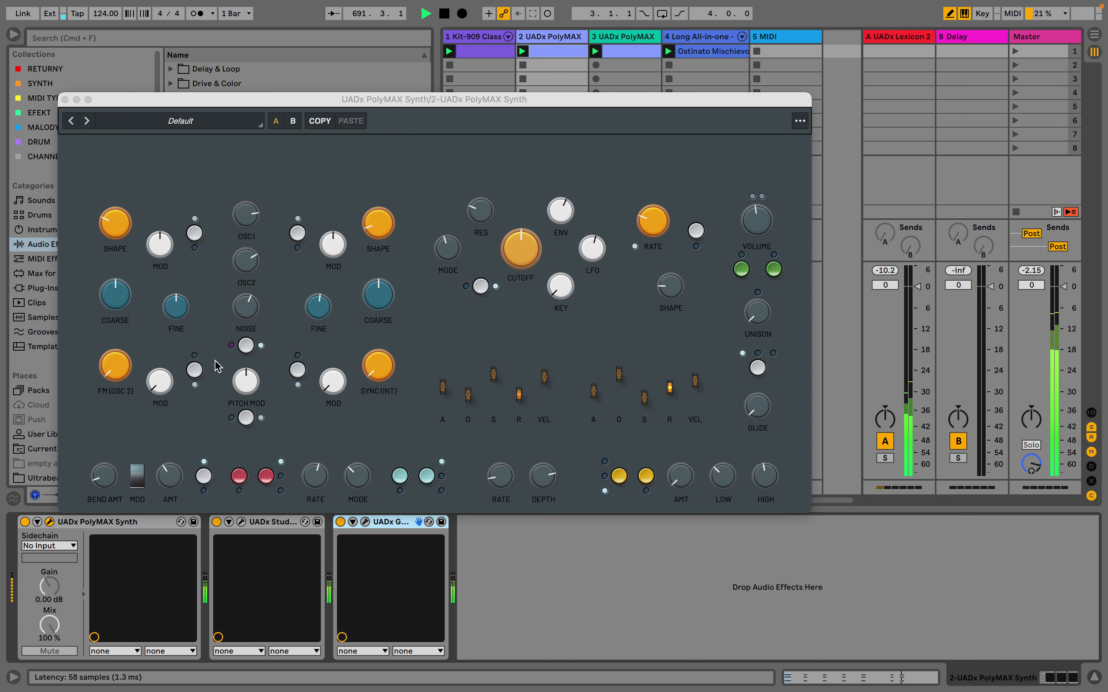
click(670, 390)
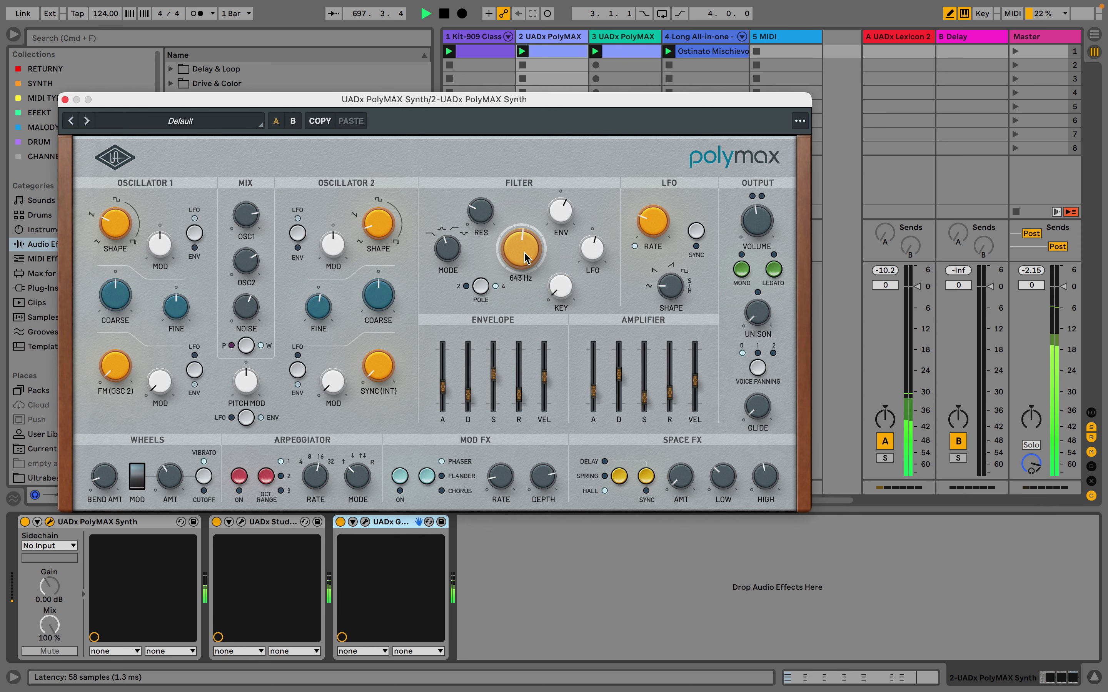
click(65, 99)
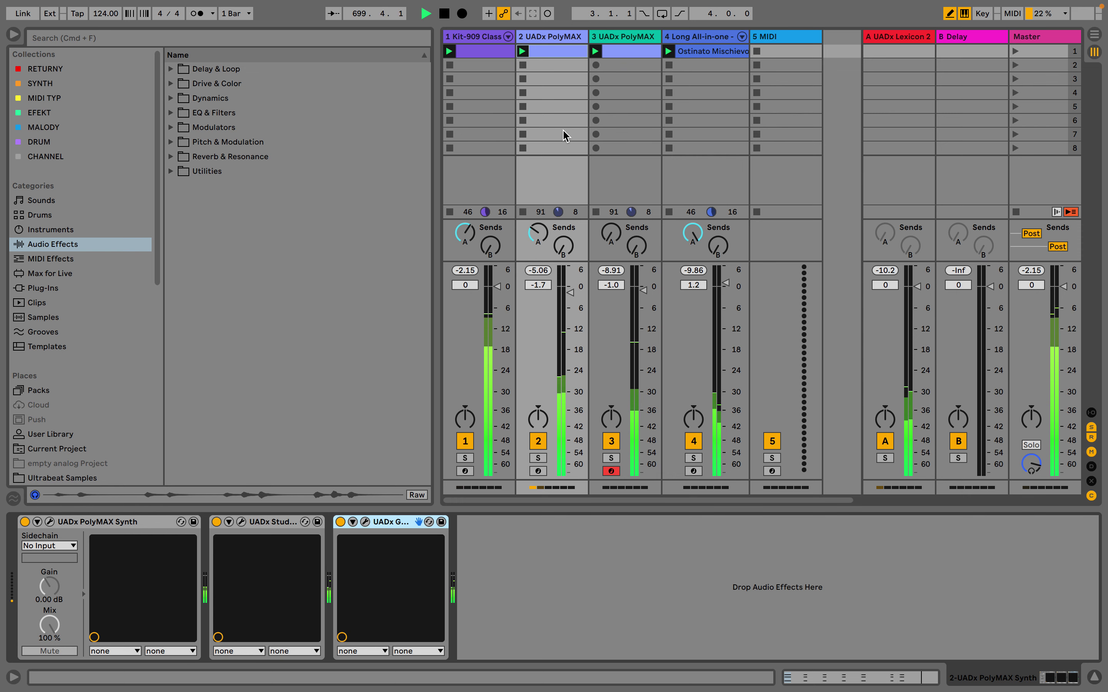
Add an Align Delay to the string track with 2.48 ms on the left and 3.57 ms on the right
click(713, 38)
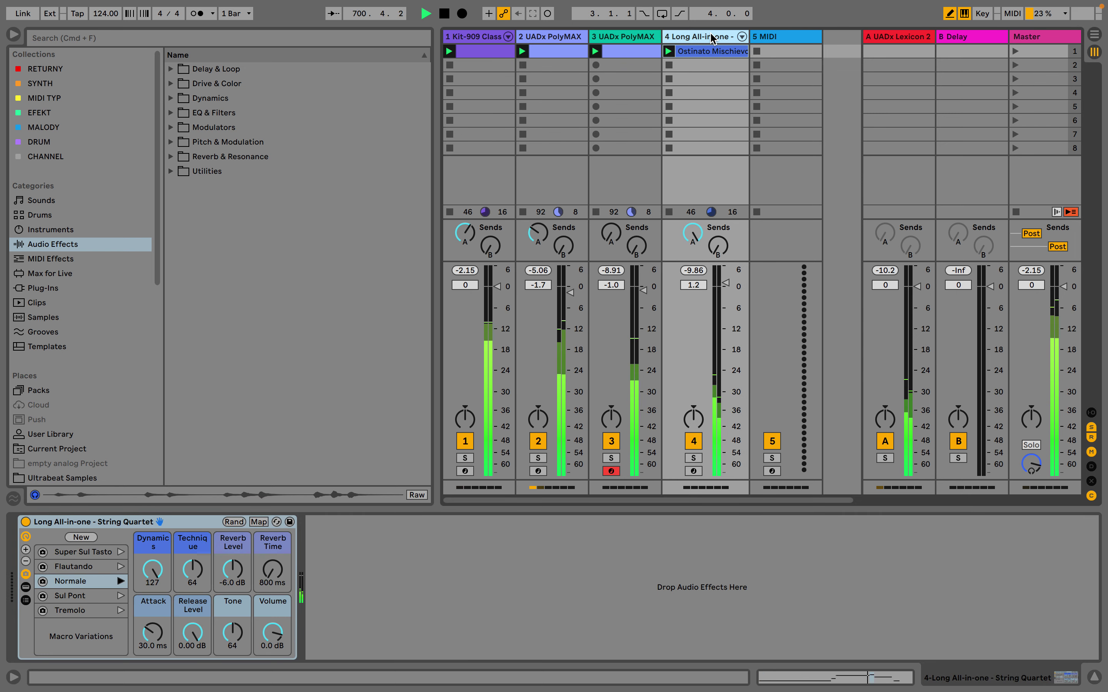
click(172, 170)
drag(202, 186, 453, 537)
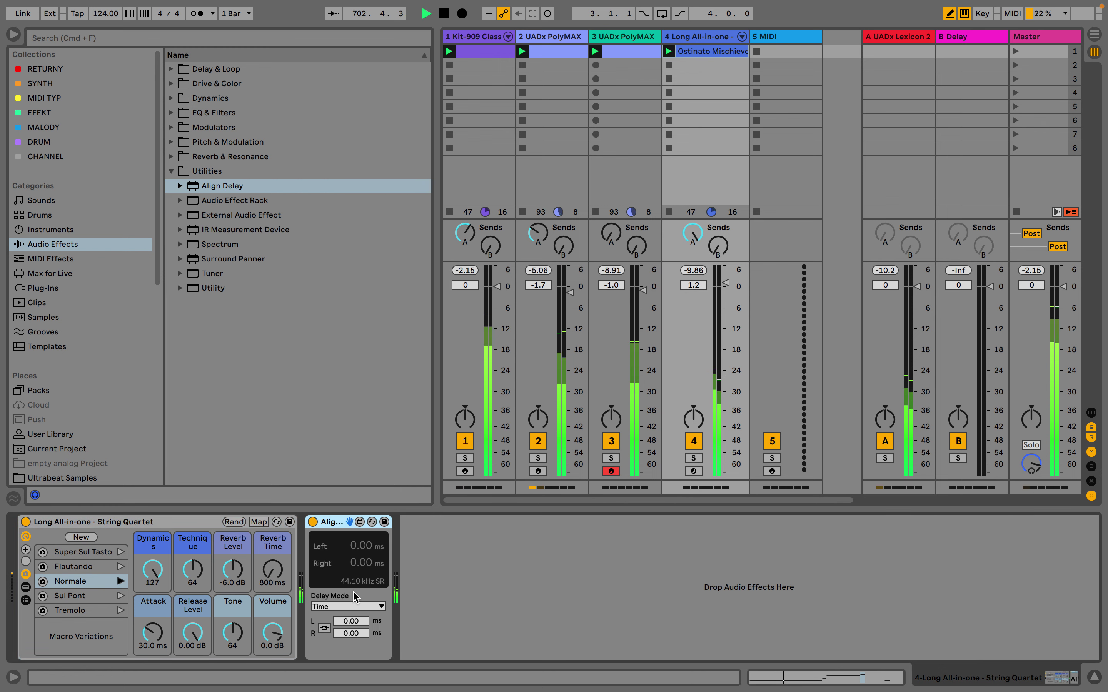
click(352, 621)
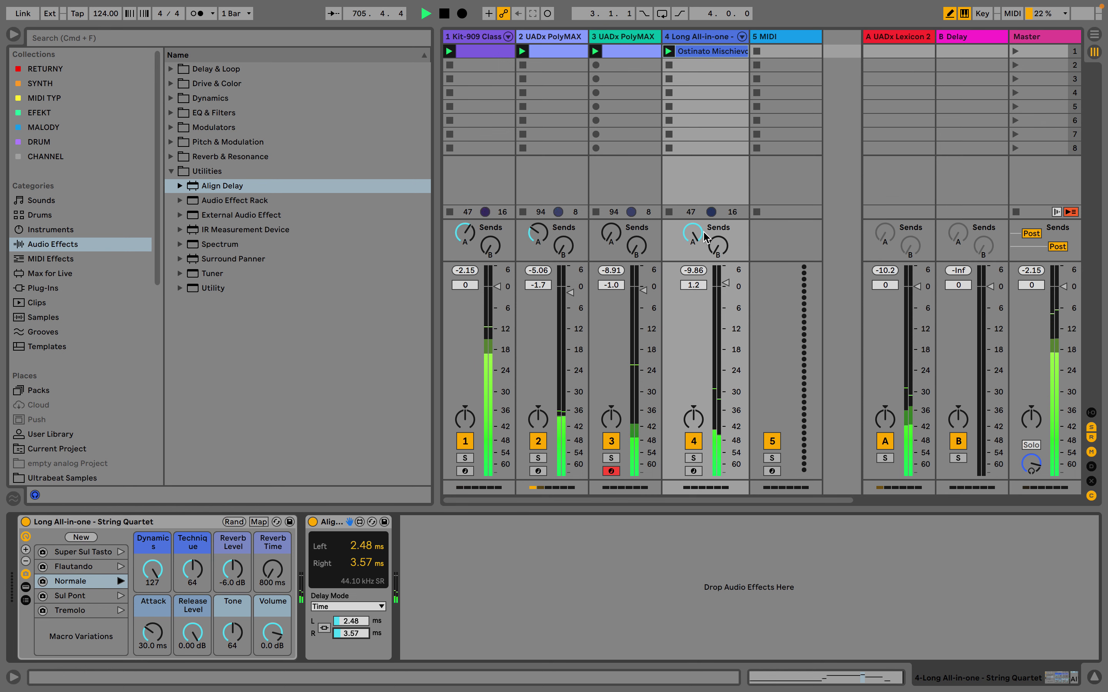
Add an Amp effect after the Align Delay on the string track and set its dry/wet mix to 11.1%
click(170, 69)
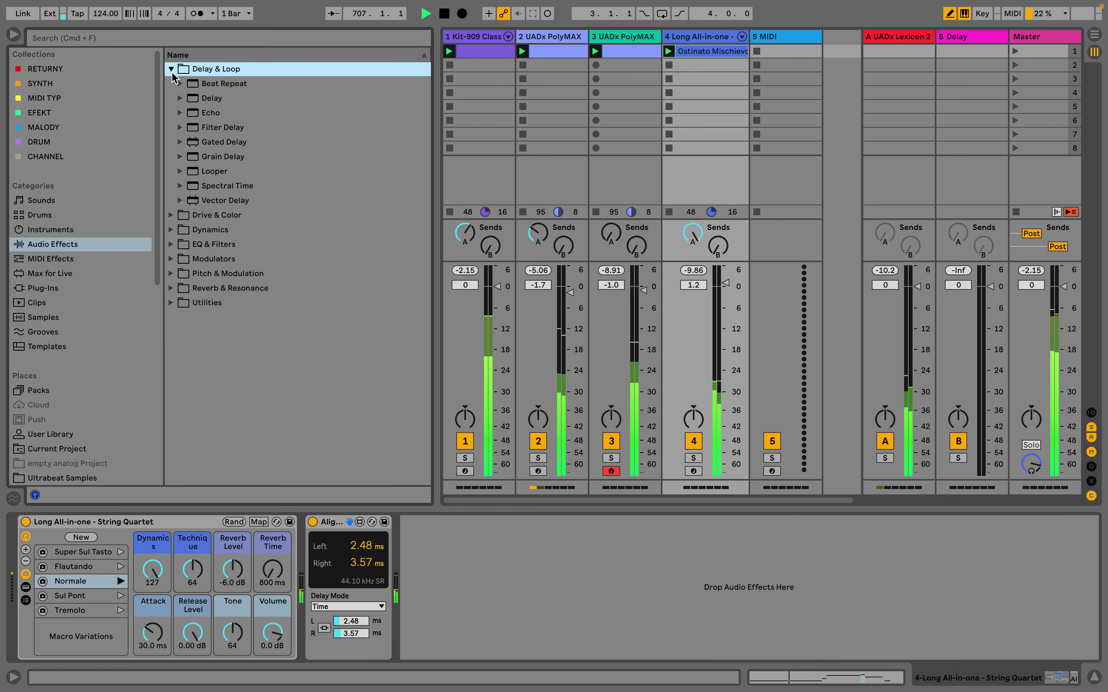
click(172, 69)
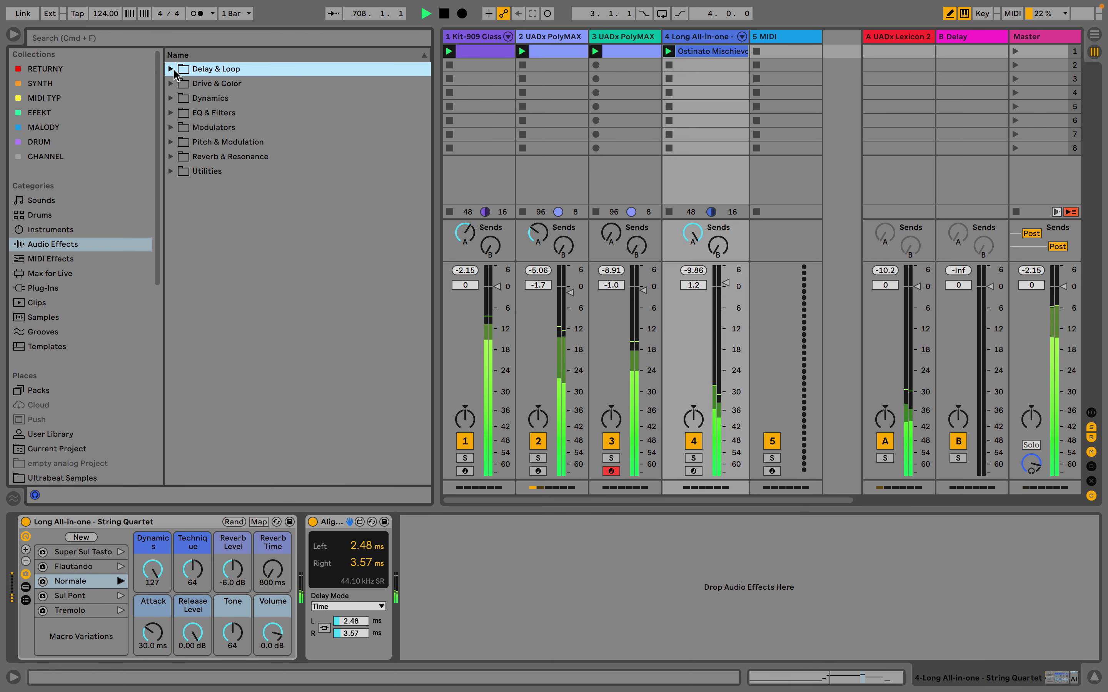
click(171, 84)
drag(205, 104, 518, 532)
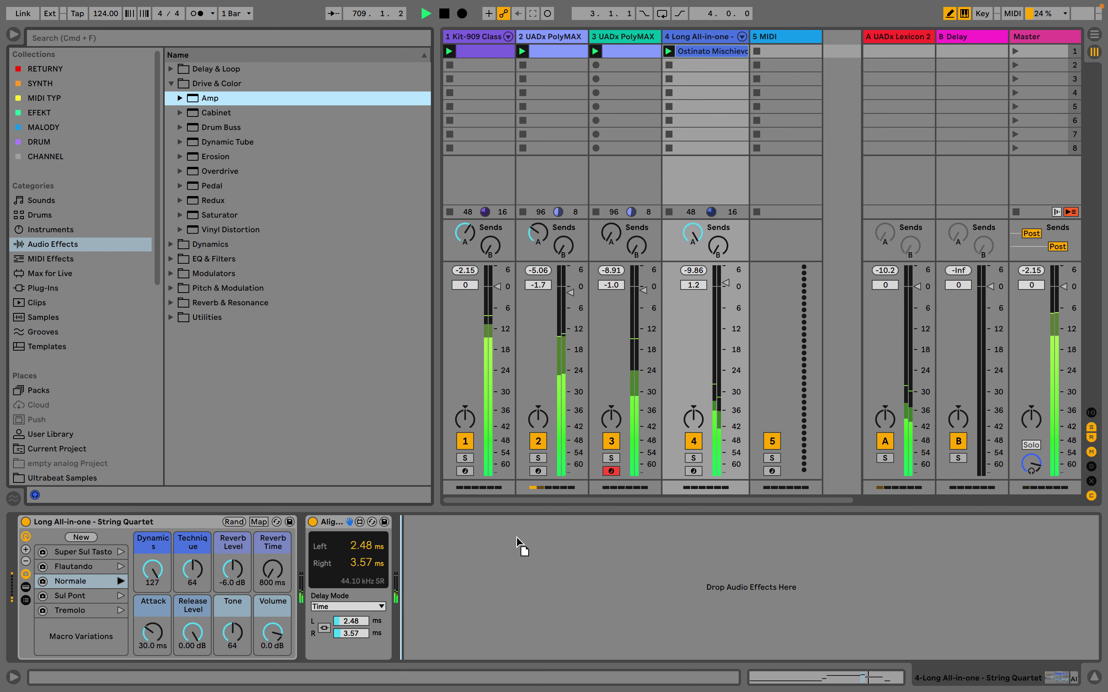
drag(522, 577, 522, 578)
drag(619, 639, 619, 657)
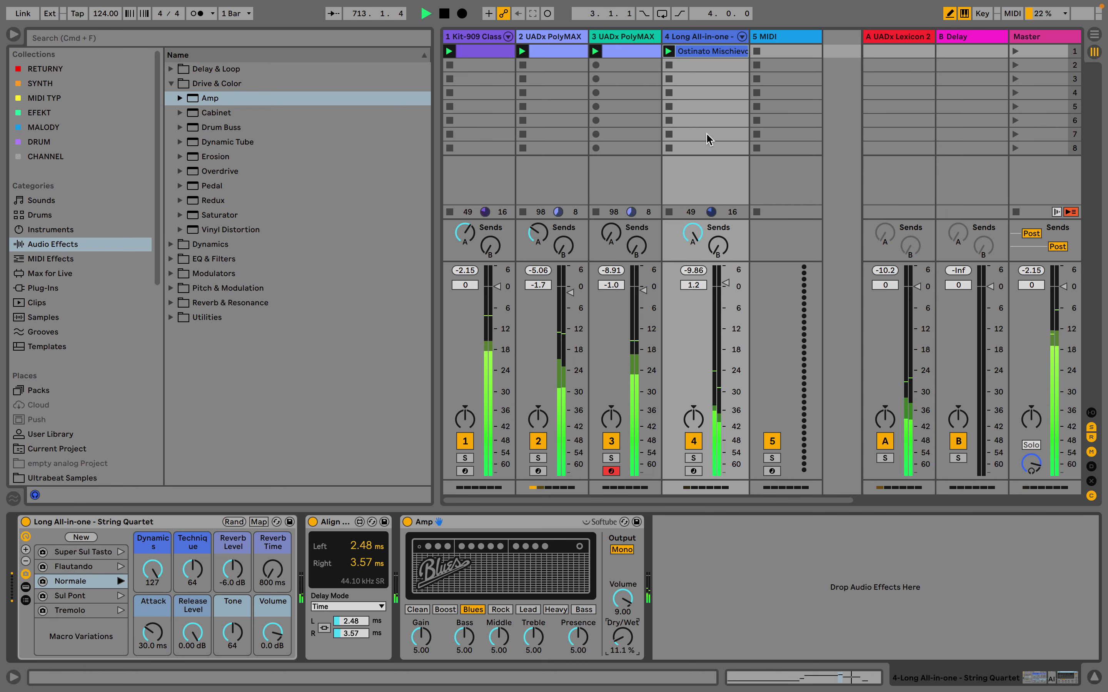
click(722, 39)
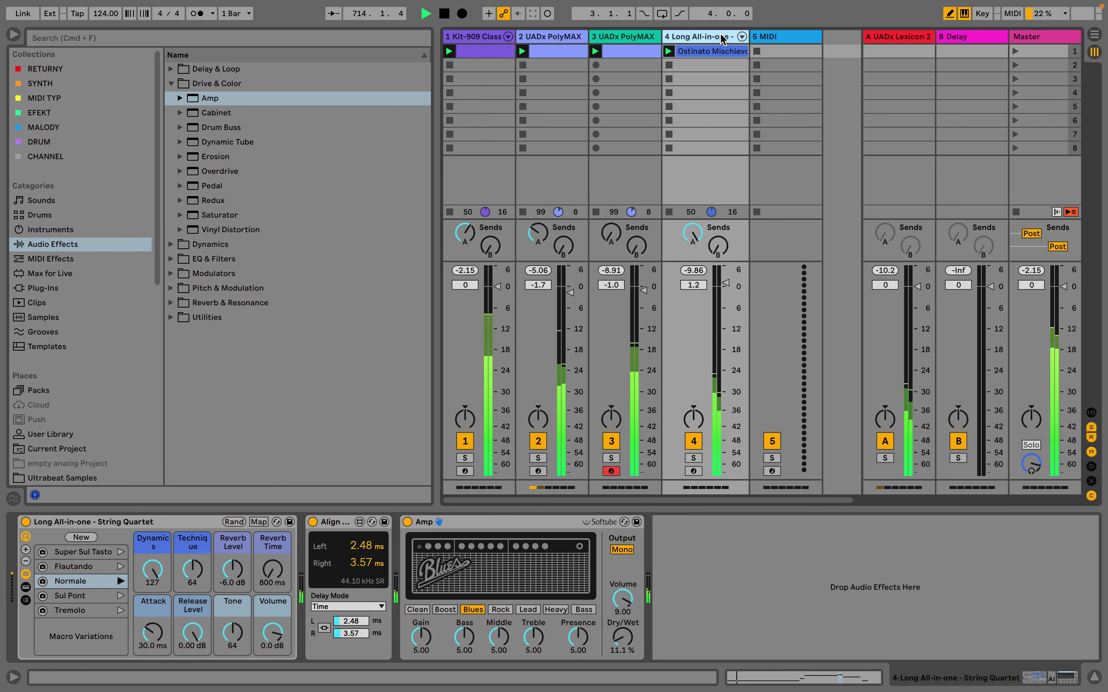
Insert a UADx Pultec EQP-1A EQ before the Limiter on the master track and raise its low-frequency boost to about 3
click(1041, 38)
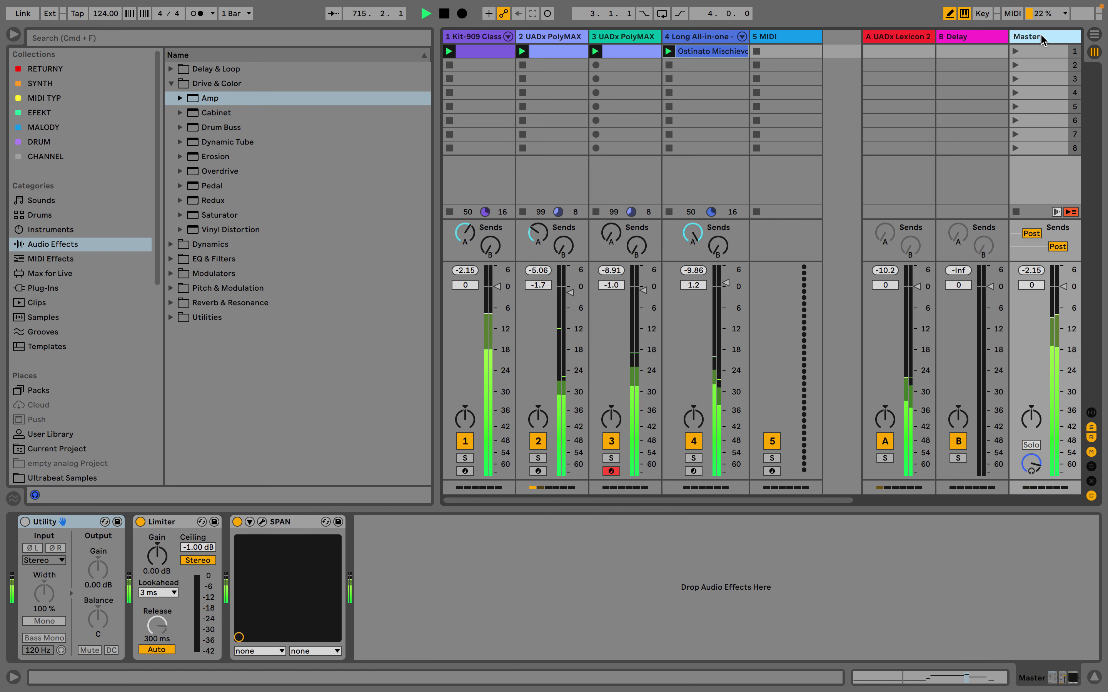
click(40, 290)
scroll(224, 276, up, 1)
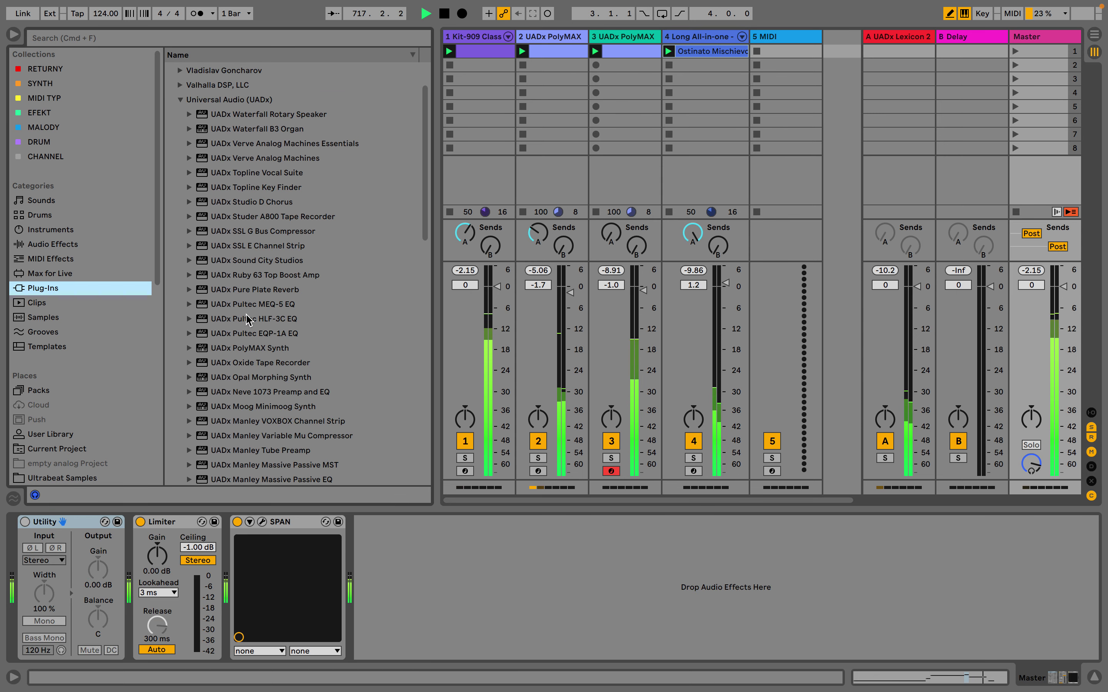
drag(258, 338, 164, 560)
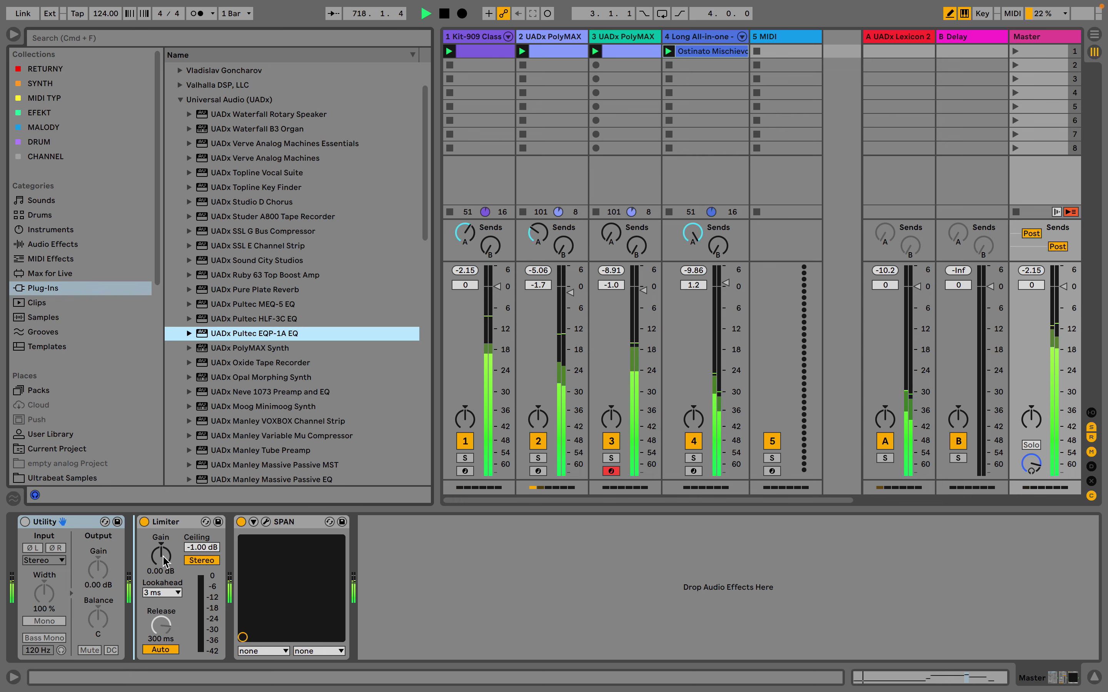
drag(164, 559, 164, 559)
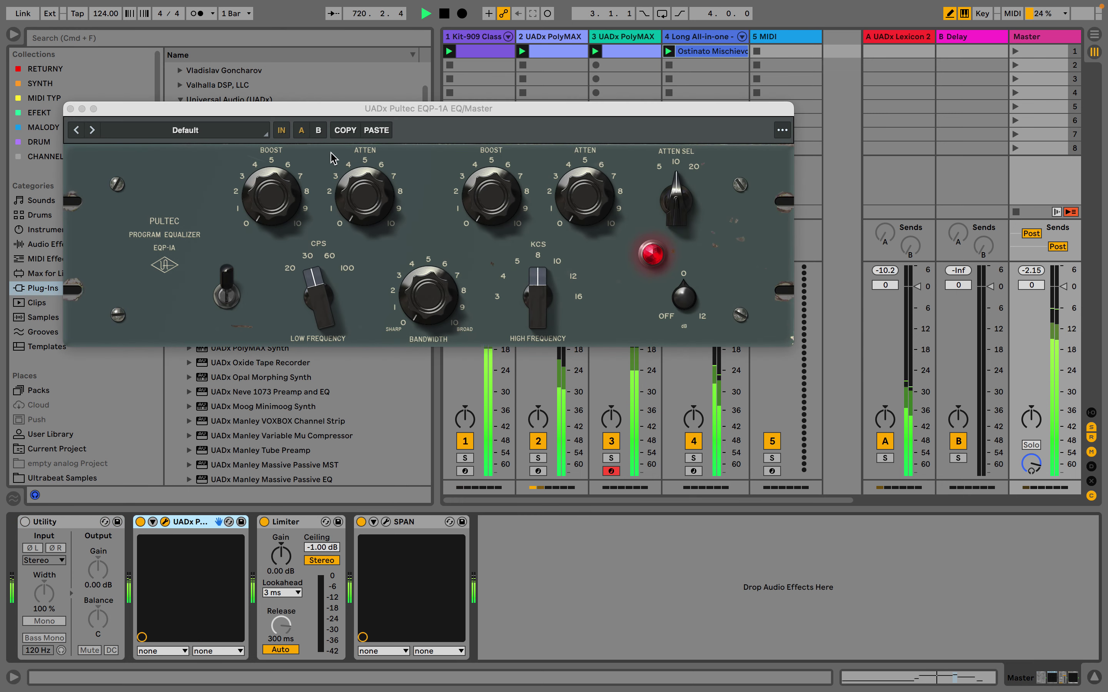
drag(267, 207, 269, 167)
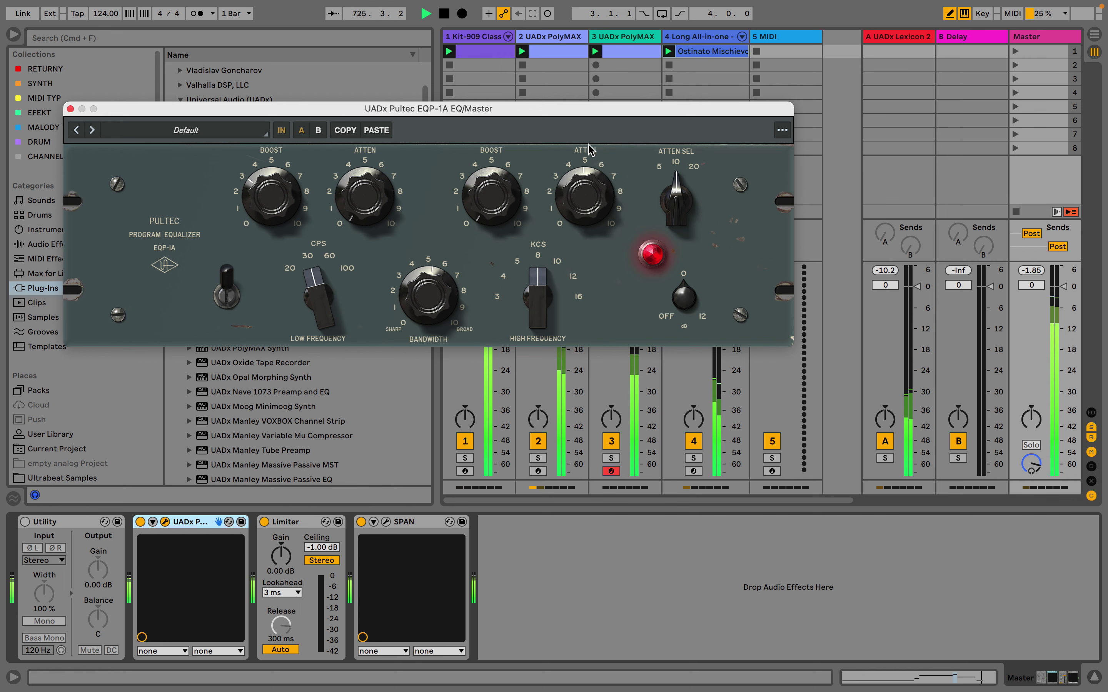
Close the Pultec EQ window and examine the master's frequency spectrum in the SPAN analyzer
click(1038, 37)
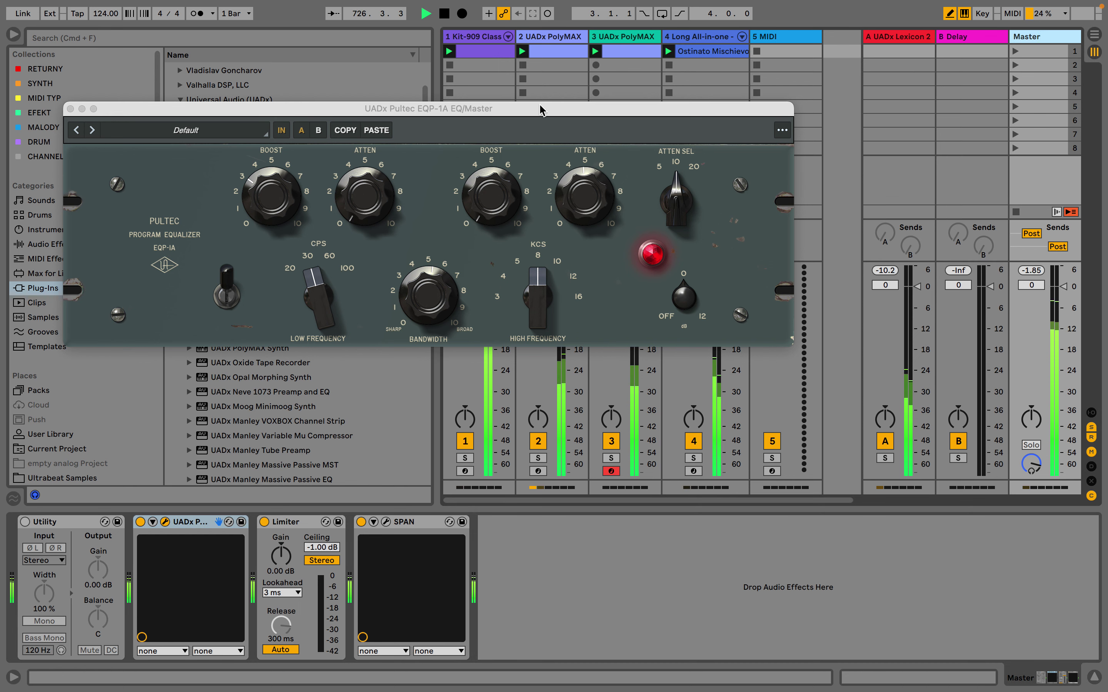
click(70, 109)
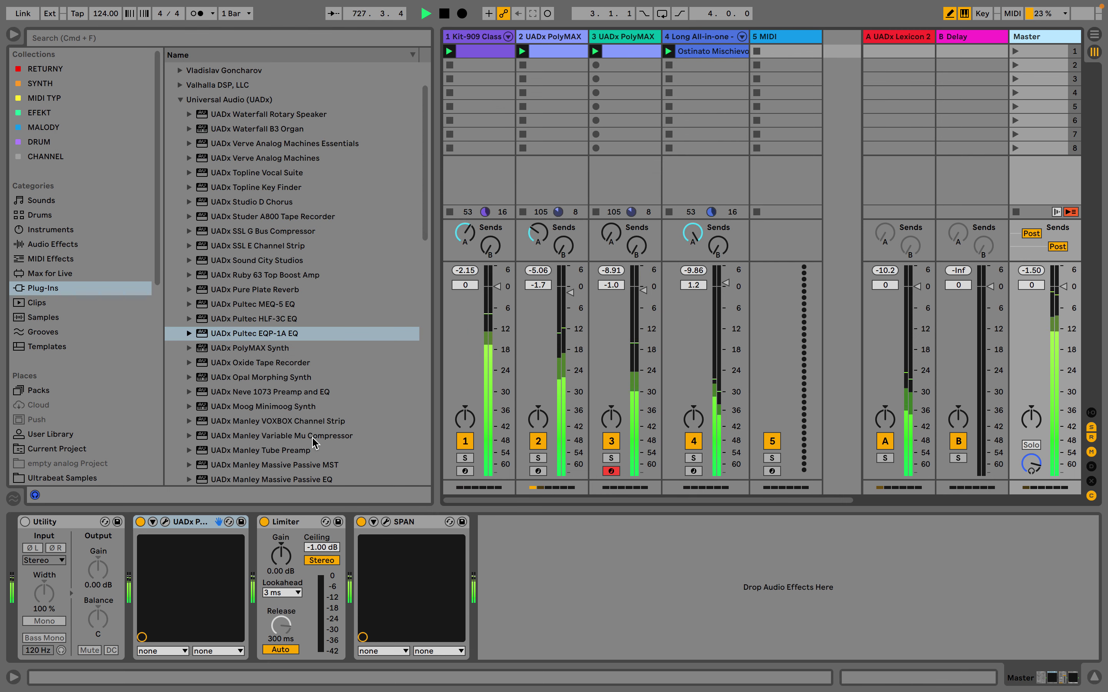
click(386, 522)
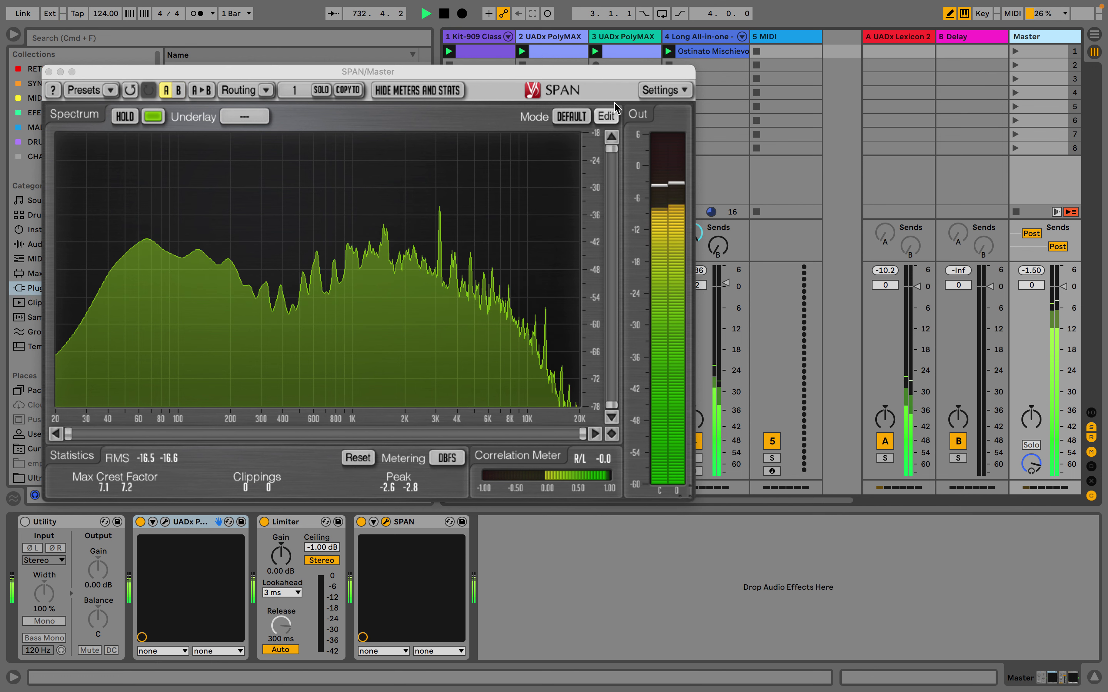
Show the track delay settings, delay the PolyMAX track 3 by 107 samples, and hide the settings again
click(629, 38)
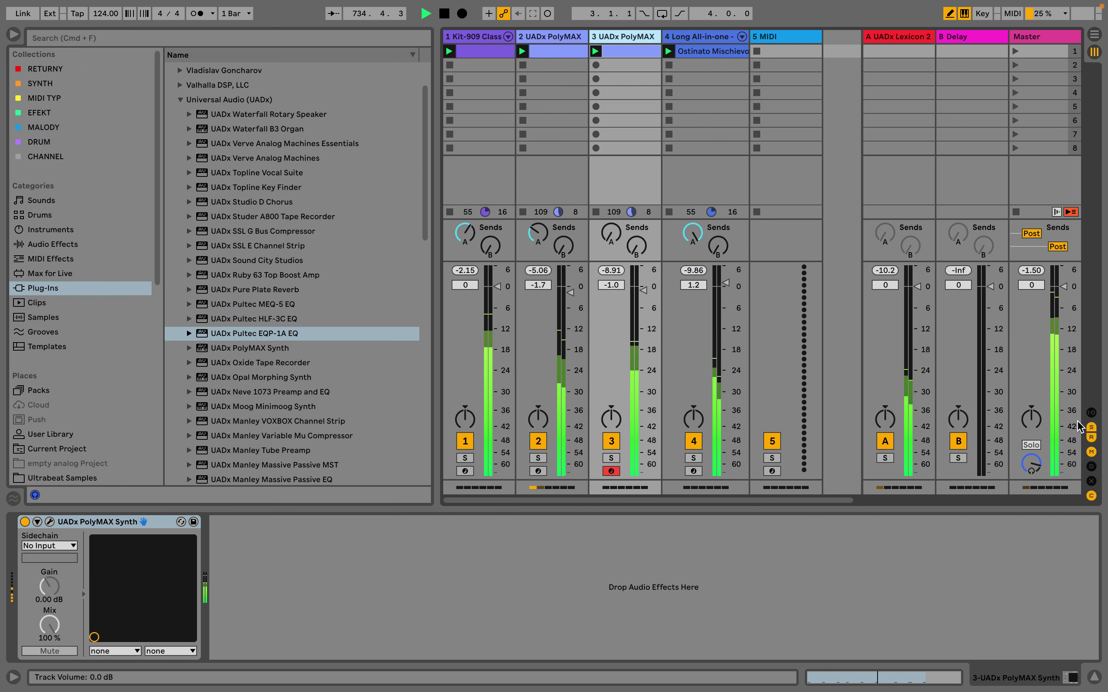
click(1091, 413)
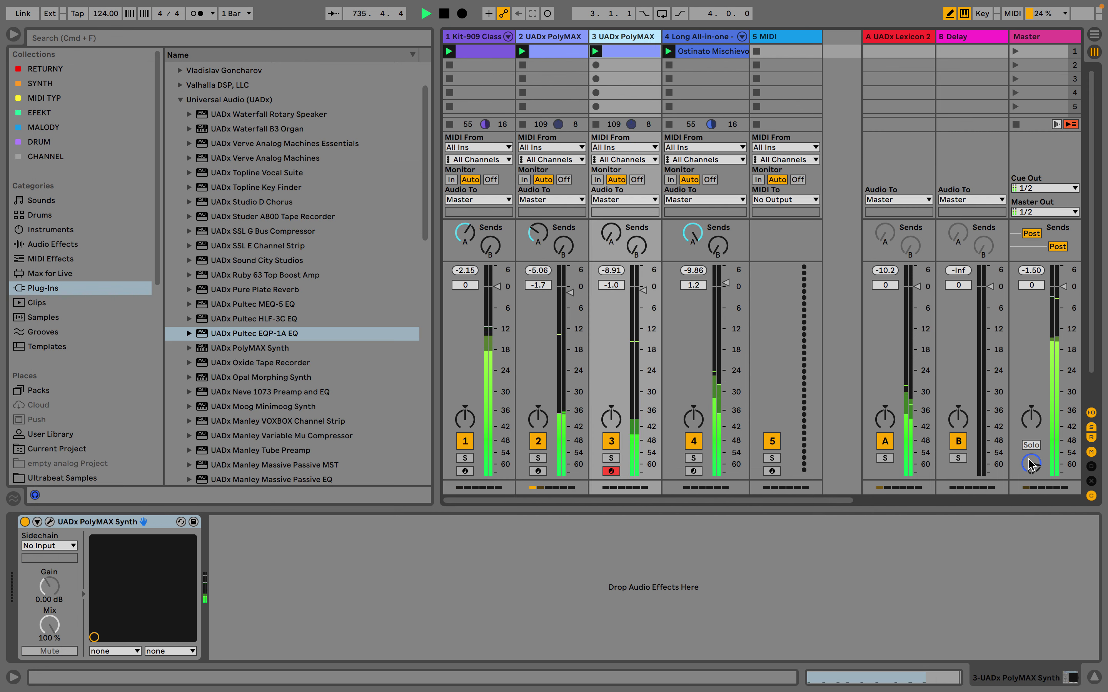
click(1091, 414)
click(1091, 467)
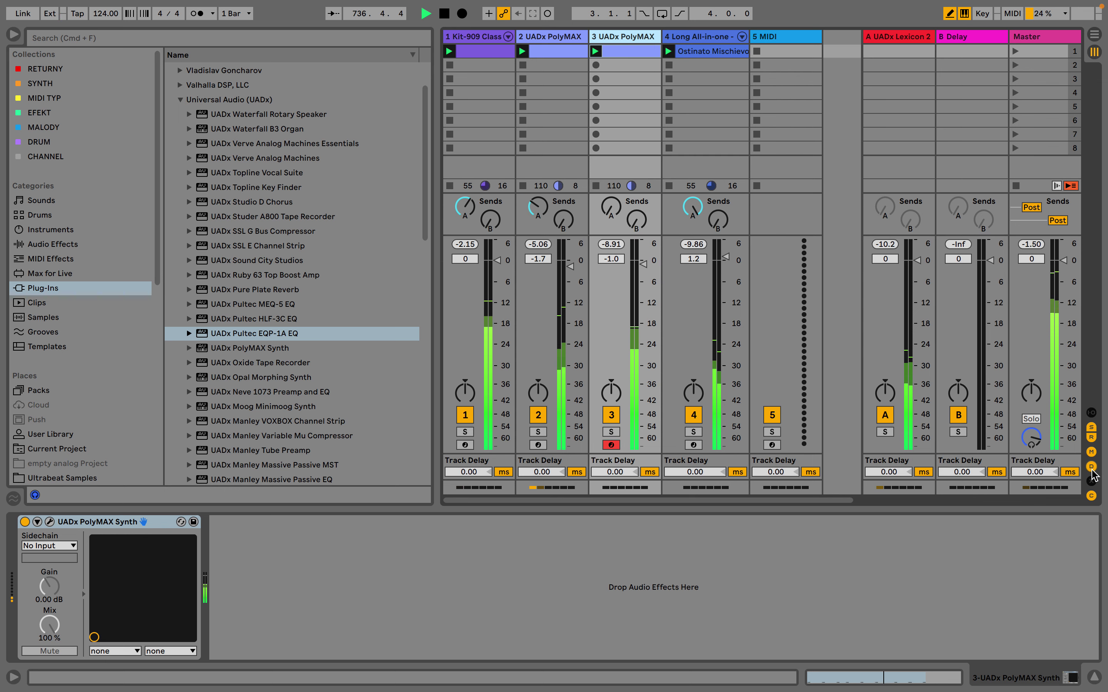
click(649, 473)
drag(622, 473, 623, 467)
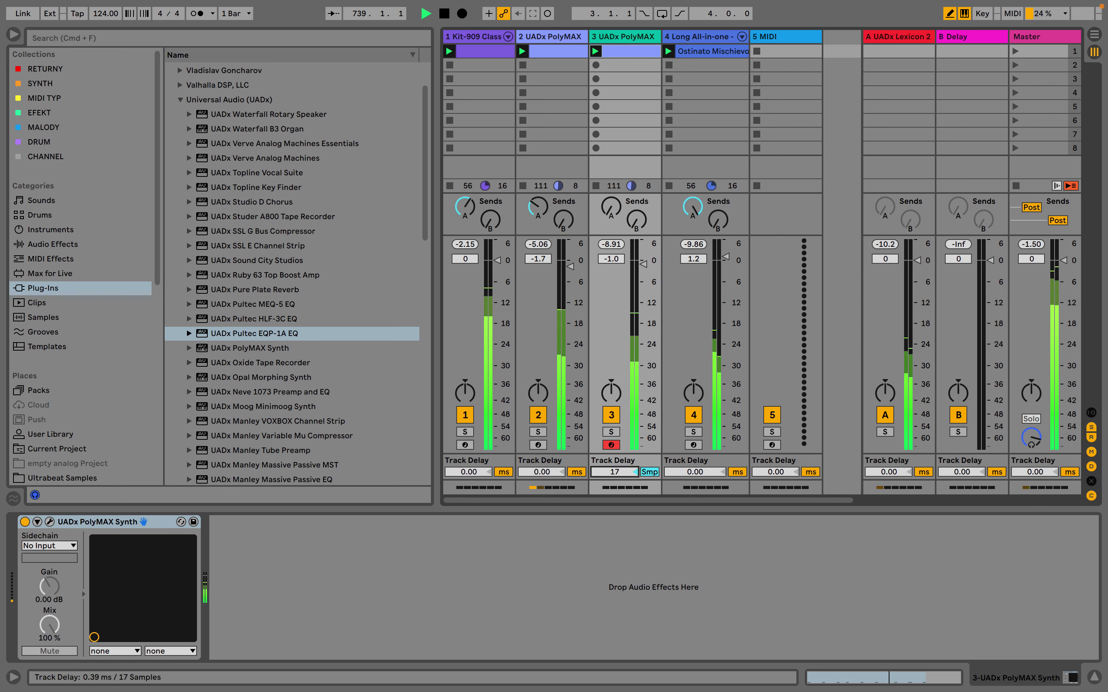
drag(620, 474, 620, 450)
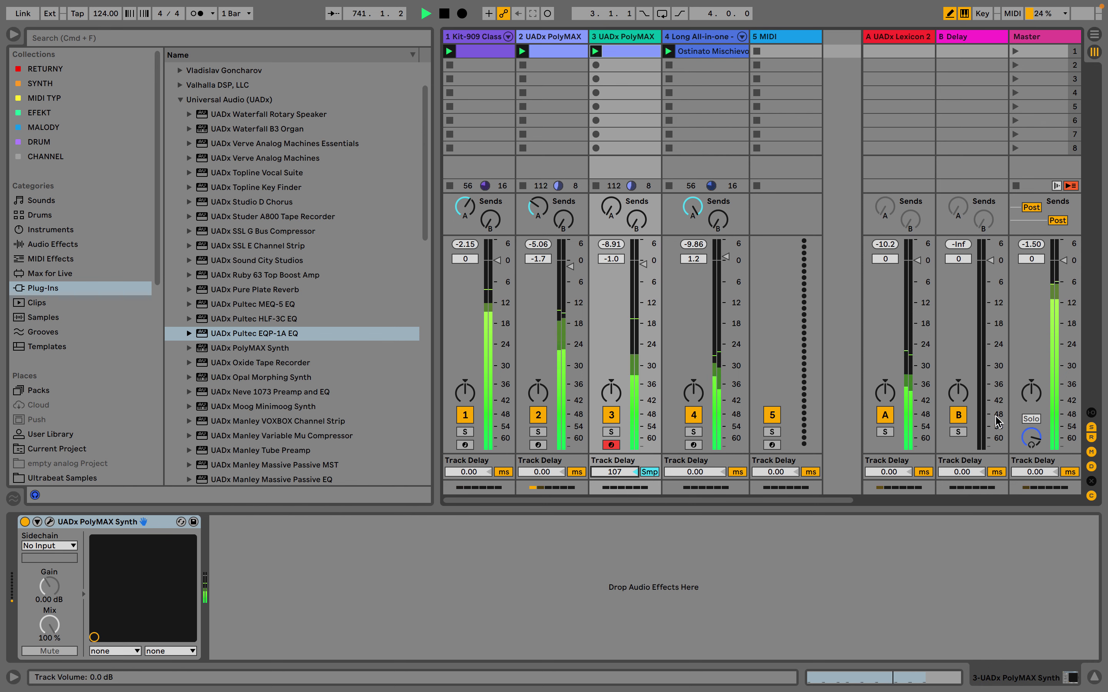
click(1092, 413)
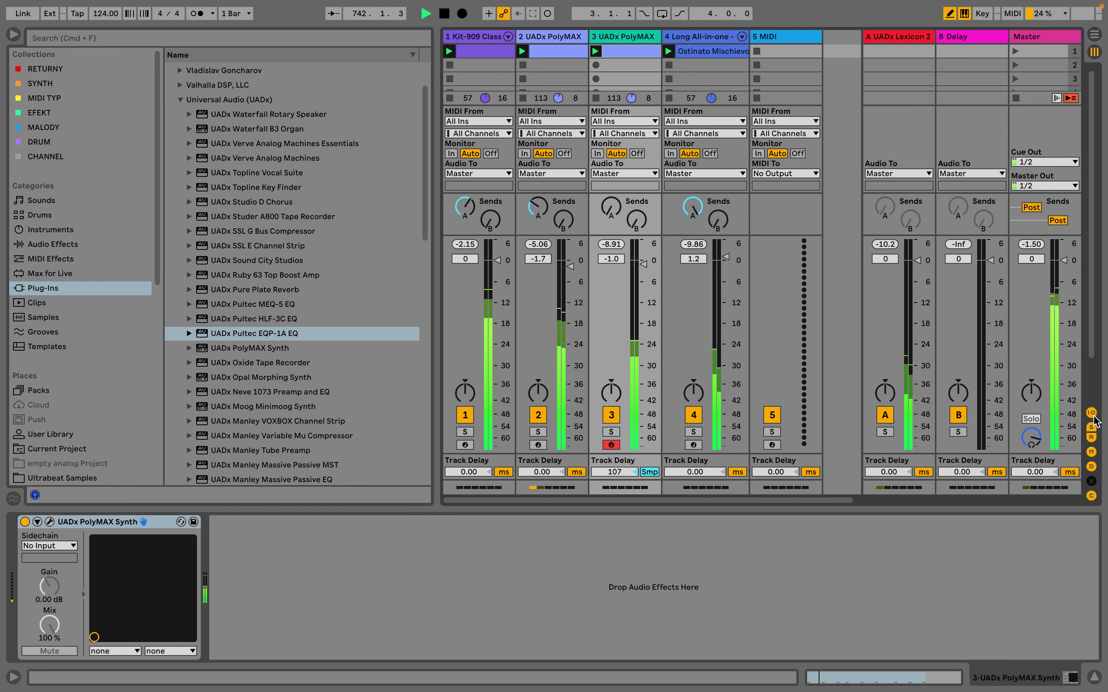
click(1091, 414)
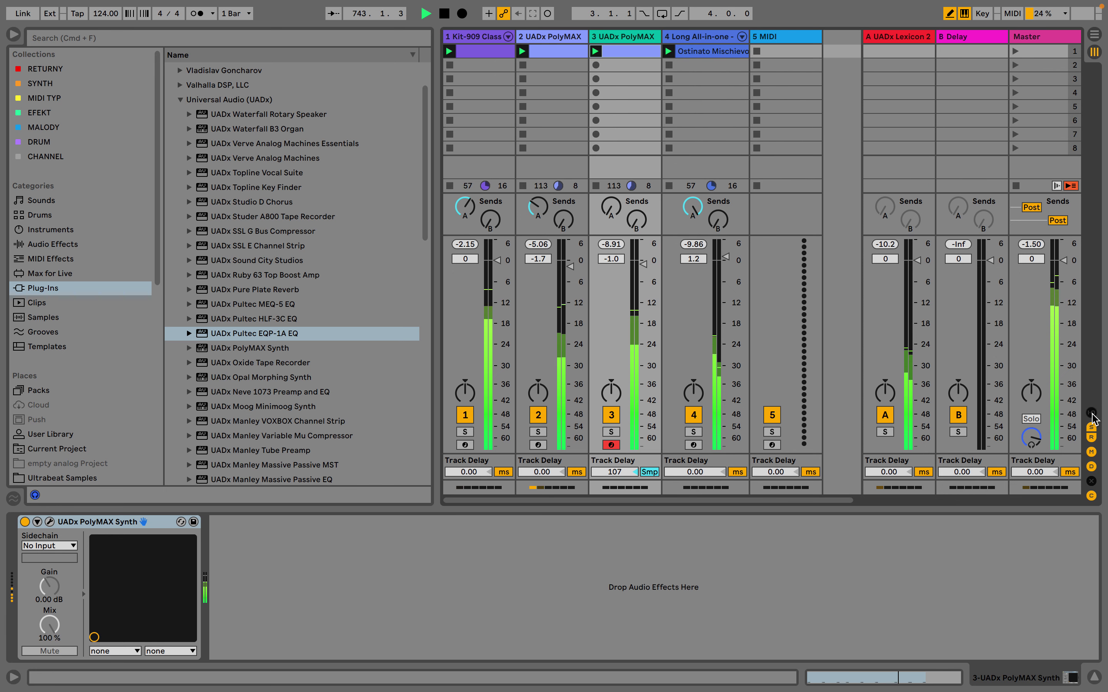
click(1092, 468)
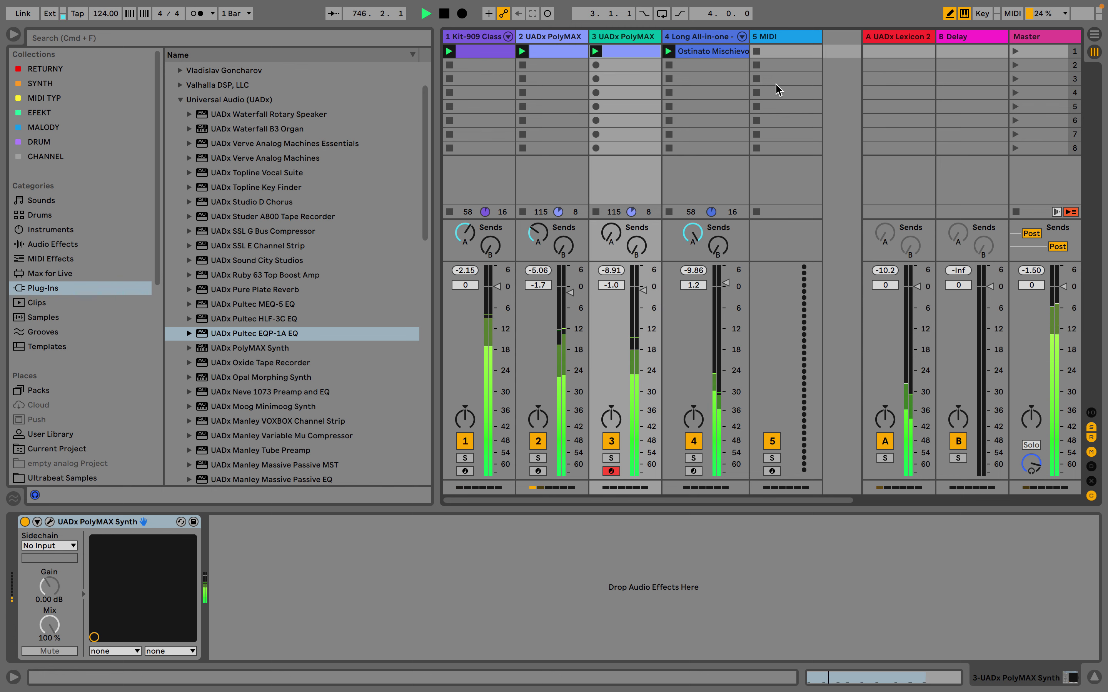
In the string track's Ostinato clip, duplicate the whole melody one octave lower, covering C4 to Ab4
click(721, 53)
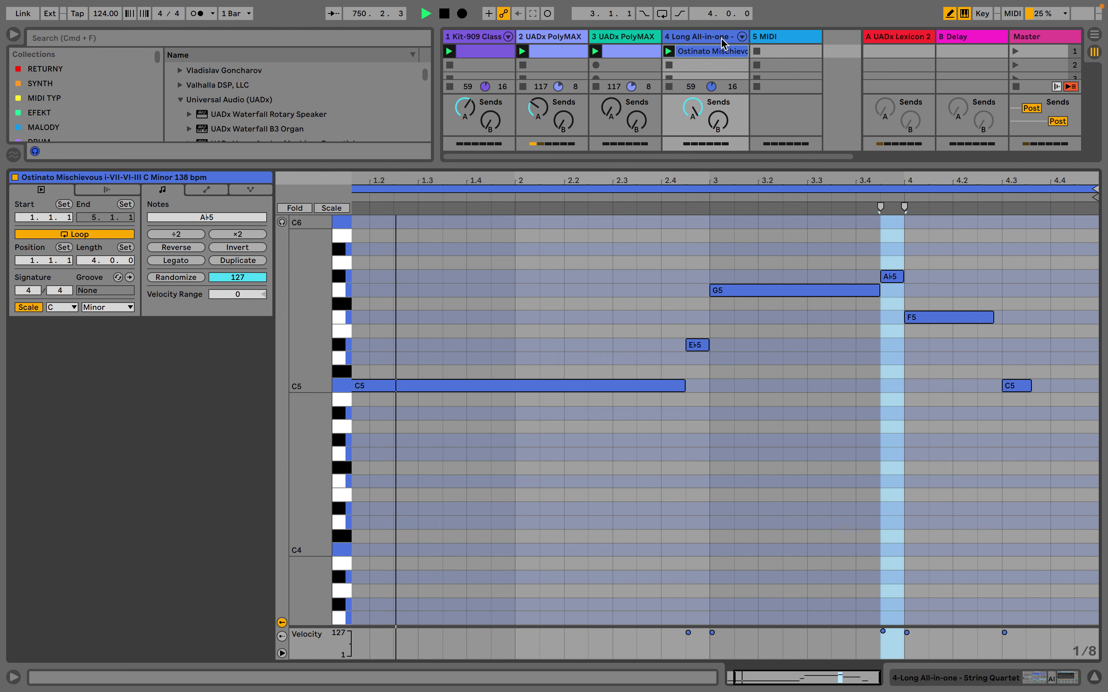
scroll(794, 300, up, 1)
scroll(794, 301, up, 4)
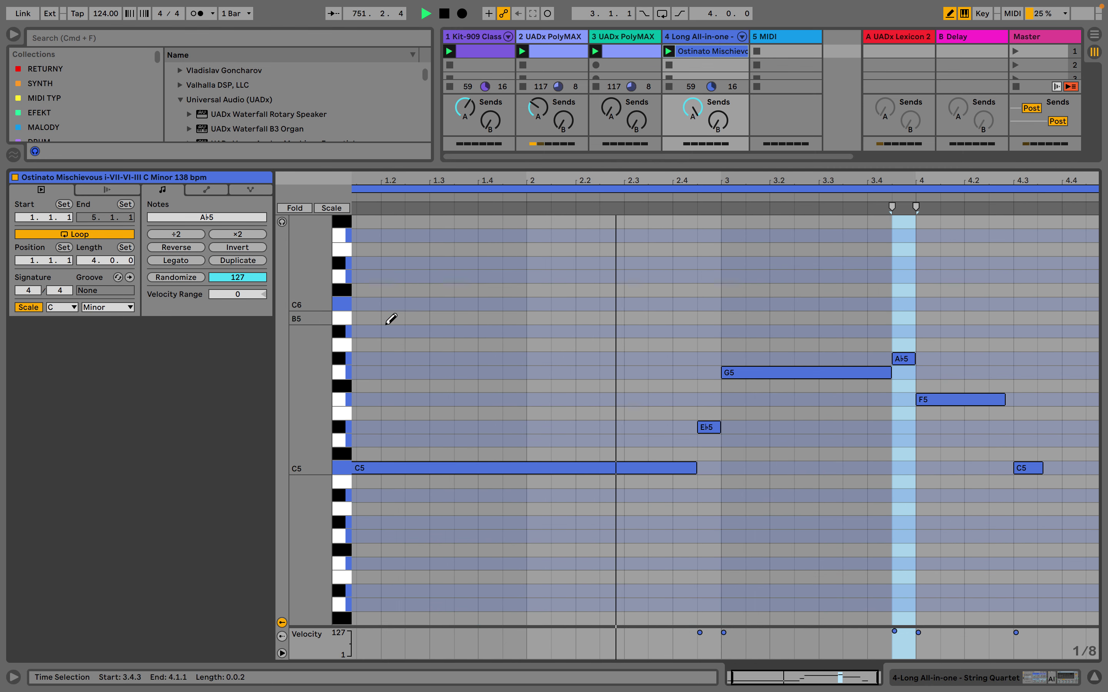
drag(309, 358, 309, 324)
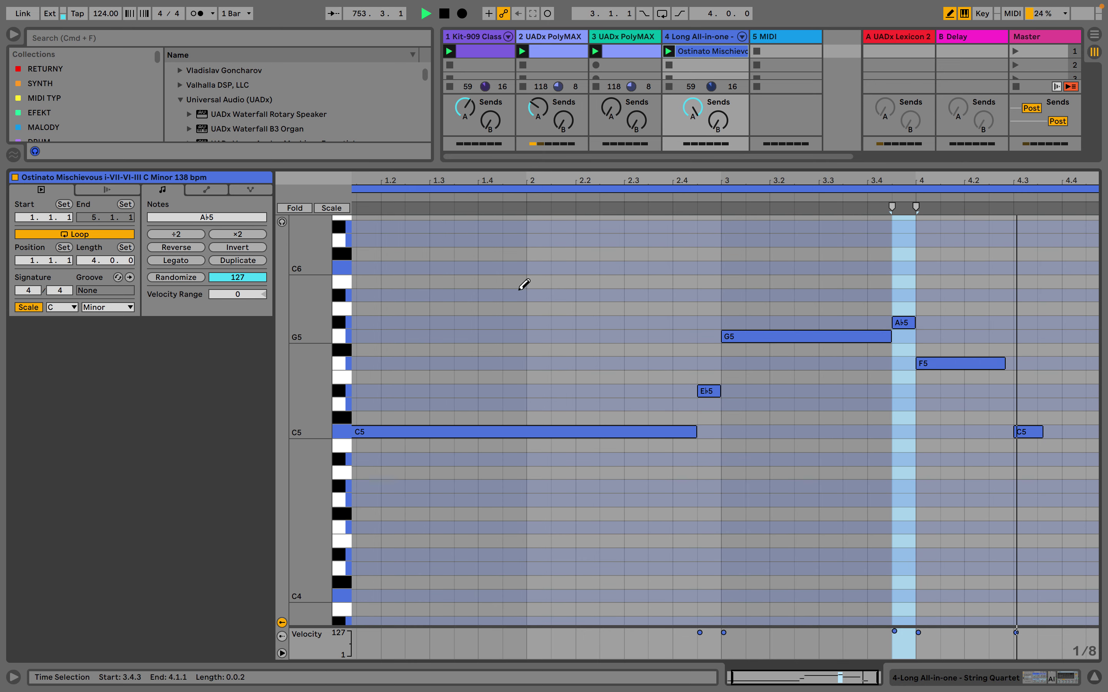
key(b)
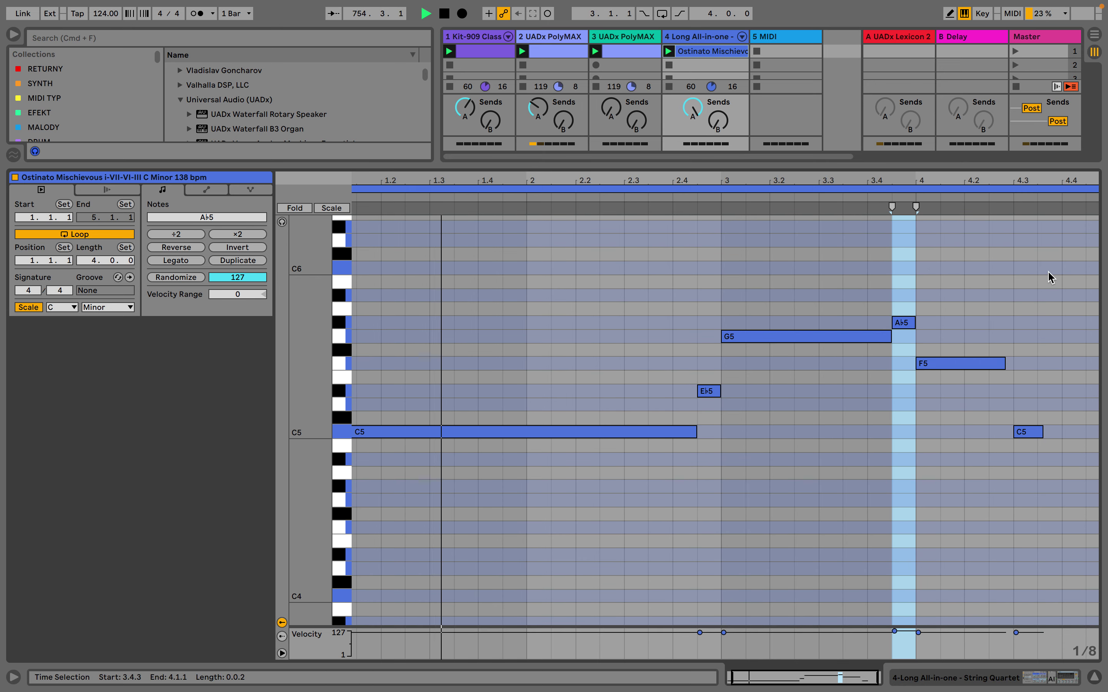
drag(1067, 275, 463, 553)
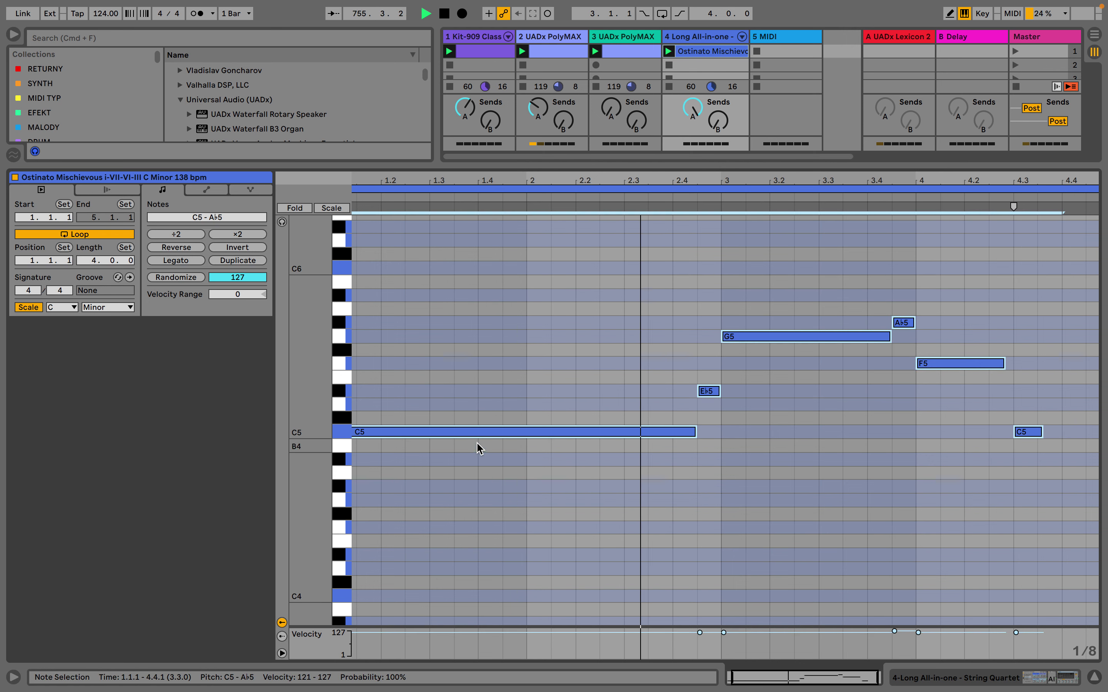
drag(477, 435, 472, 596)
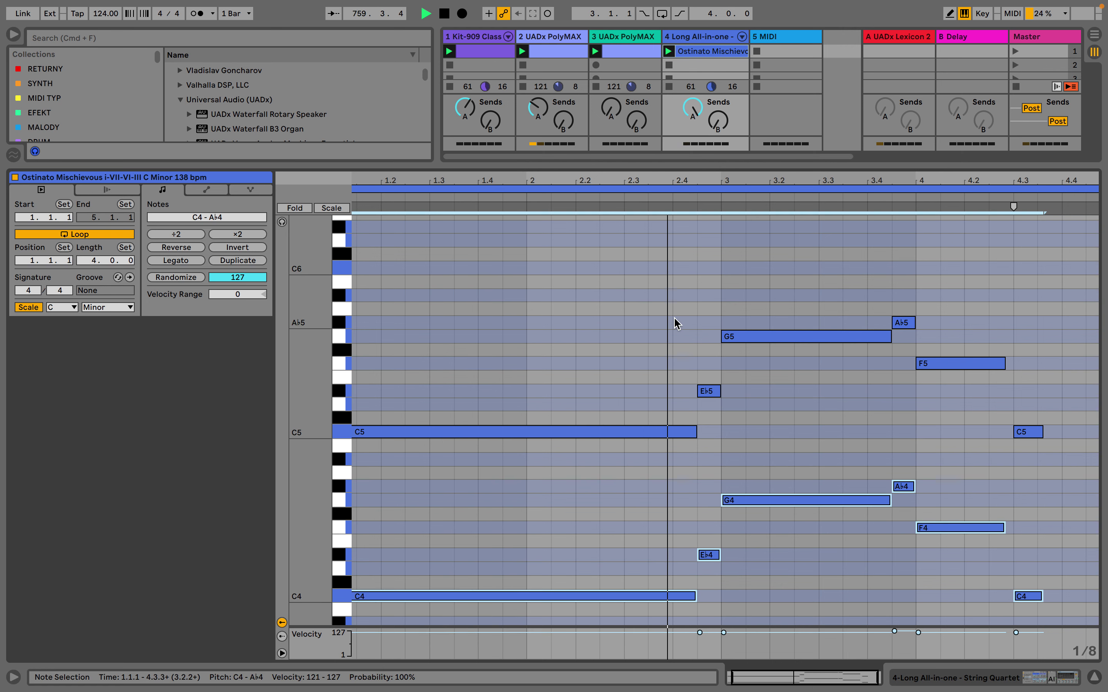
drag(772, 182, 773, 167)
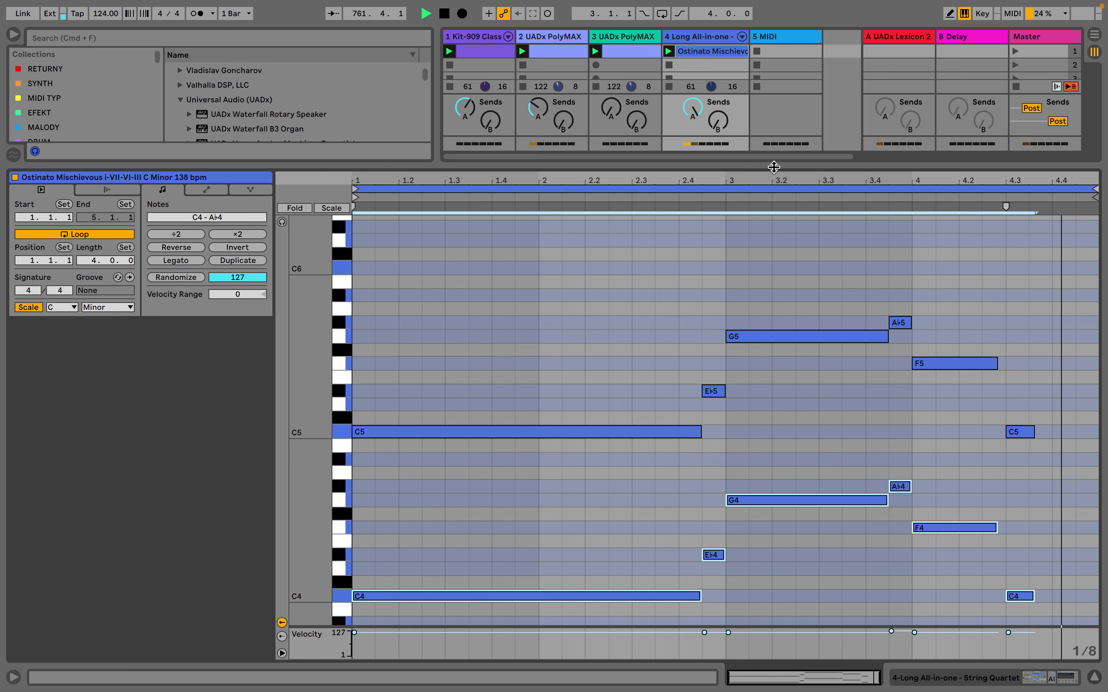
drag(773, 167, 773, 170)
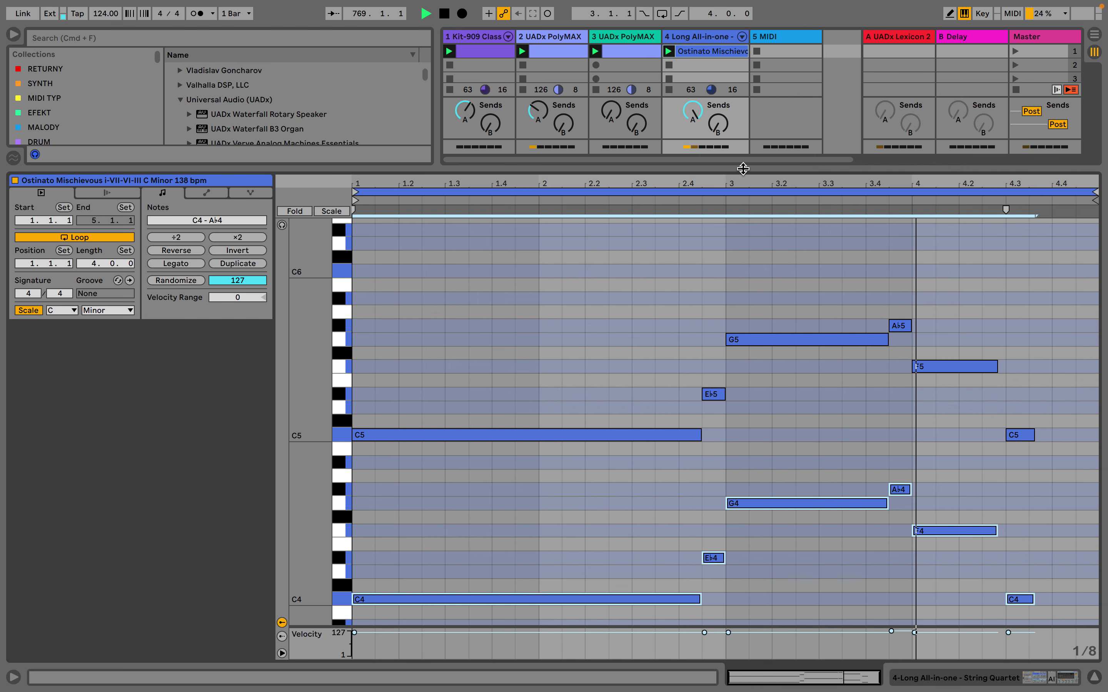
Collapse the clip view and lower the string track's volume to -1.0 dB
drag(737, 168, 732, 622)
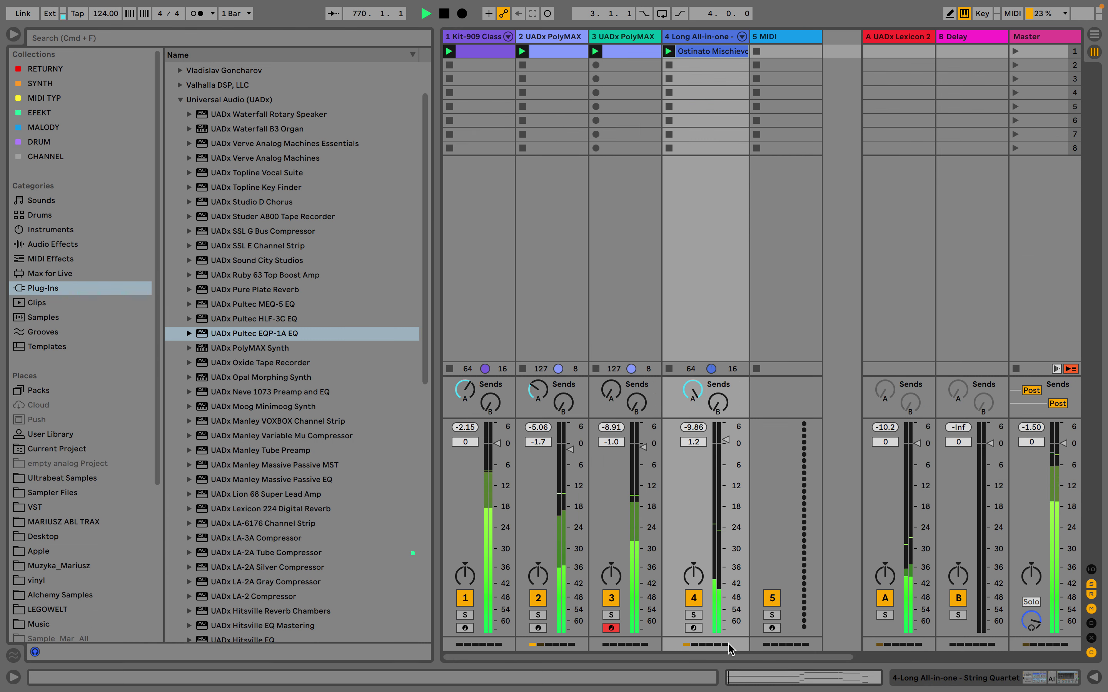
double_click(727, 443)
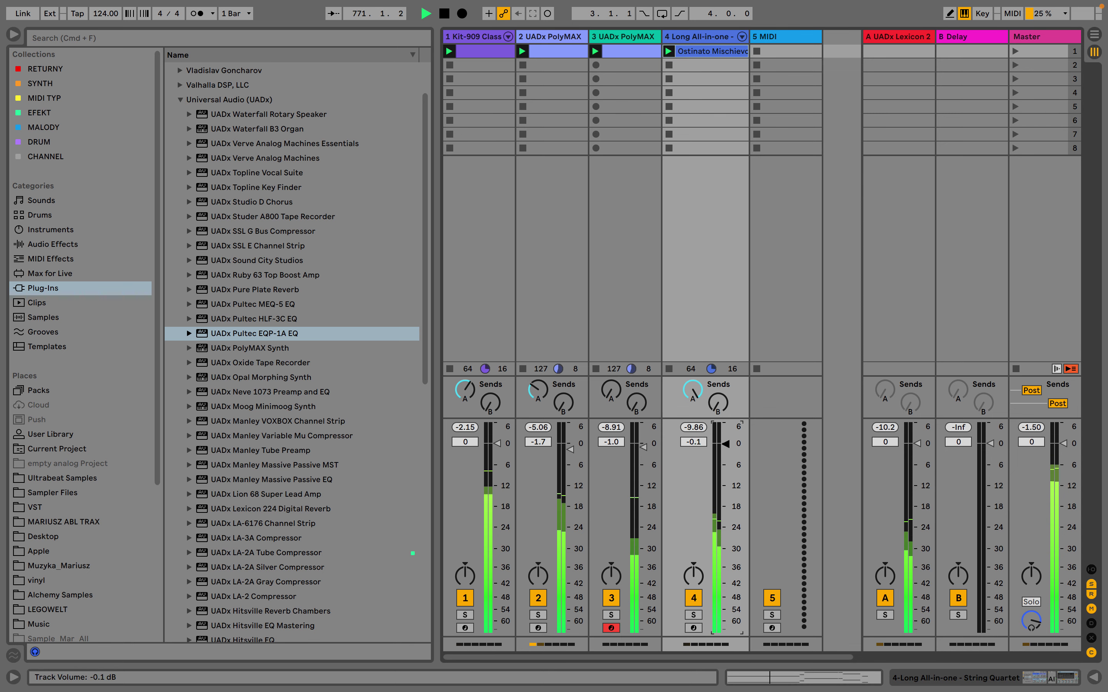
click(915, 39)
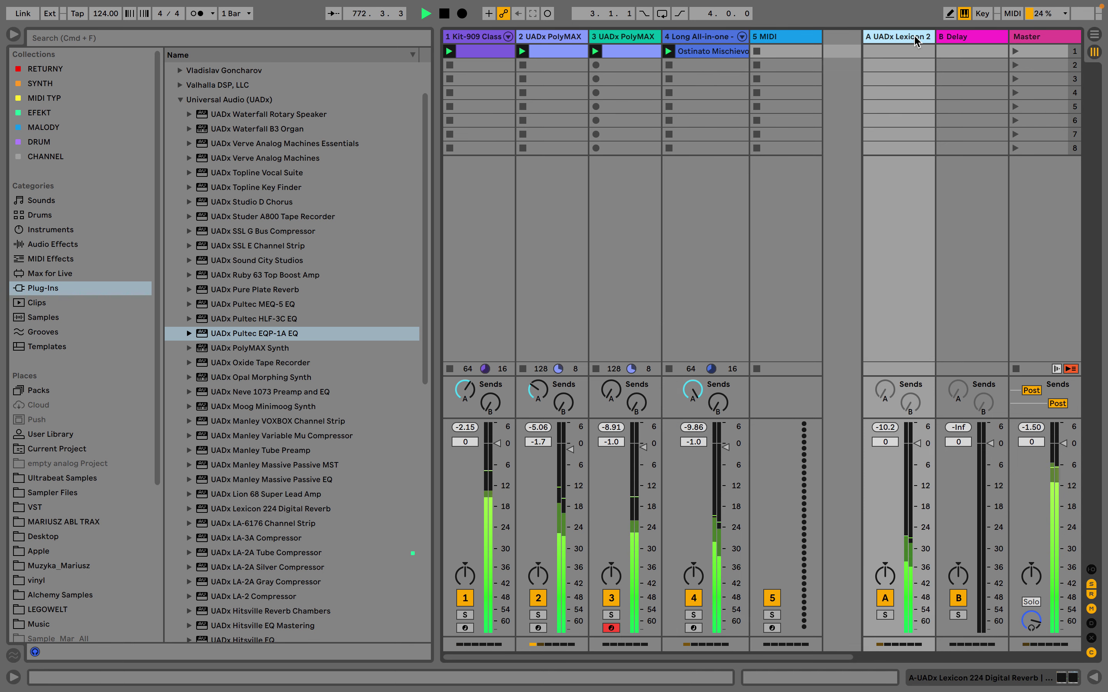
click(717, 41)
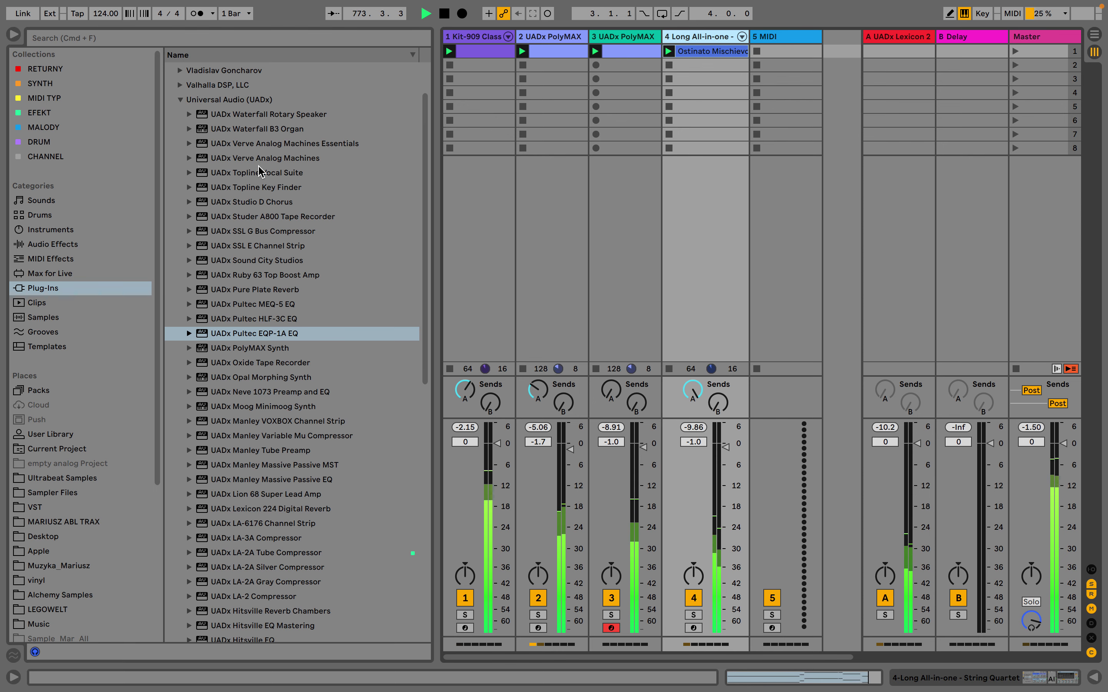
Recheck the mix's spectrum in SPAN on the master track and close the analyzer
click(1032, 36)
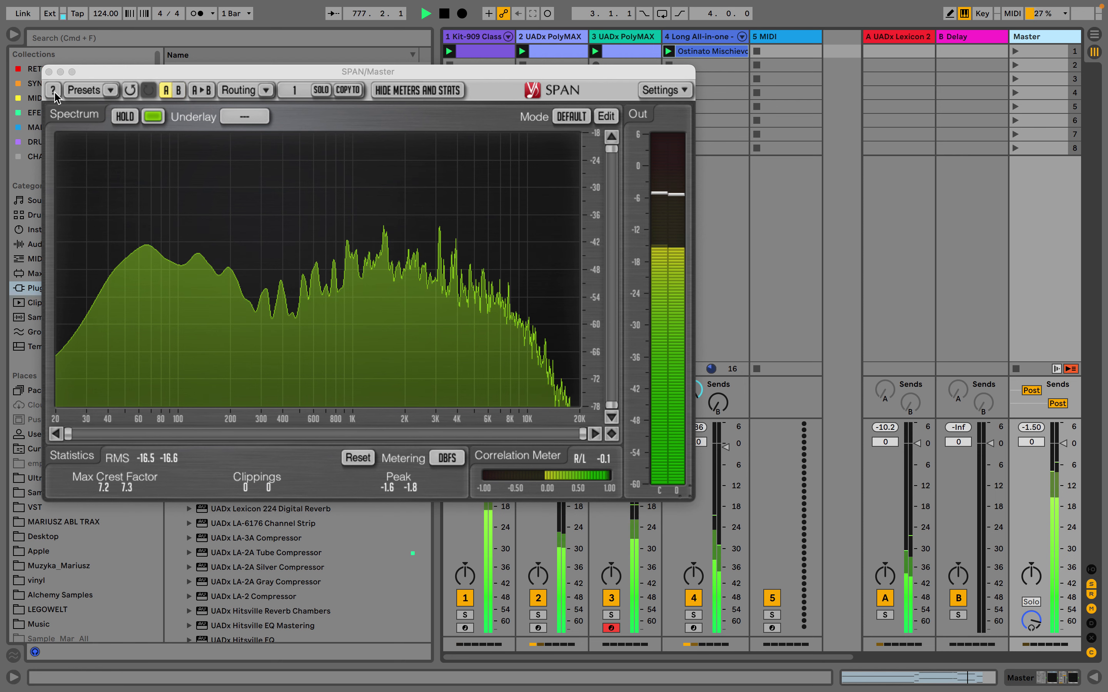
click(49, 72)
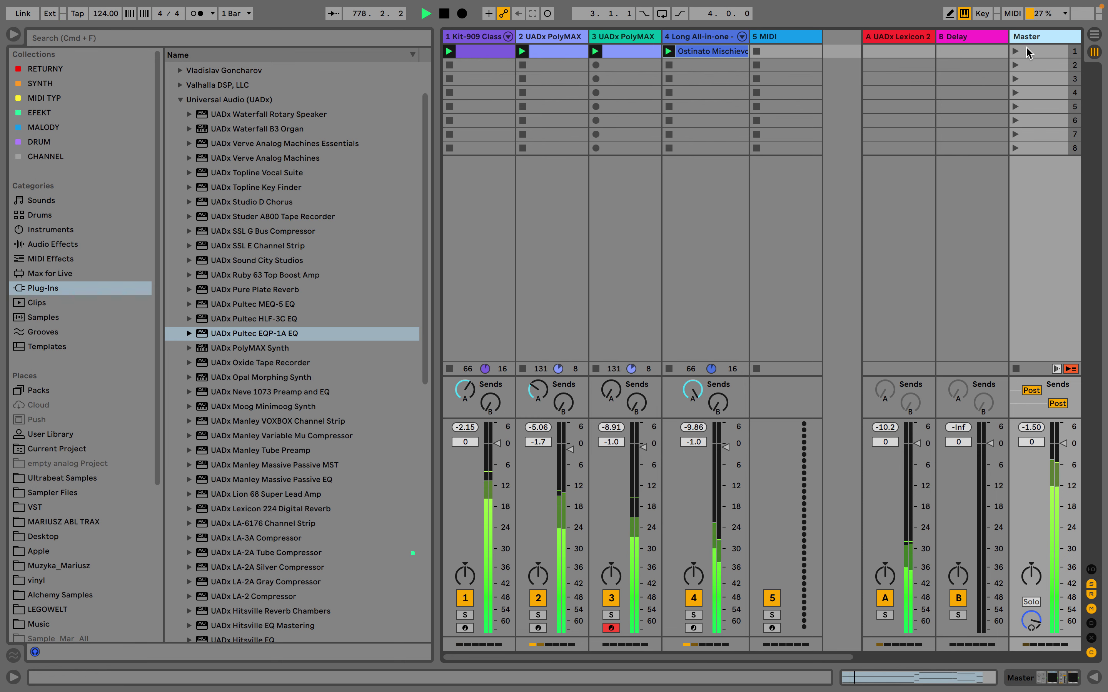
Insert the UADx SSL E Channel Strip on the master track between the Pultec EQ and the Limiter
scroll(277, 279, up, 1)
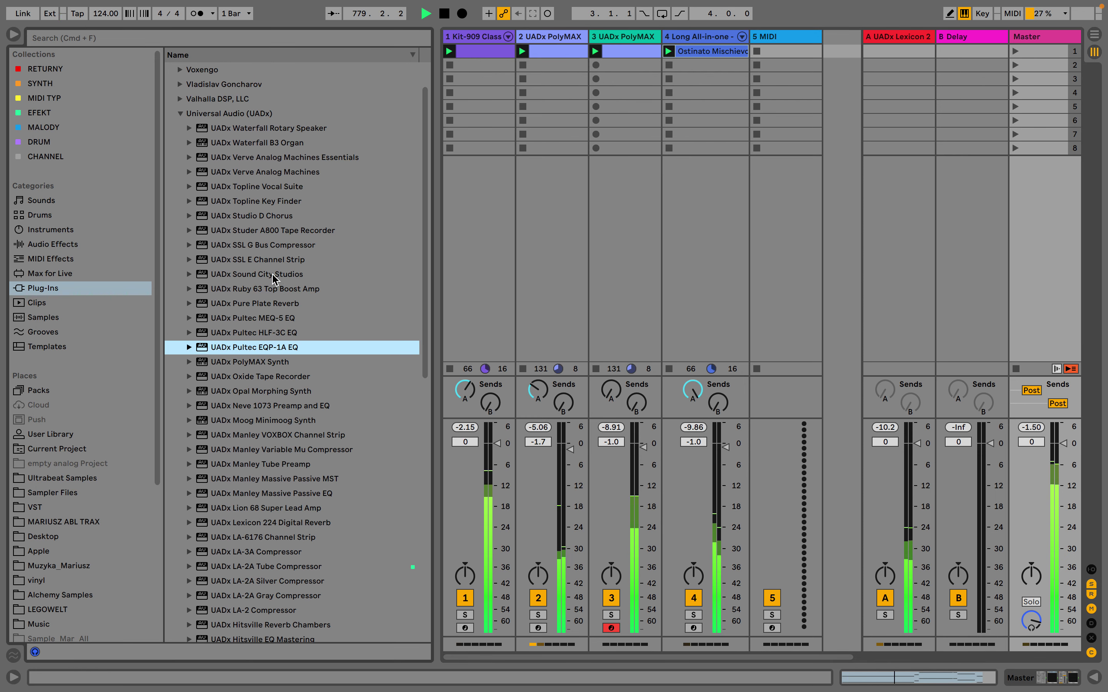
double_click(1035, 36)
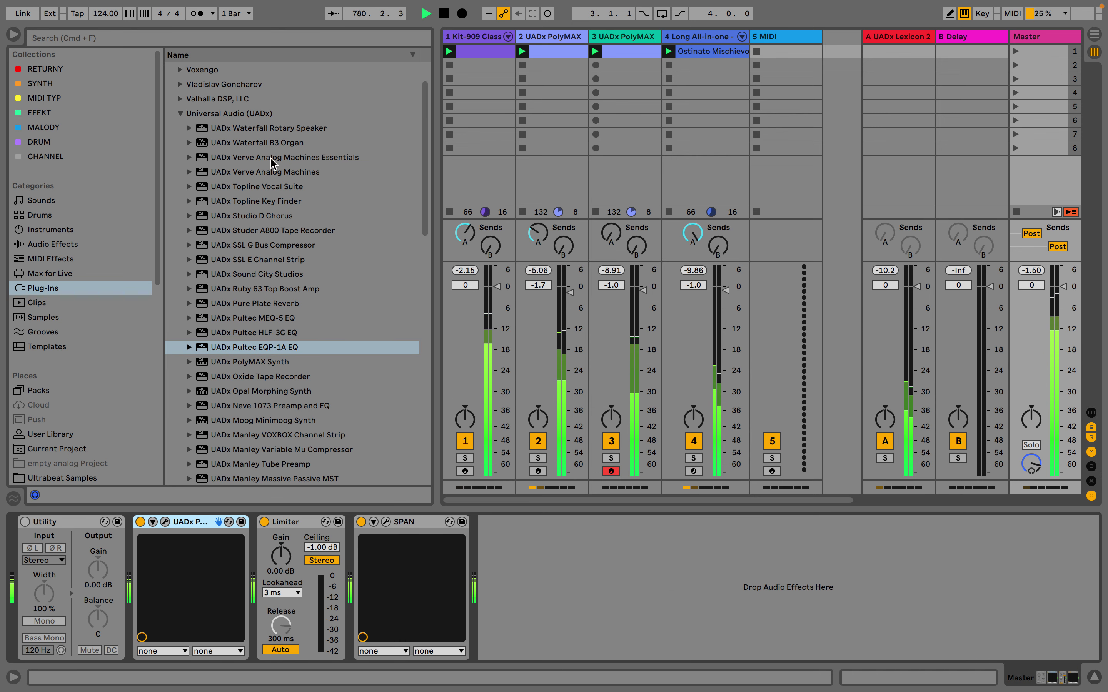
click(283, 260)
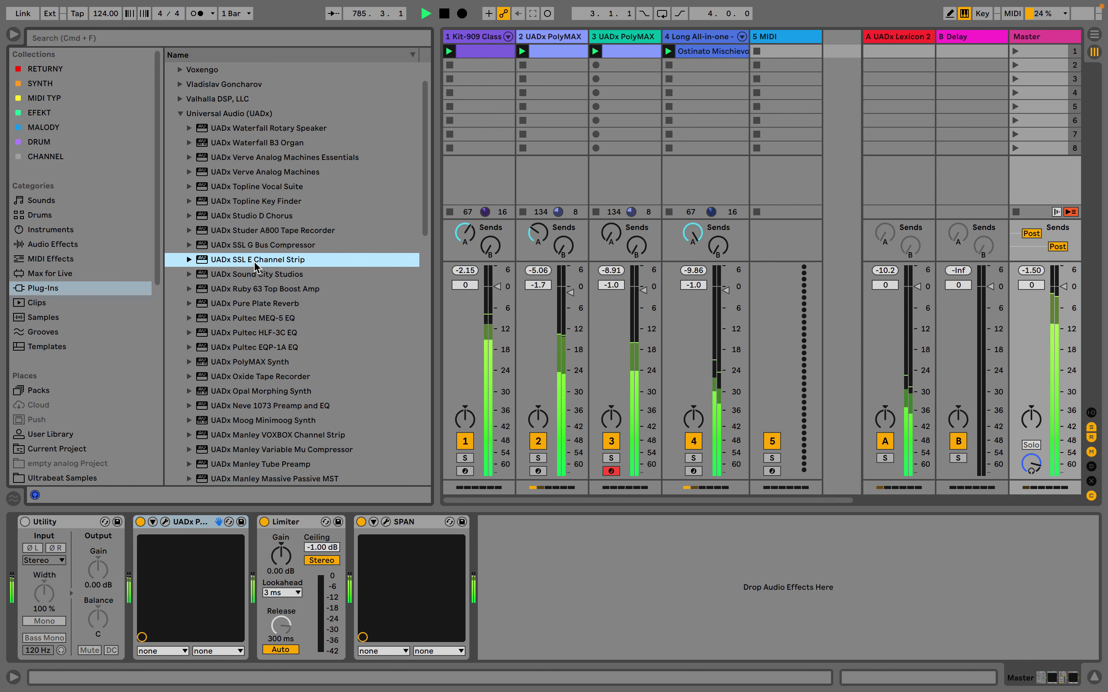
drag(255, 262, 257, 519)
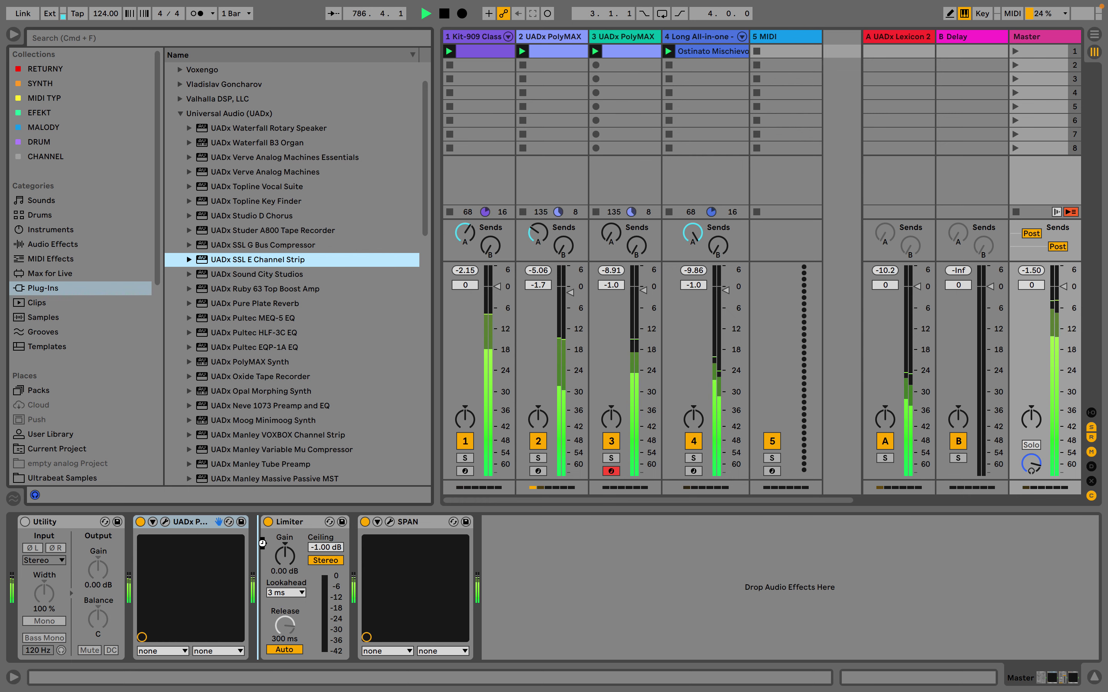
drag(262, 543, 263, 545)
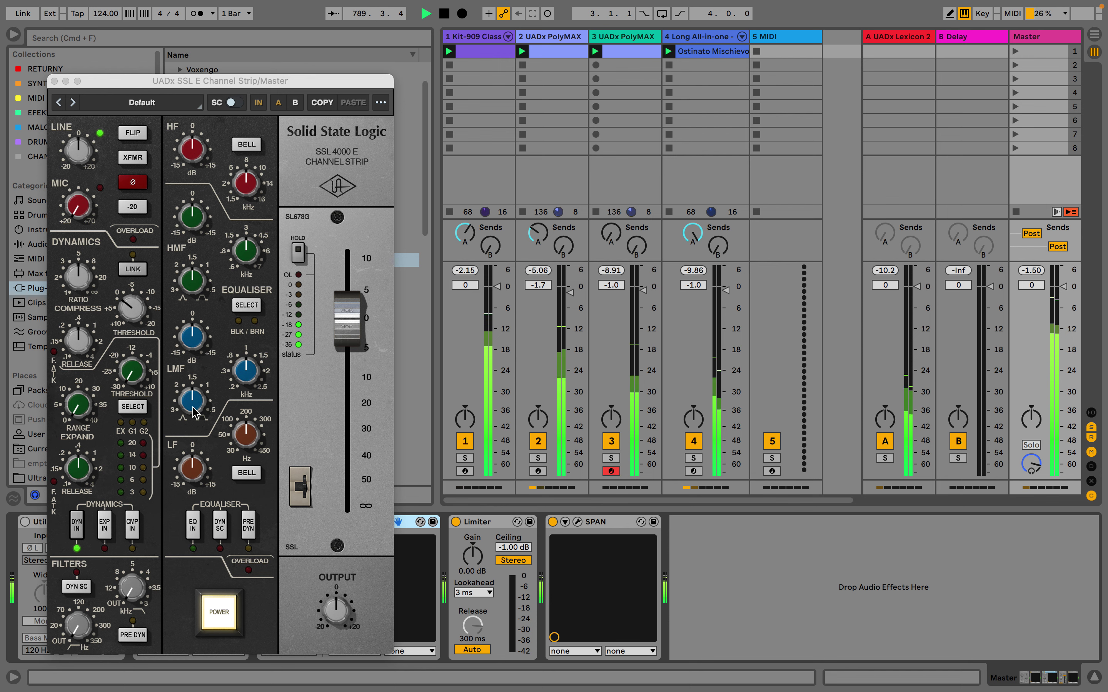
Enable the SSL channel strip's equaliser, cut the LMF gain, boost the HF band at a higher frequency, and close the plug-in
drag(197, 342, 198, 348)
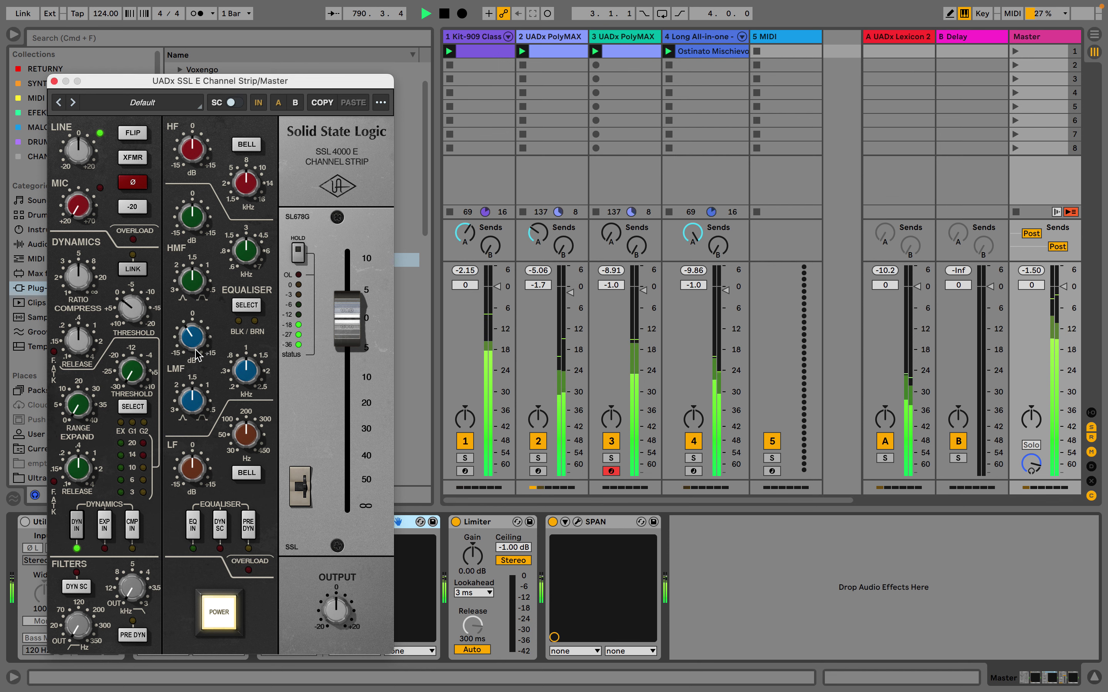
click(195, 526)
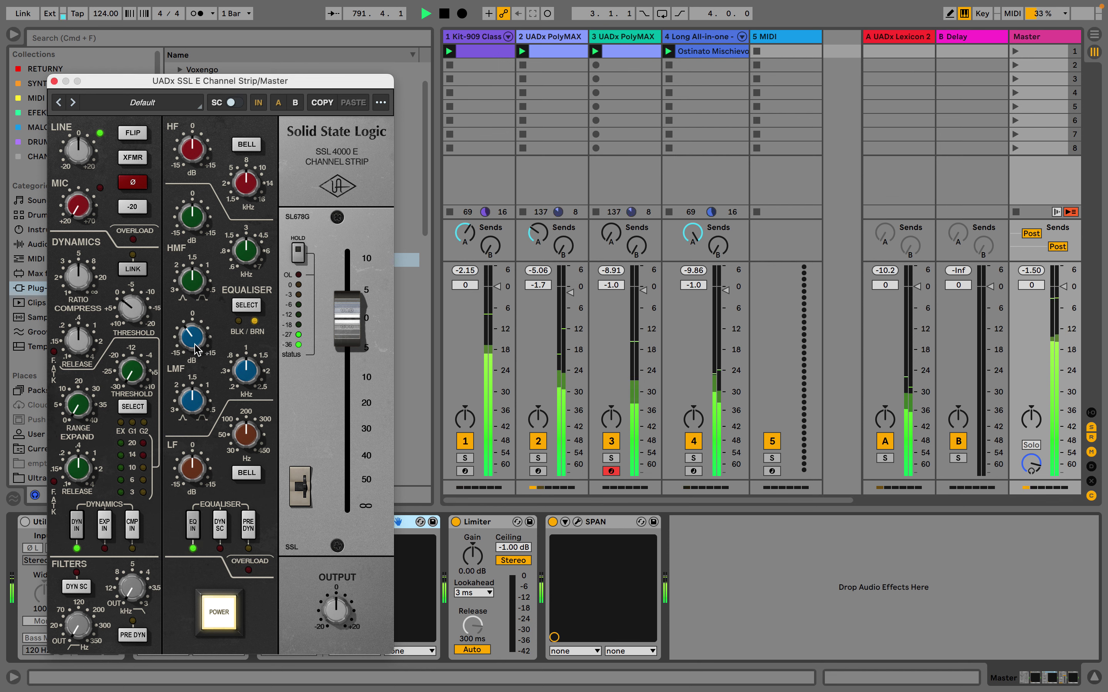
drag(195, 351, 195, 353)
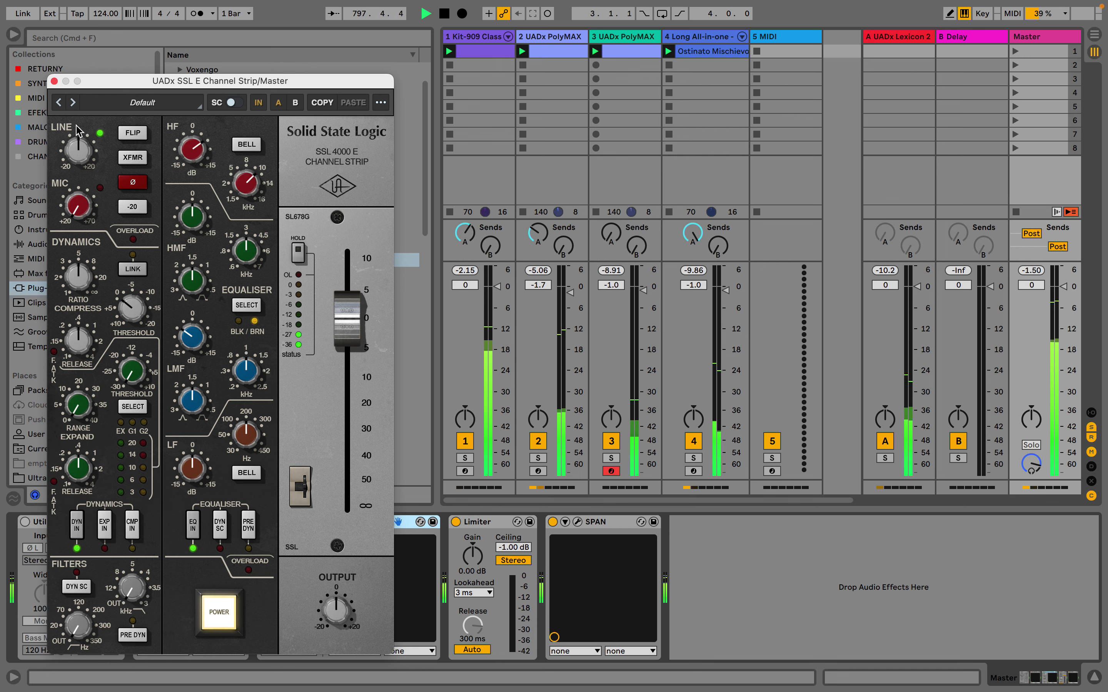
click(54, 81)
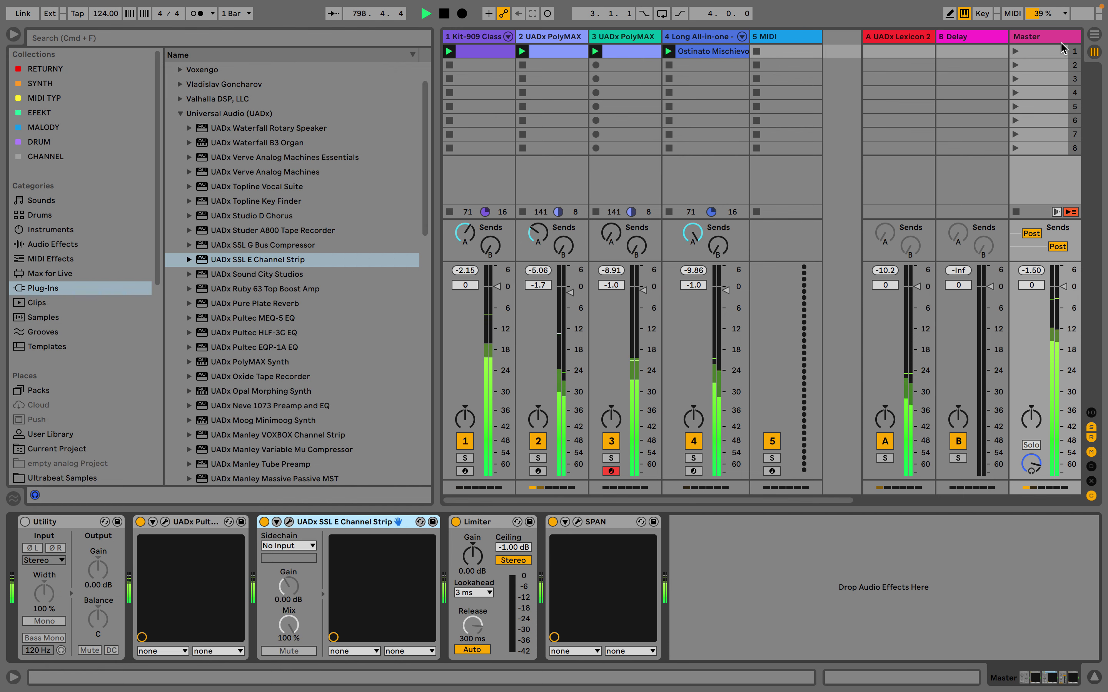
Check the master's spectrum in SPAN, close the analyzer, and look over the 909 kit's individual drum channels
click(578, 523)
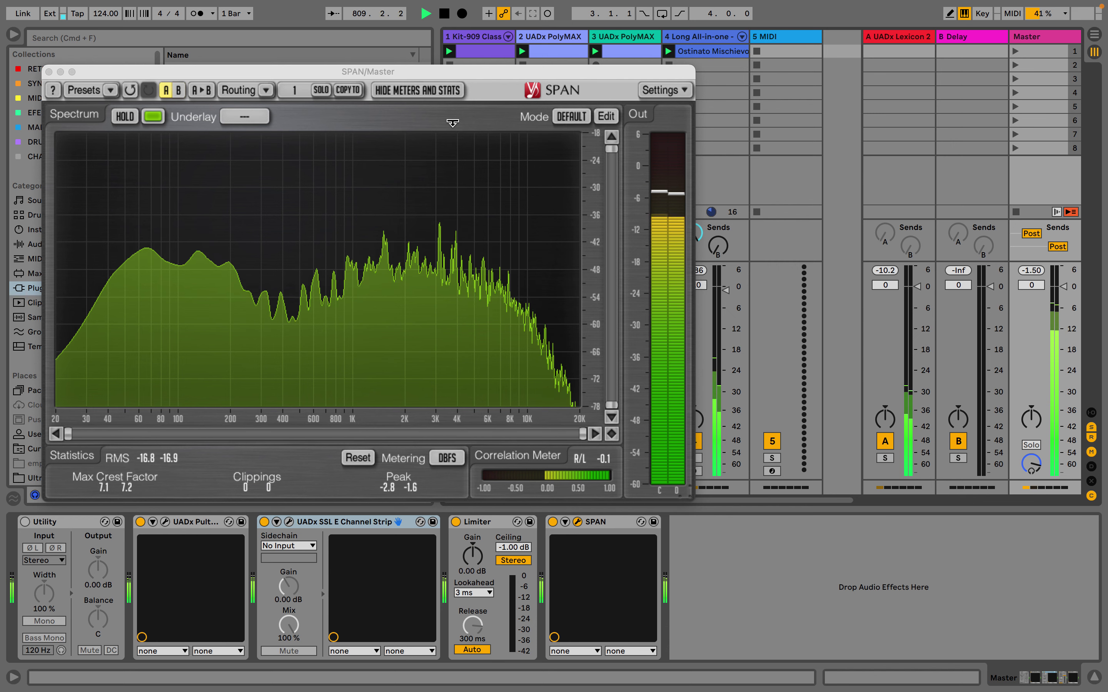
click(48, 72)
click(509, 37)
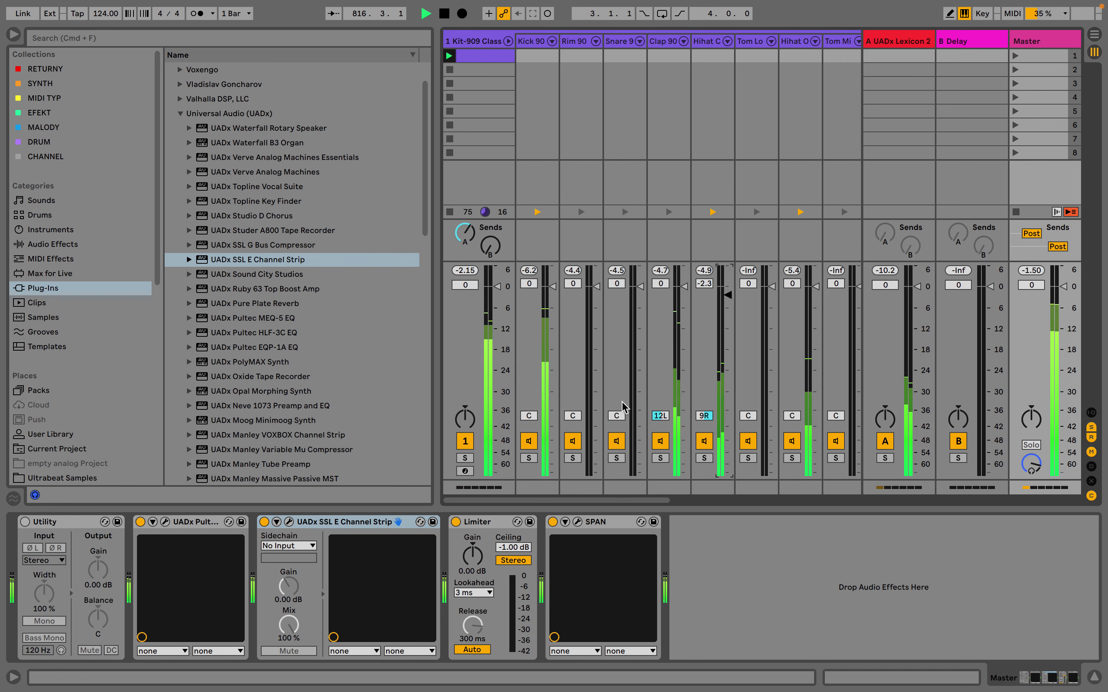
scroll(808, 366, right, 5)
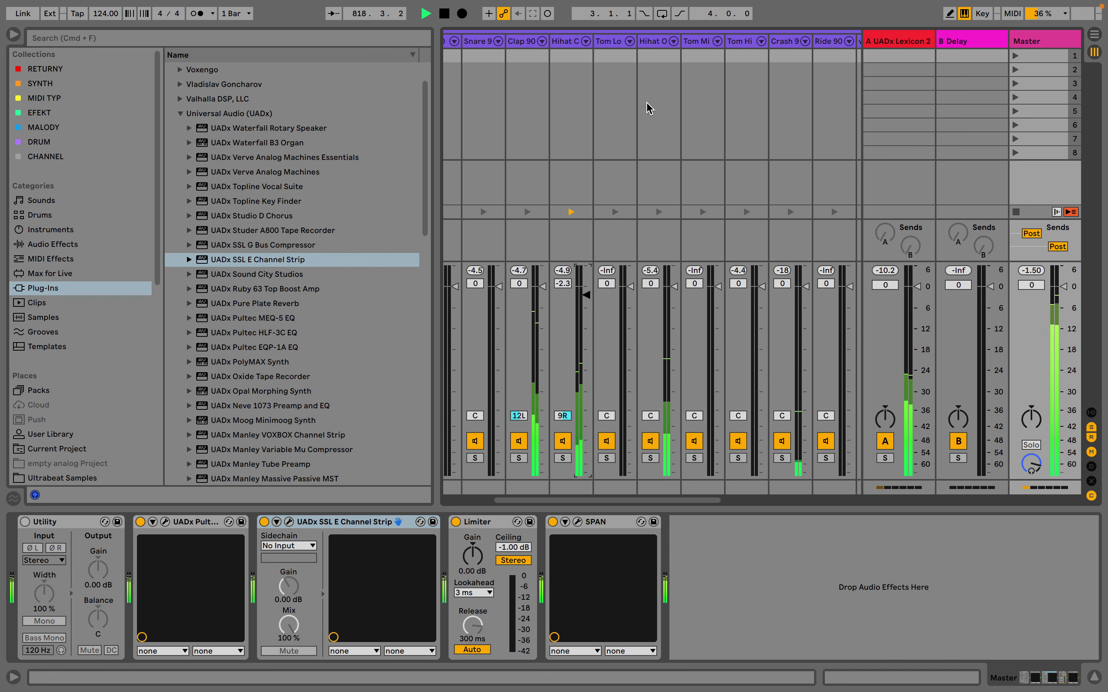
scroll(647, 106, left, 5)
click(509, 43)
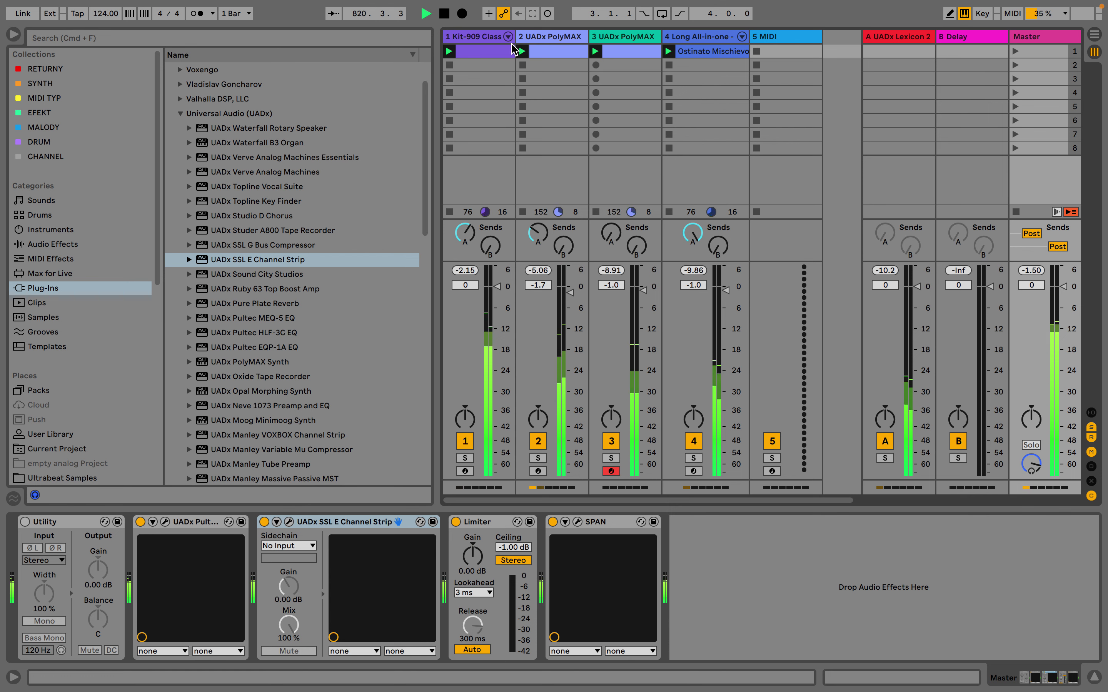
click(1032, 38)
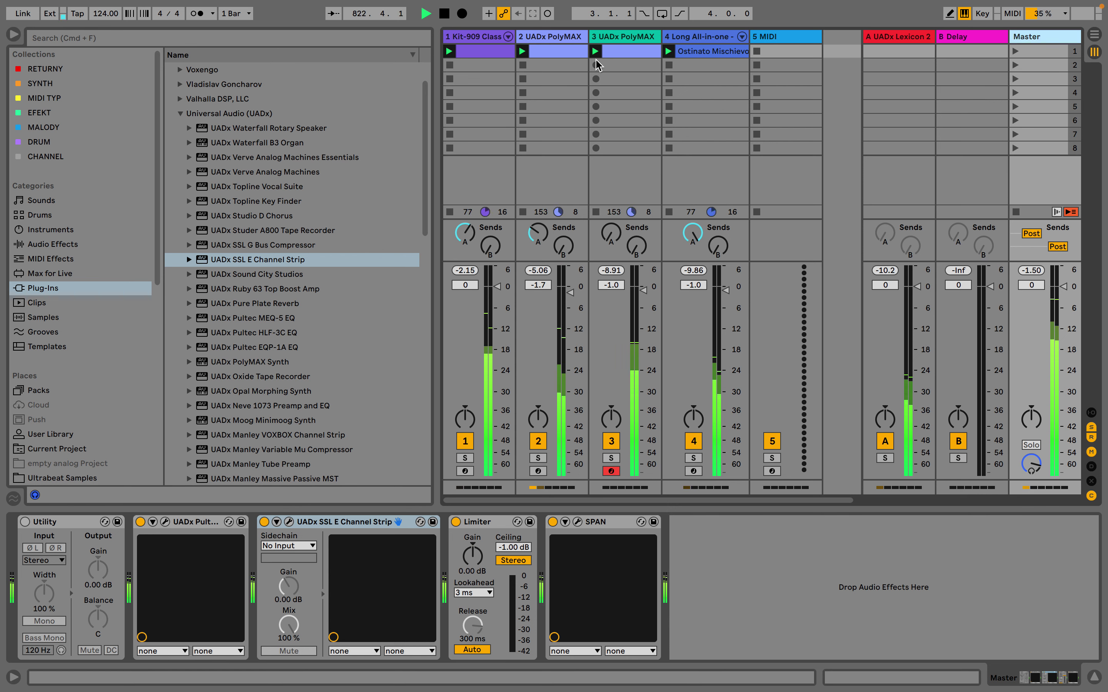
Insert the UADx LA-2A Silver Compressor at the end of return track A's device chain, behind the Lexicon reverb and Pultec EQ
click(14, 36)
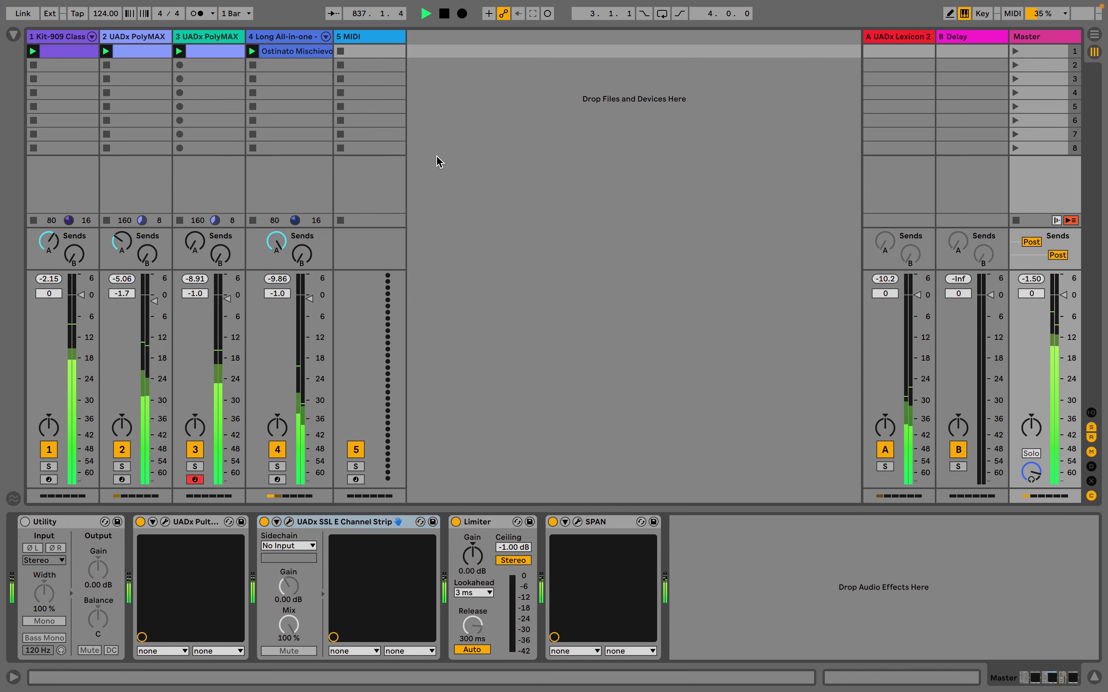
click(300, 38)
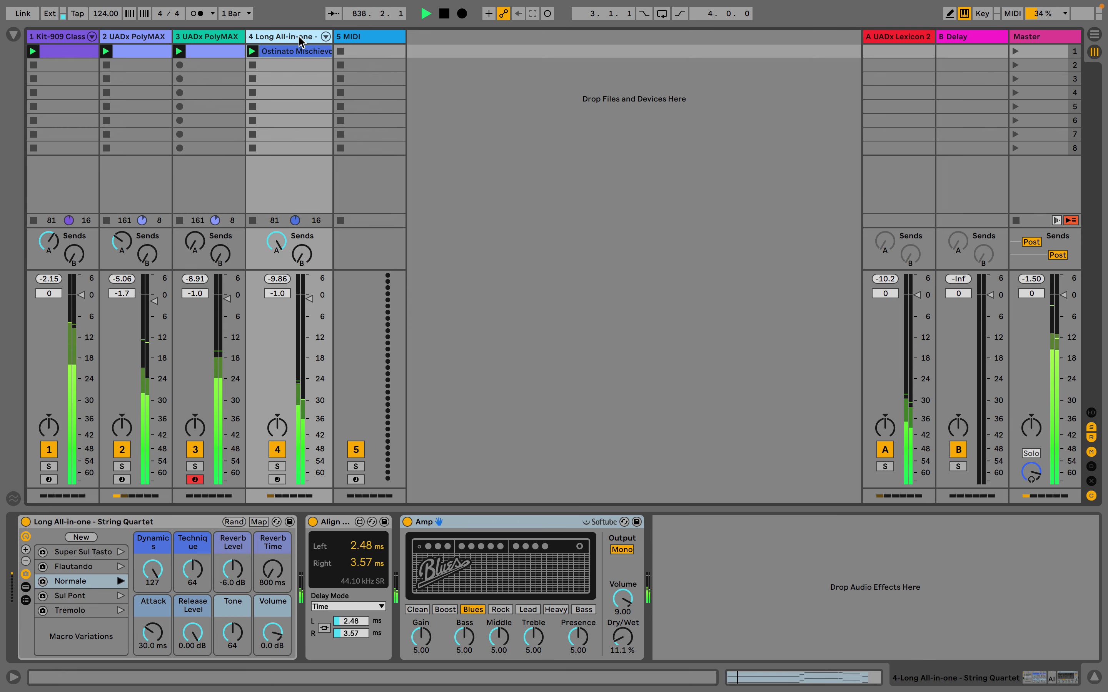
click(917, 38)
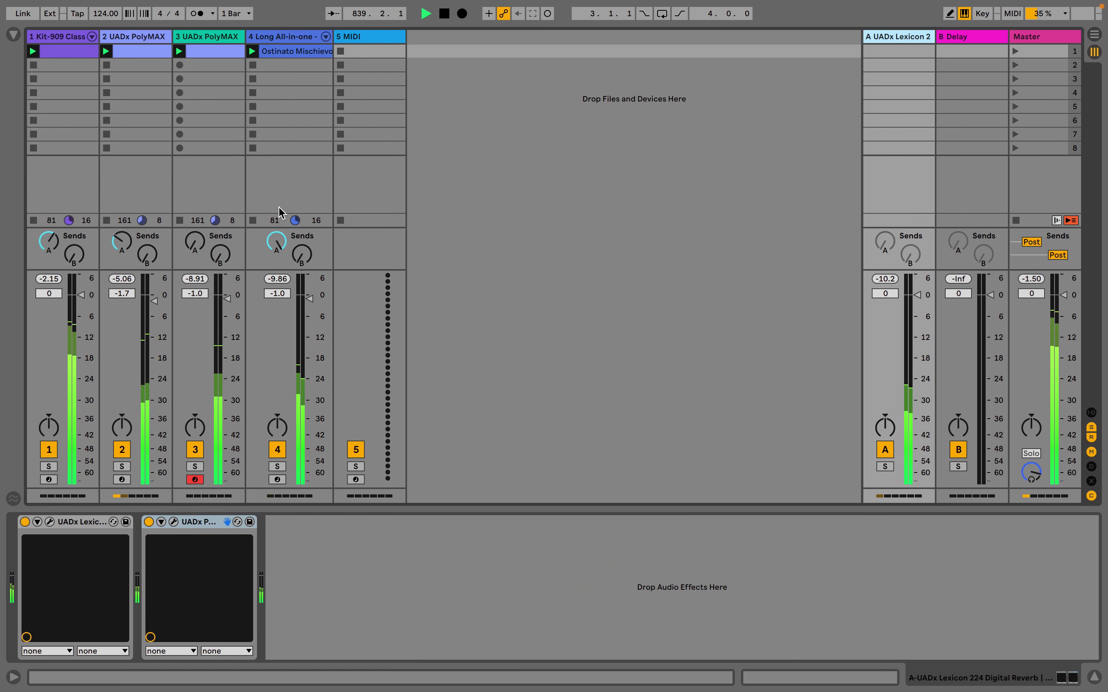
click(14, 34)
scroll(260, 298, down, 5)
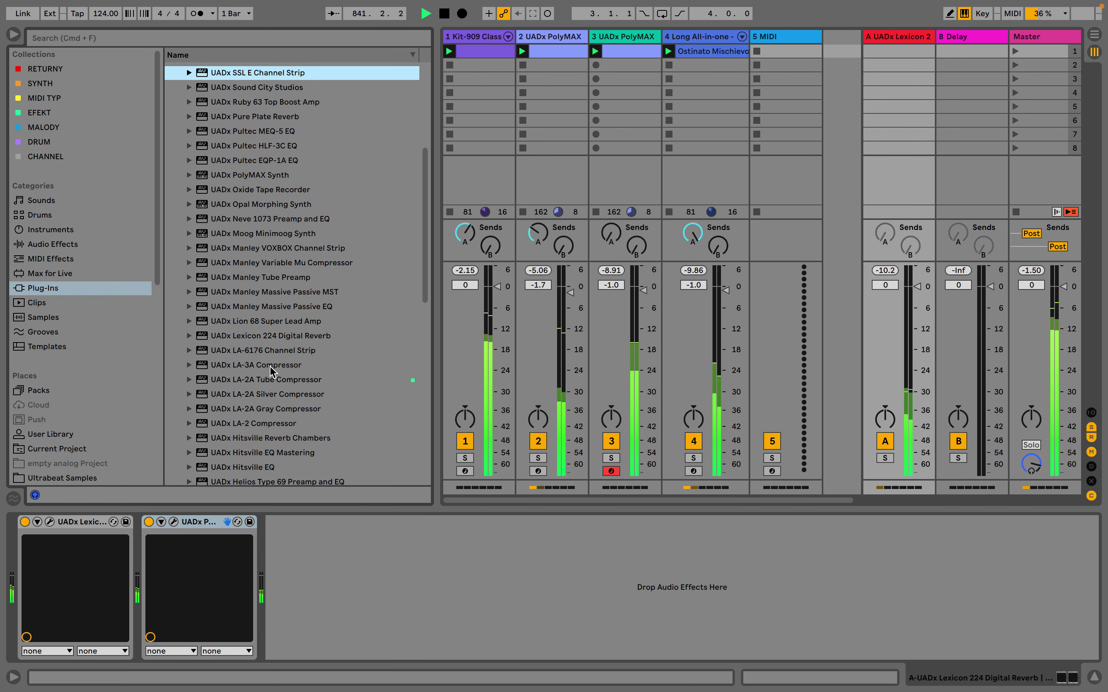
drag(275, 394, 292, 621)
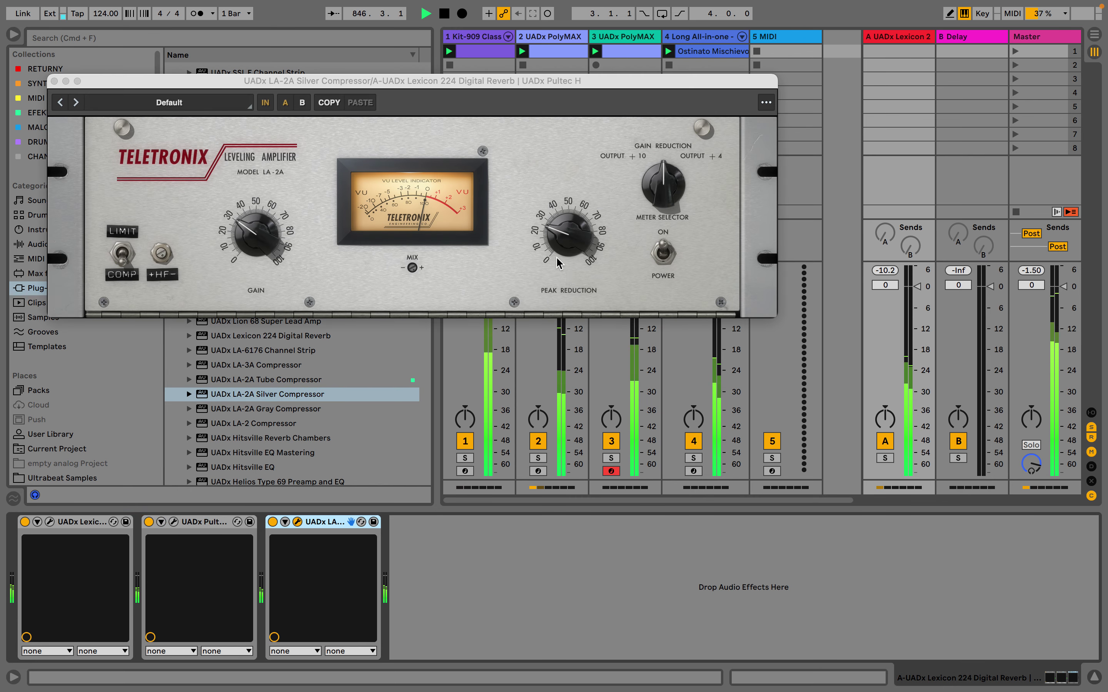
Raise the LA-2A's gain and peak reduction, close the plug-in, and lower return track A's volume to -2.8 dB with the browser hidden
drag(277, 244, 270, 234)
drag(578, 245, 578, 211)
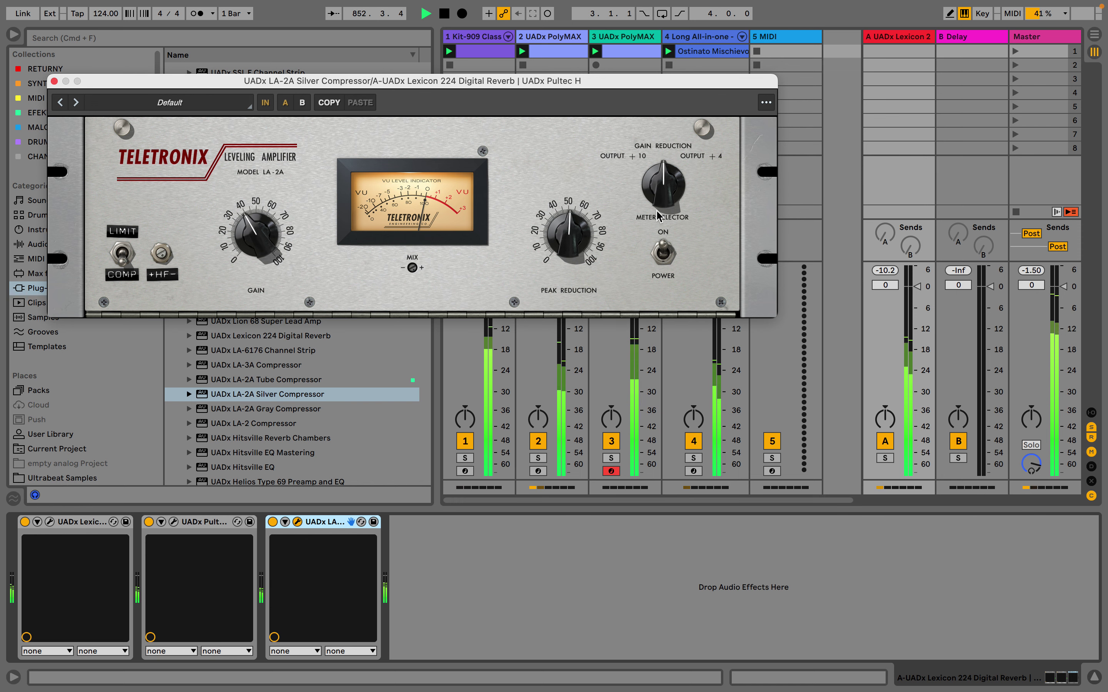
click(54, 81)
click(12, 35)
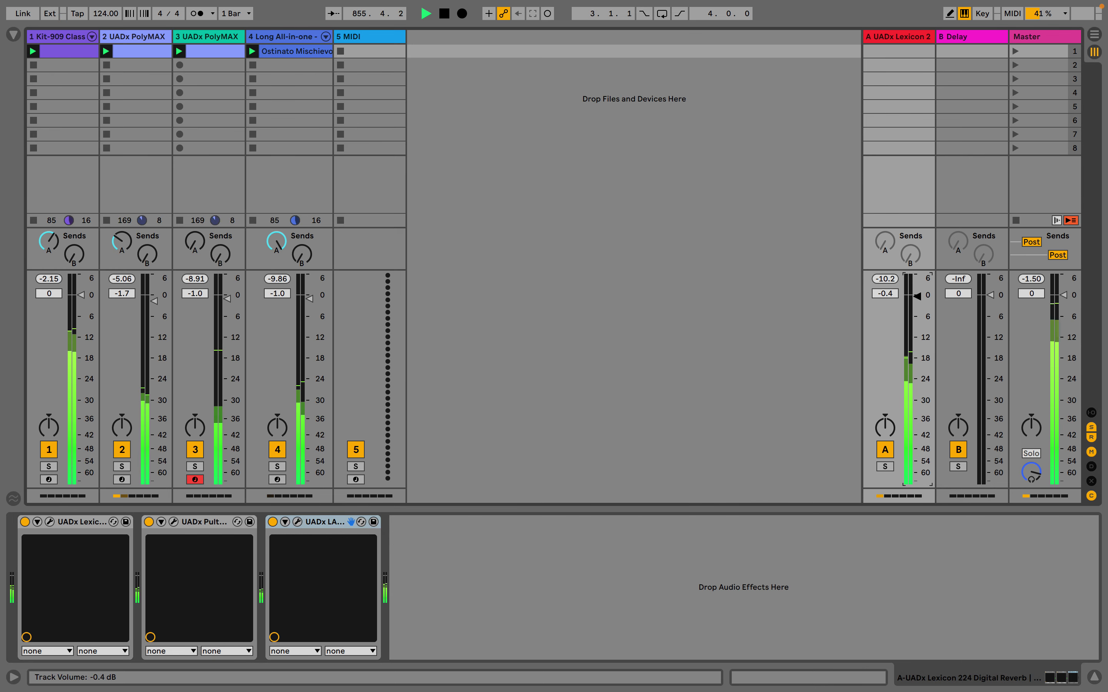
drag(918, 298, 919, 308)
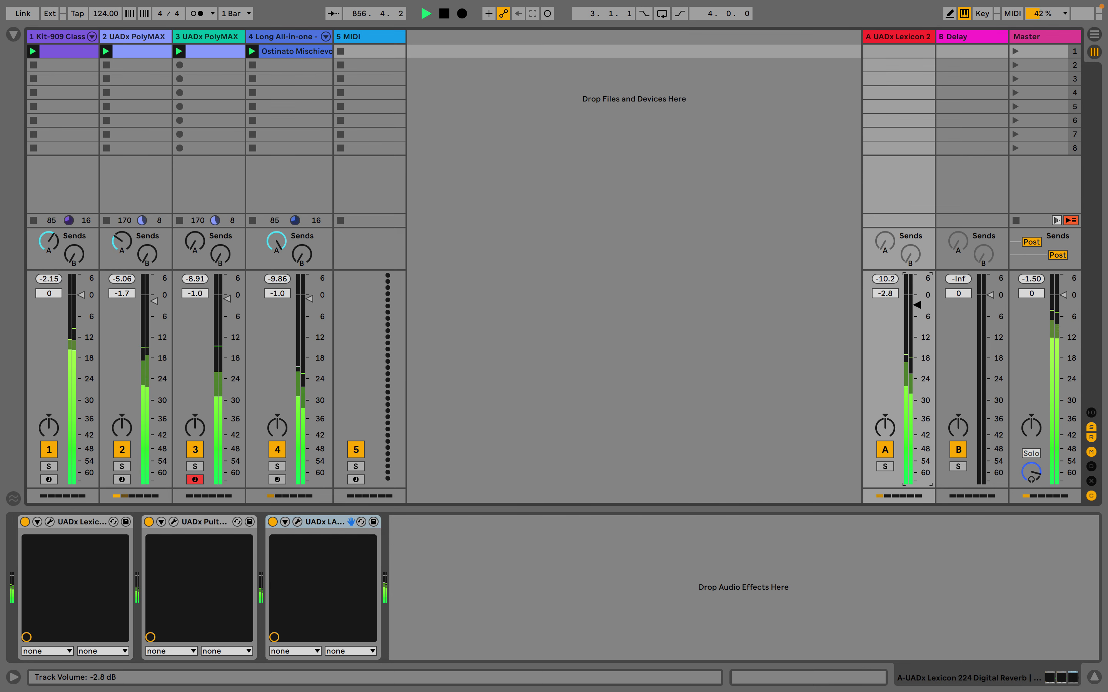
Switch to the Arrangement View, examine the full mix's spectrum in SPAN on the master track, and close the analyzer
click(1092, 36)
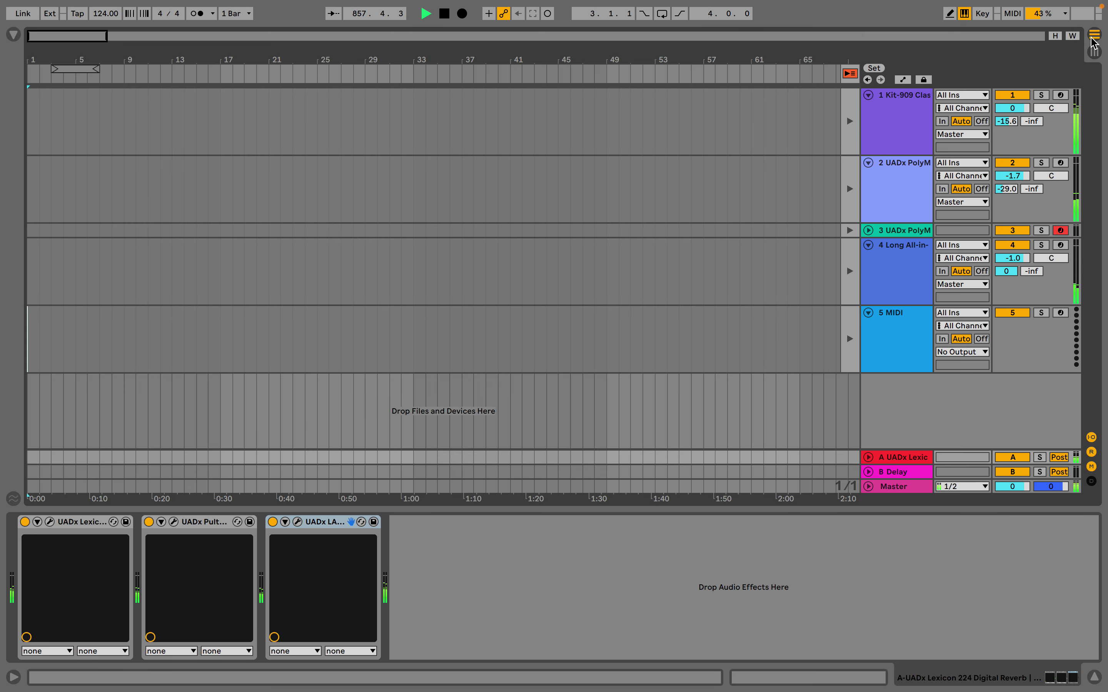
click(903, 487)
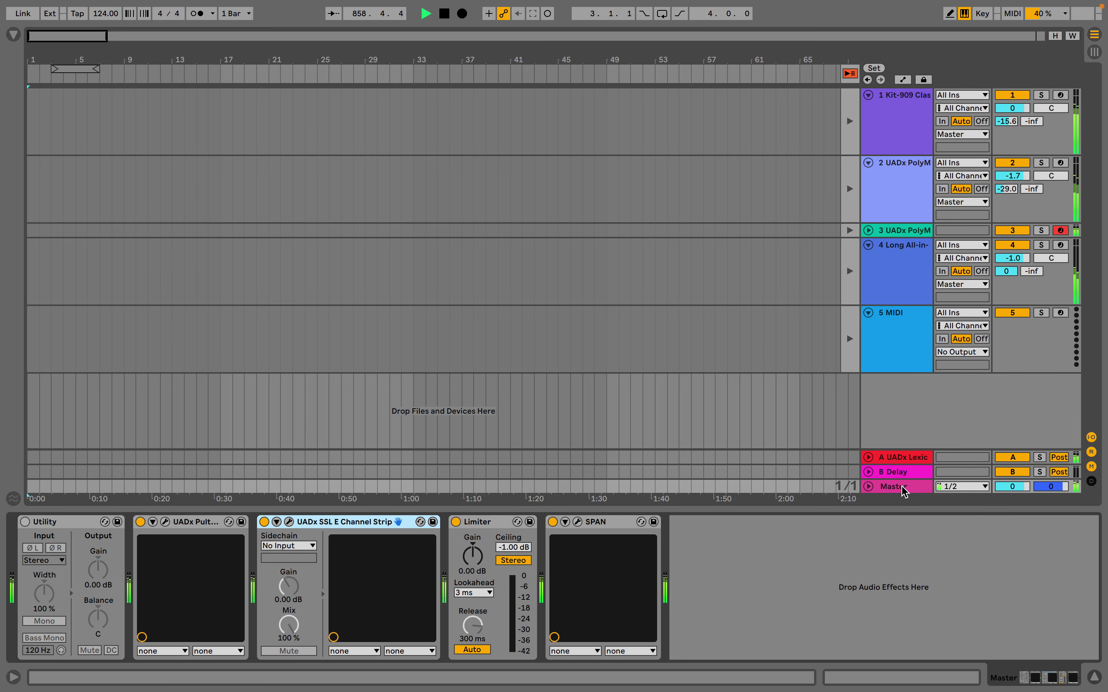
click(578, 521)
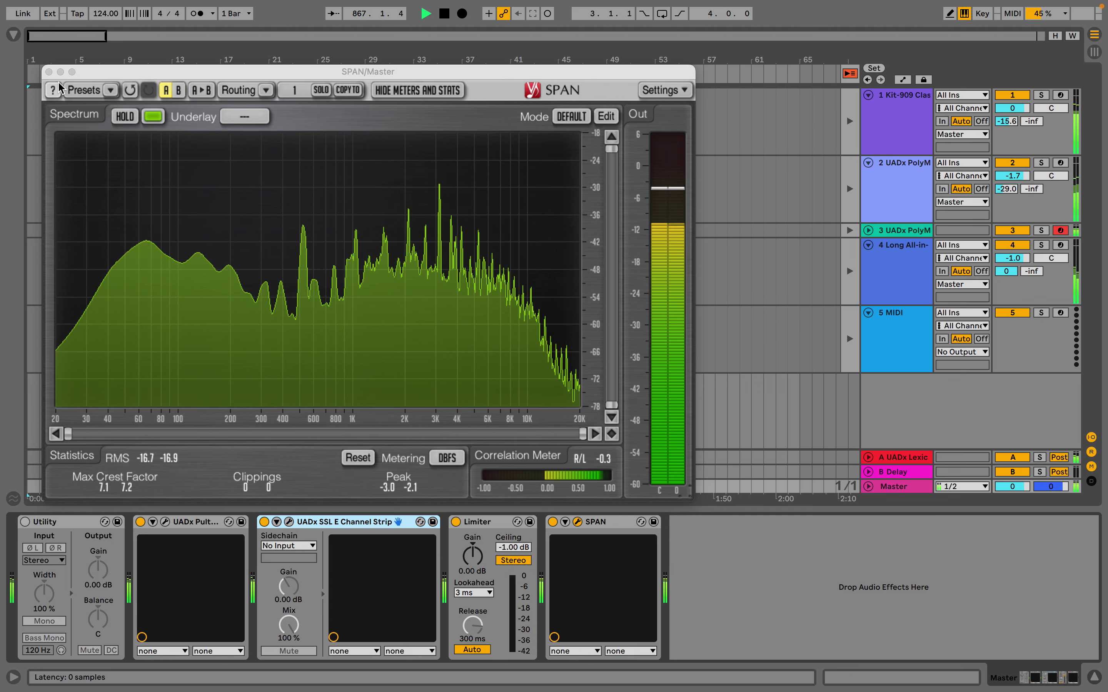
click(50, 75)
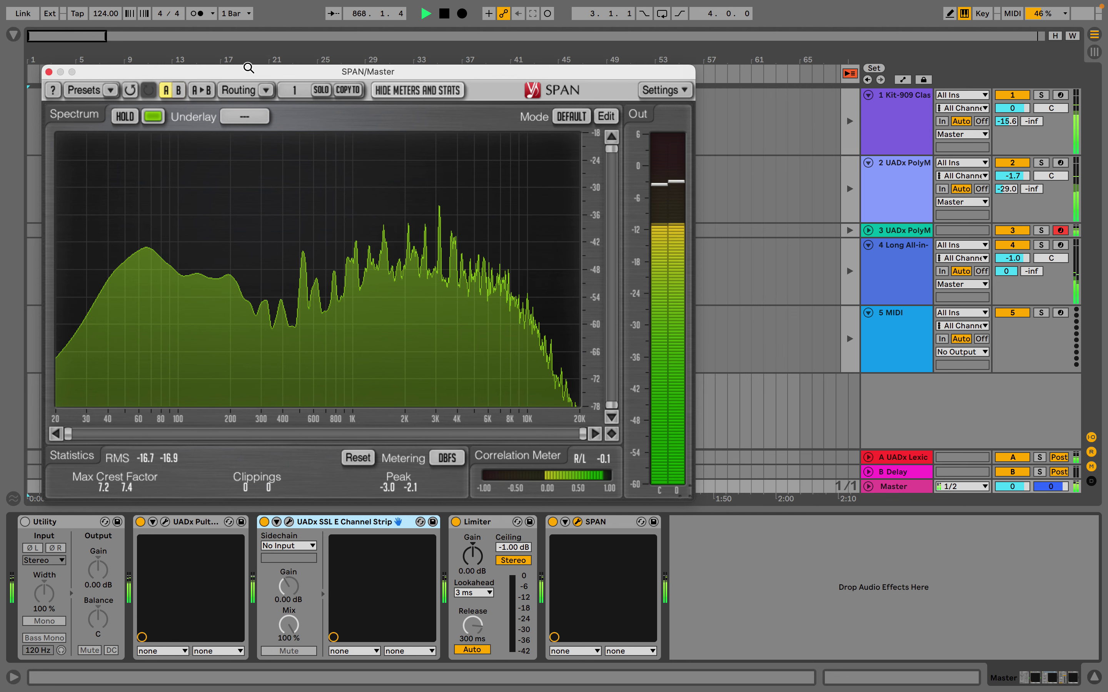
click(49, 73)
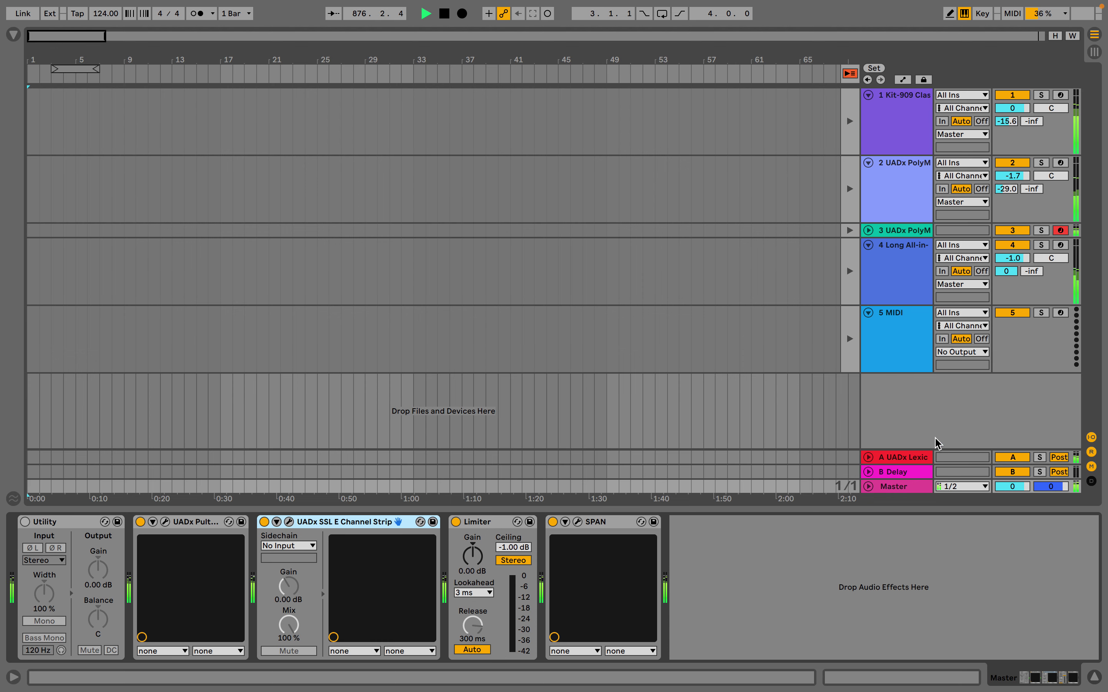
Return to the Session View and fade the master track's volume down to -18.0 dB
click(1095, 52)
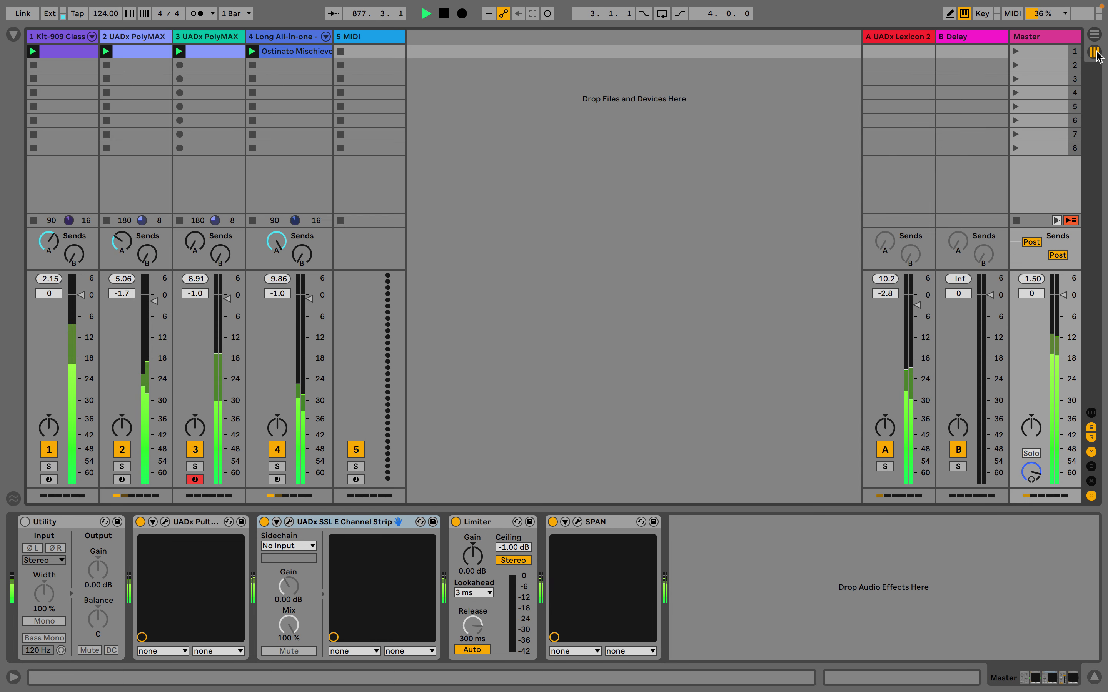
drag(1066, 302, 1066, 308)
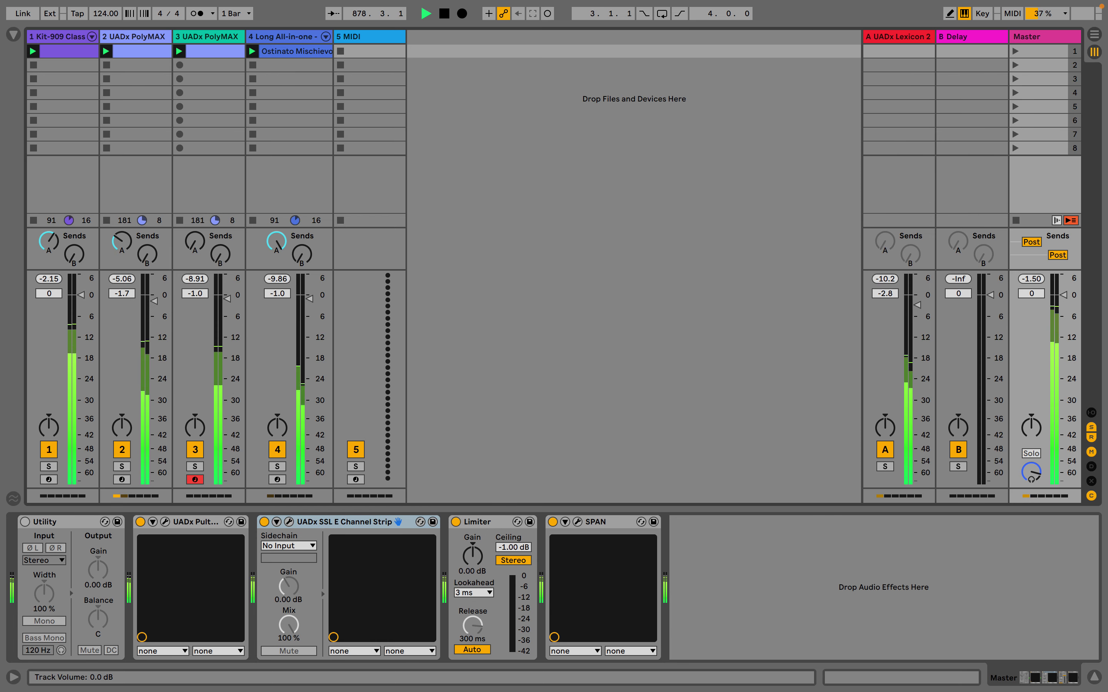
drag(1063, 301, 1063, 357)
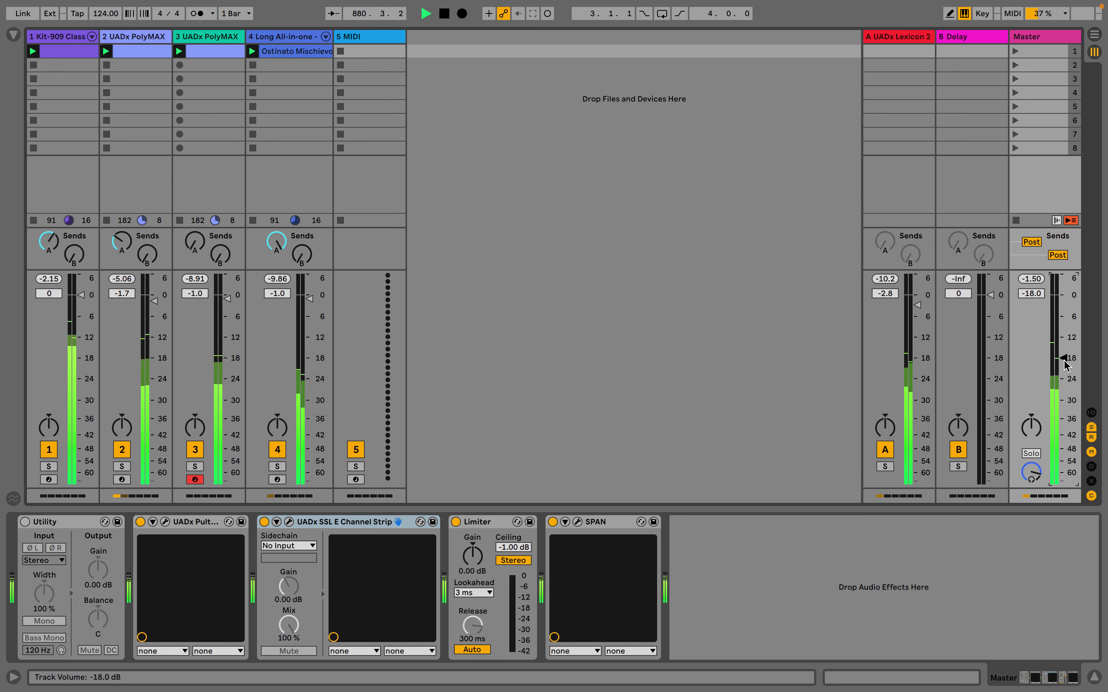